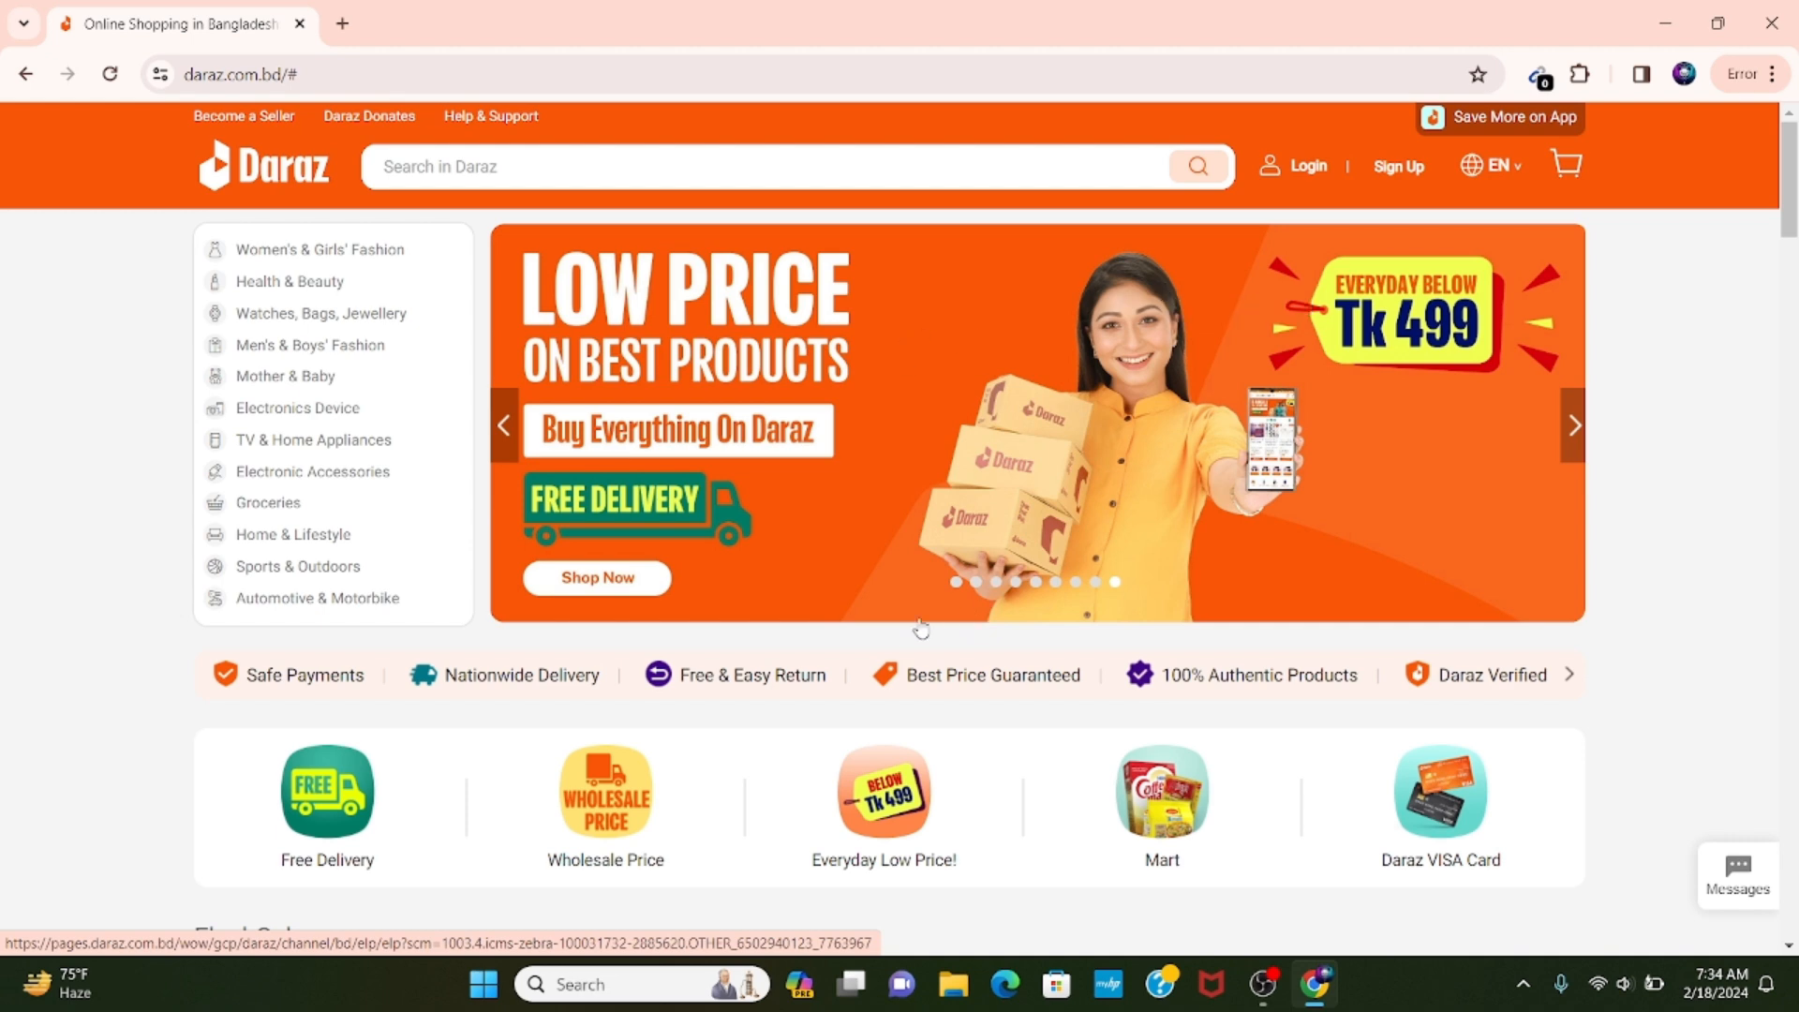
Open a blank browser tab and look through the Daraz homepage, including its flash sale and category sections.
{"action": "scroll", "coordinate": [774, 587], "scroll_direction": "down", "scroll_amount": 3}
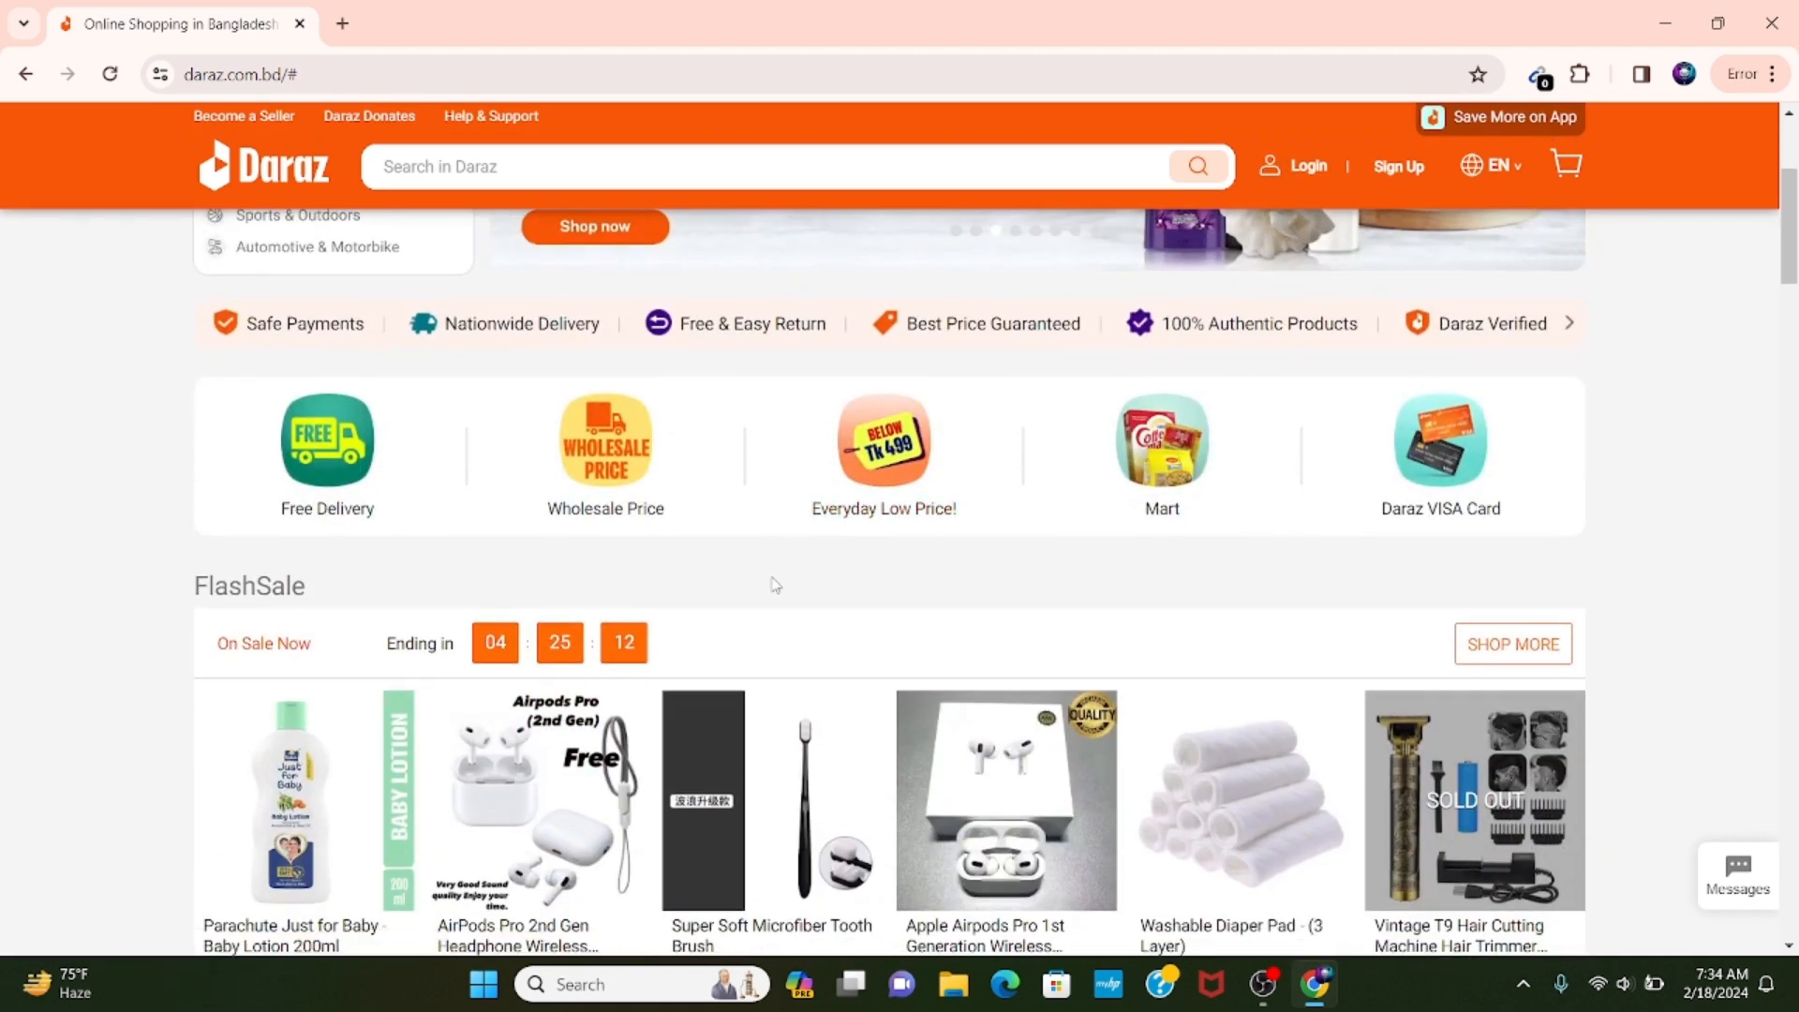
{"action": "scroll", "coordinate": [774, 587], "scroll_direction": "down", "scroll_amount": 3}
{"action": "scroll", "coordinate": [774, 587], "scroll_direction": "down", "scroll_amount": 3}
{"action": "scroll", "coordinate": [773, 587], "scroll_direction": "up", "scroll_amount": 9}
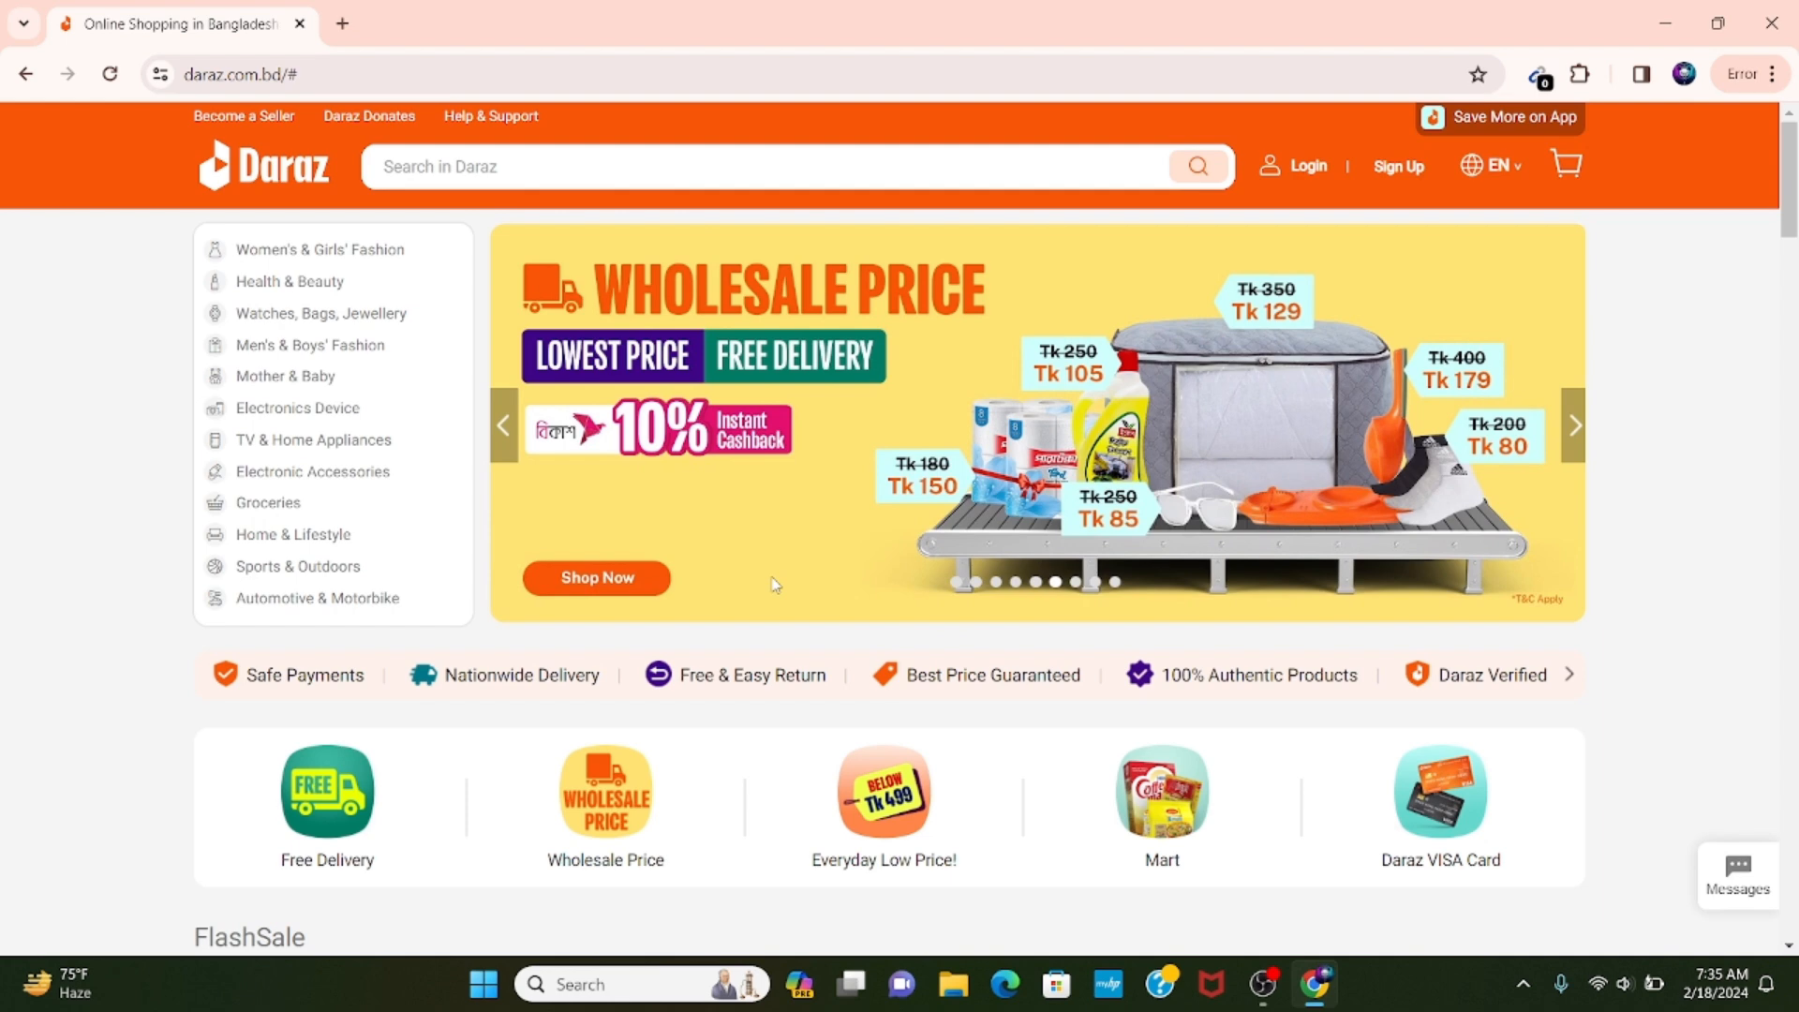
{"action": "left_click", "coordinate": [343, 25]}
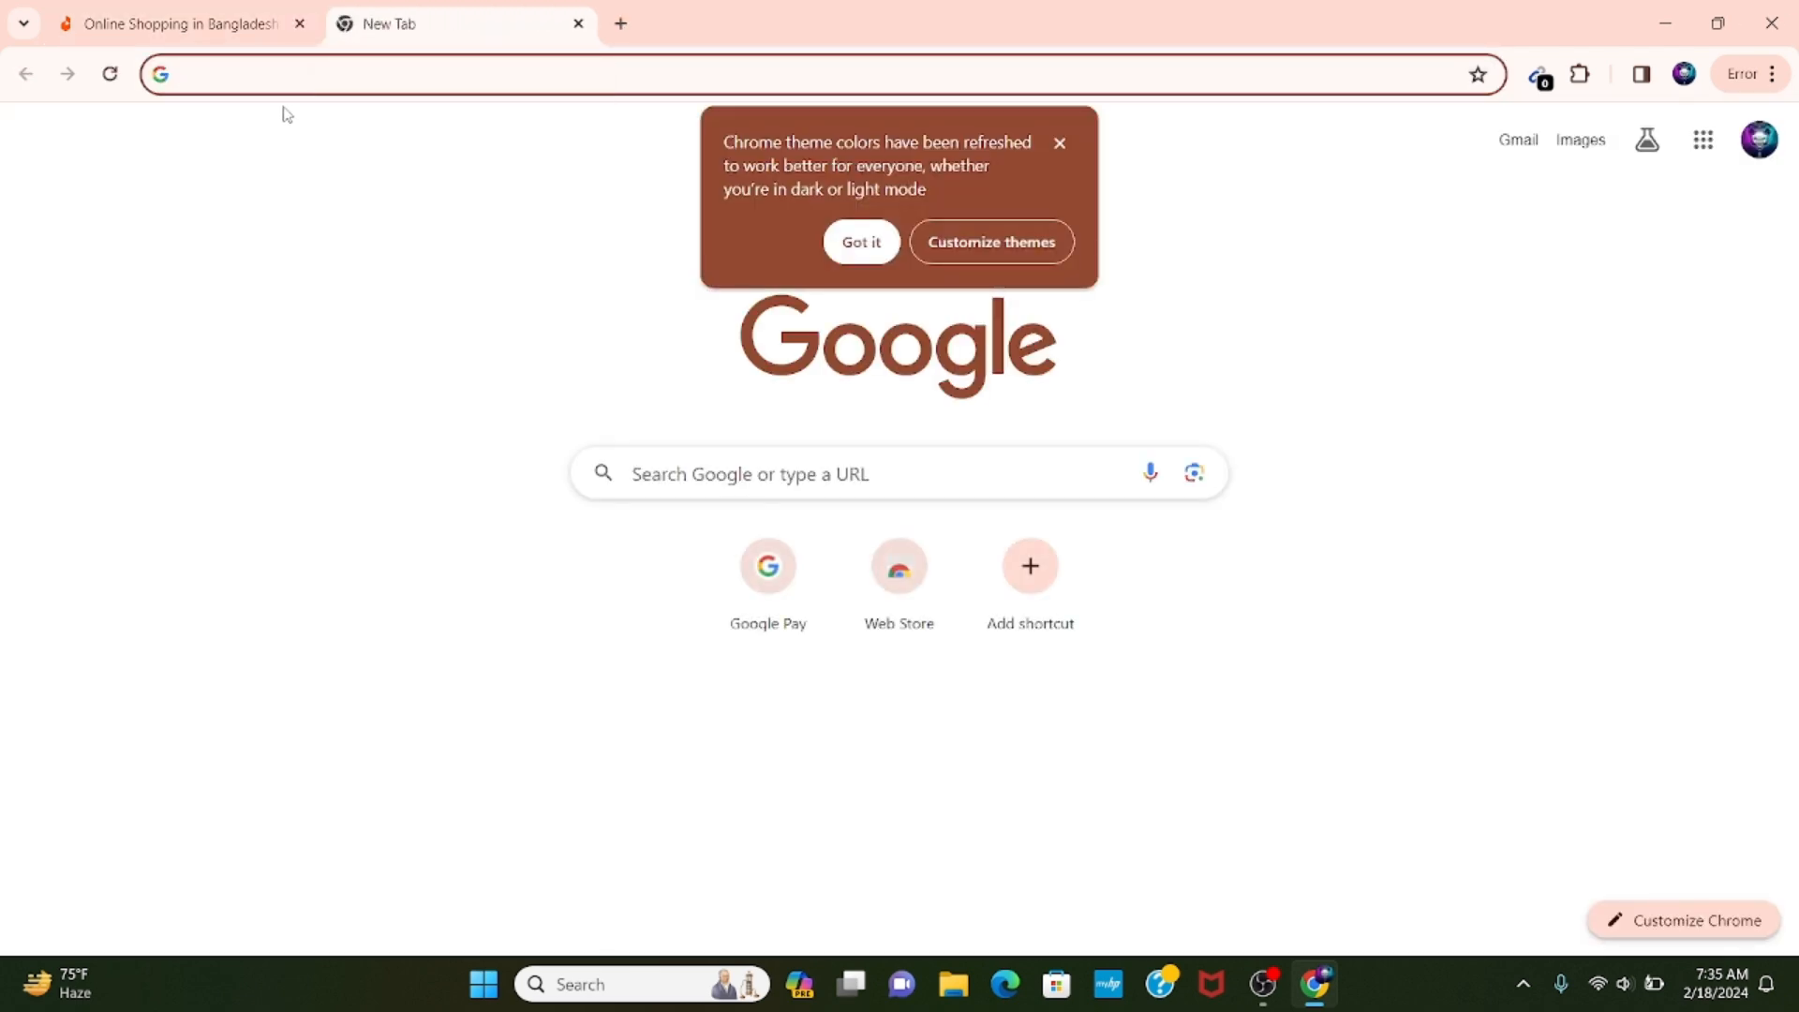
{"action": "left_click", "coordinate": [178, 23]}
{"action": "scroll", "coordinate": [769, 469], "scroll_direction": "down", "scroll_amount": 10}
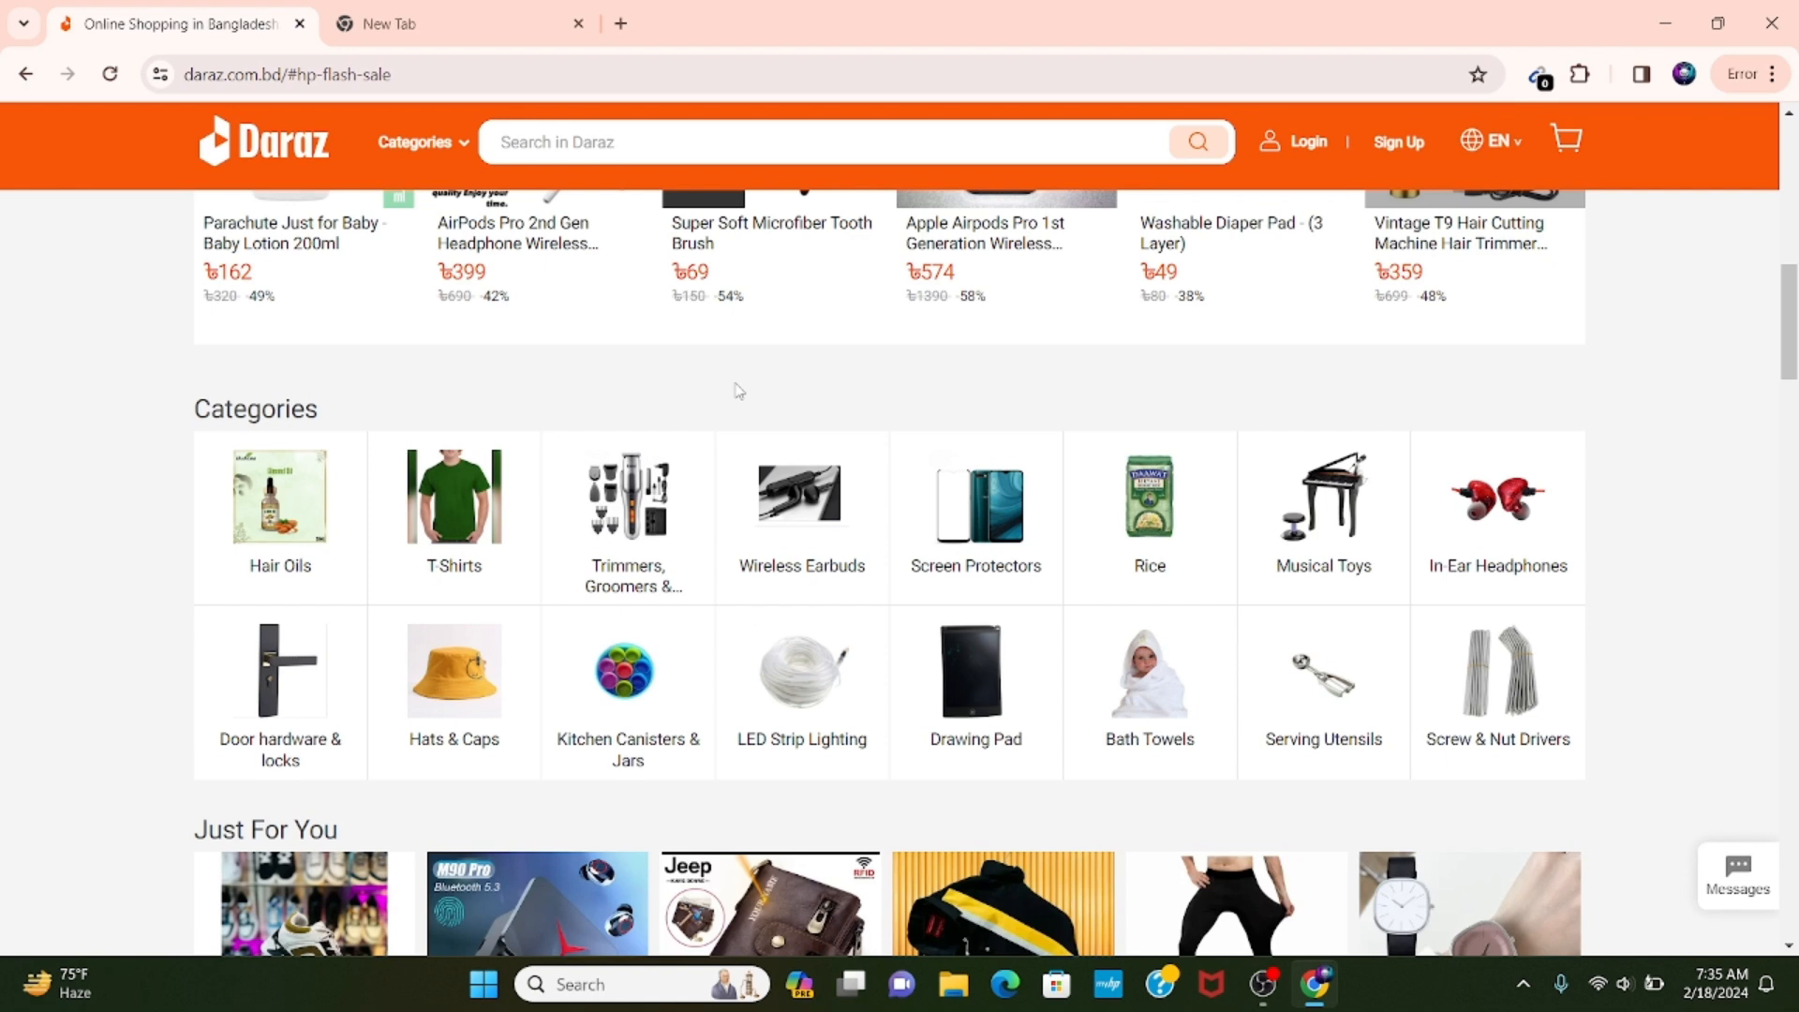
Go to blogger.com in the blank browser tab.
{"action": "left_click", "coordinate": [490, 16]}
{"action": "left_click", "coordinate": [464, 80]}
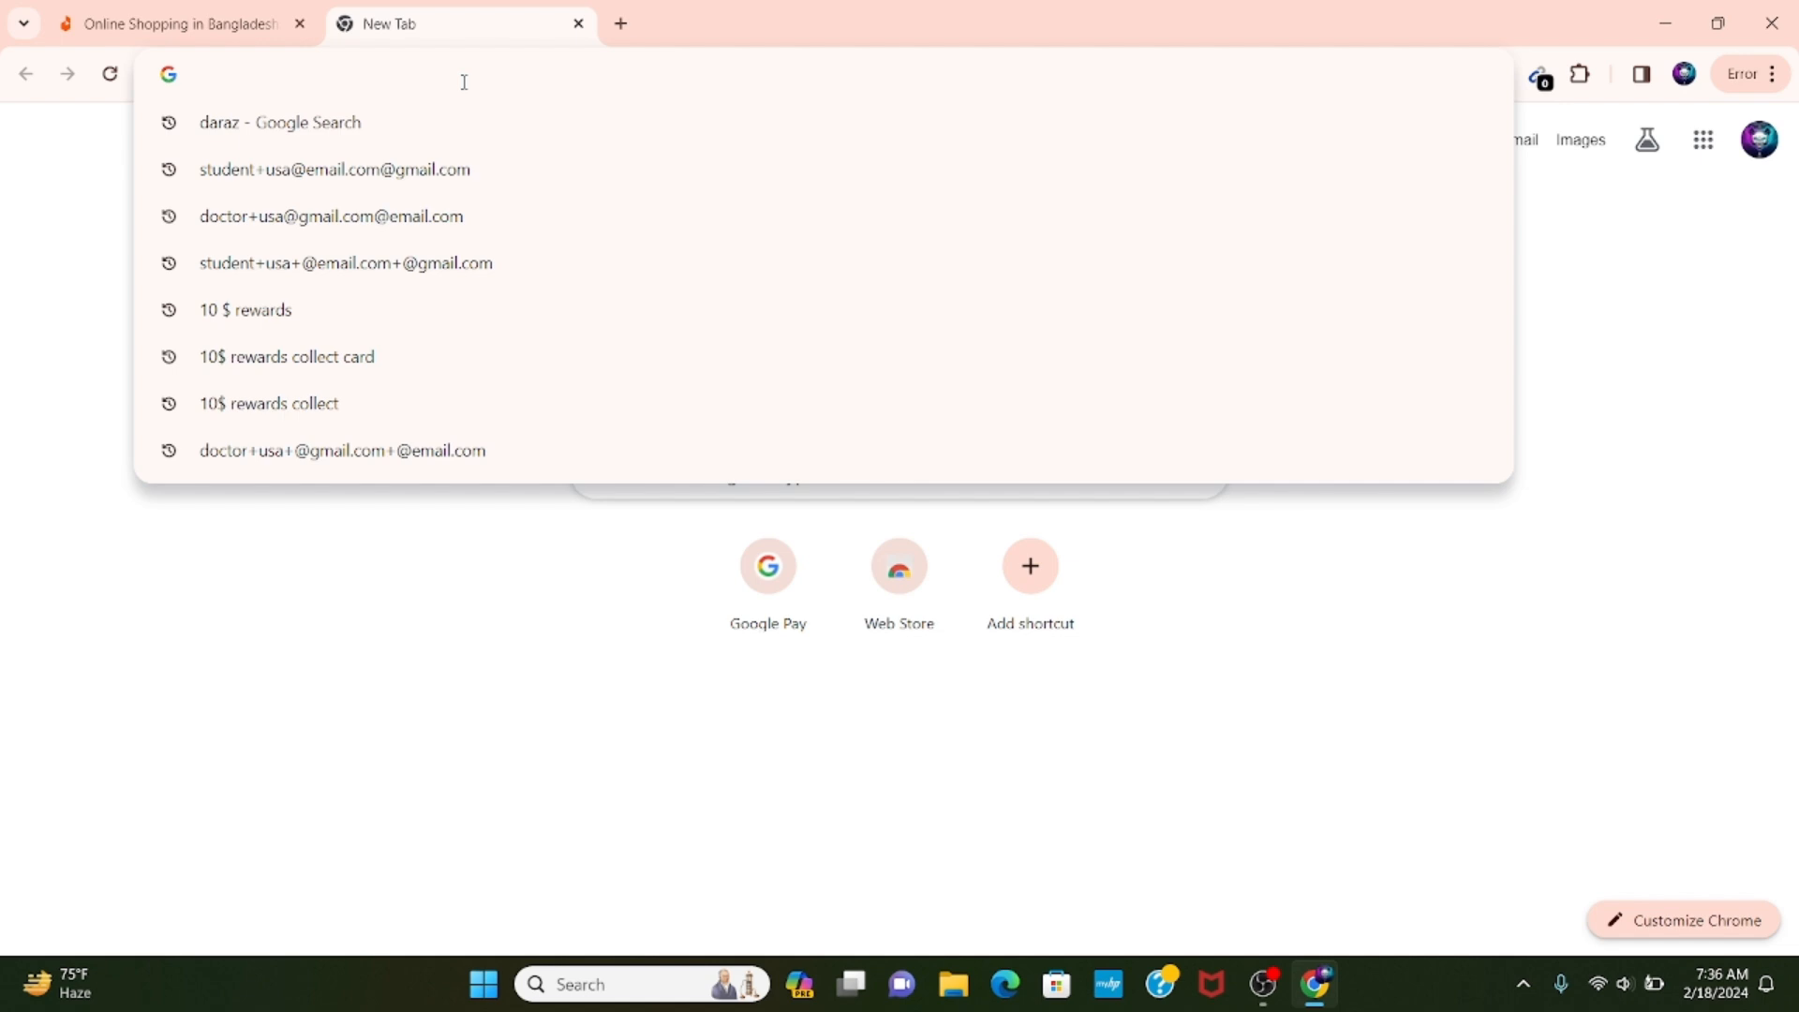
{"action": "type", "text": "blogge"}
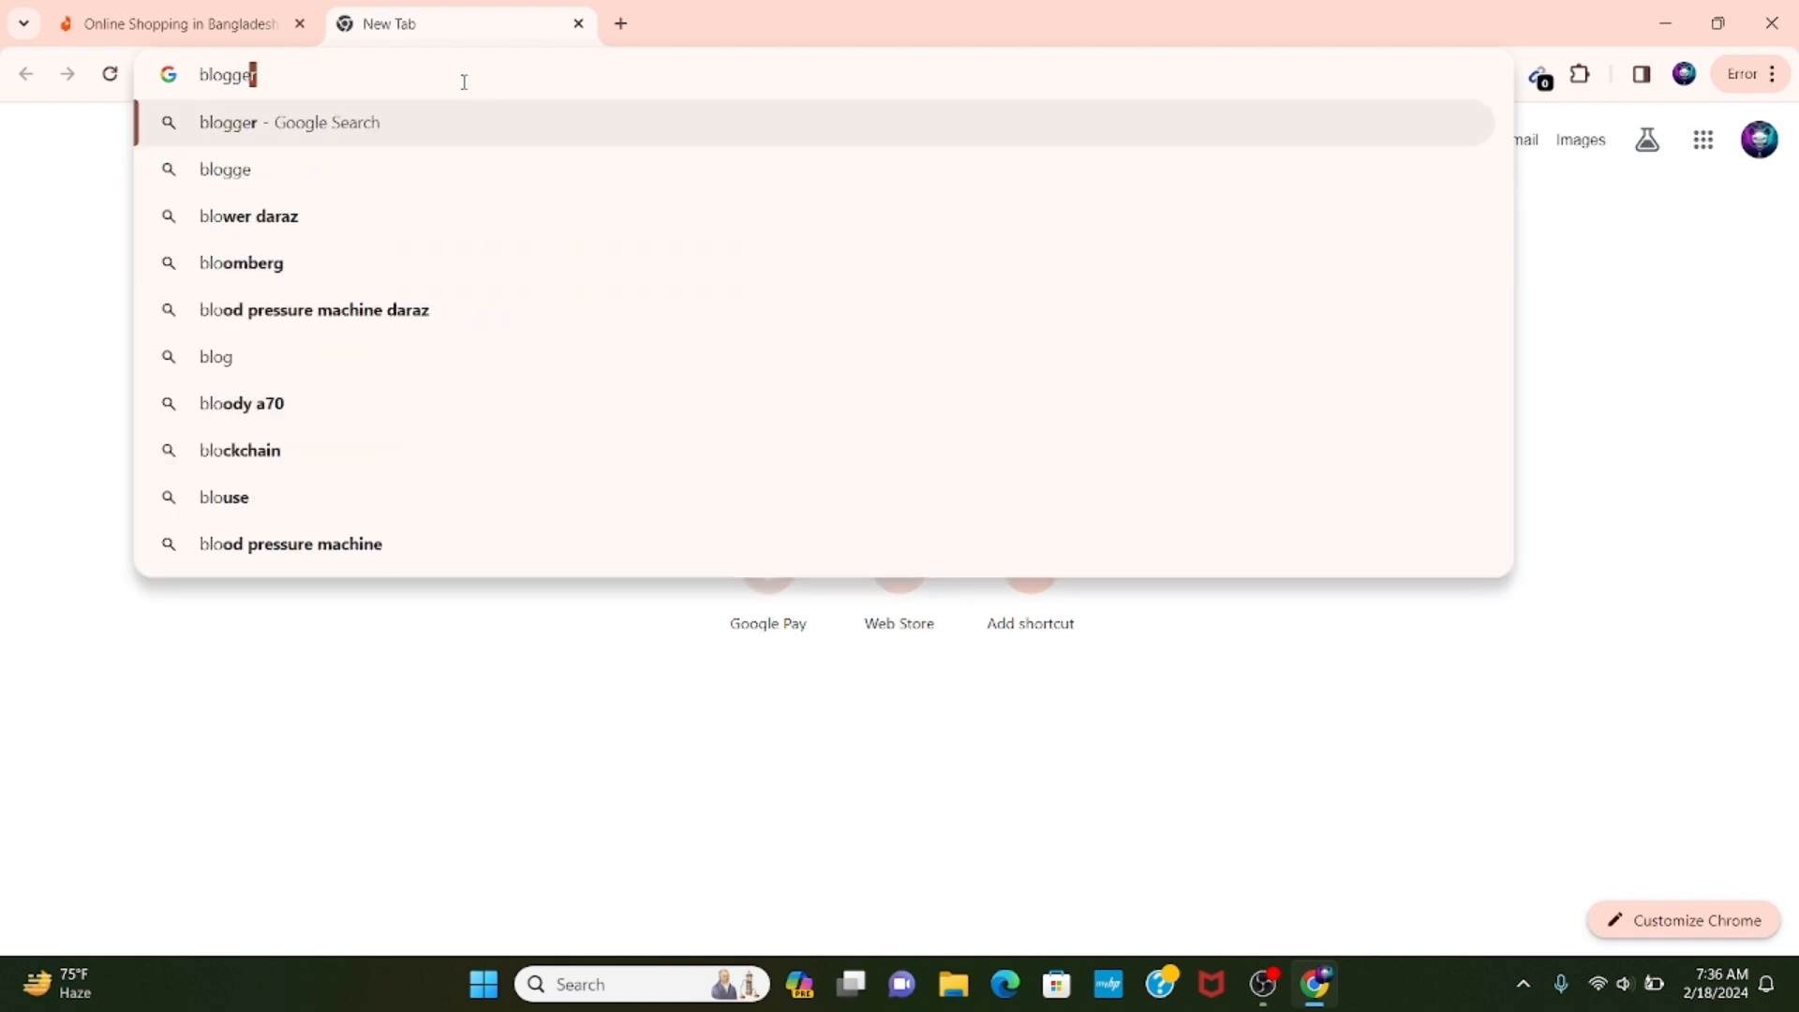
{"action": "type", "text": "r"}
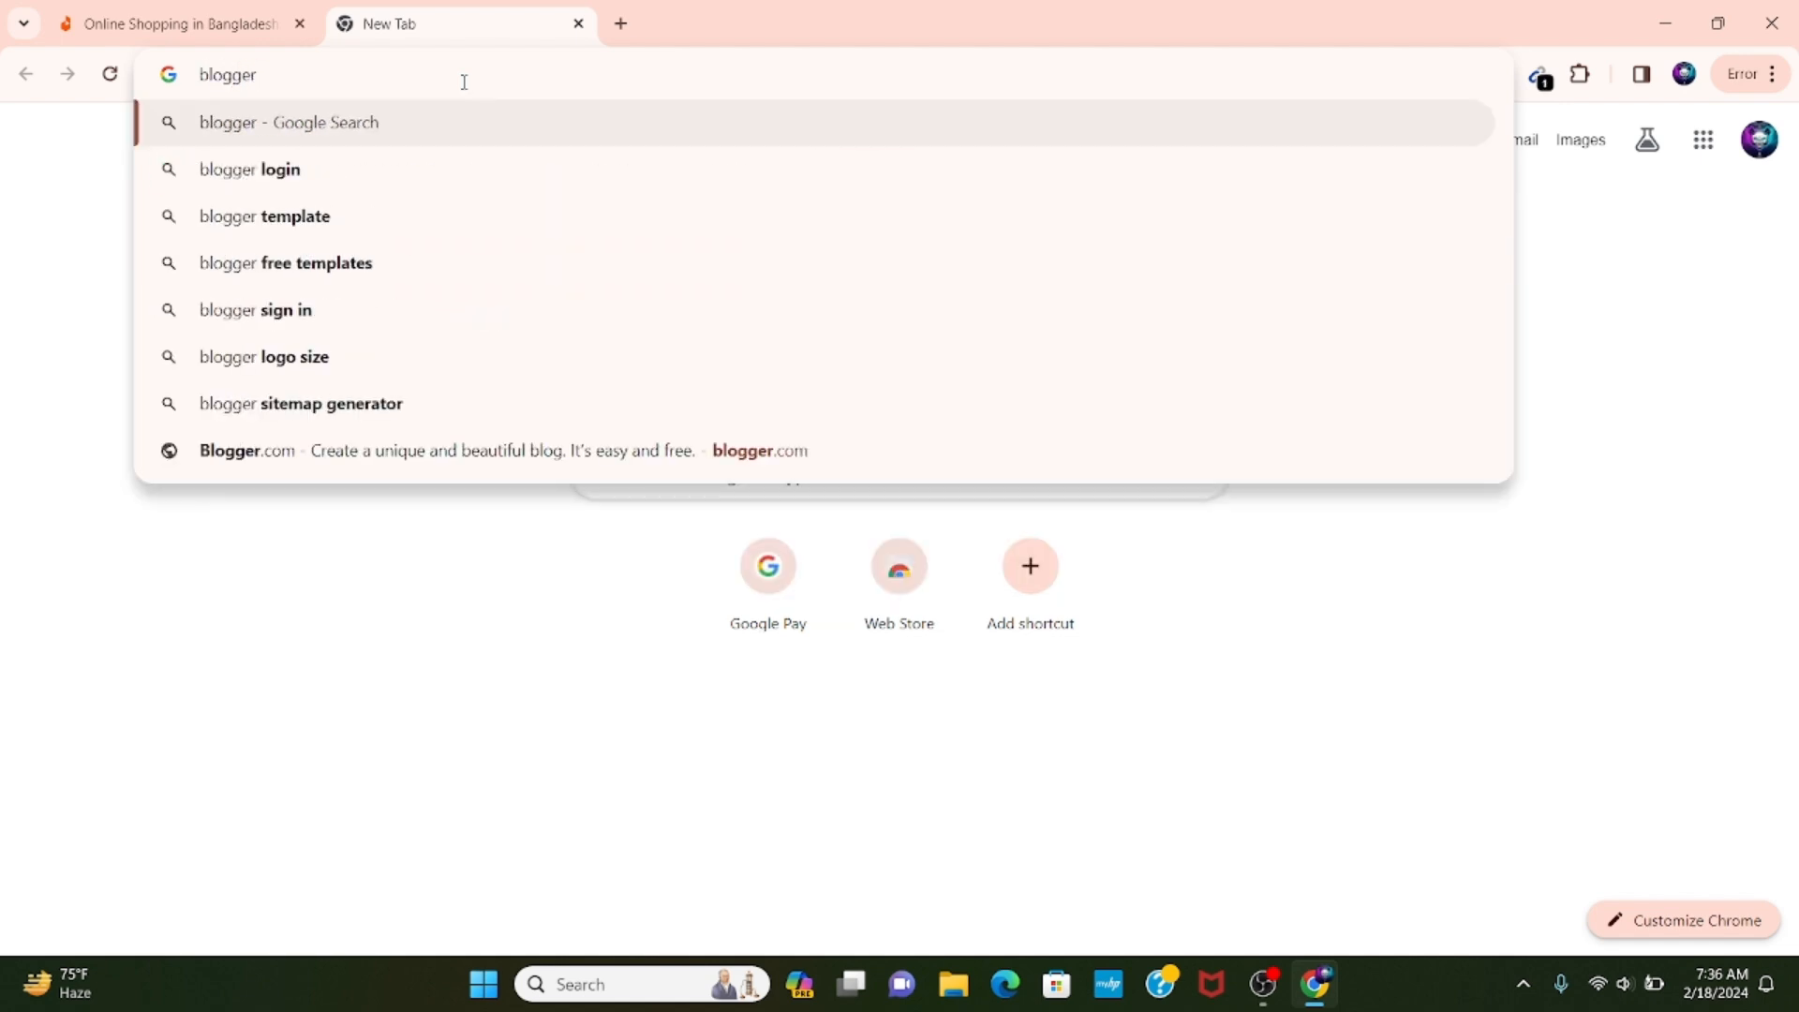
{"action": "type", "text": ".com"}
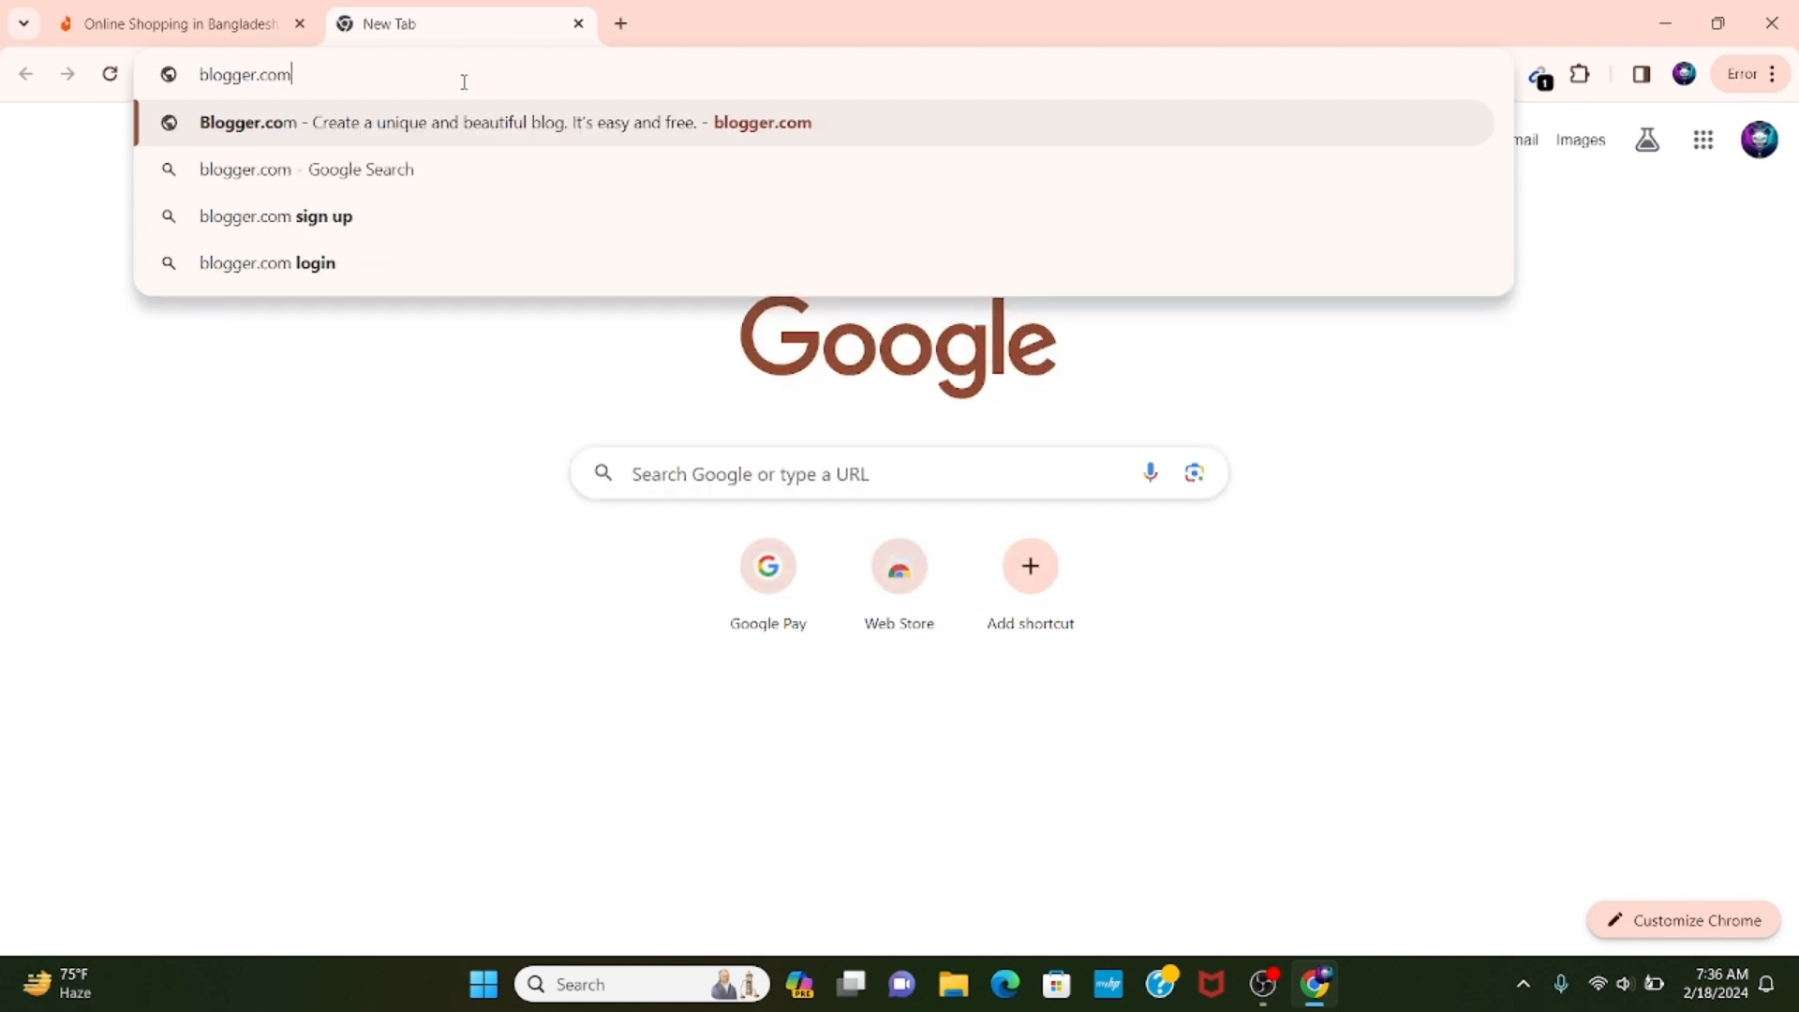
{"action": "key", "text": "Return"}
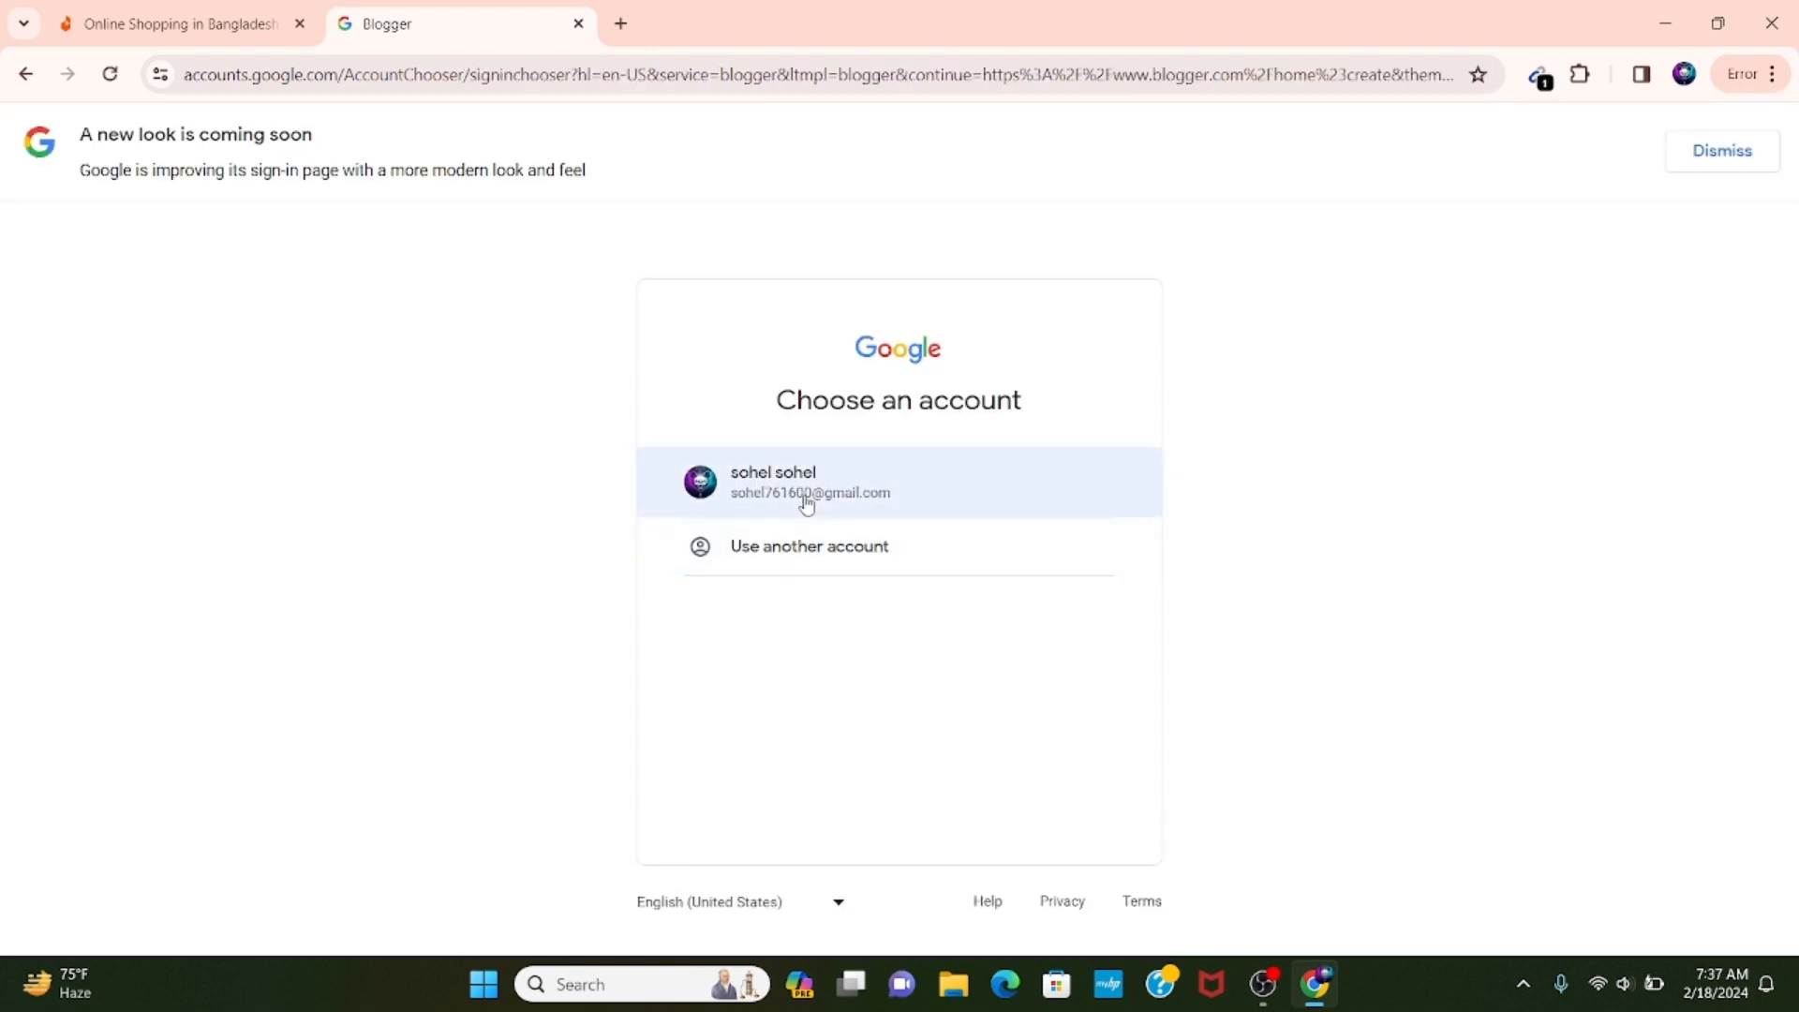
Sign in with the listed Google account by entering the account password, and skip the account suggestions.
{"action": "left_click", "coordinate": [799, 496]}
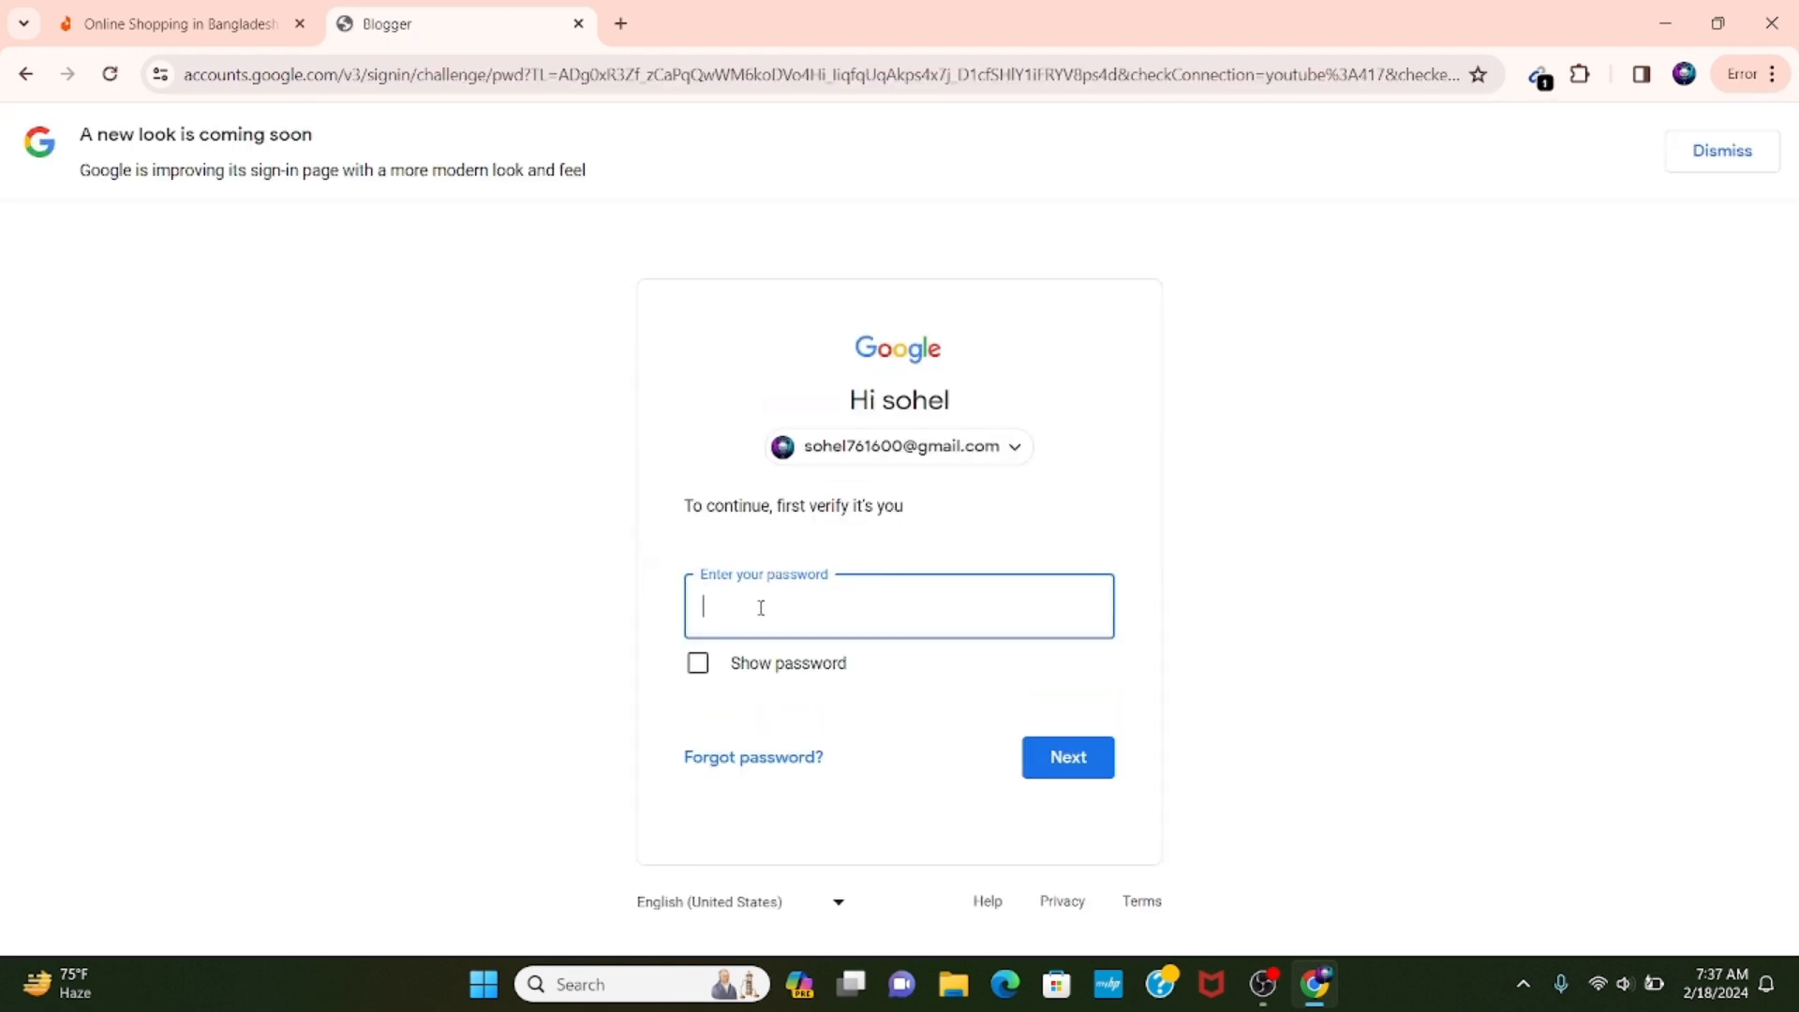
{"action": "type", "text": "*********"}
{"action": "key", "text": "Return"}
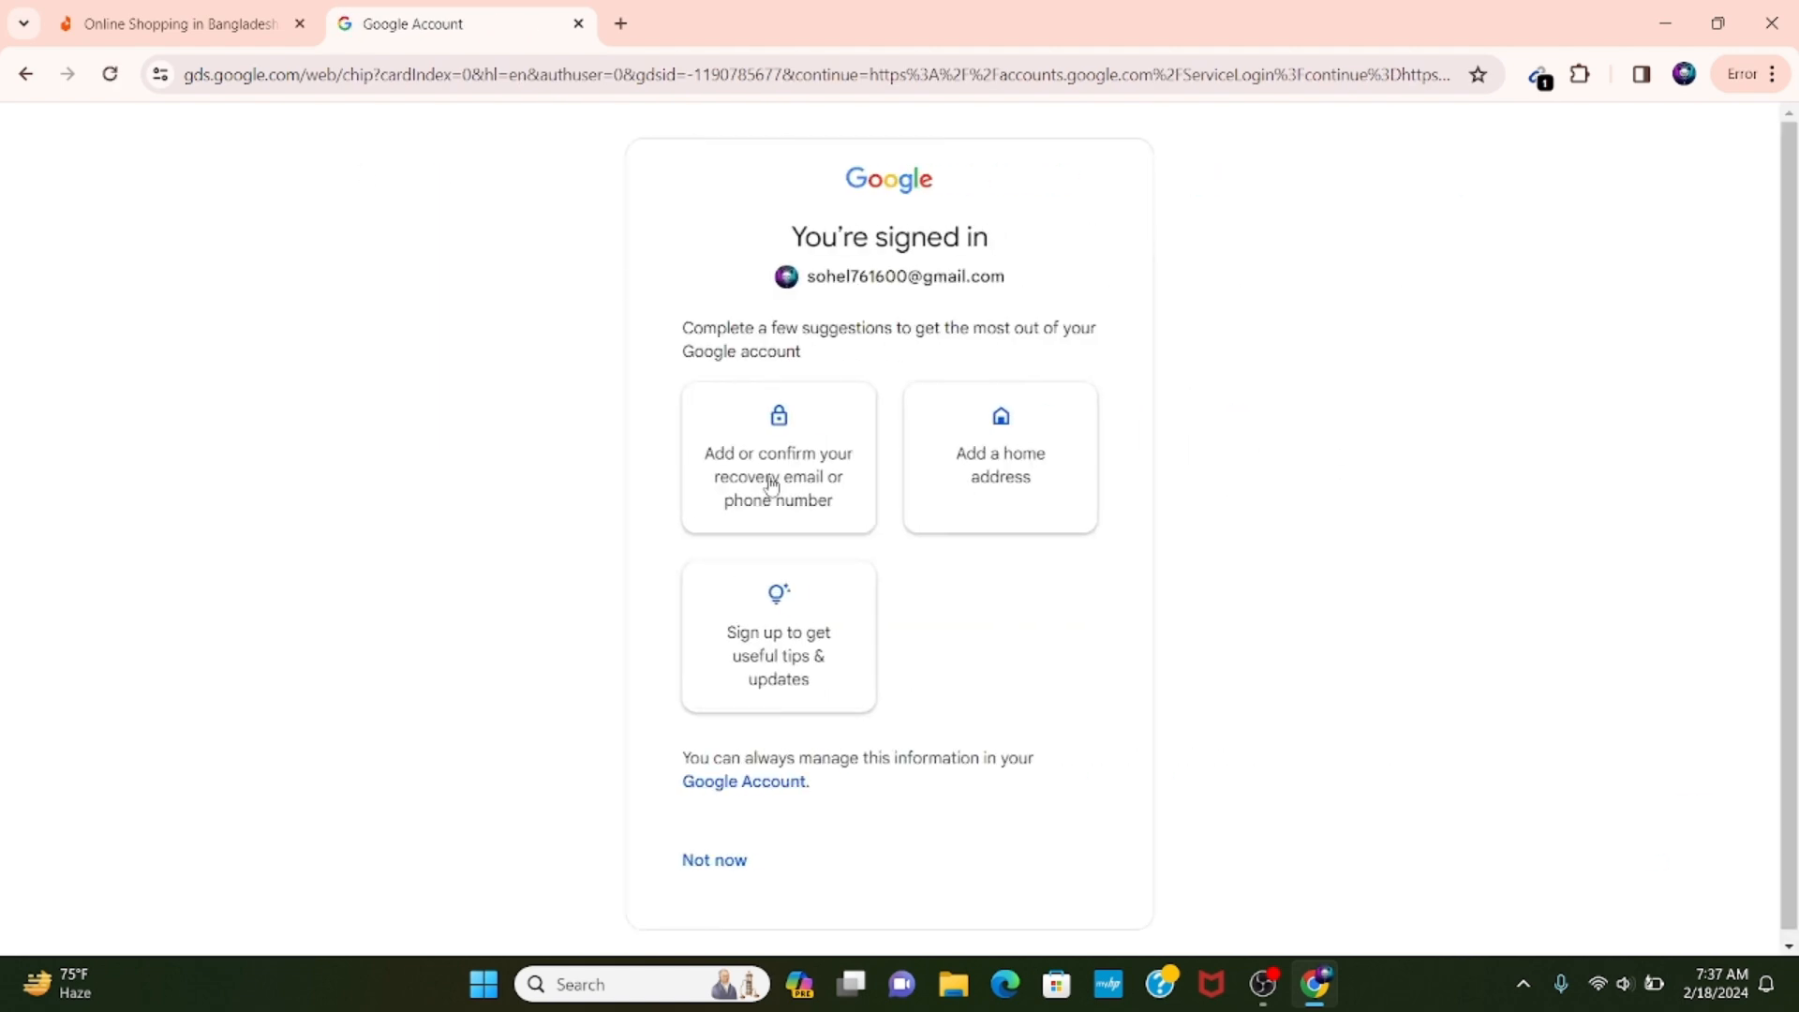
{"action": "left_click", "coordinate": [745, 869]}
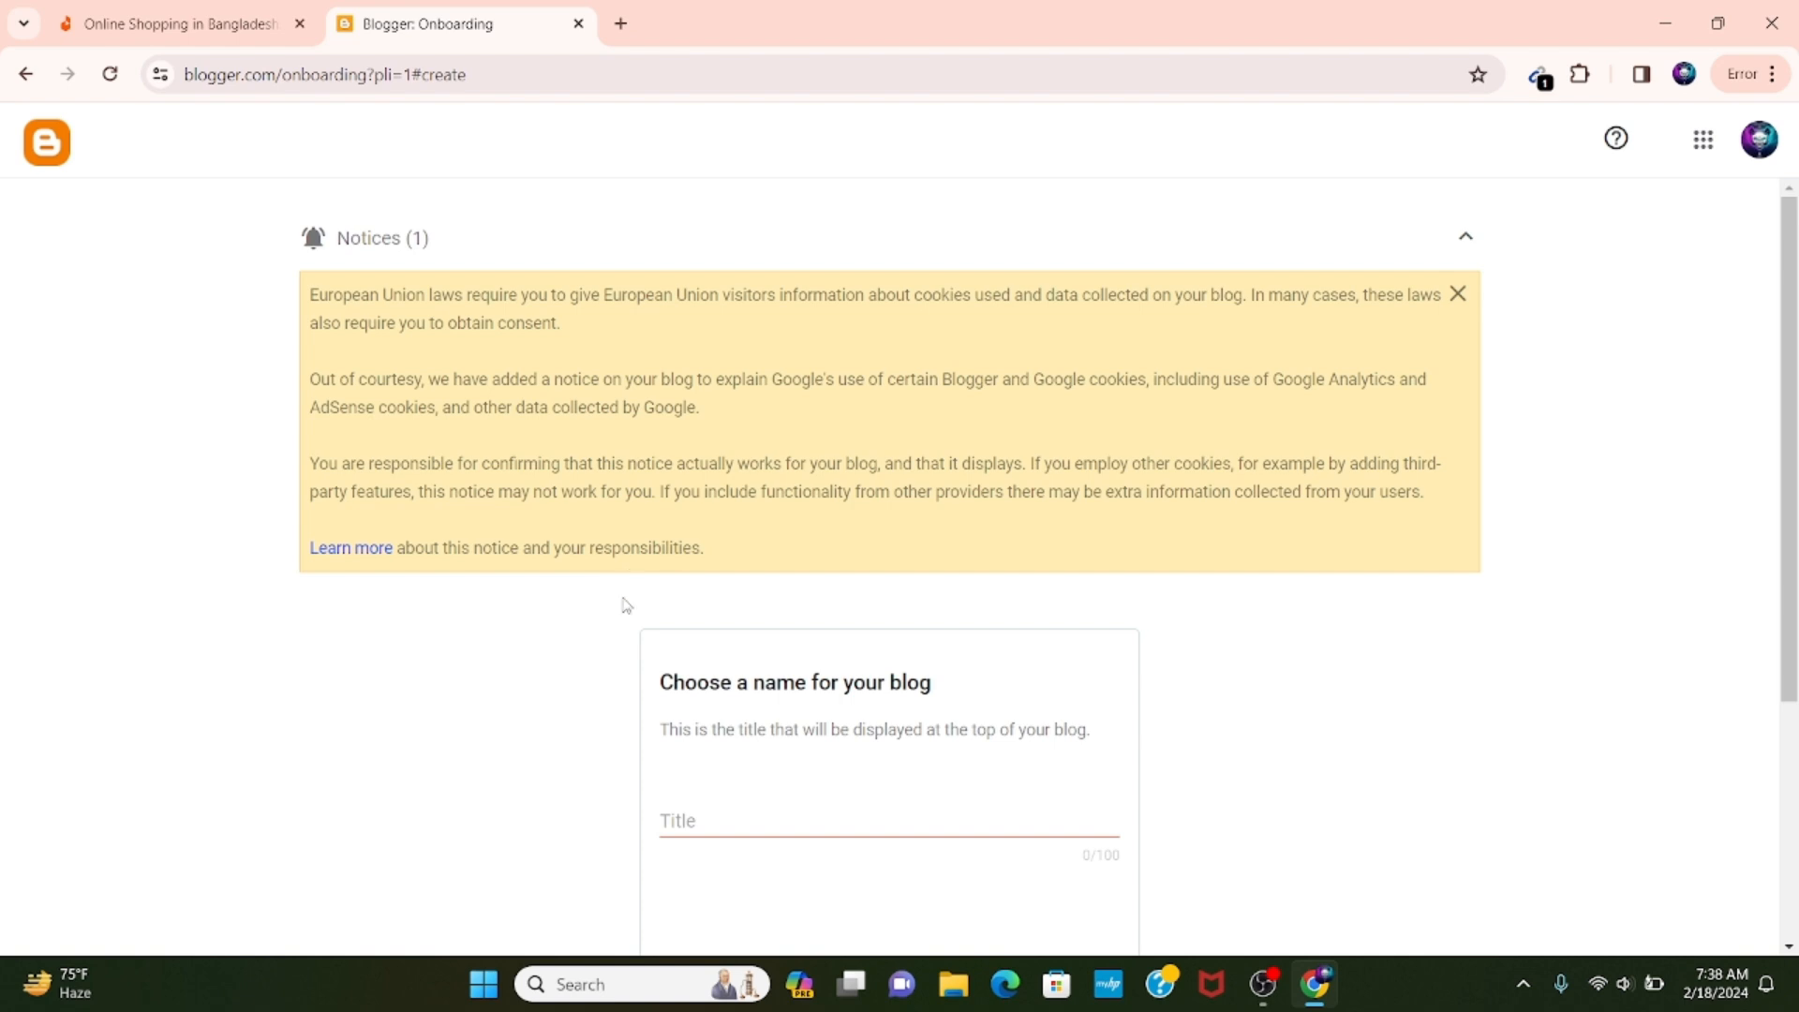
Title the new blog "Tanvir Tech Corner Shop" and give it the address tanvirtechcornershop.
{"action": "left_click", "coordinate": [676, 817]}
{"action": "scroll", "coordinate": [706, 586], "scroll_direction": "down", "scroll_amount": 2}
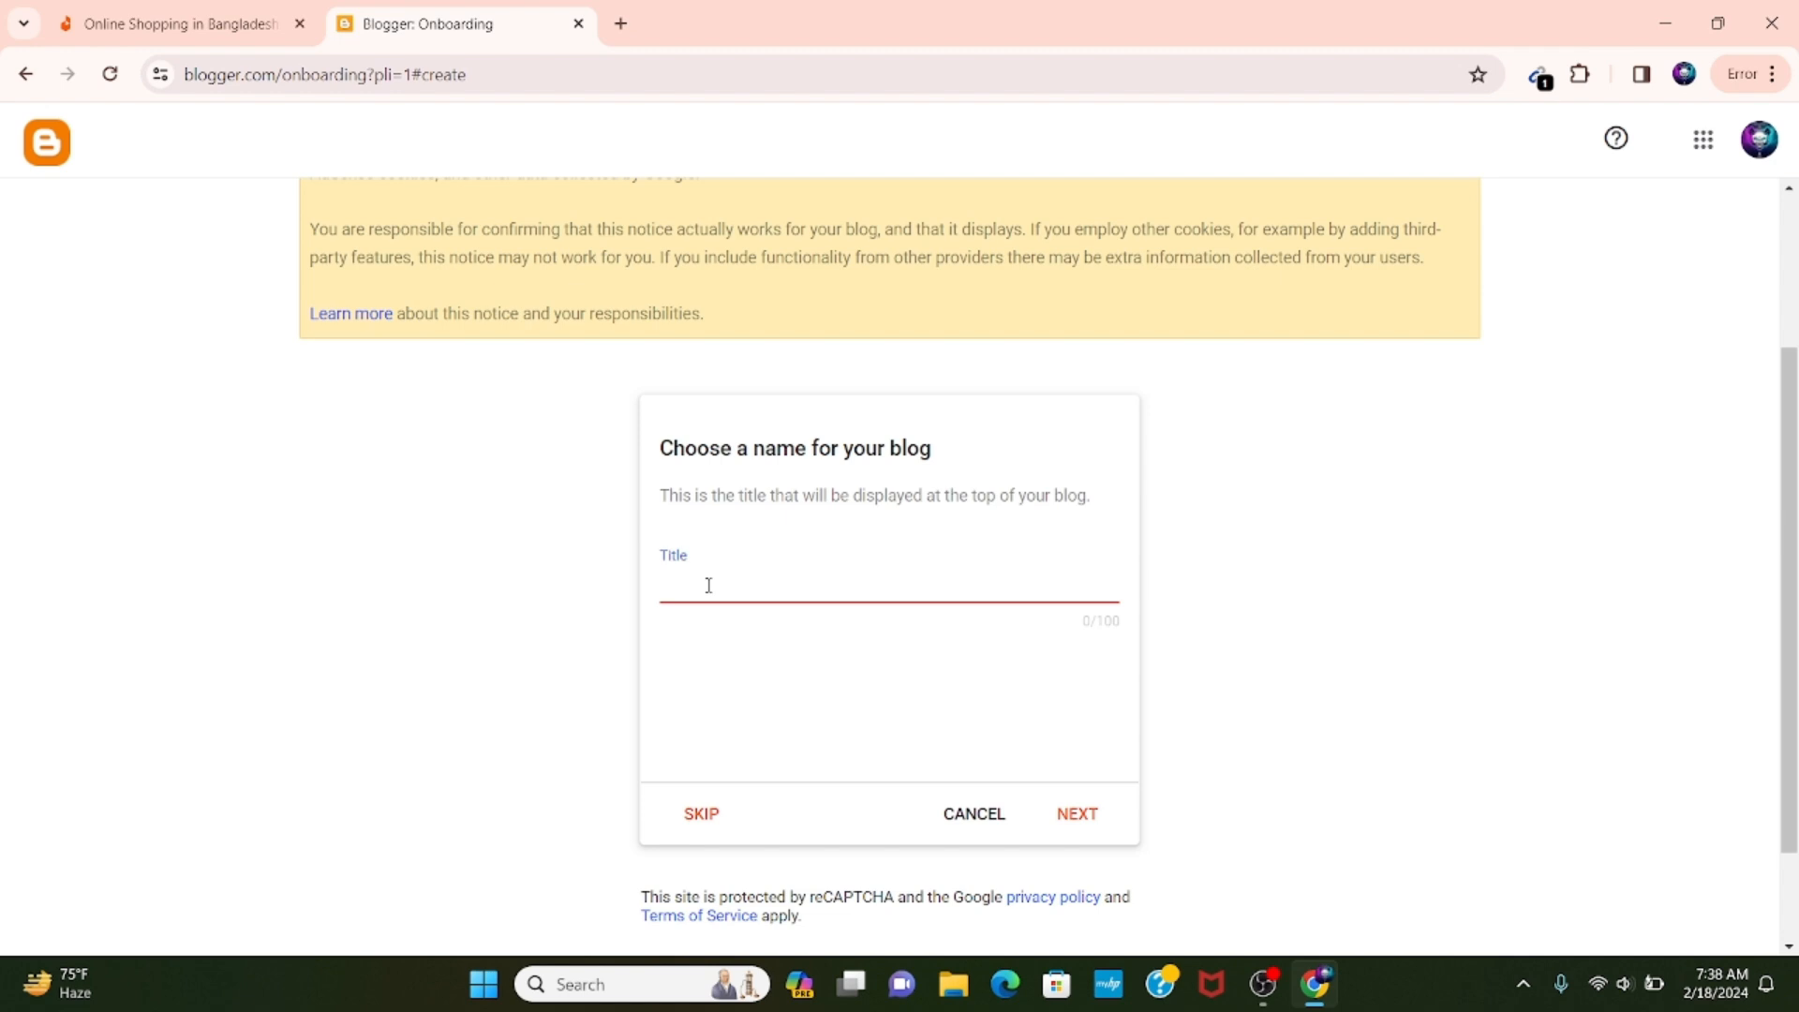
{"action": "type", "text": "Tanvir Tech Corner Shop"}
{"action": "key", "text": "Return"}
{"action": "type", "text": "tanvirtechcornershop"}
{"action": "key", "text": "Return"}
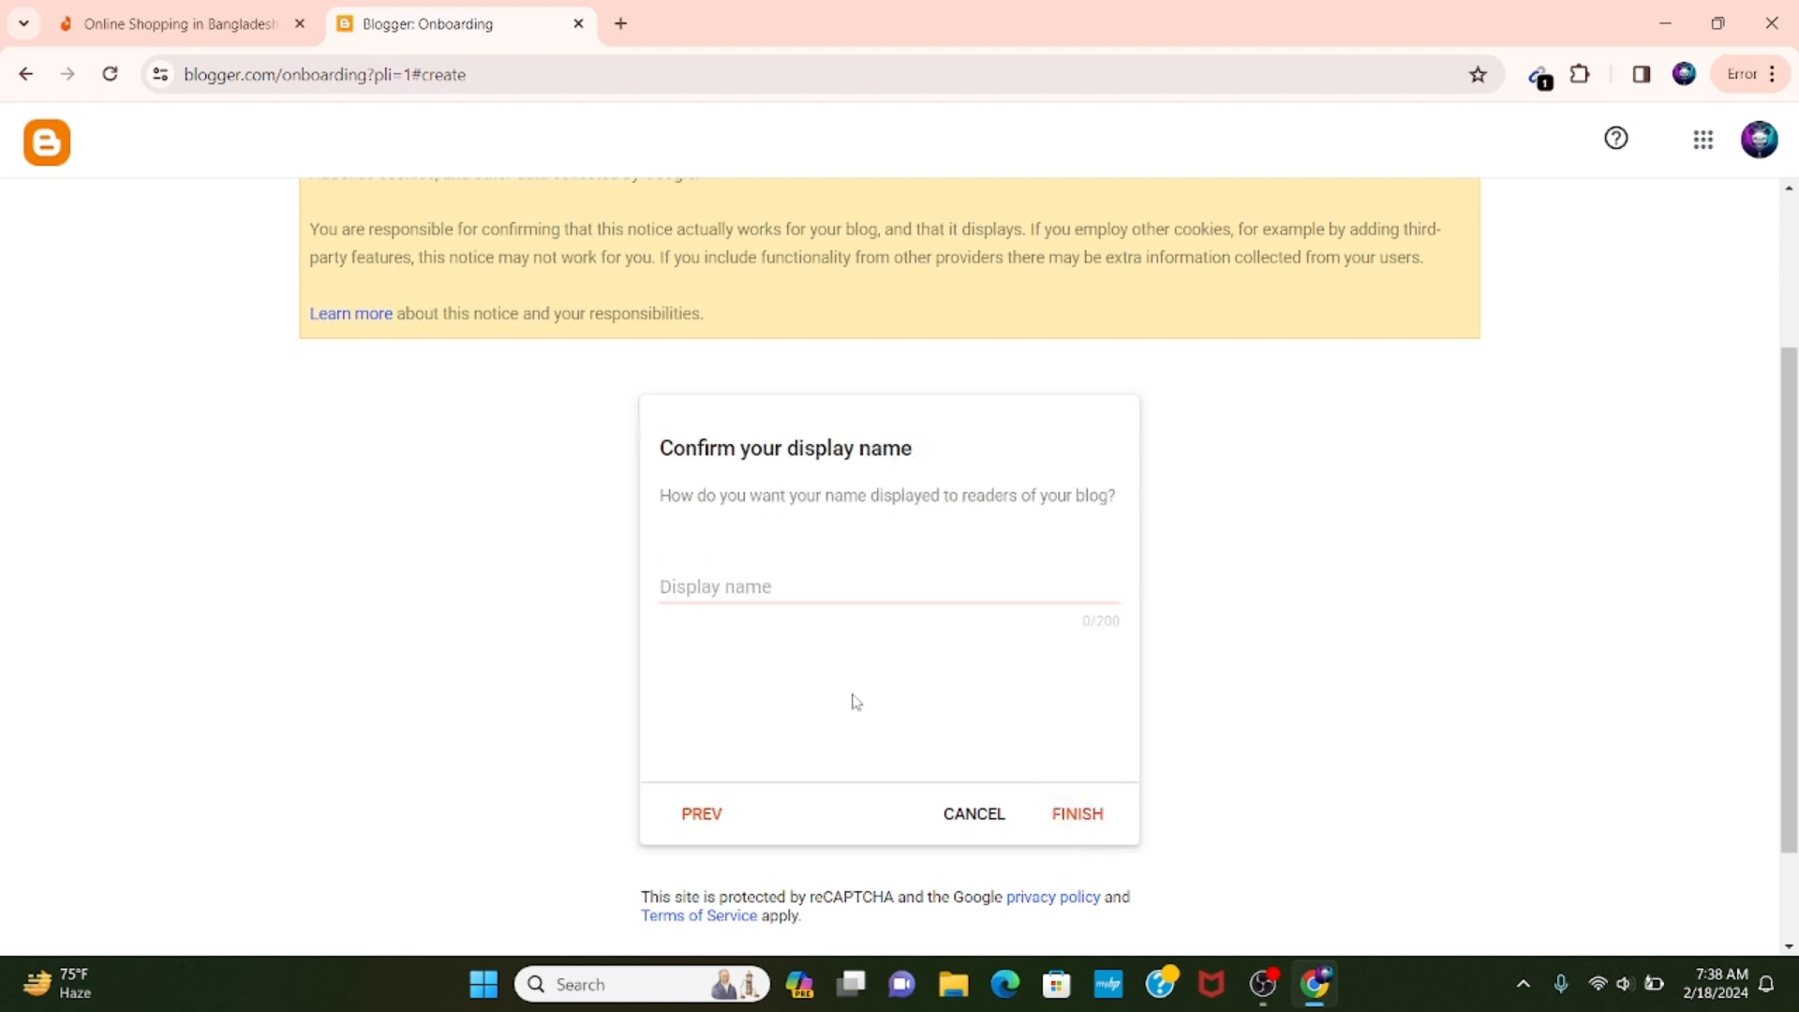
Finish creating the blog with the display name "Tanvir Tech Corner" and collapse the notices.
{"action": "type", "text": "Tanvir Tech Corner"}
{"action": "key", "text": "Return"}
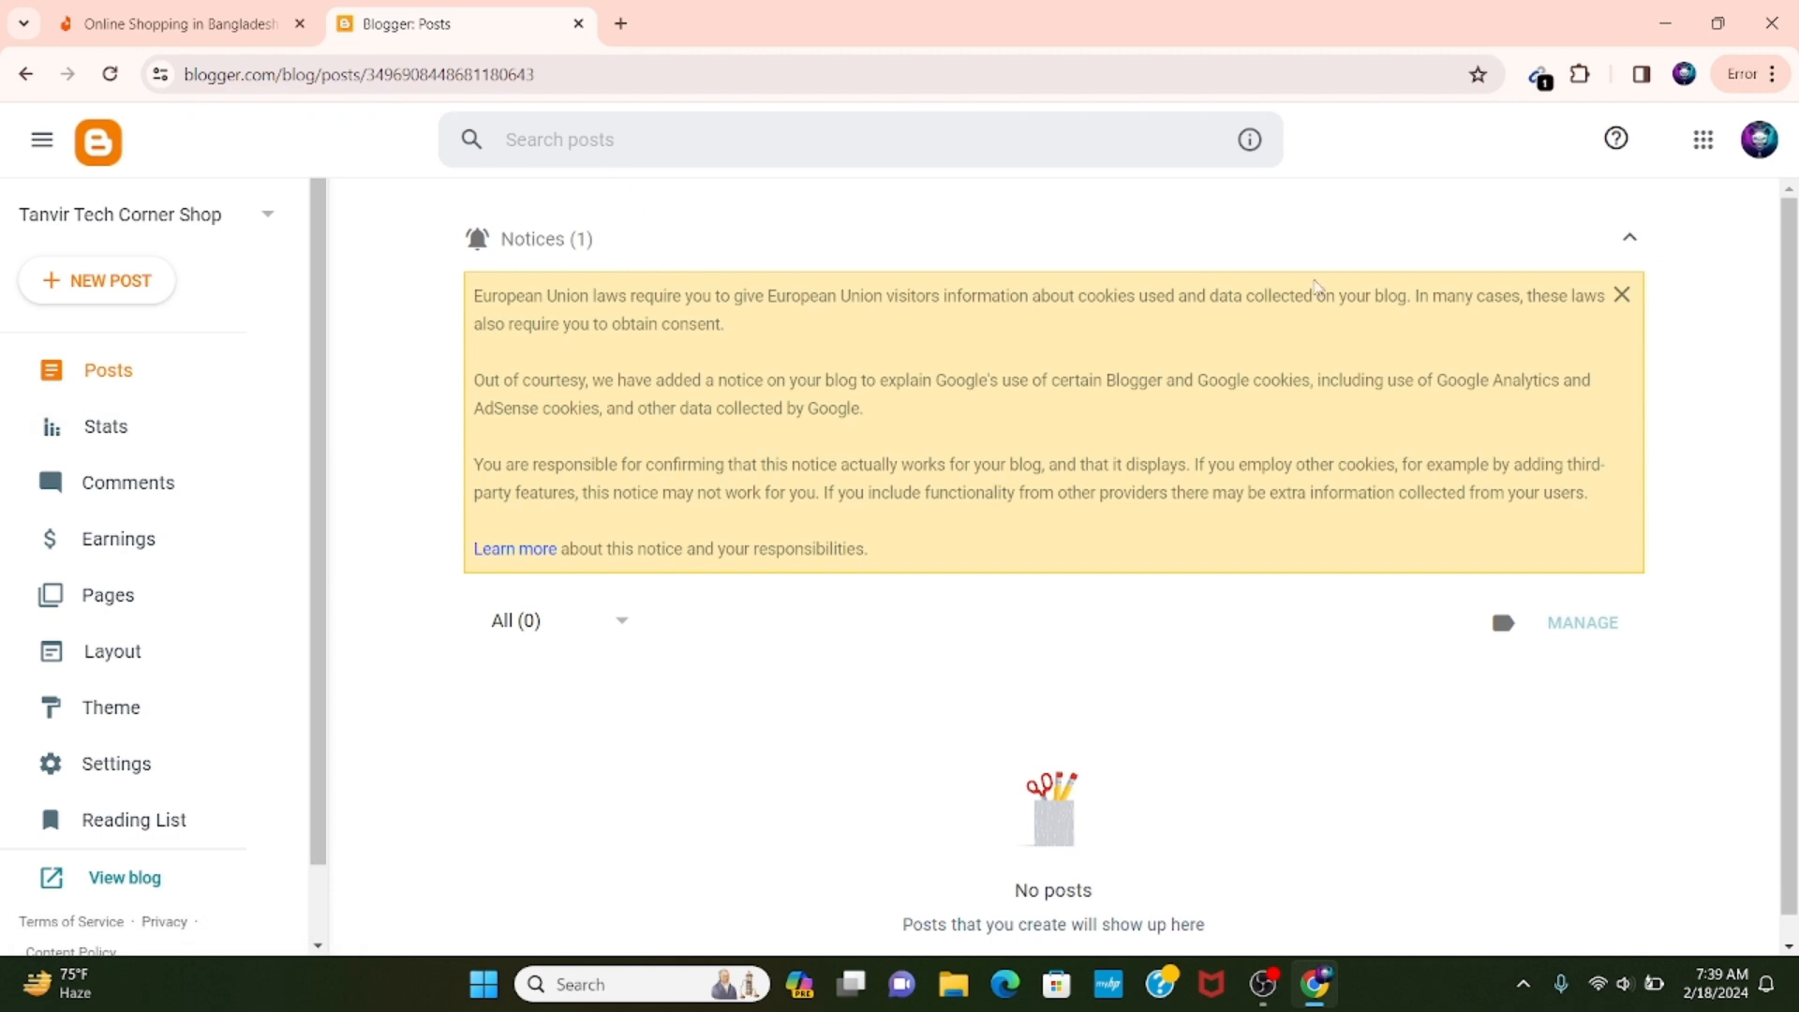
{"action": "left_click", "coordinate": [1630, 237]}
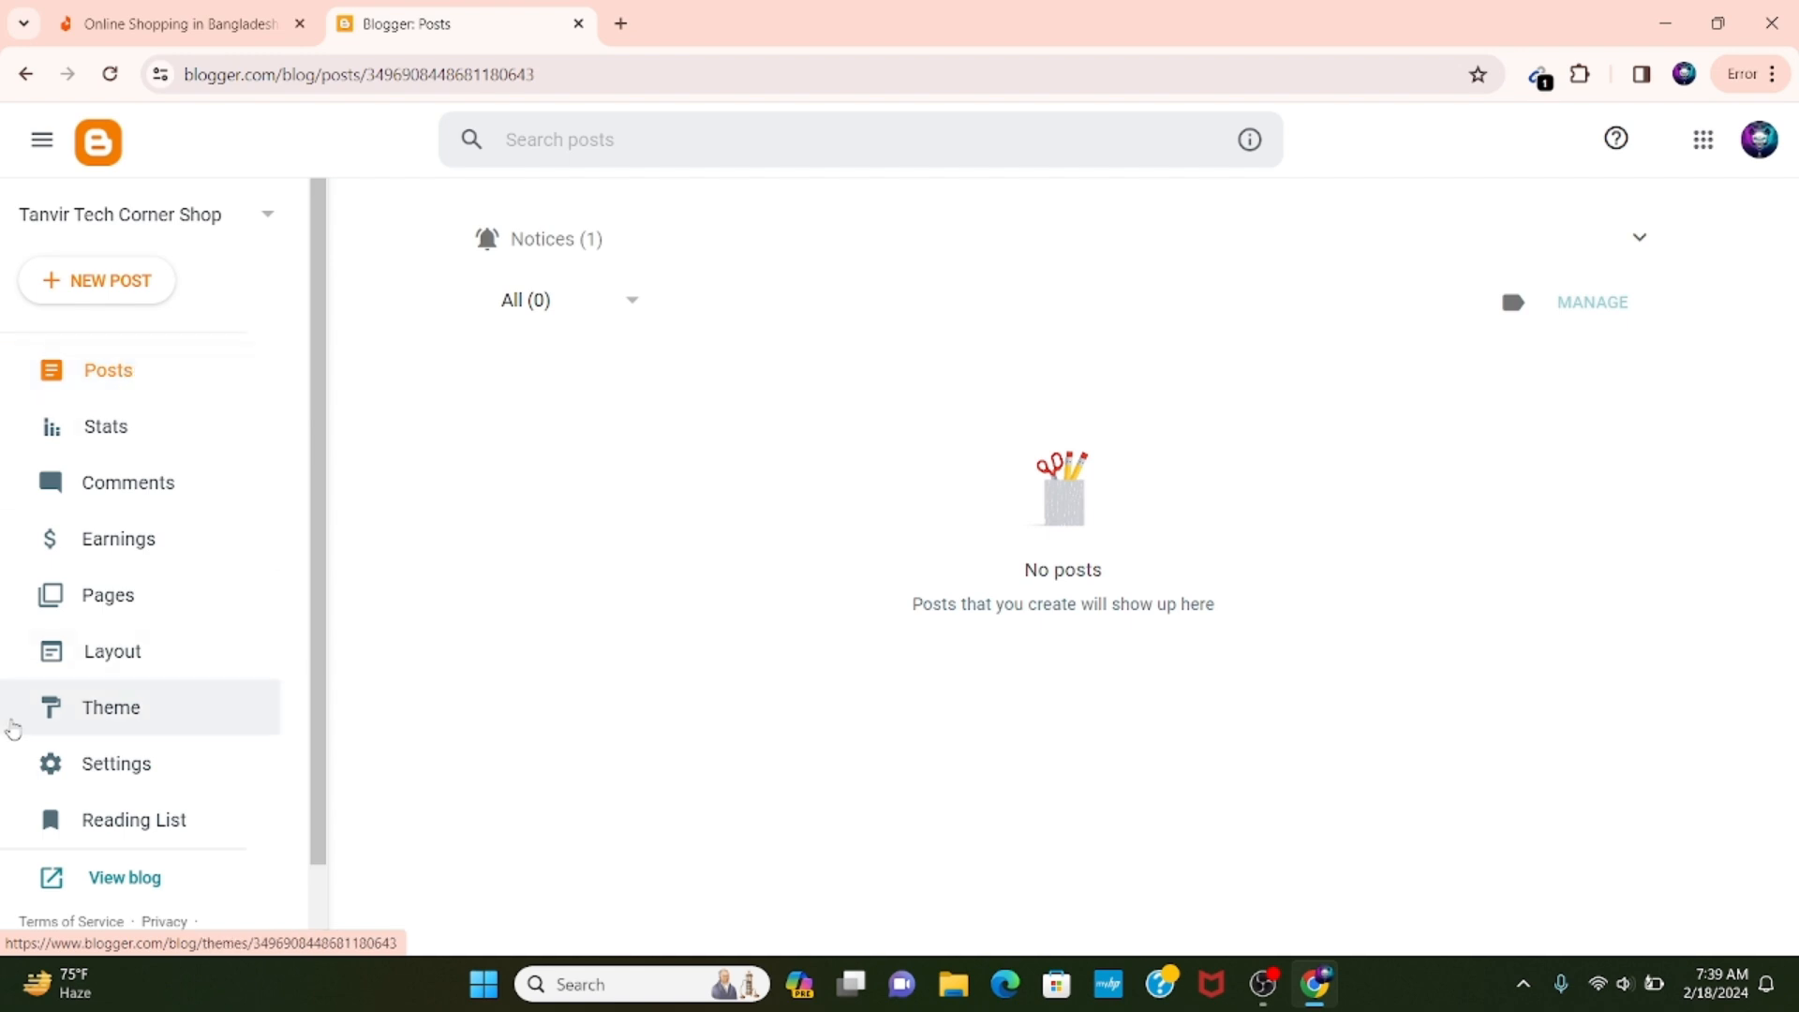
Open the live blog in a separate browser tab and view its home page.
{"action": "scroll", "coordinate": [101, 733], "scroll_direction": "down", "scroll_amount": 1}
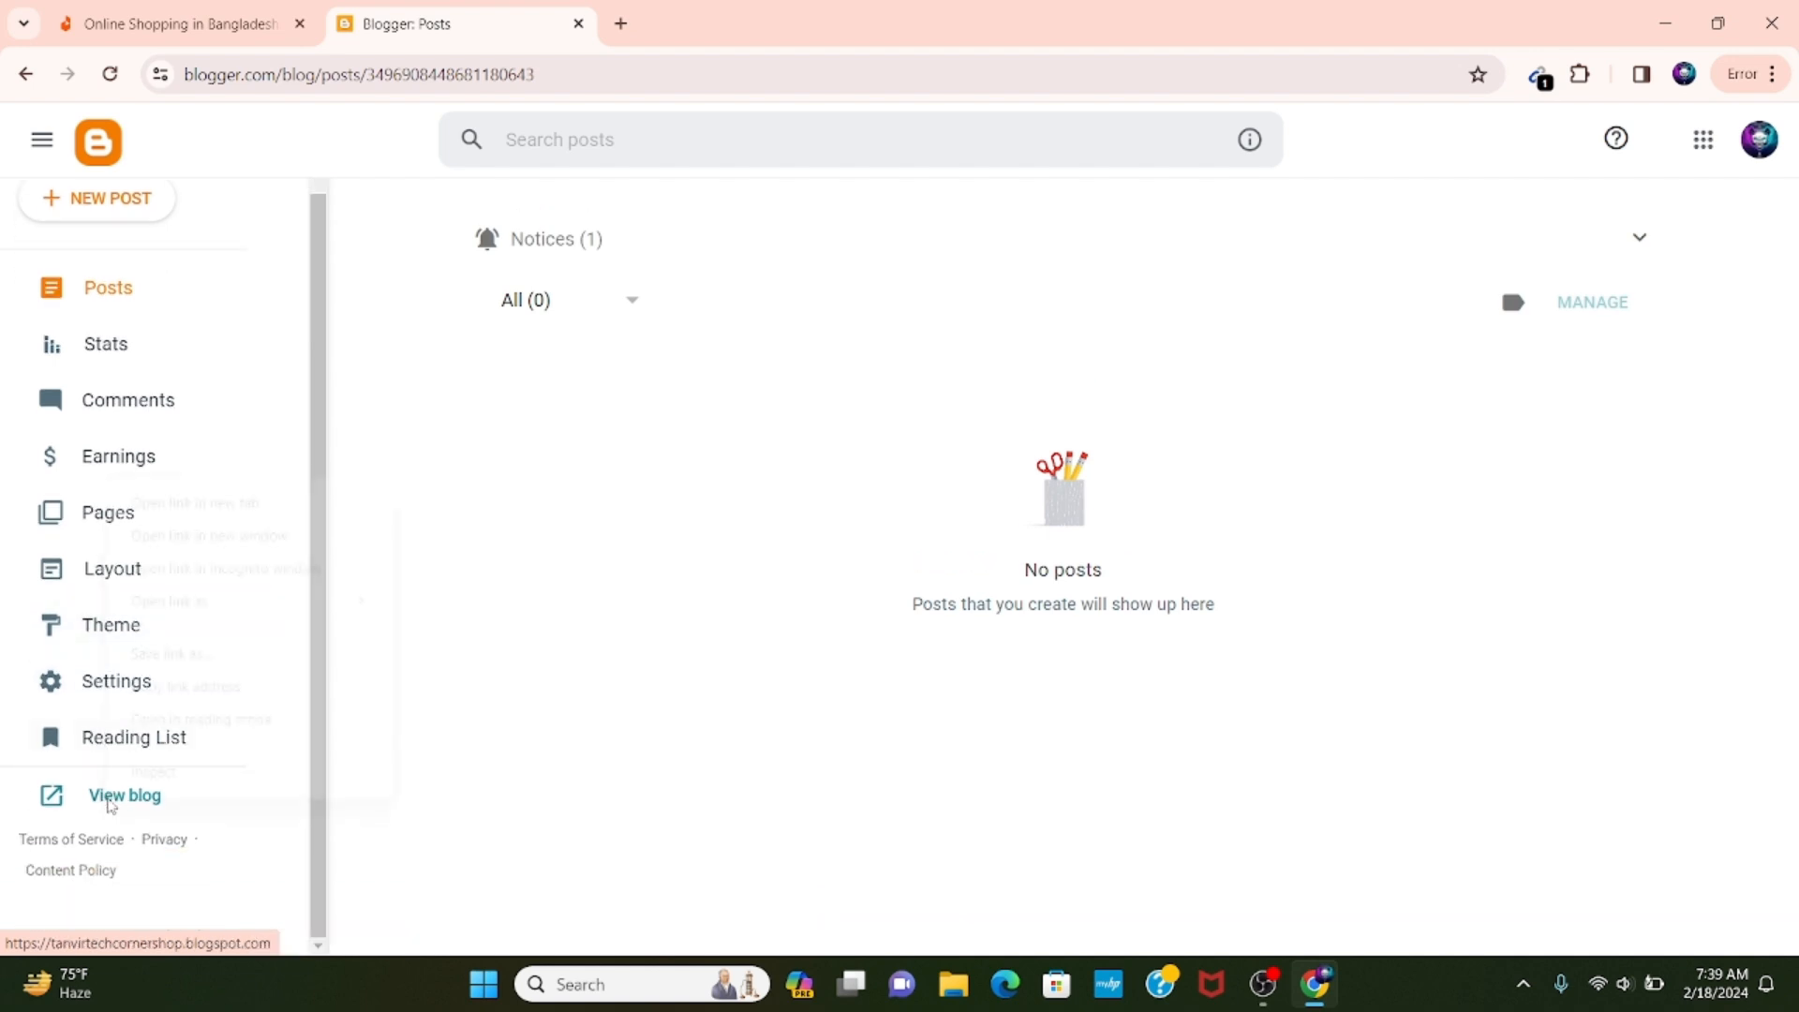
{"action": "right_click", "coordinate": [109, 808]}
{"action": "left_click", "coordinate": [248, 508]}
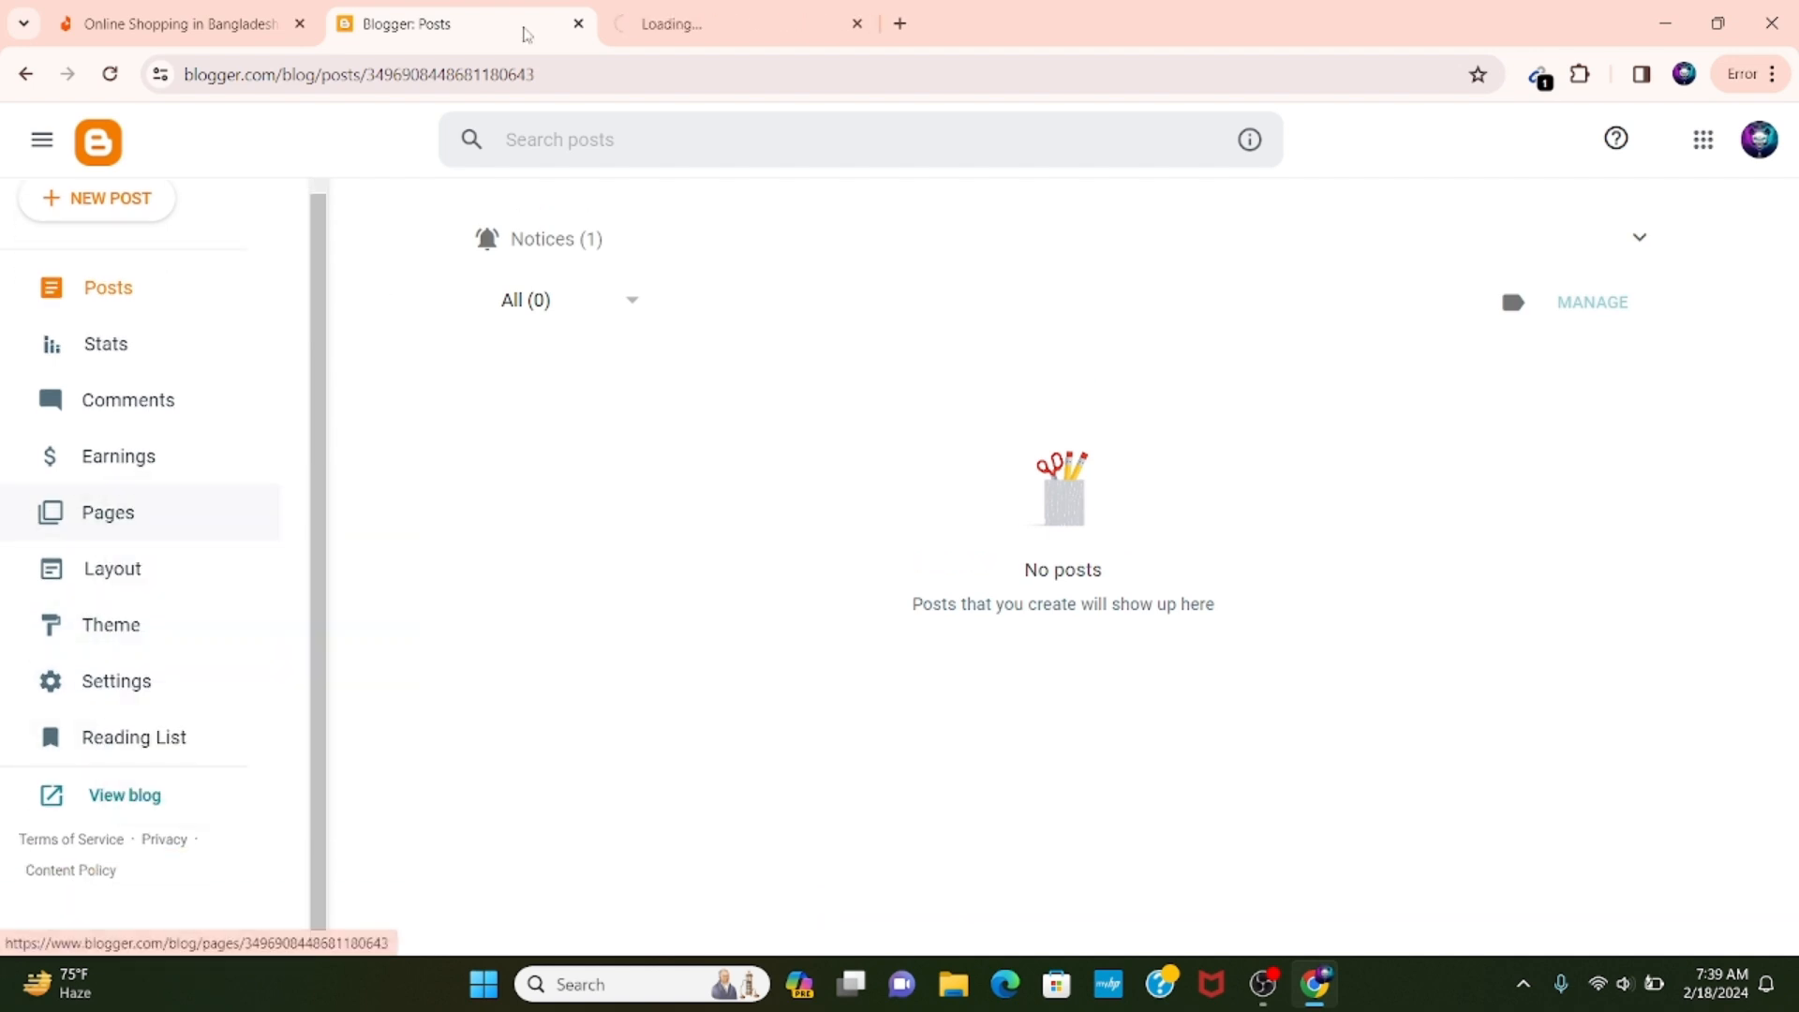
{"action": "left_click", "coordinate": [695, 24]}
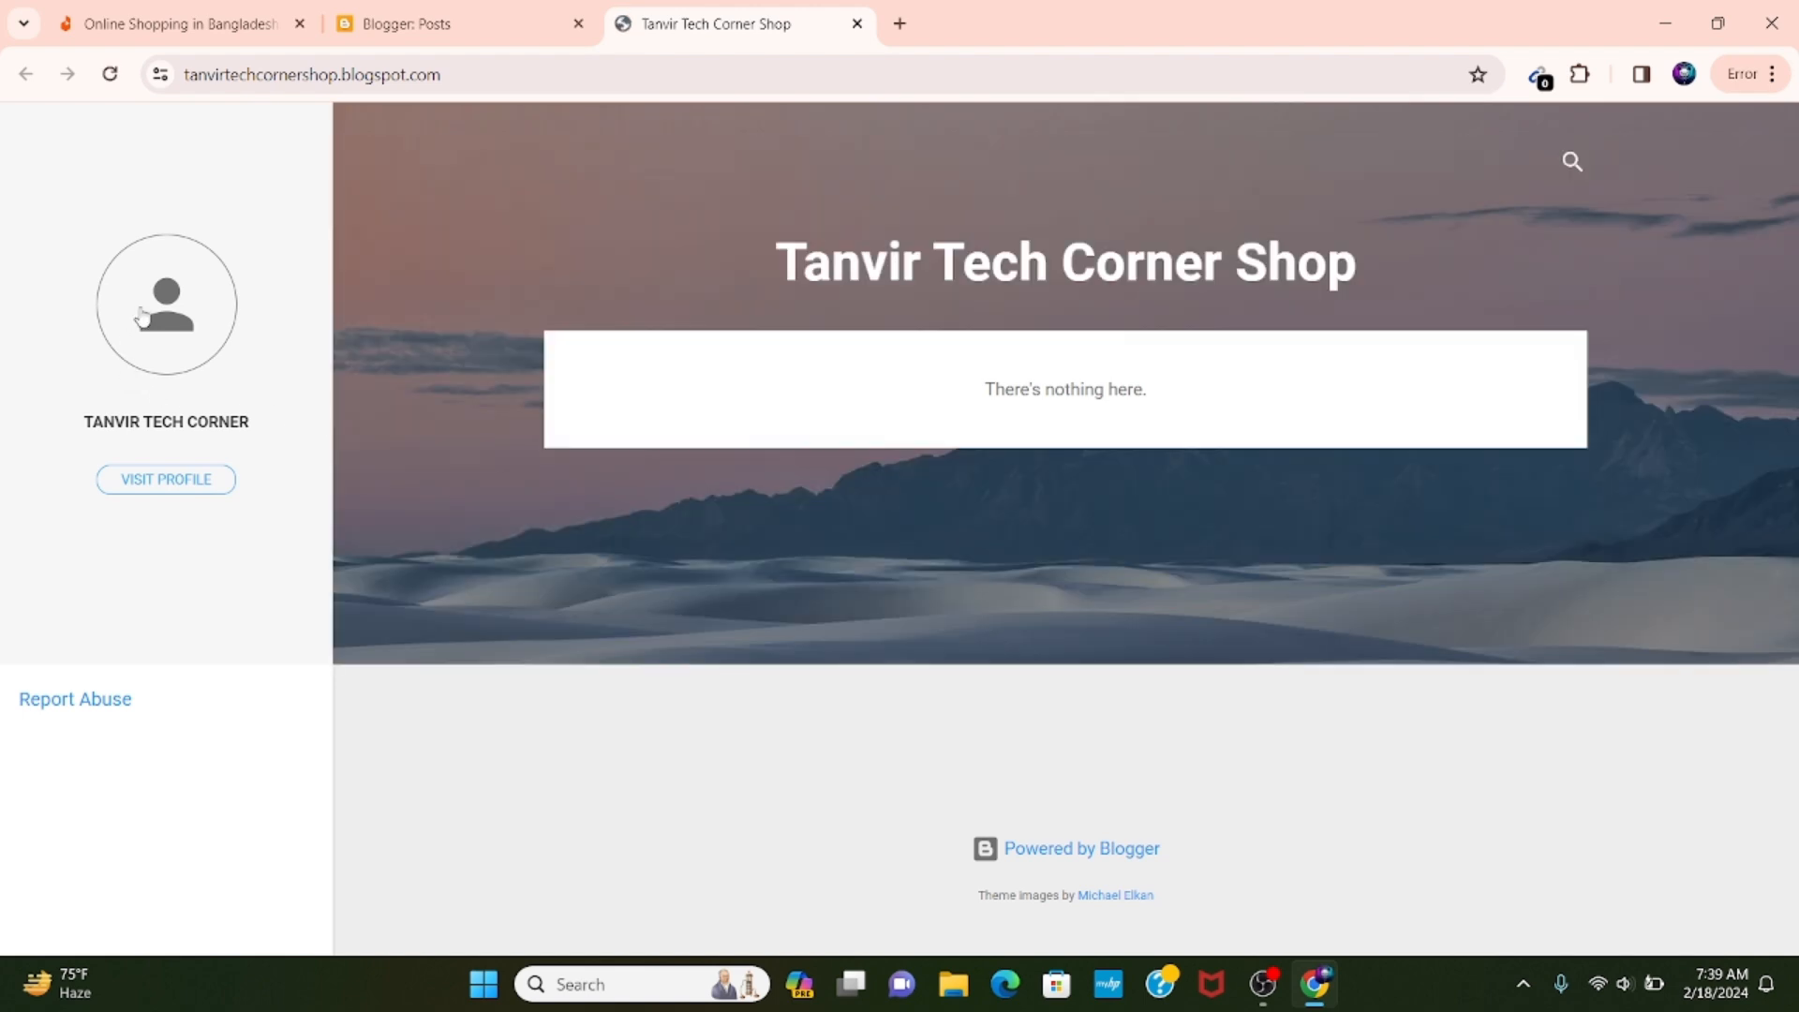
Restore the blog's theme from the file "SoraShop Free Version 3.0" in the SoraShop-Free-Version-3.0 folder under Downloads\Compressed.
{"action": "left_click", "coordinate": [455, 11]}
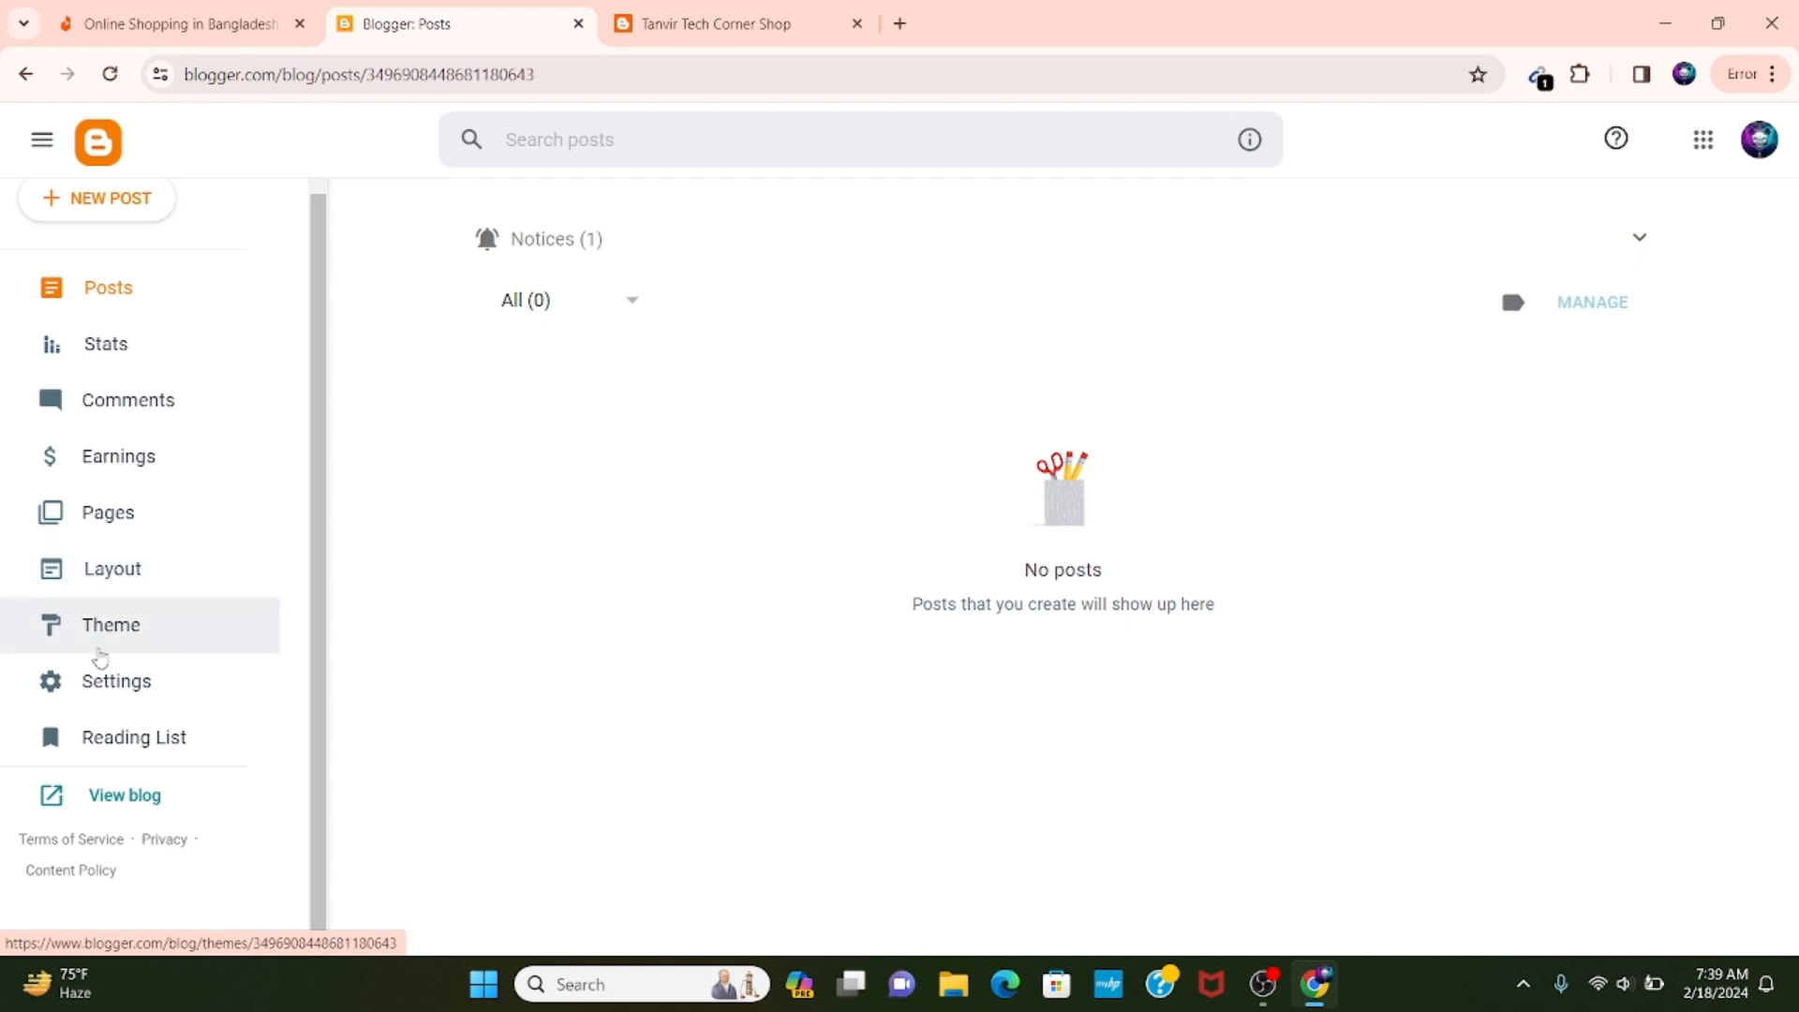
{"action": "left_click", "coordinate": [128, 635]}
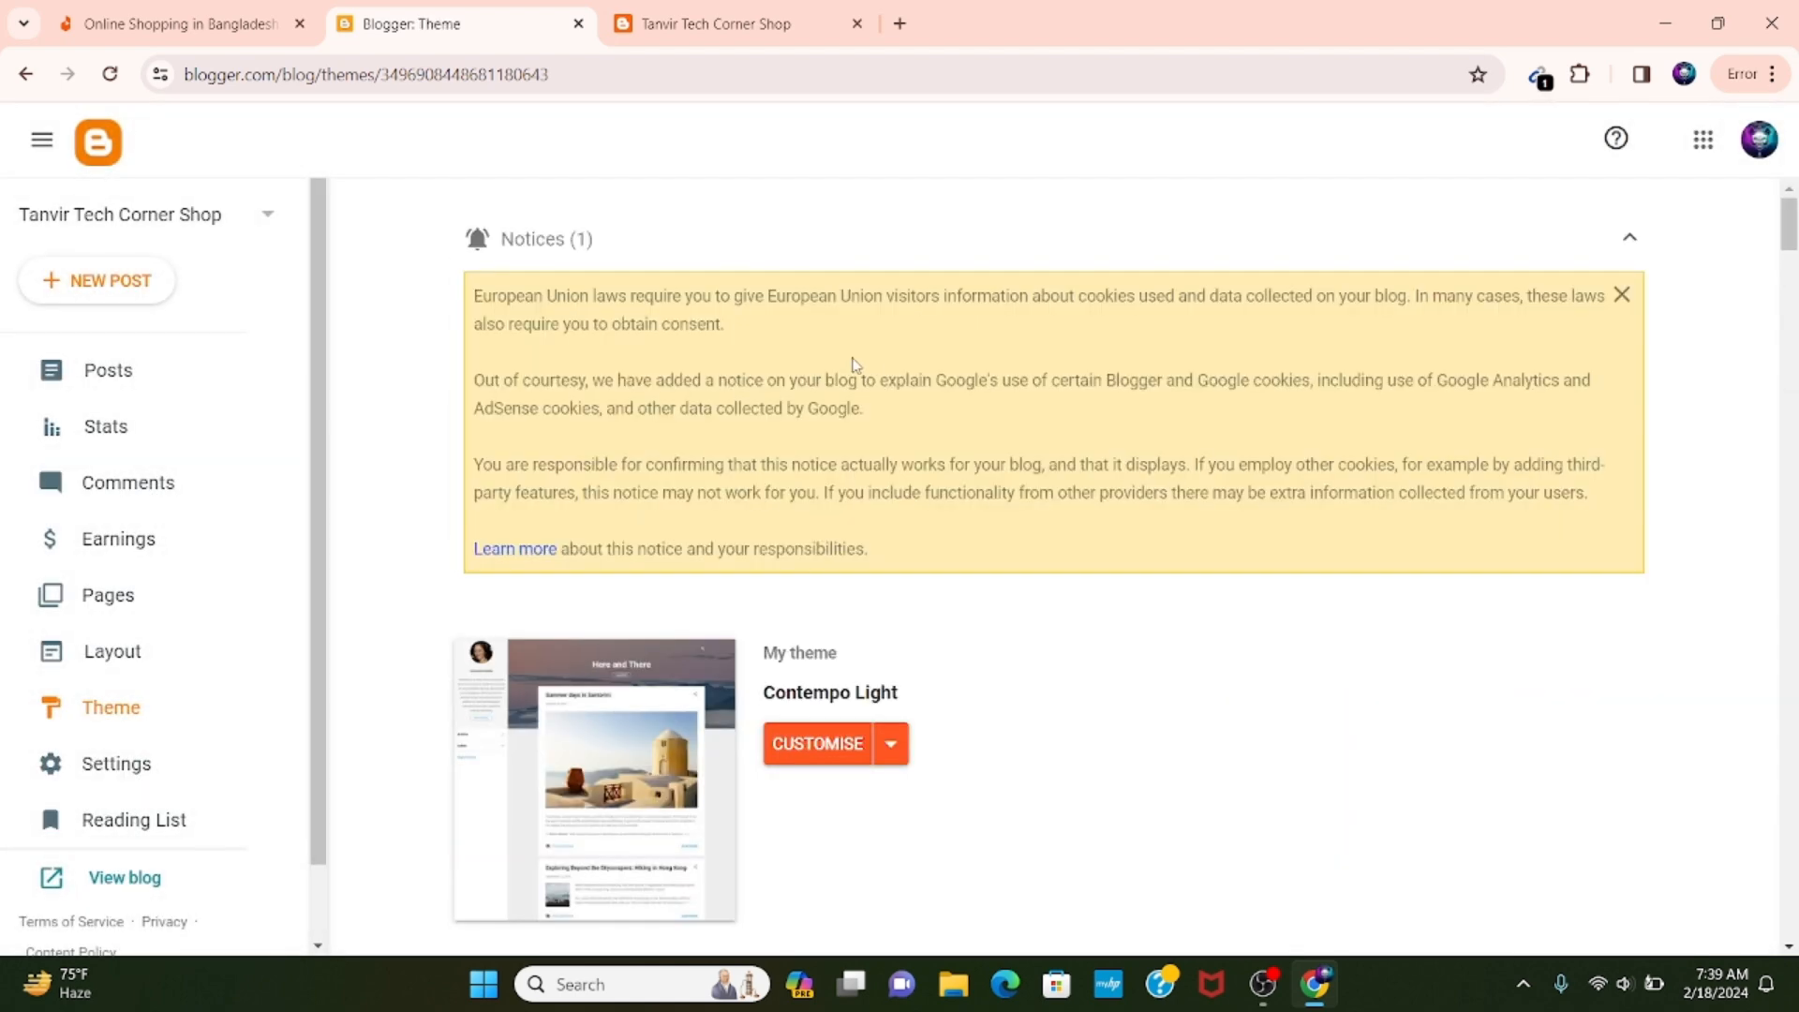
{"action": "scroll", "coordinate": [891, 693], "scroll_direction": "down", "scroll_amount": 1}
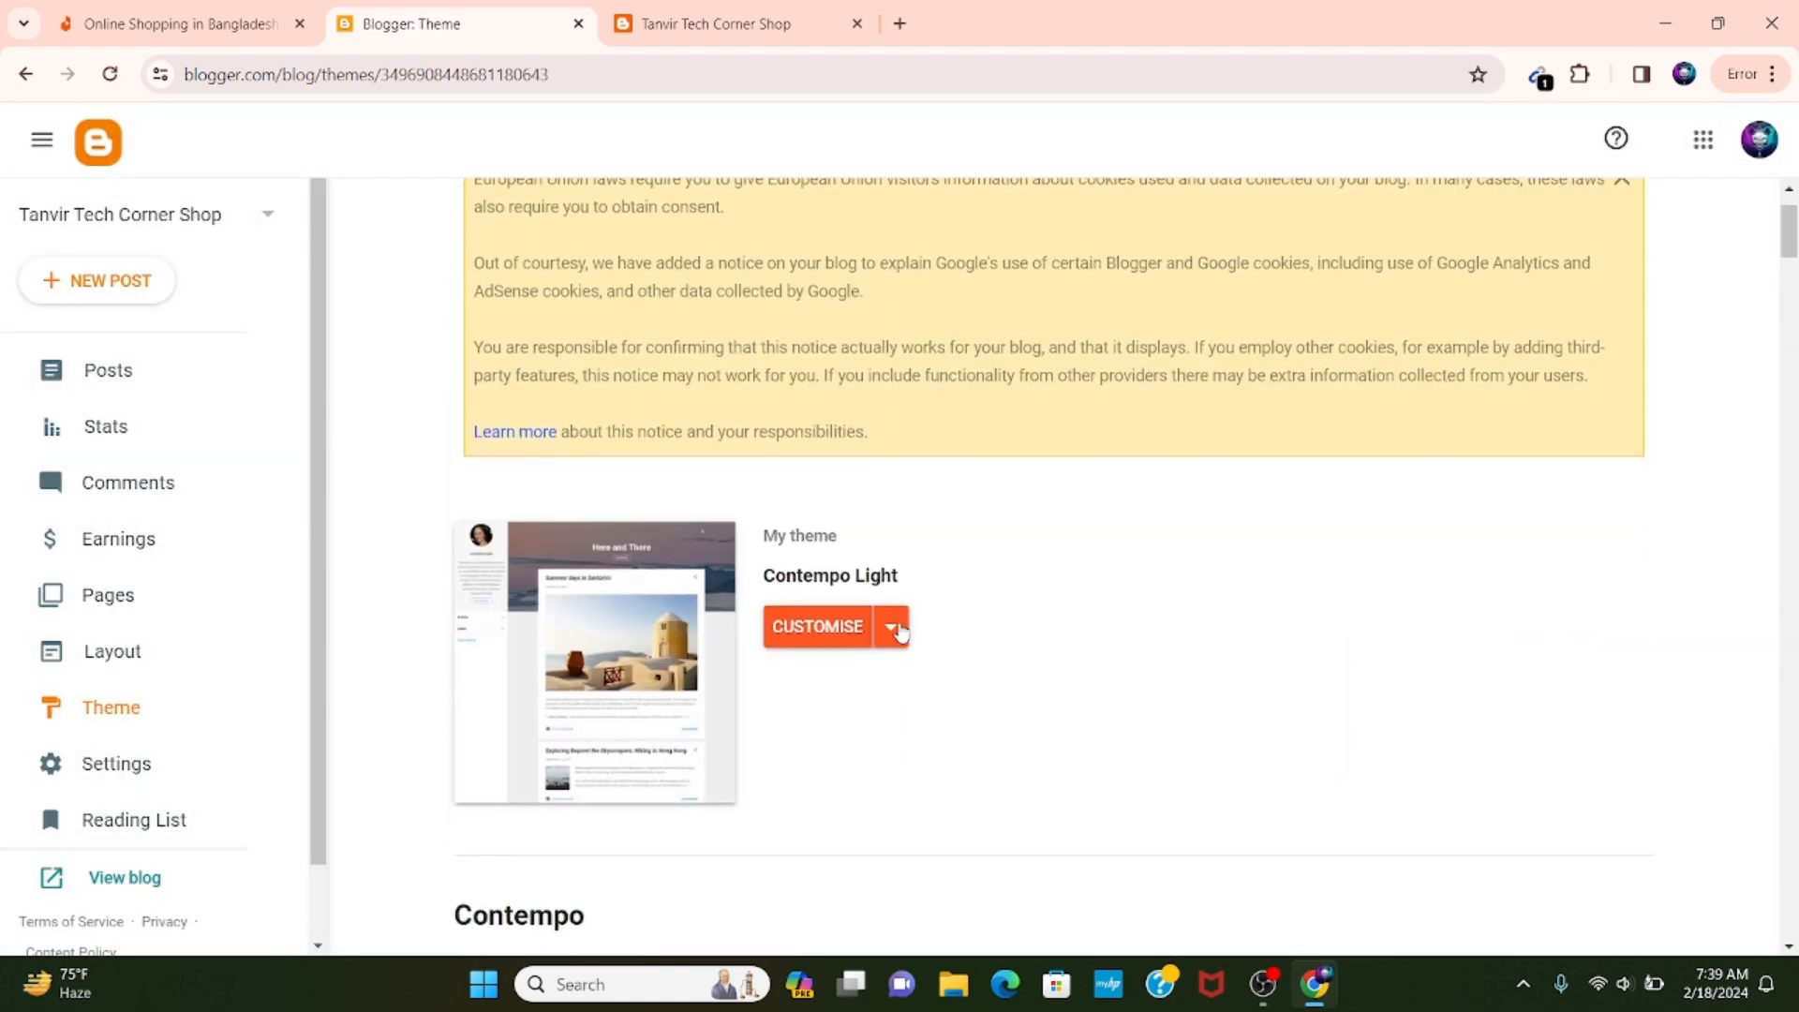
{"action": "left_click", "coordinate": [890, 635]}
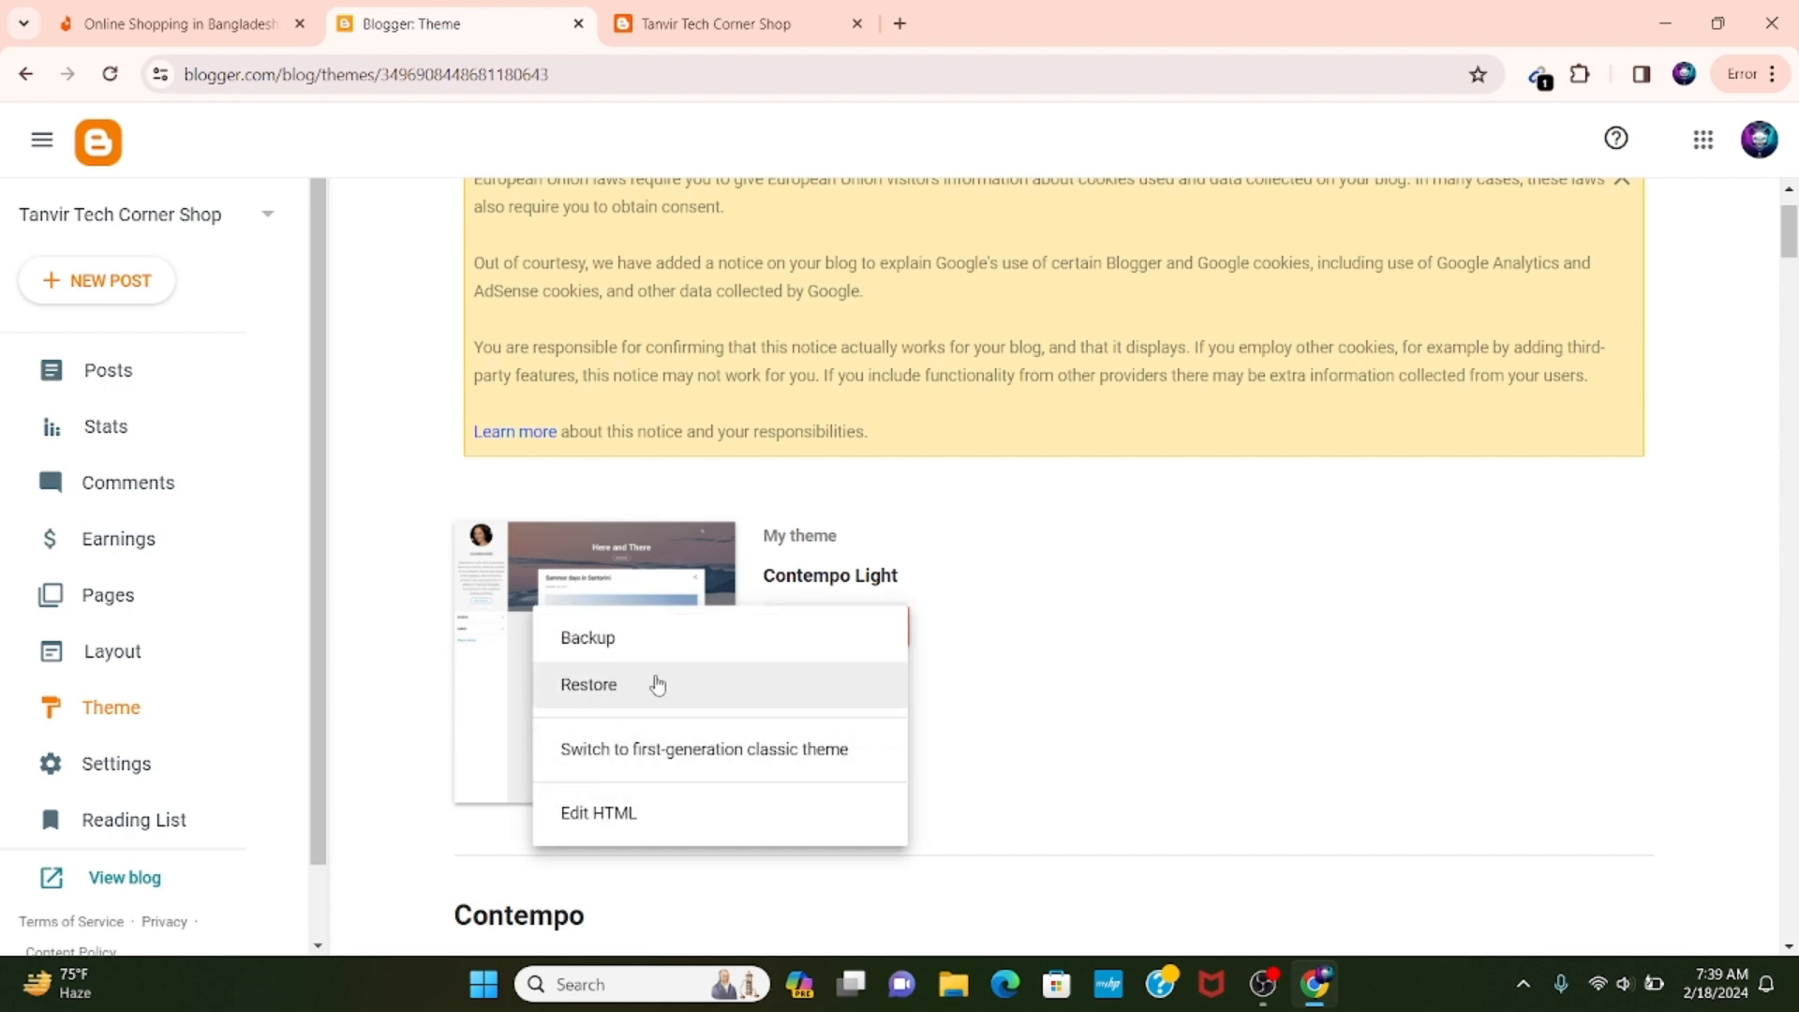
{"action": "left_click", "coordinate": [656, 691]}
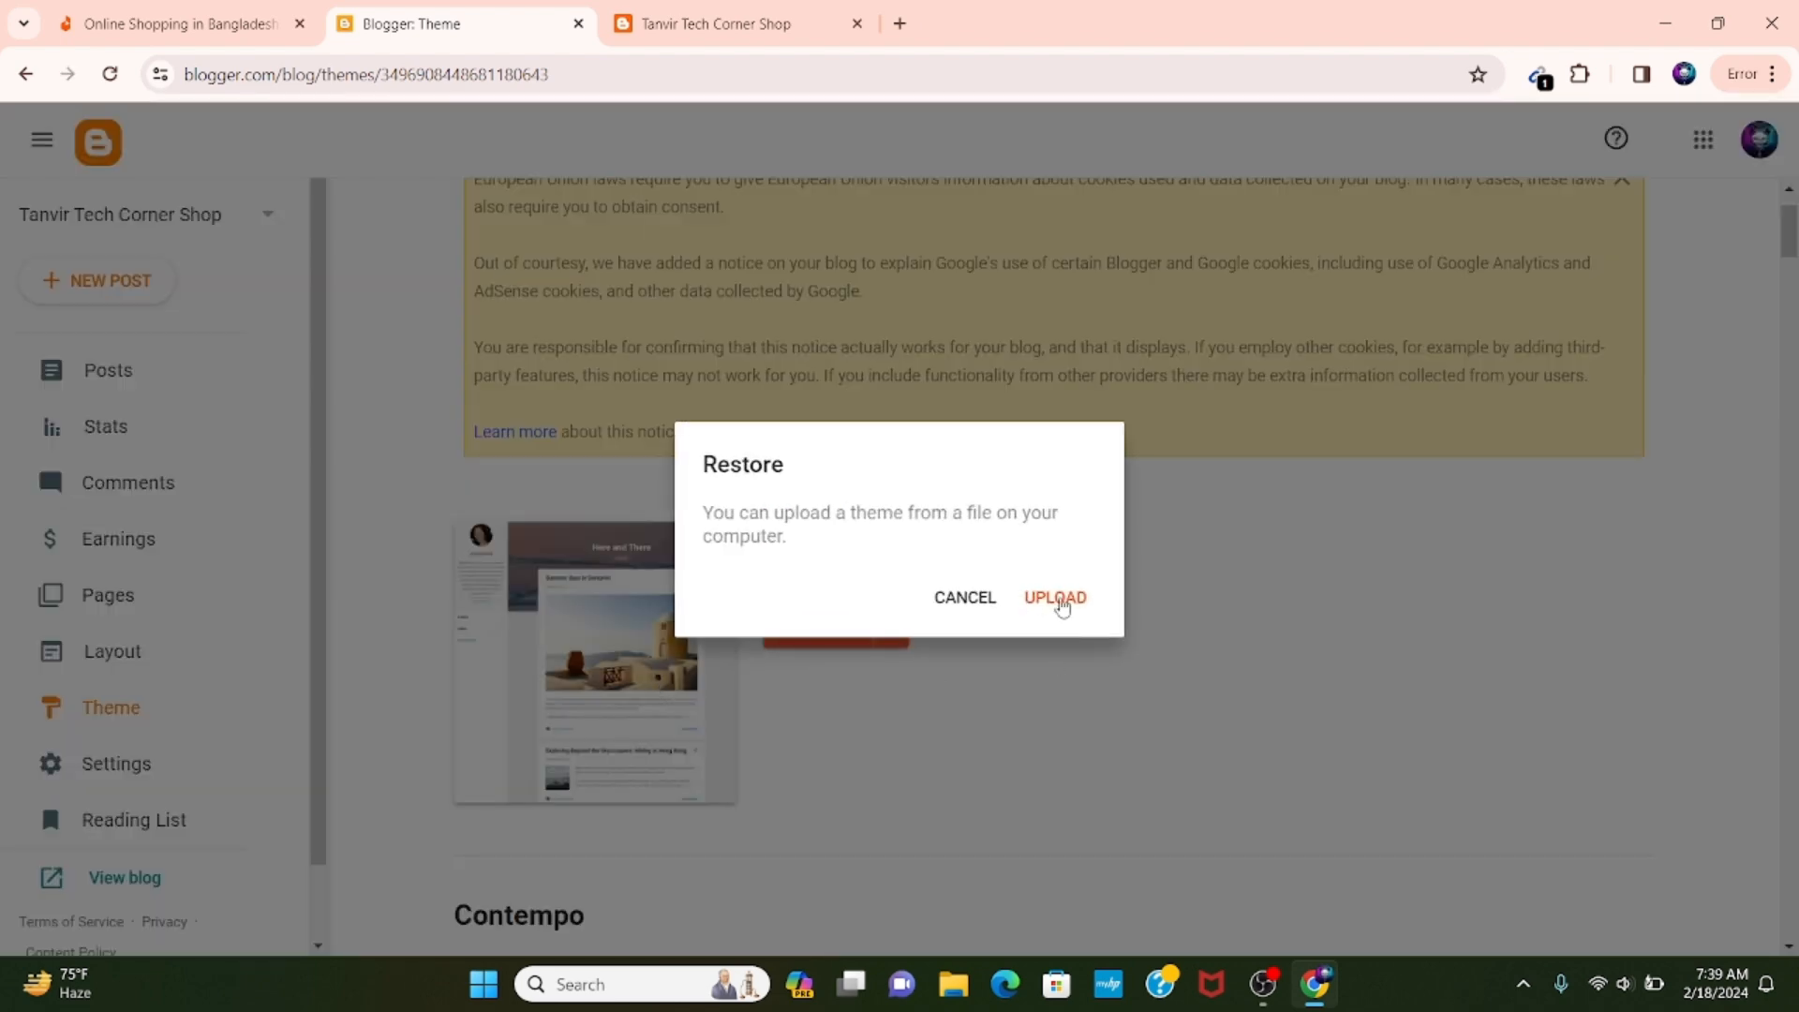
{"action": "left_click", "coordinate": [1059, 600]}
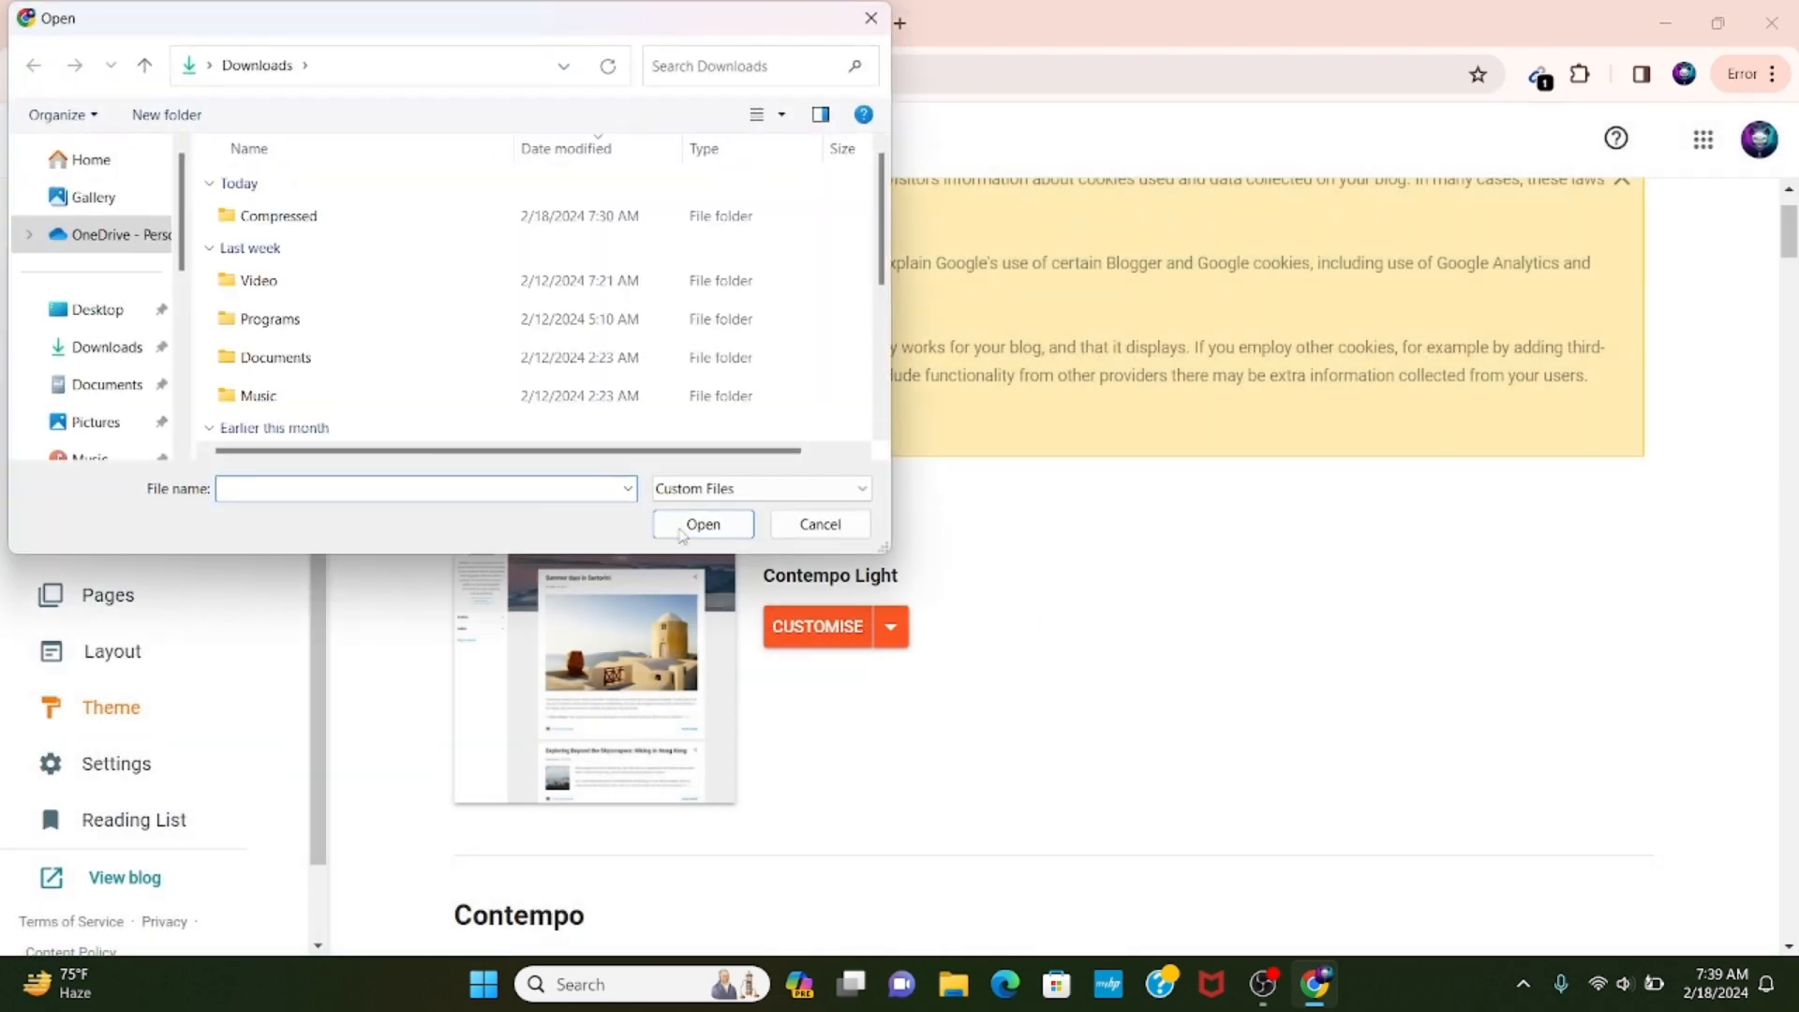
{"action": "double_click", "coordinate": [339, 221]}
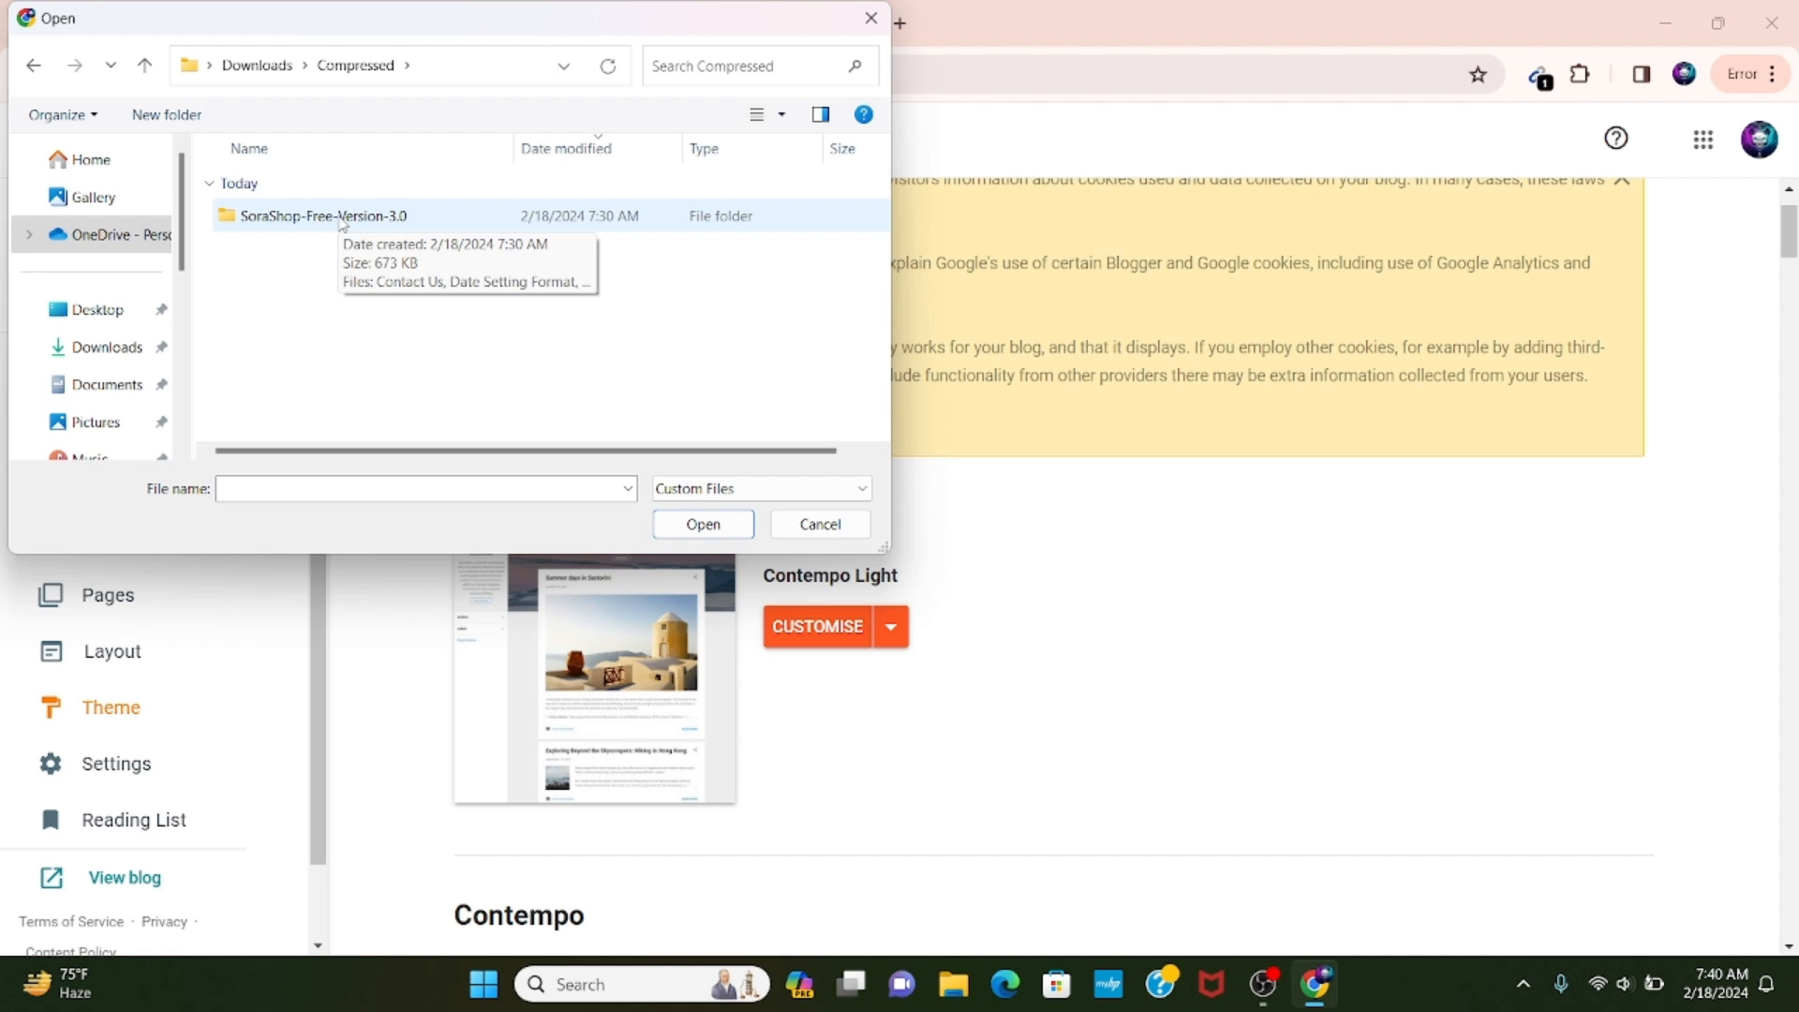
{"action": "double_click", "coordinate": [343, 219]}
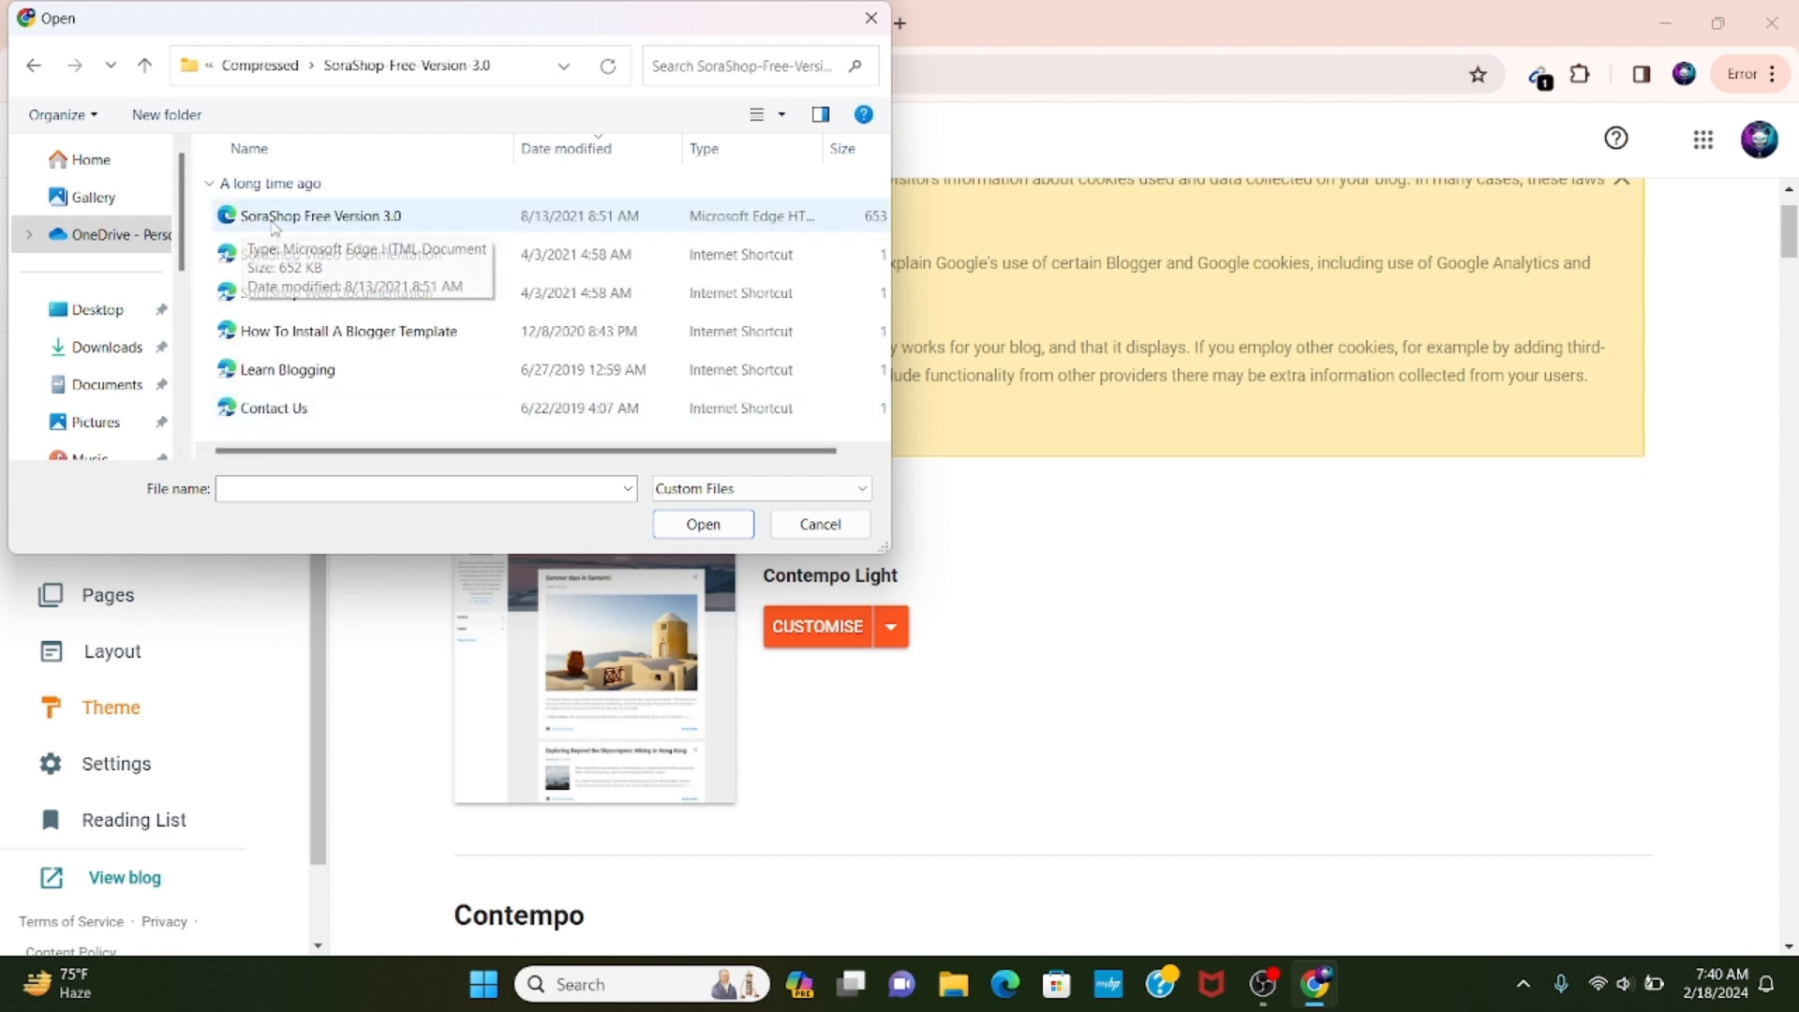
{"action": "double_click", "coordinate": [428, 223]}
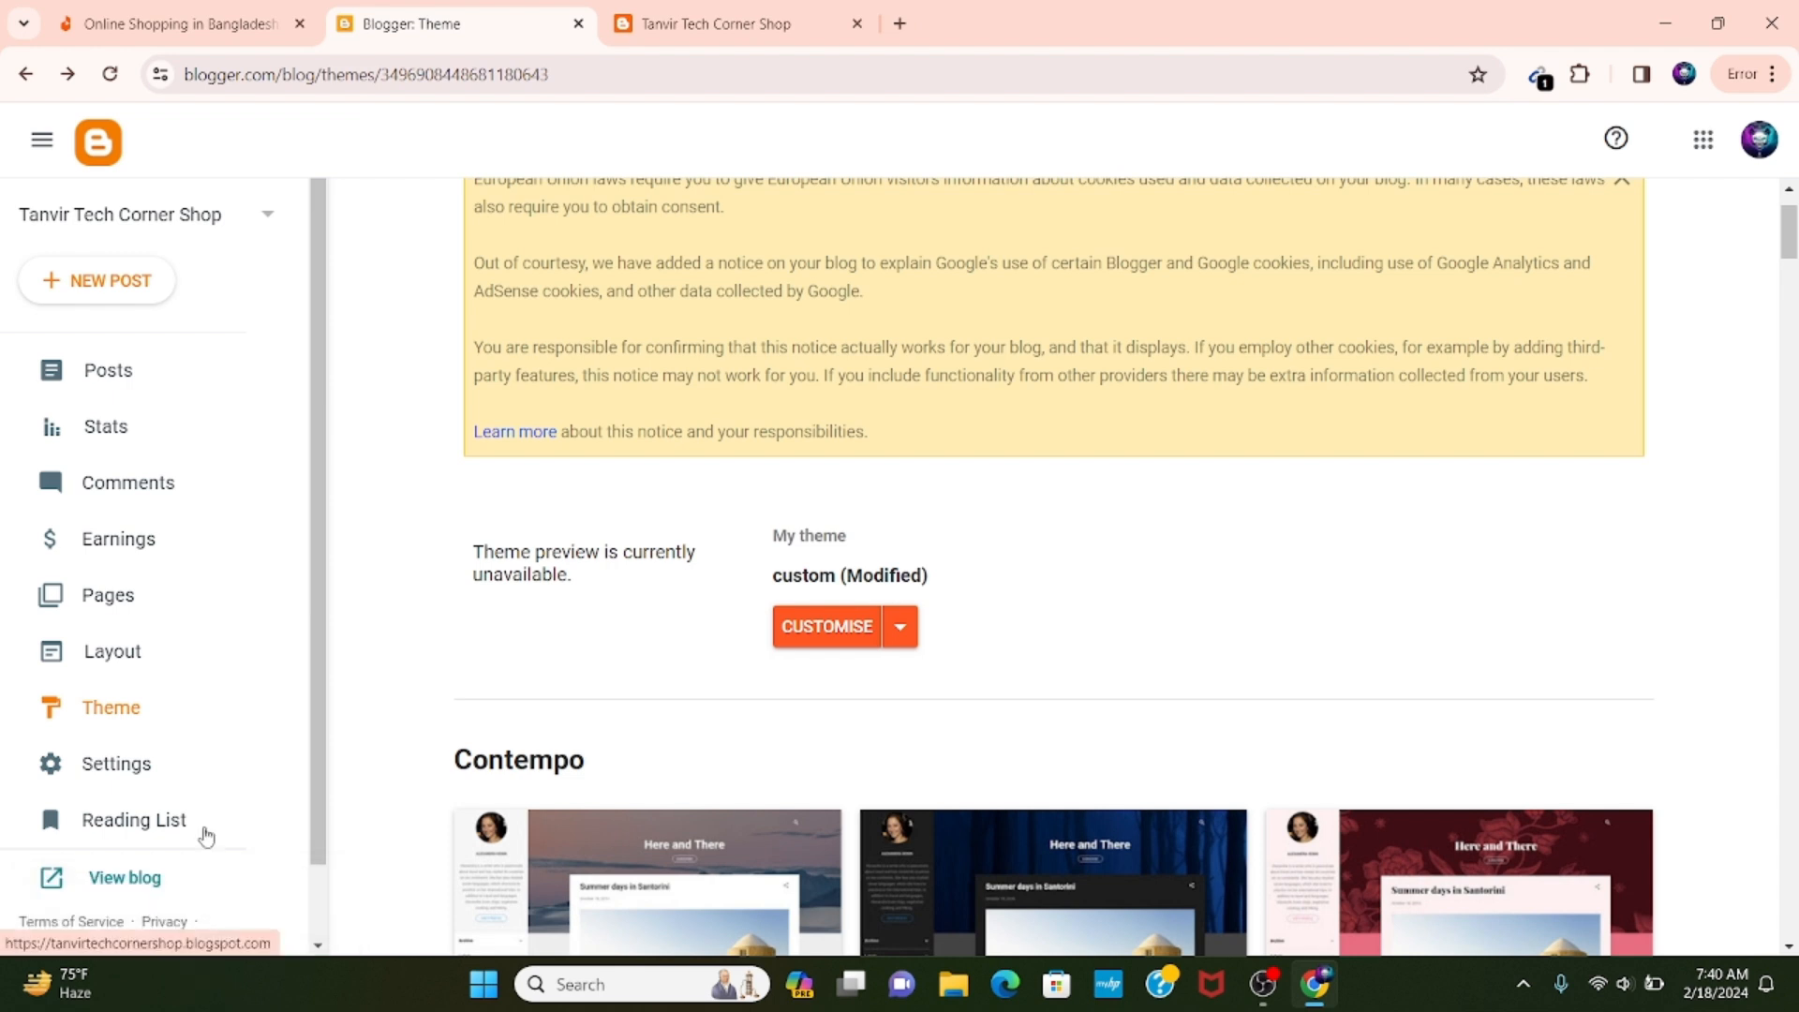
Reload the live blog and look through its home page with the uploaded theme.
{"action": "left_click", "coordinate": [723, 7]}
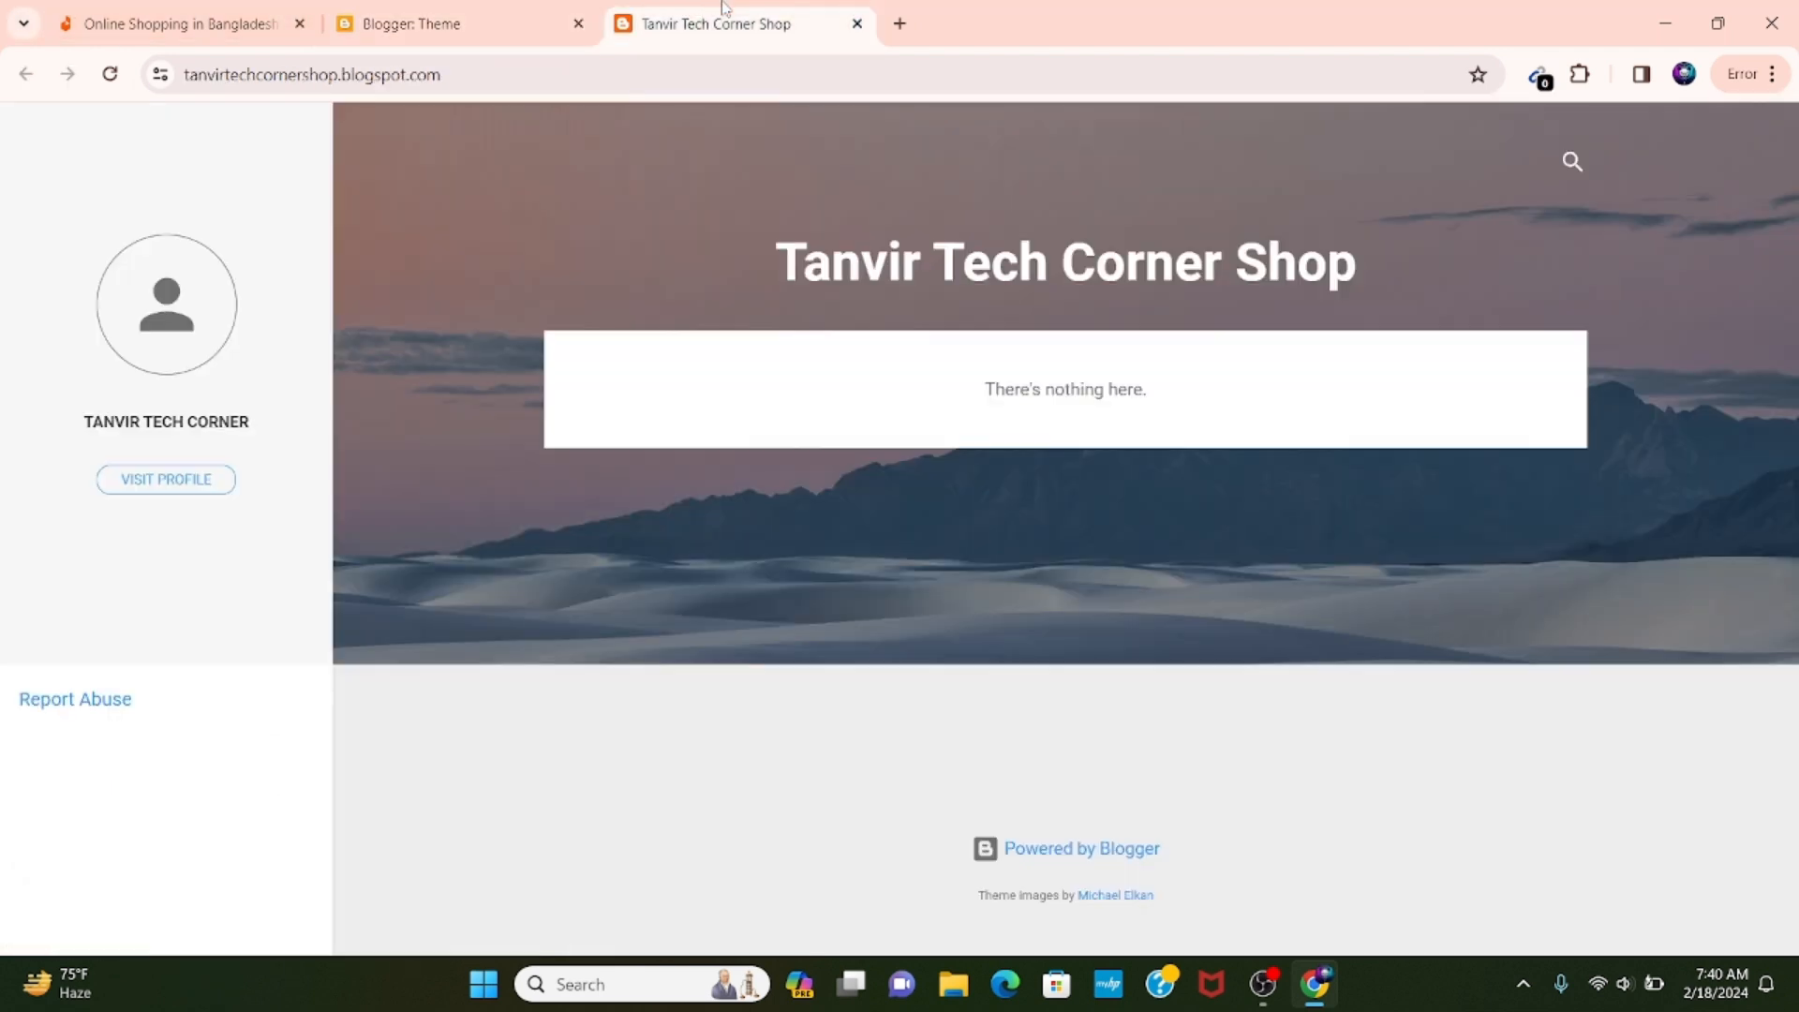
{"action": "left_click", "coordinate": [111, 90]}
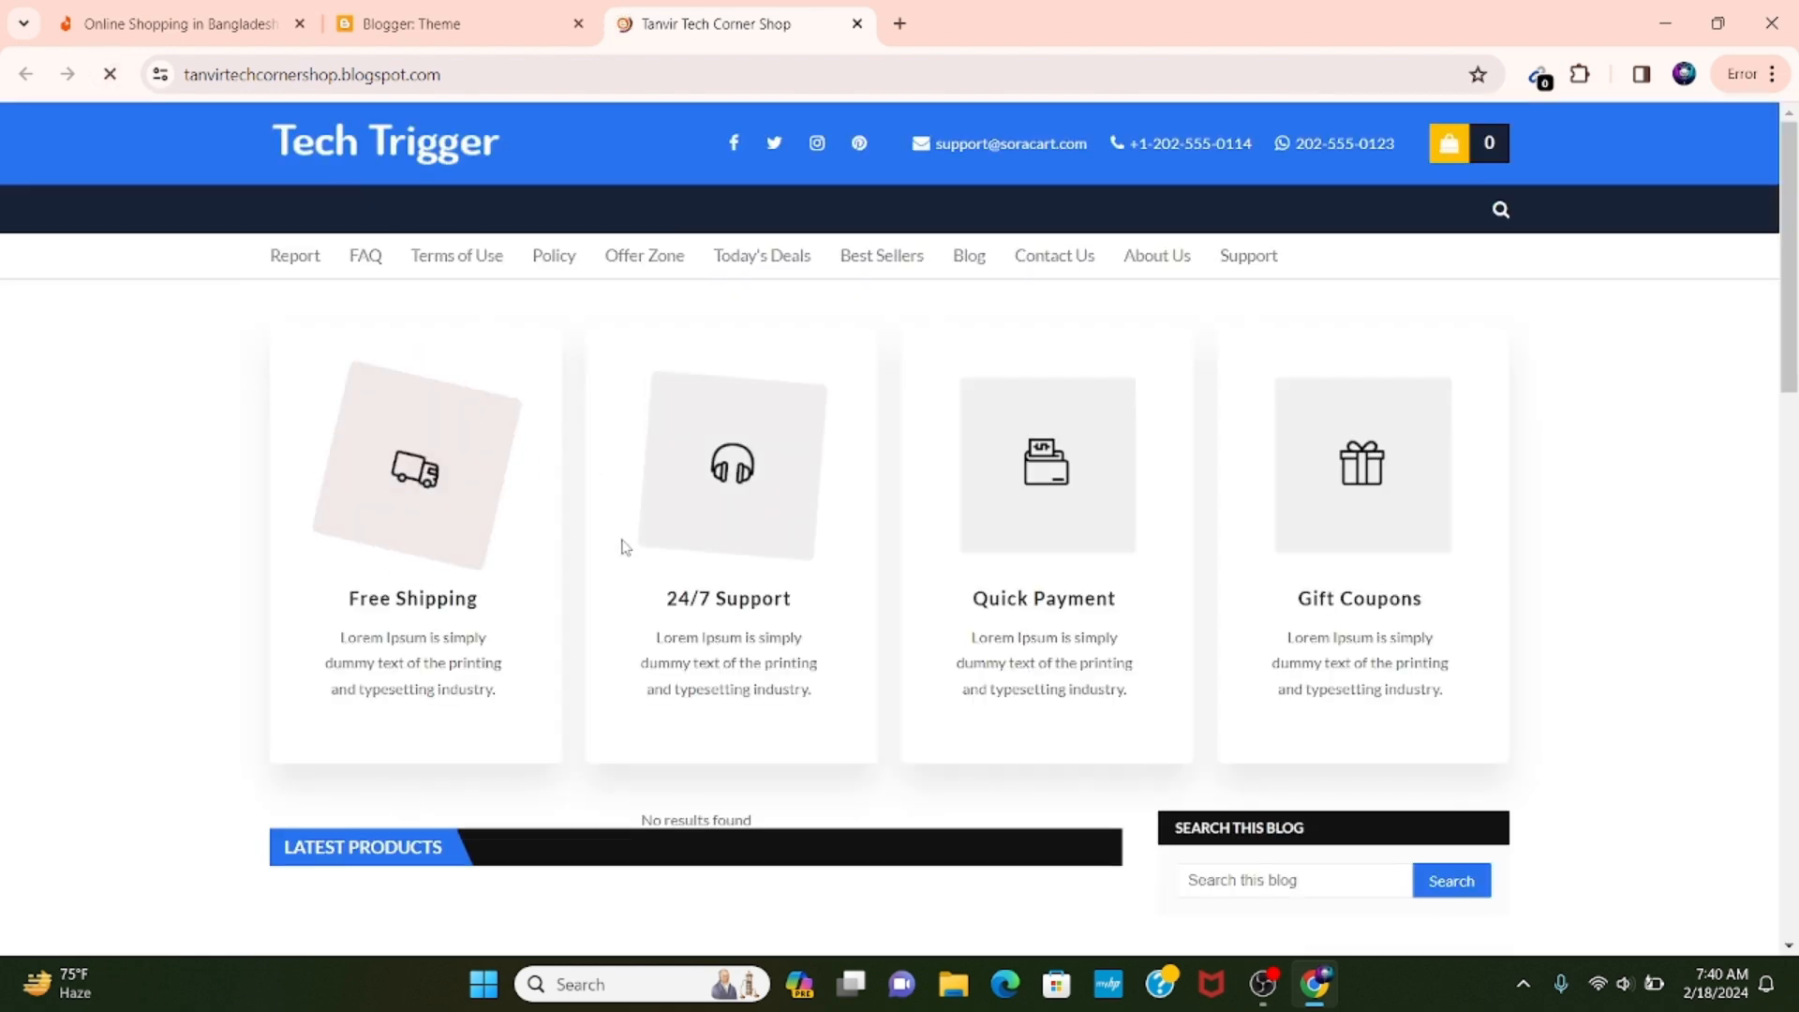
{"action": "scroll", "coordinate": [623, 506], "scroll_direction": "down", "scroll_amount": 7}
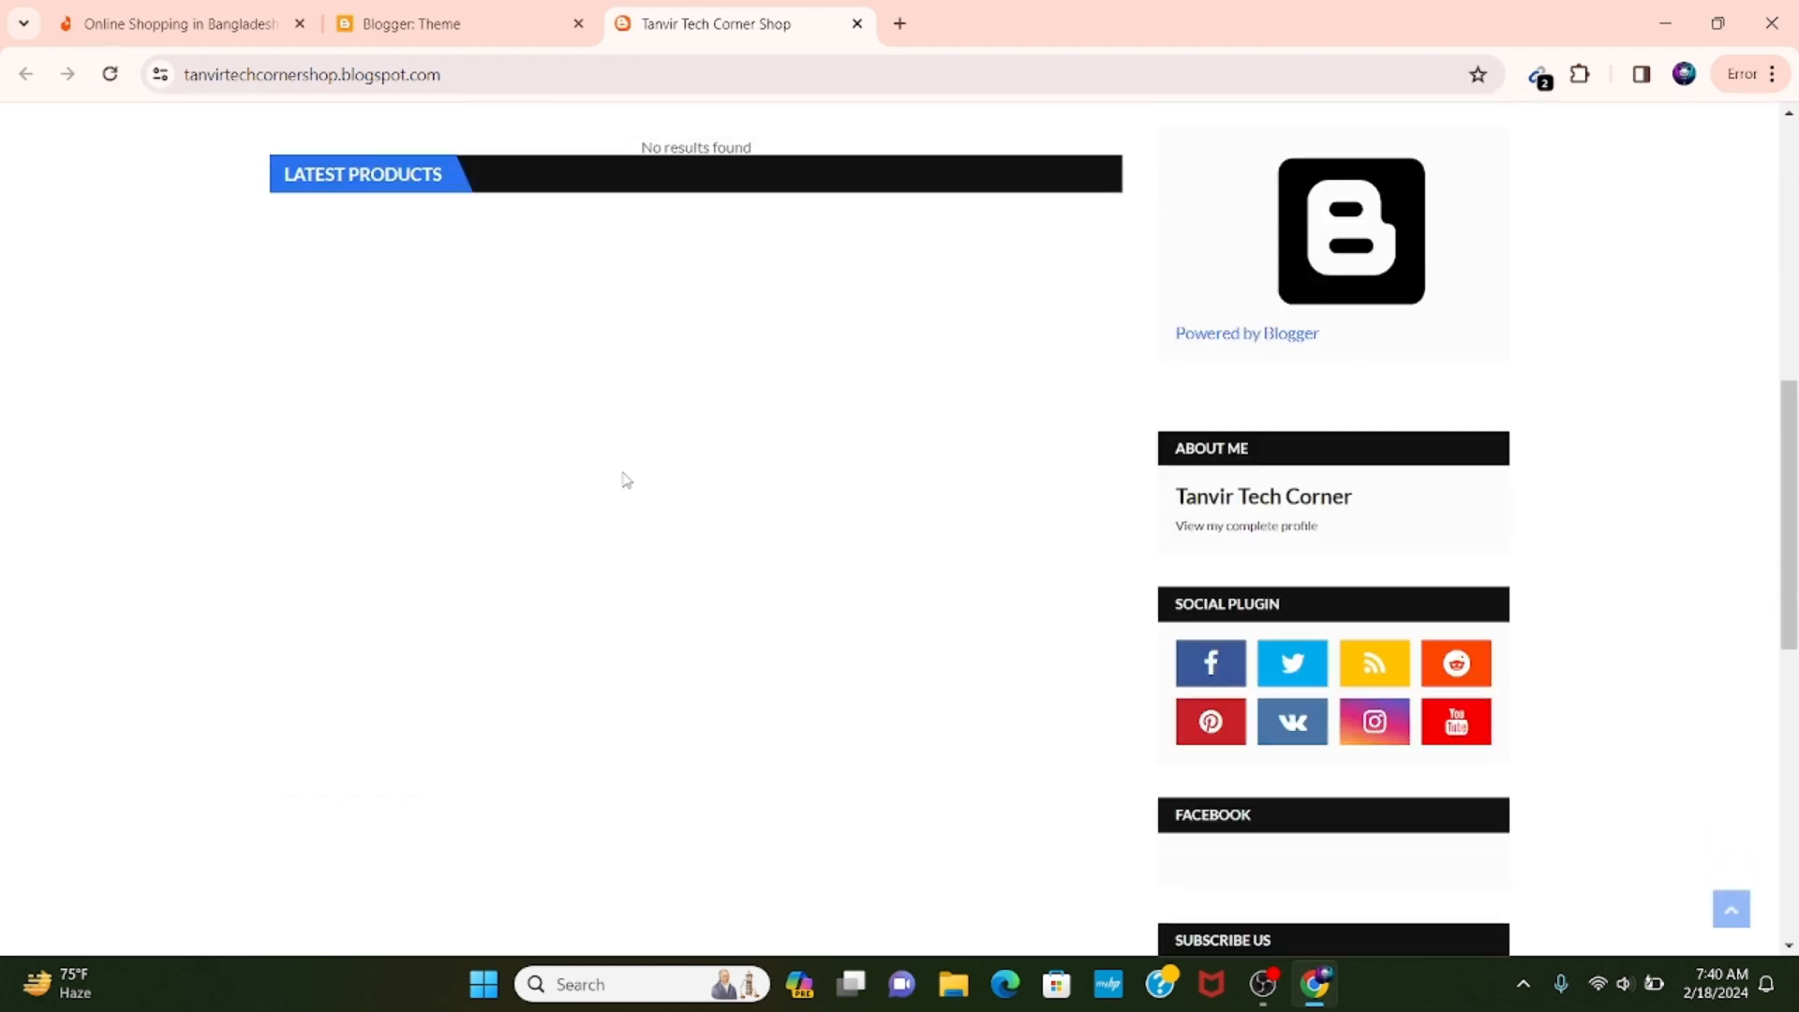
{"action": "scroll", "coordinate": [626, 479], "scroll_direction": "down", "scroll_amount": 5}
{"action": "scroll", "coordinate": [626, 473], "scroll_direction": "up", "scroll_amount": 10}
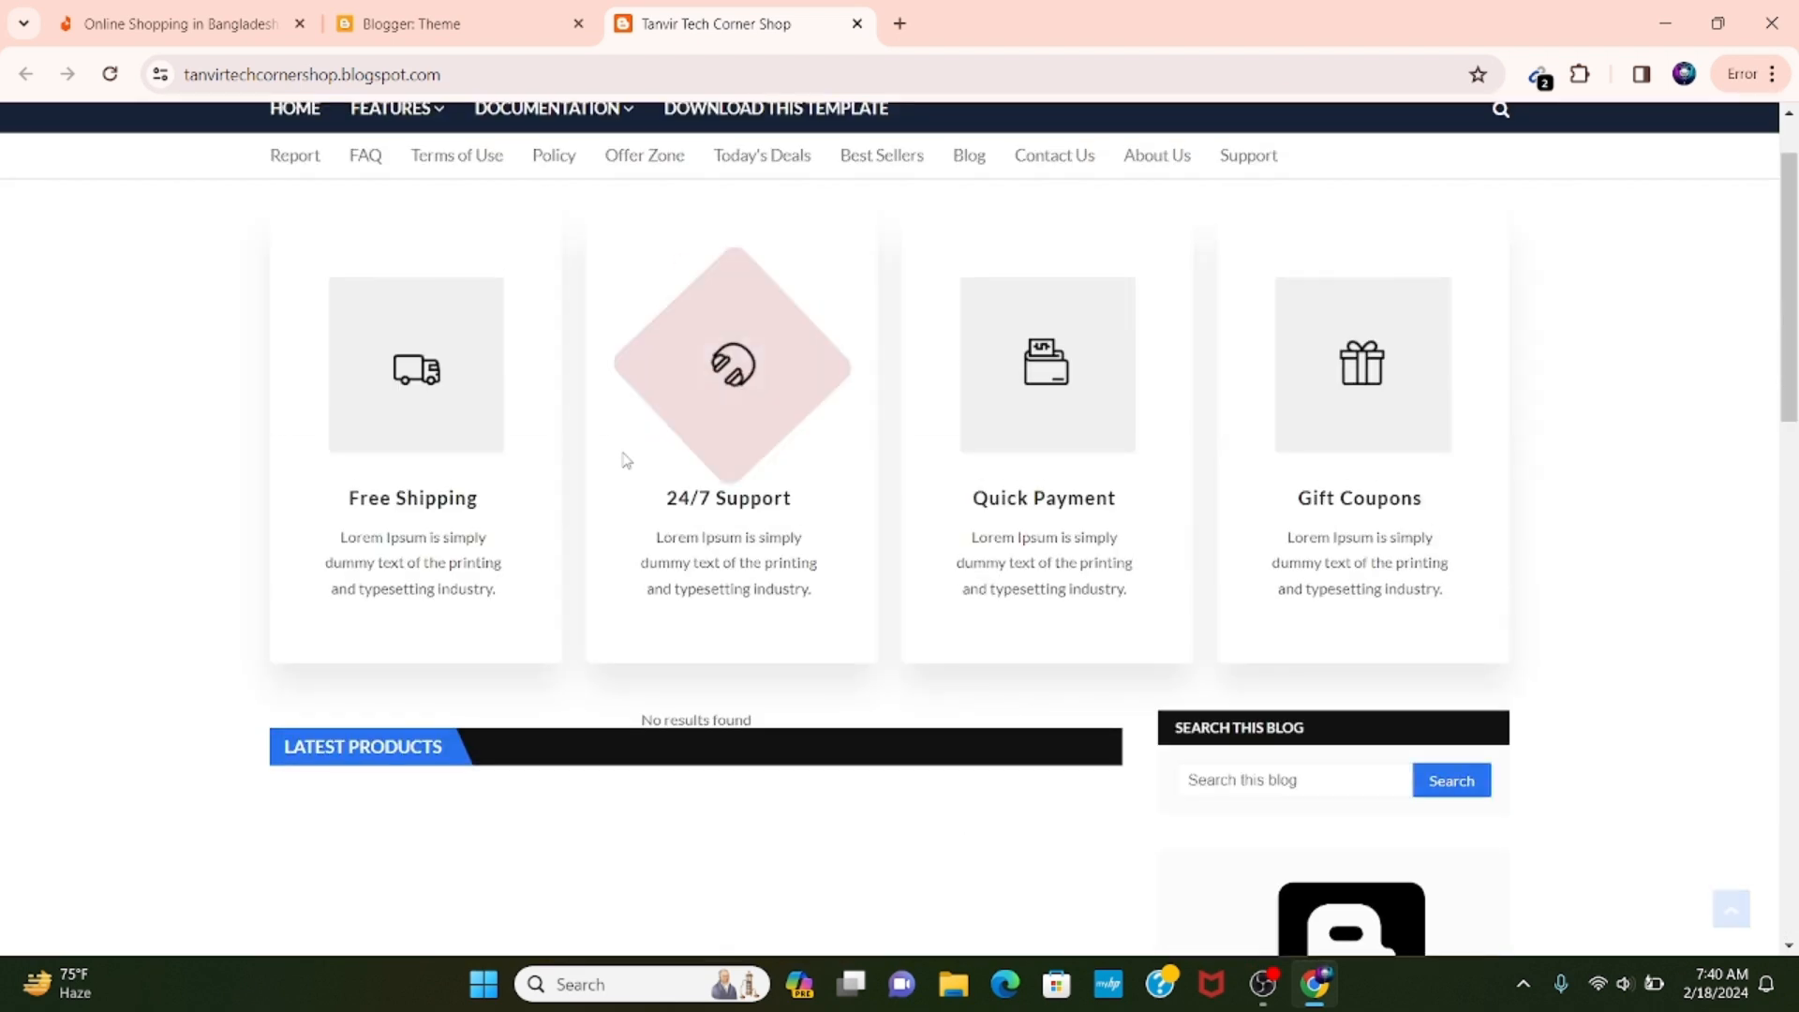
{"action": "scroll", "coordinate": [625, 459], "scroll_direction": "up", "scroll_amount": 2}
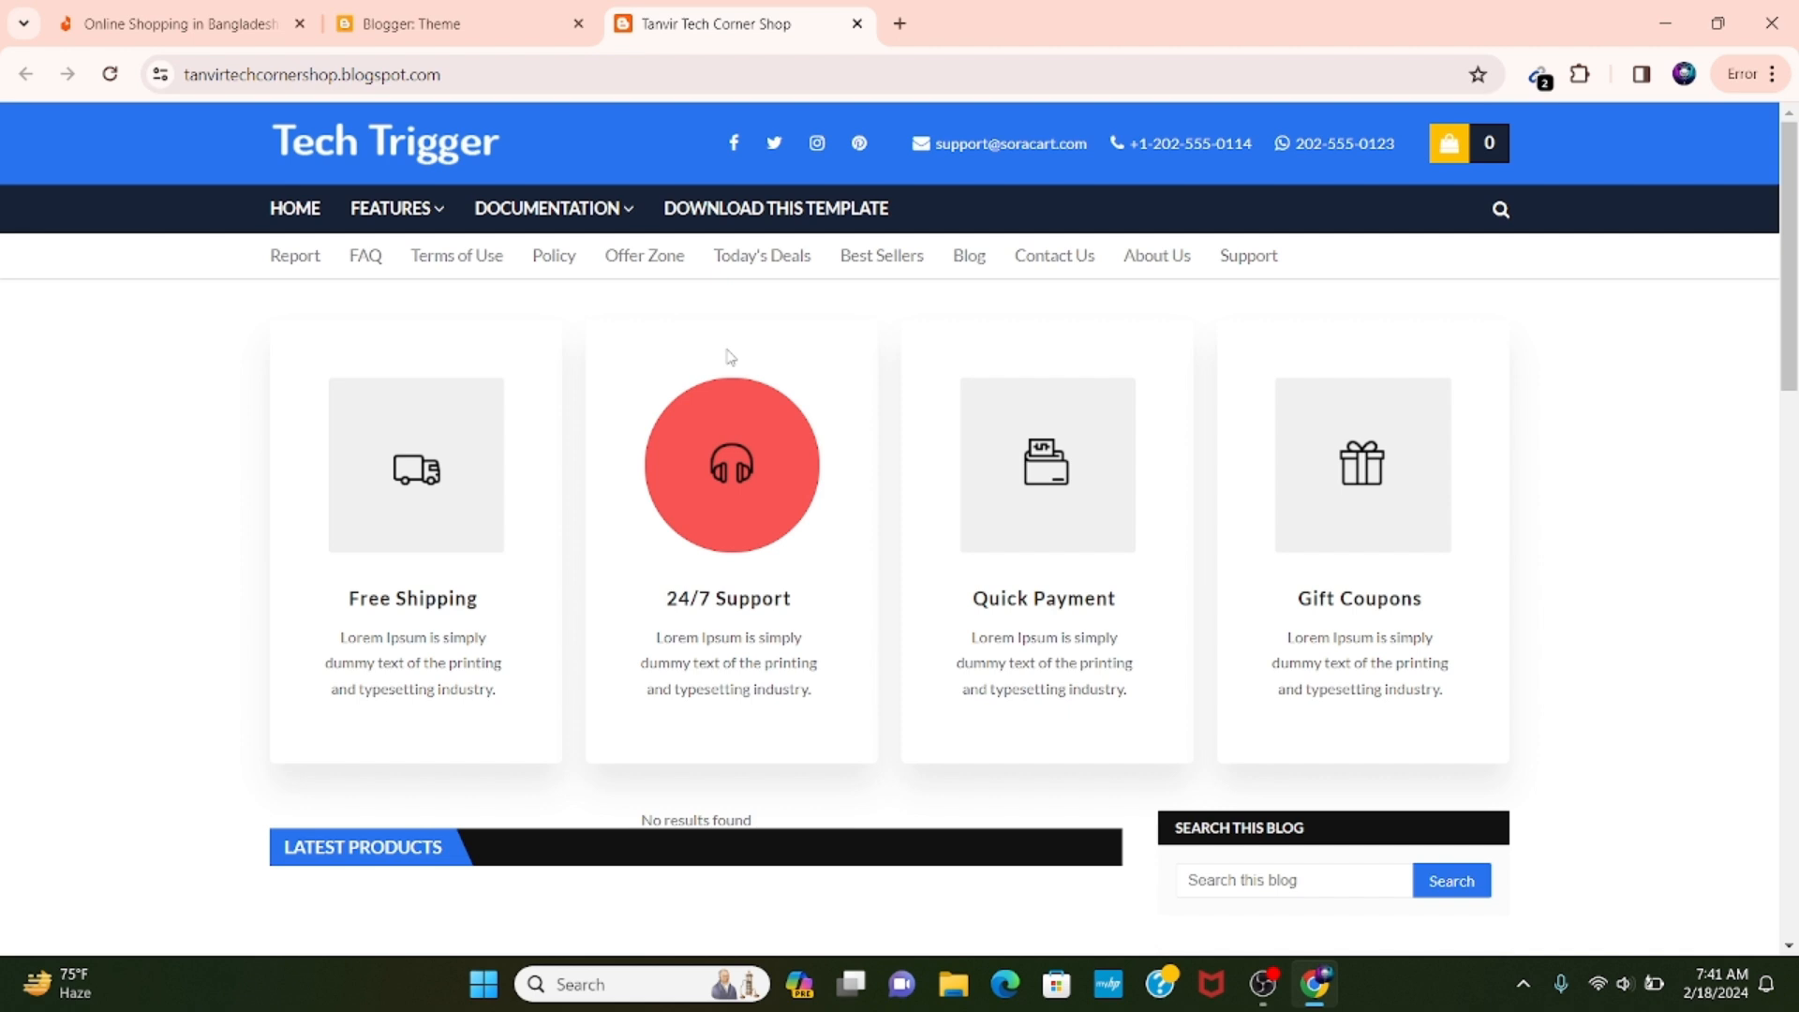
Open the layout settings of the Tanvir Tech Corner Shop blog and collapse the notices.
{"action": "left_click", "coordinate": [408, 12]}
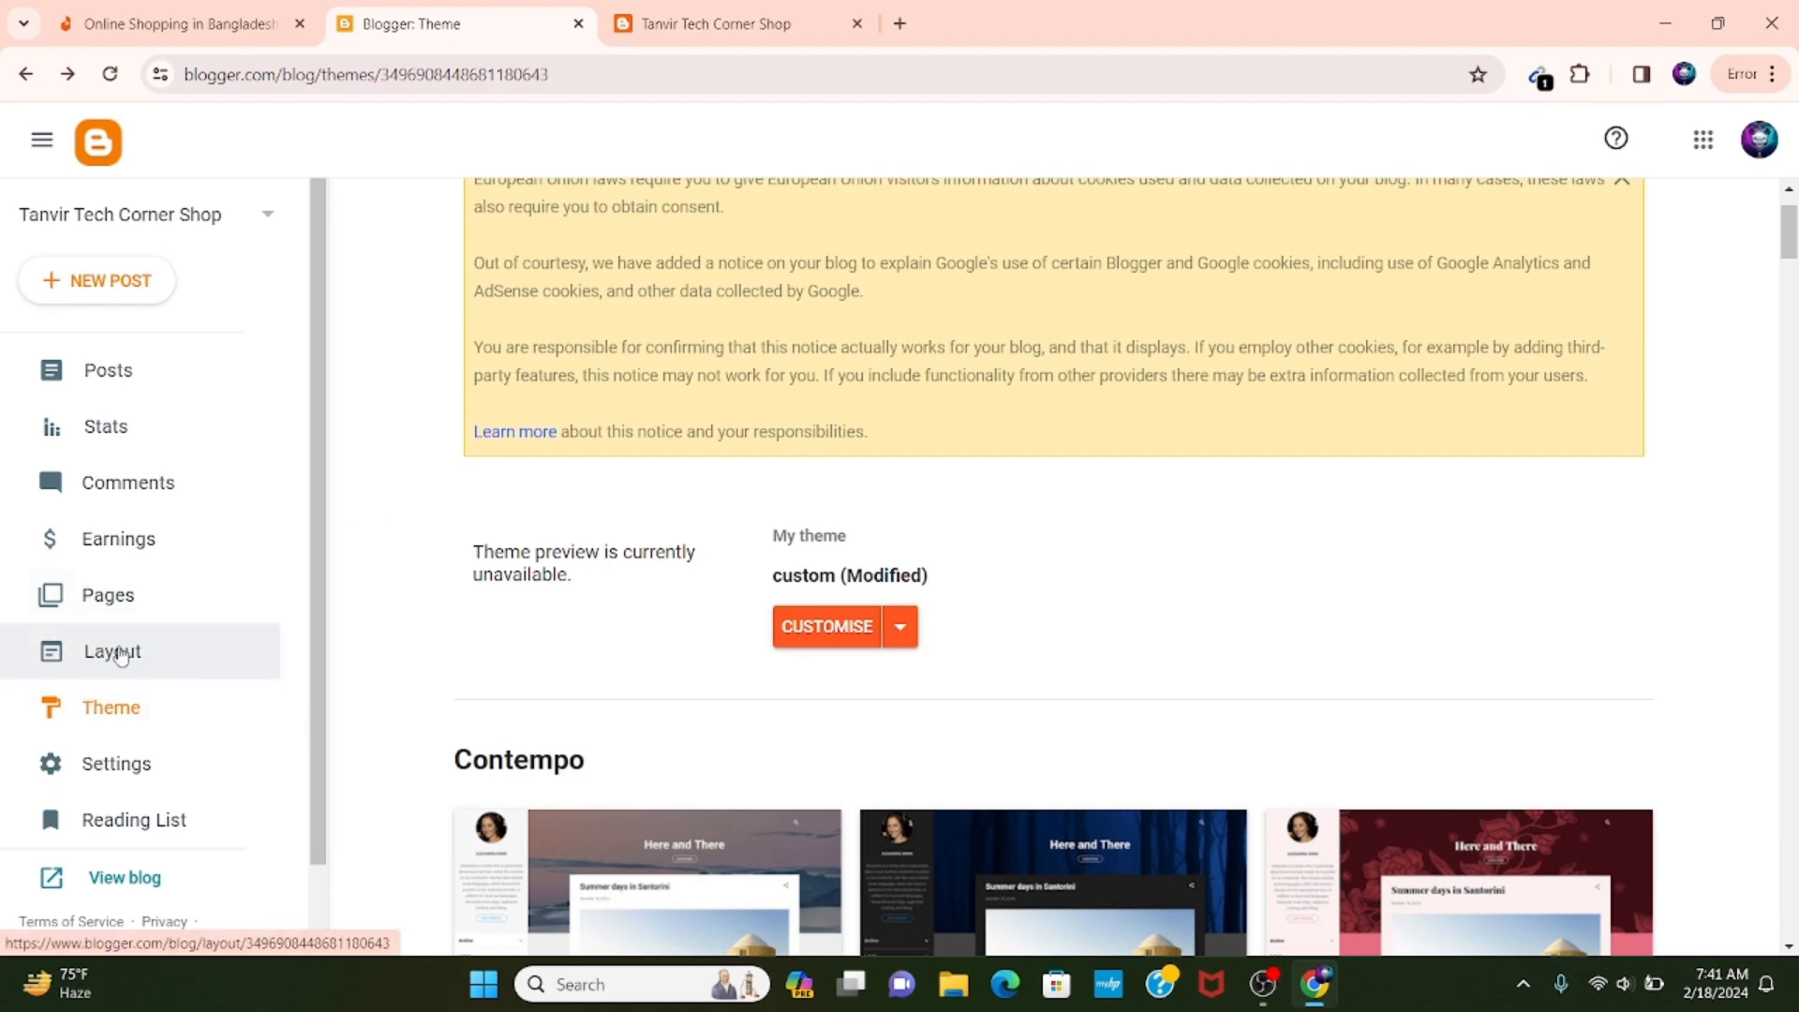
{"action": "left_click", "coordinate": [133, 653]}
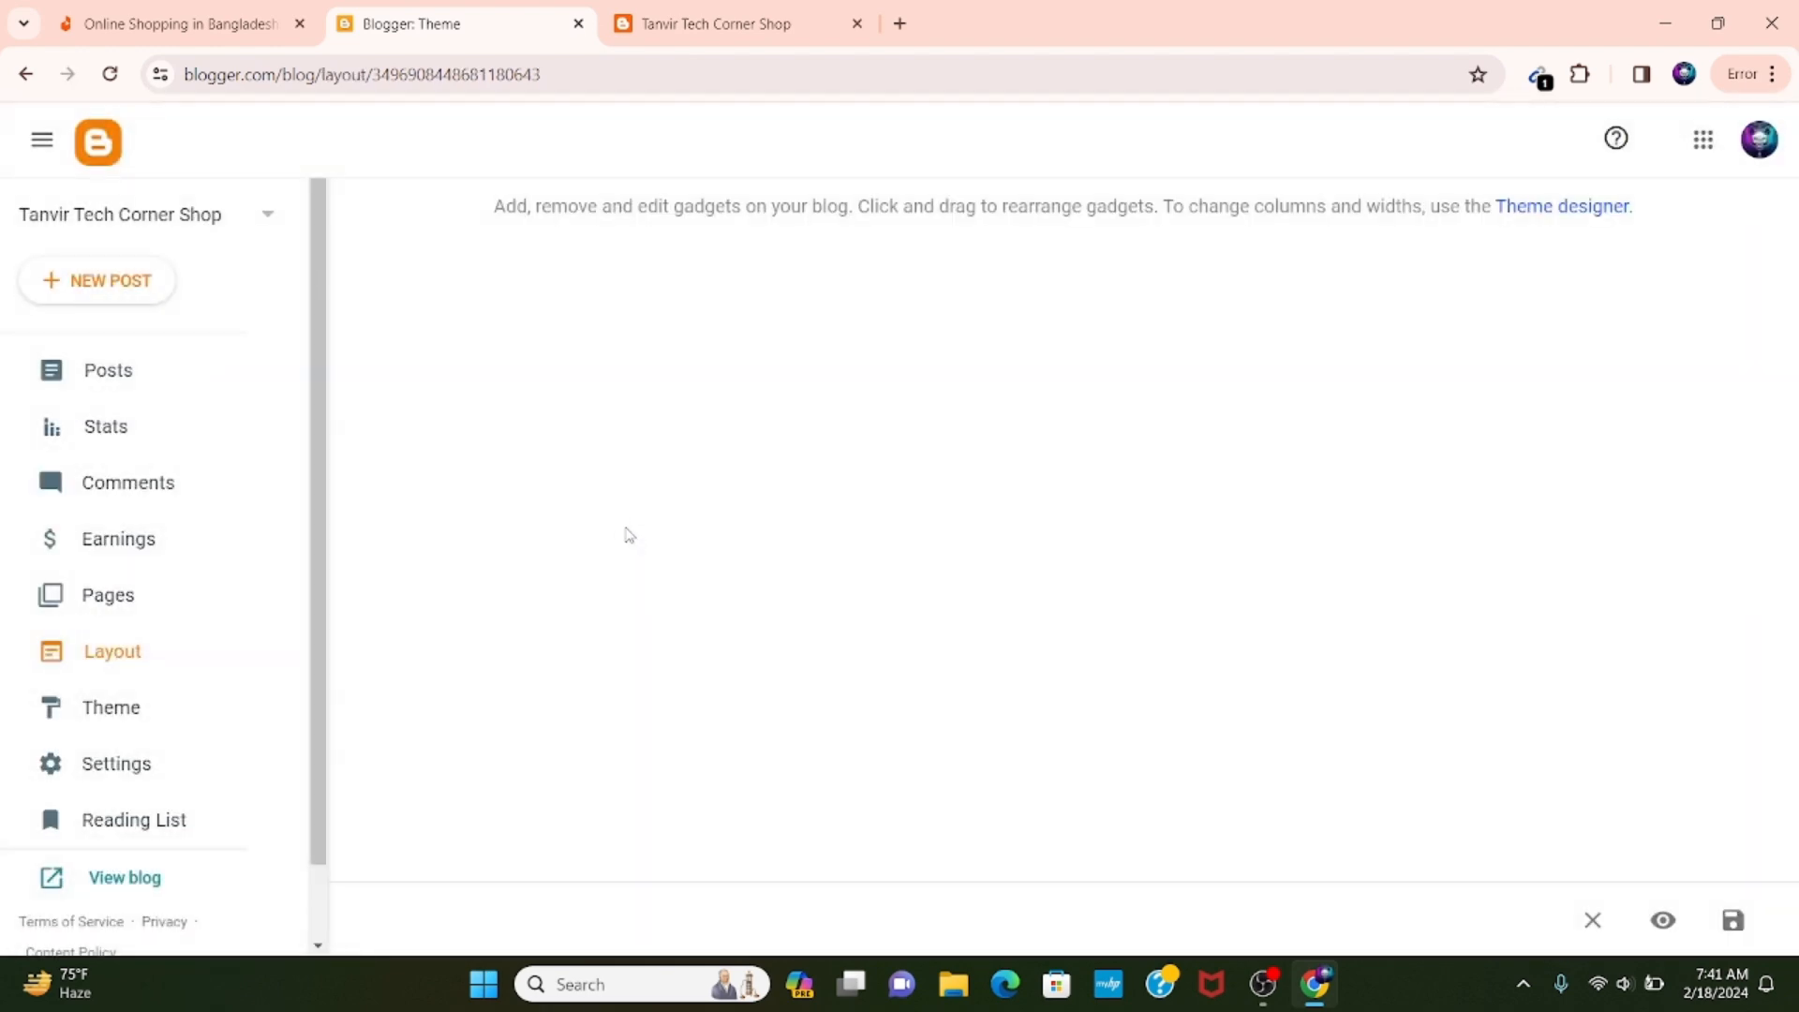
{"action": "scroll", "coordinate": [656, 656], "scroll_direction": "down", "scroll_amount": 5}
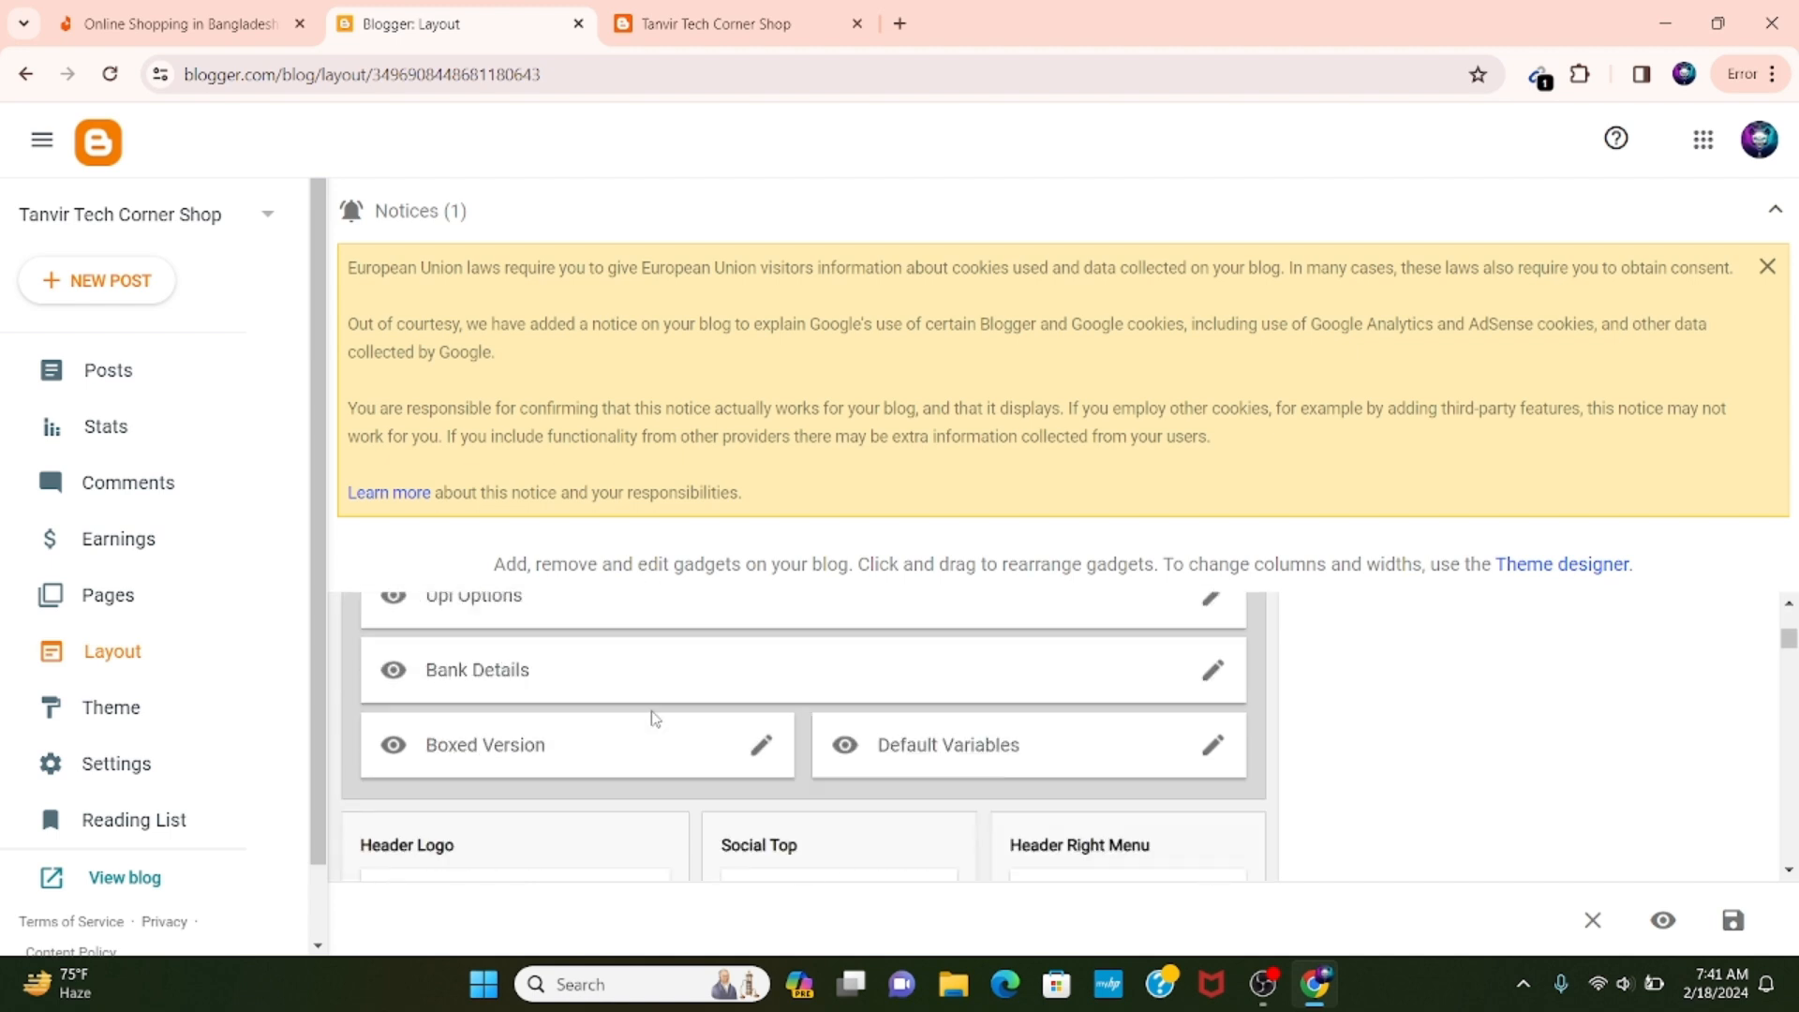
{"action": "scroll", "coordinate": [852, 702], "scroll_direction": "up", "scroll_amount": 4}
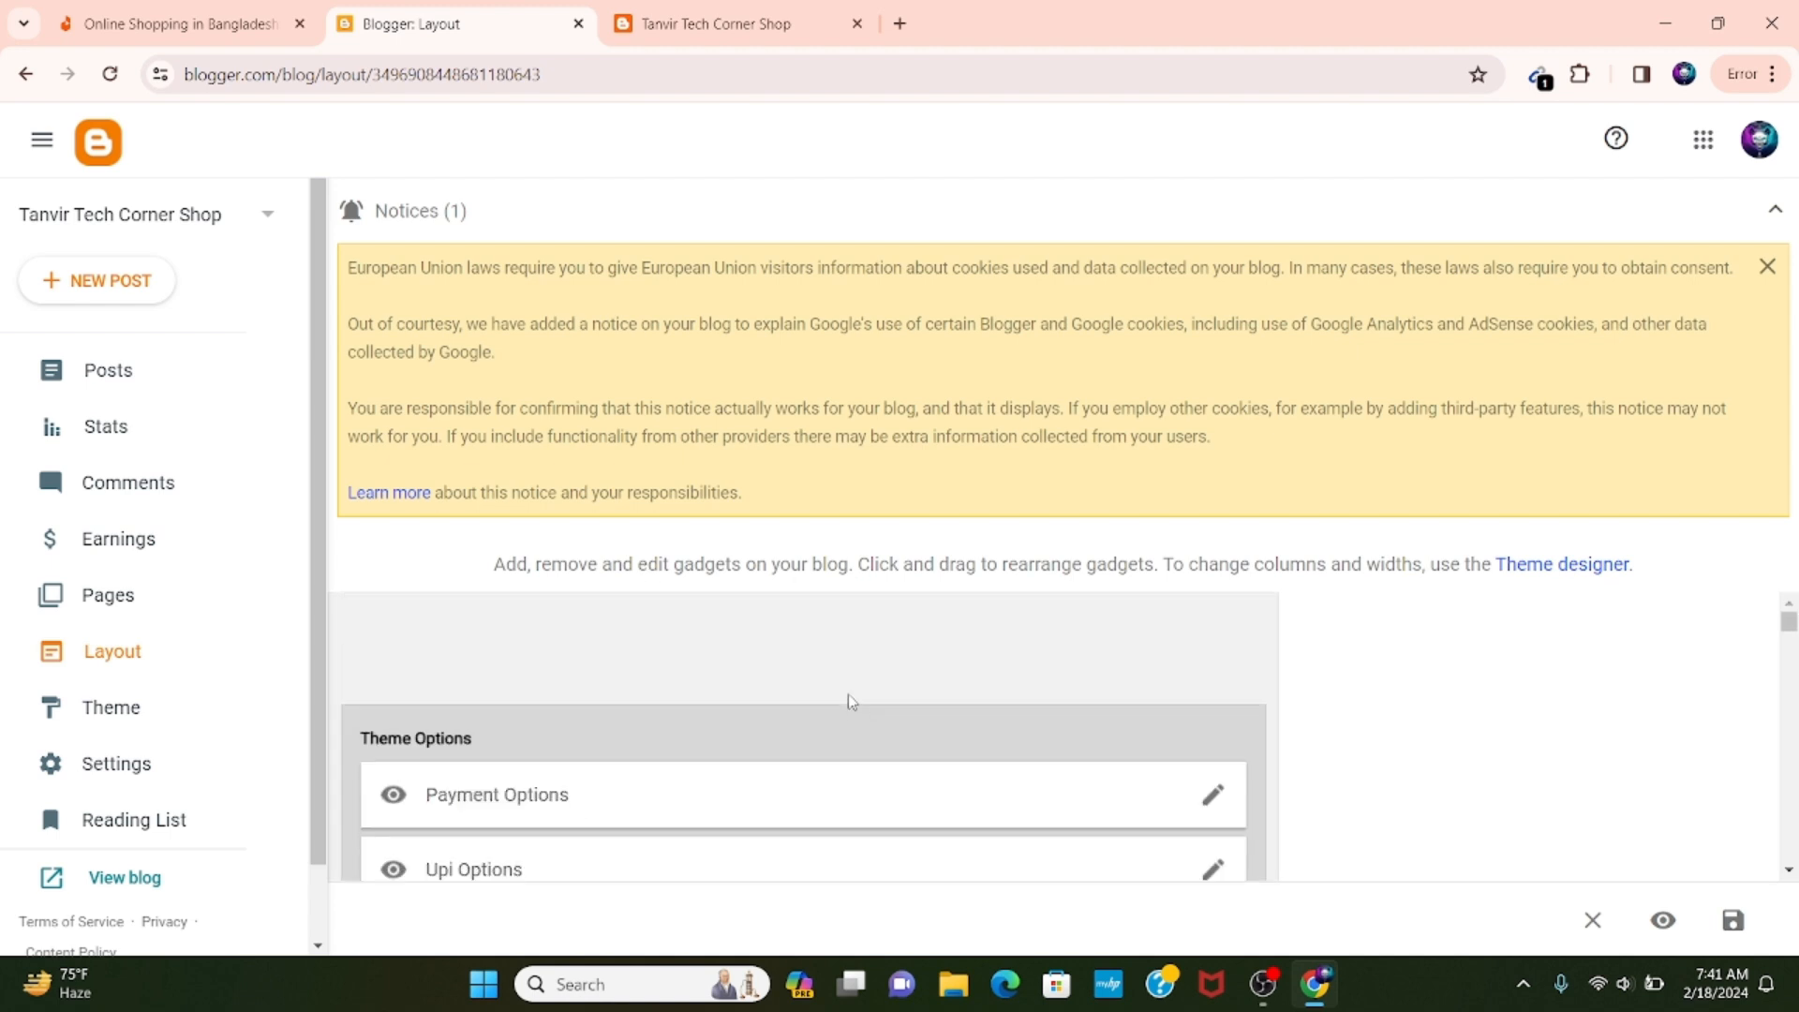
{"action": "left_click", "coordinate": [1774, 210]}
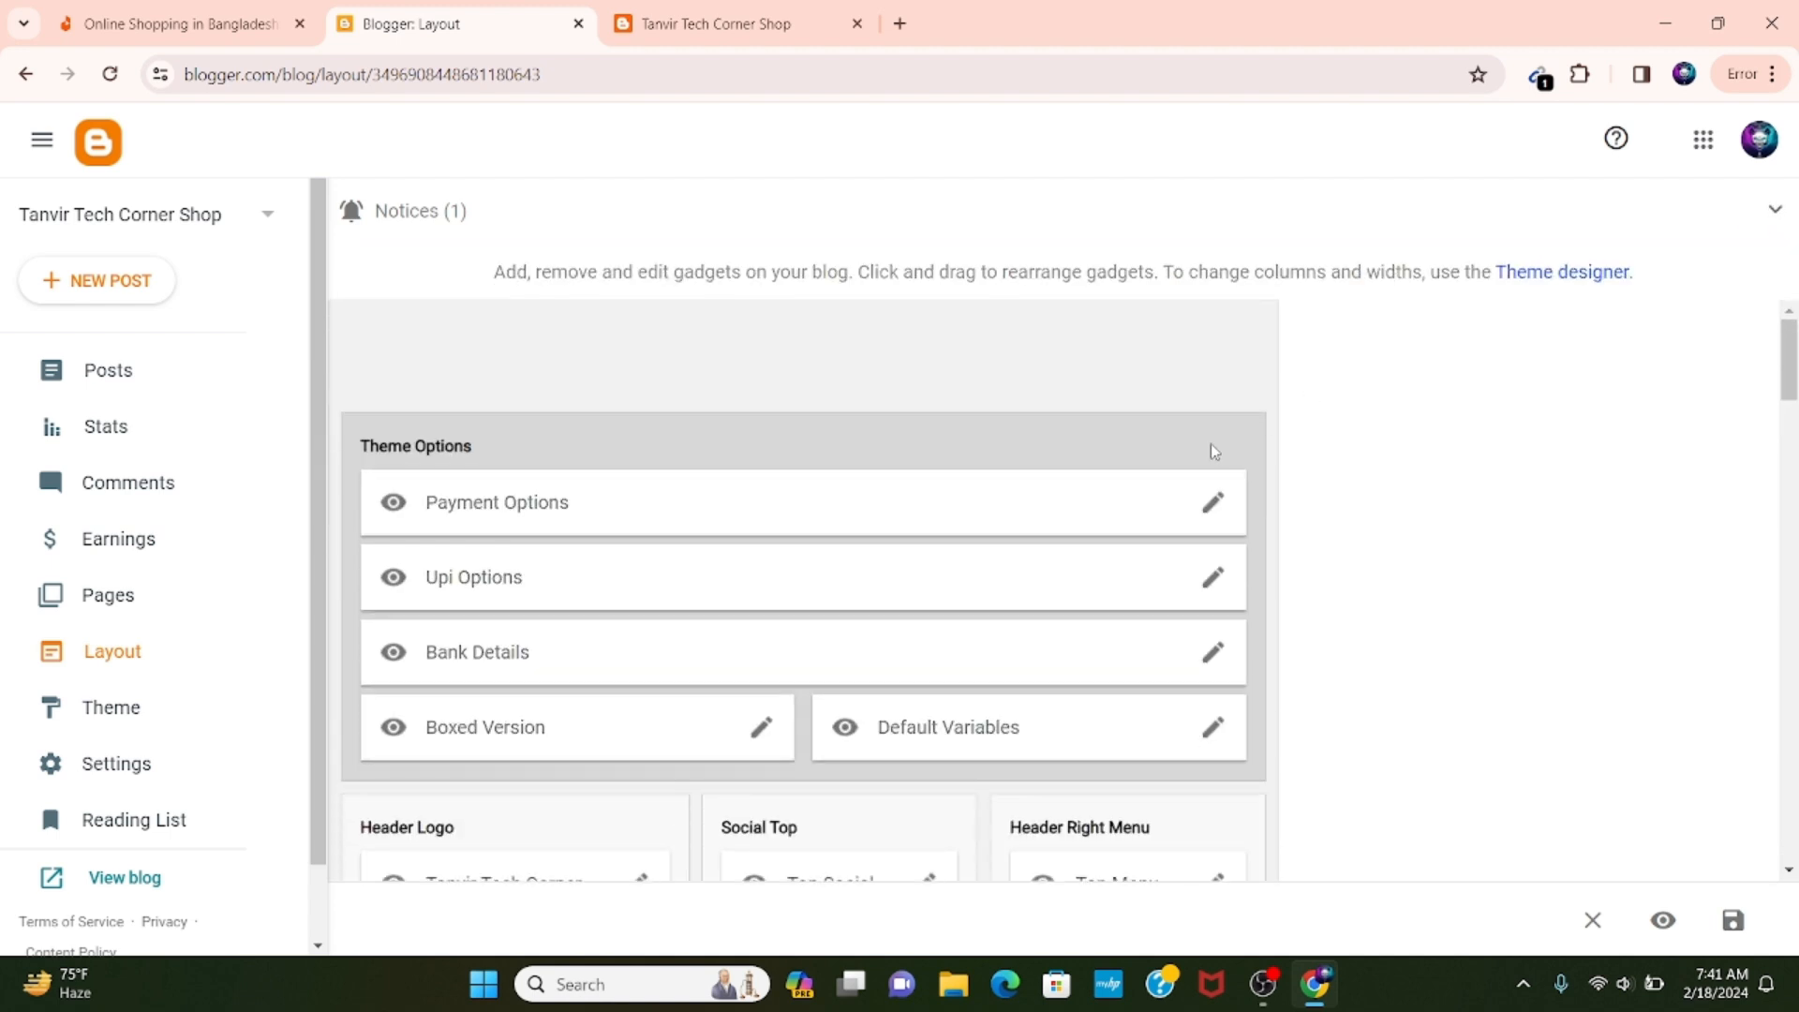
Review the link list of the Upi Options gadget under Theme Options and close it without saving.
{"action": "scroll", "coordinate": [1210, 442], "scroll_direction": "down", "scroll_amount": 1}
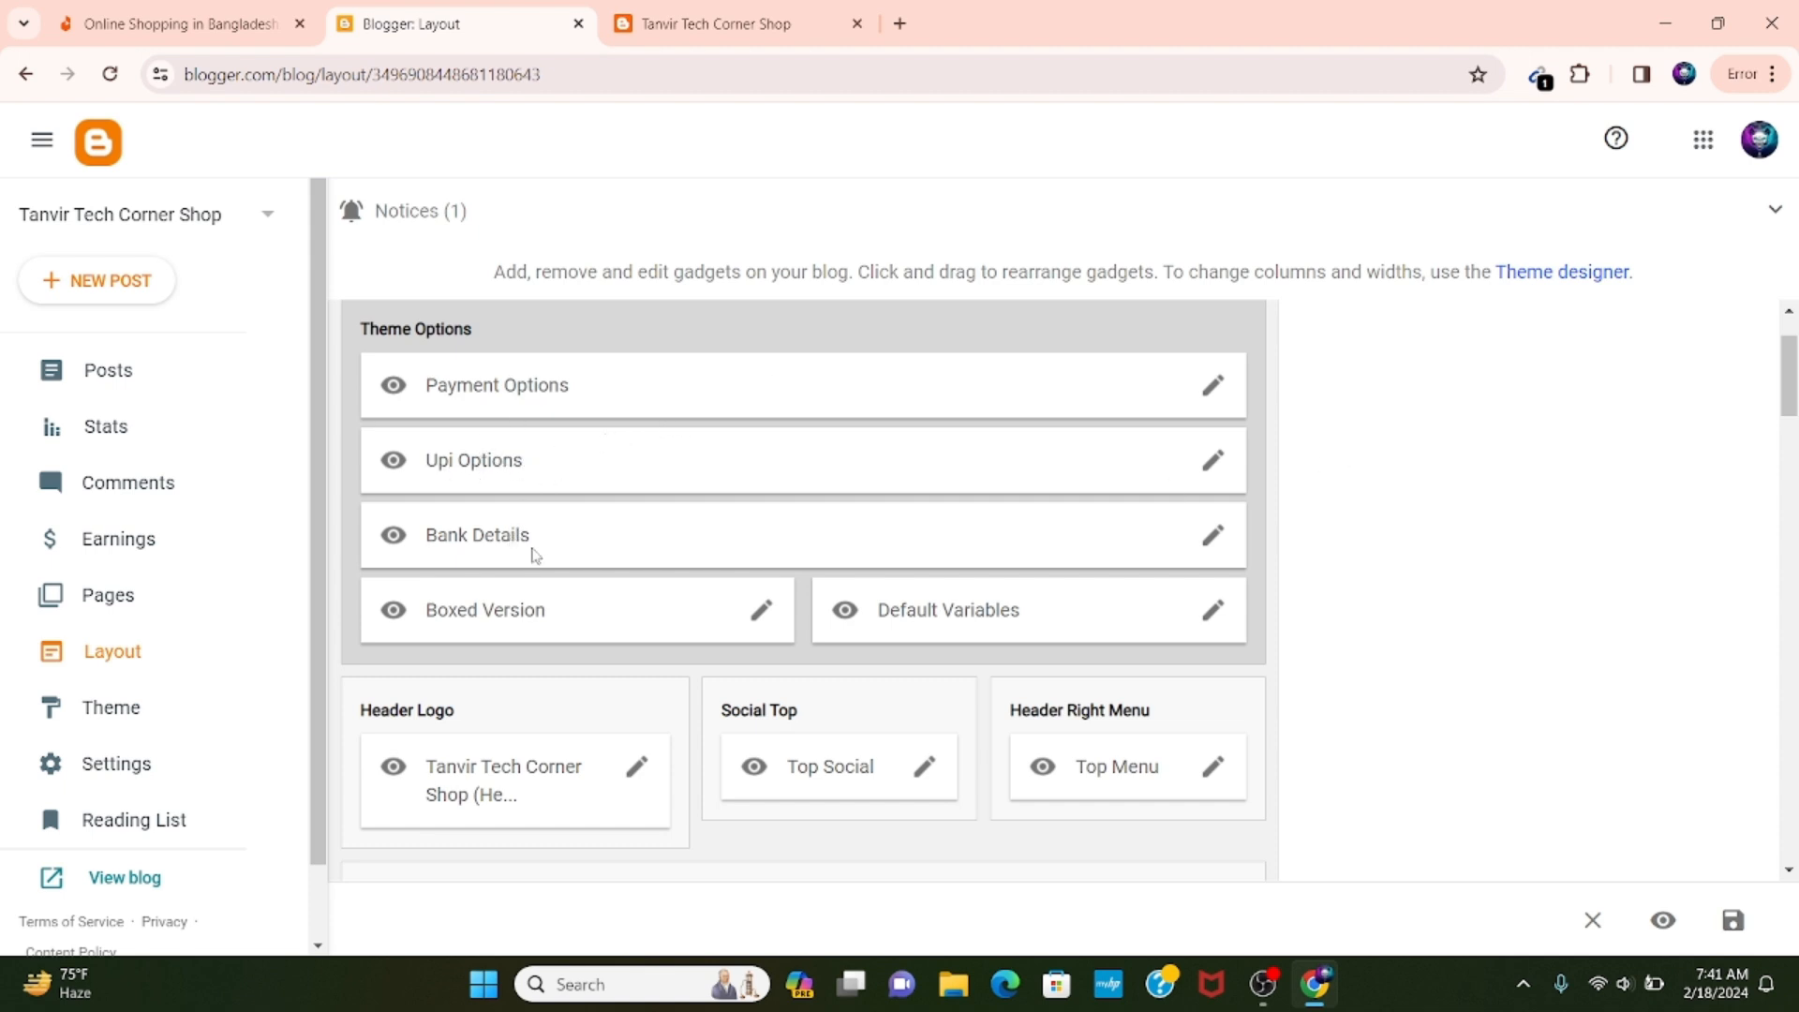
{"action": "scroll", "coordinate": [553, 538], "scroll_direction": "down", "scroll_amount": 3}
{"action": "scroll", "coordinate": [570, 514], "scroll_direction": "up", "scroll_amount": 3}
{"action": "left_click", "coordinate": [1212, 460]}
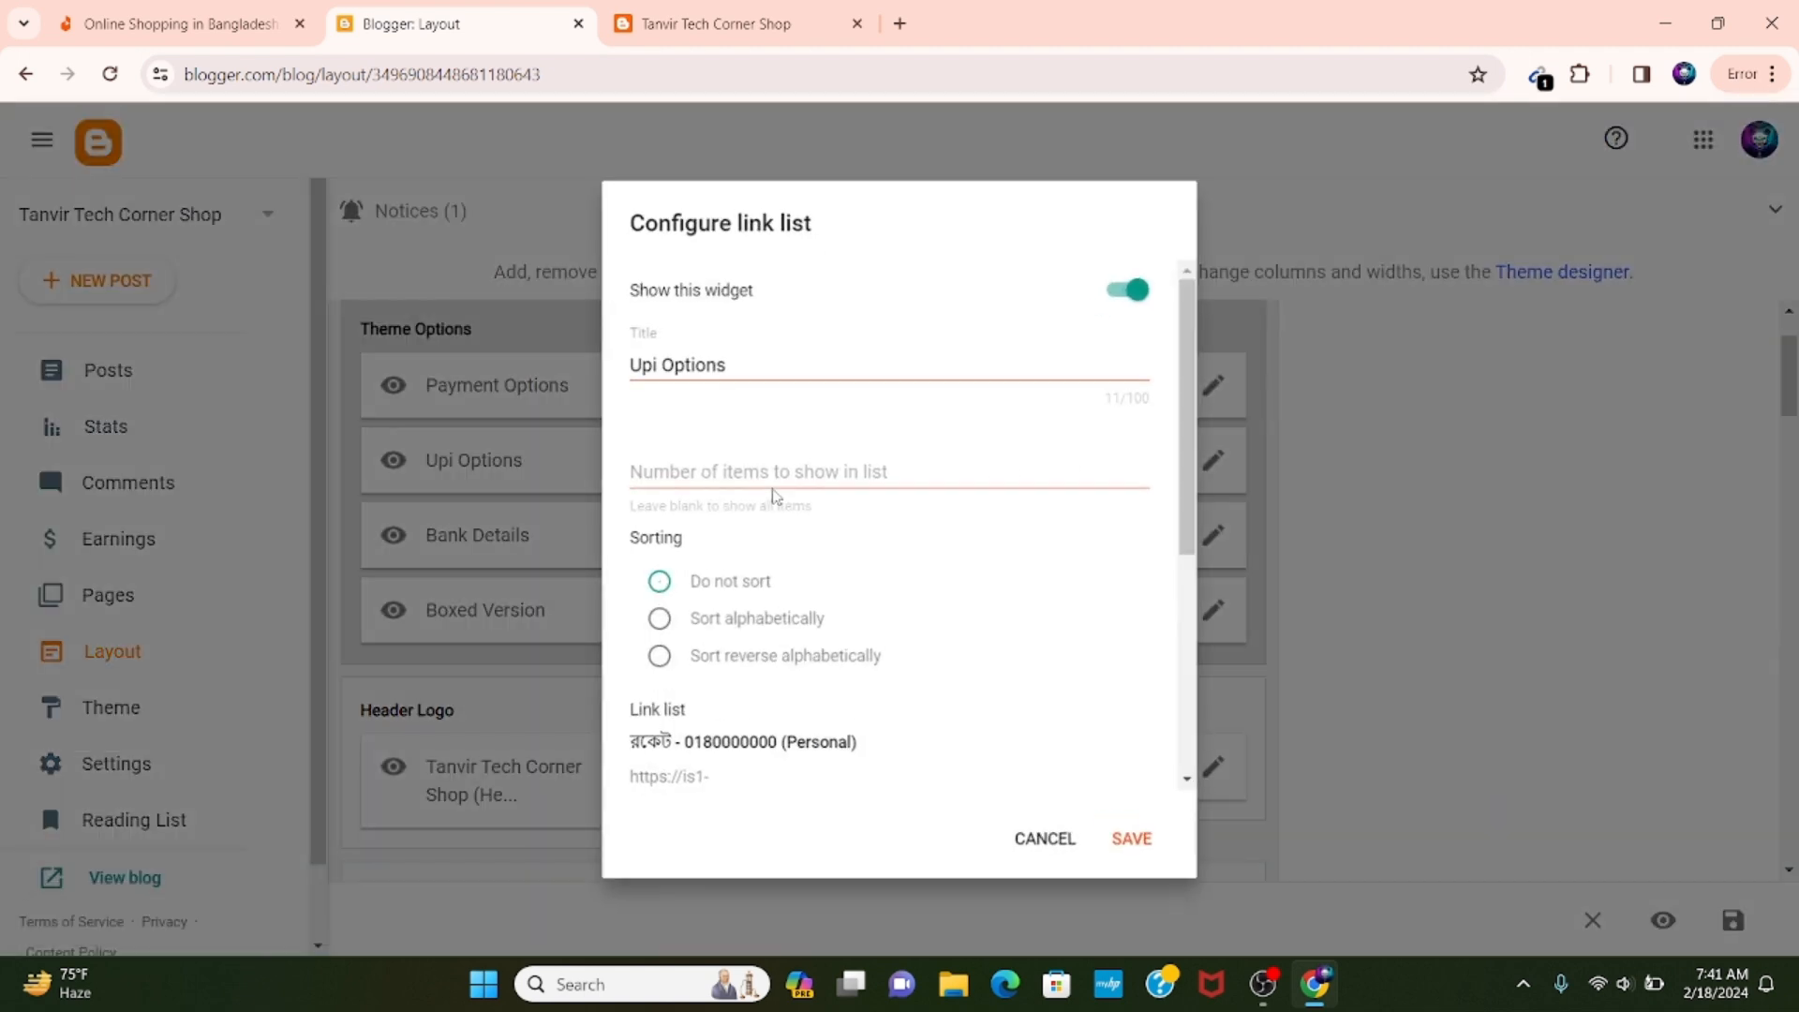
{"action": "scroll", "coordinate": [808, 633], "scroll_direction": "down", "scroll_amount": 5}
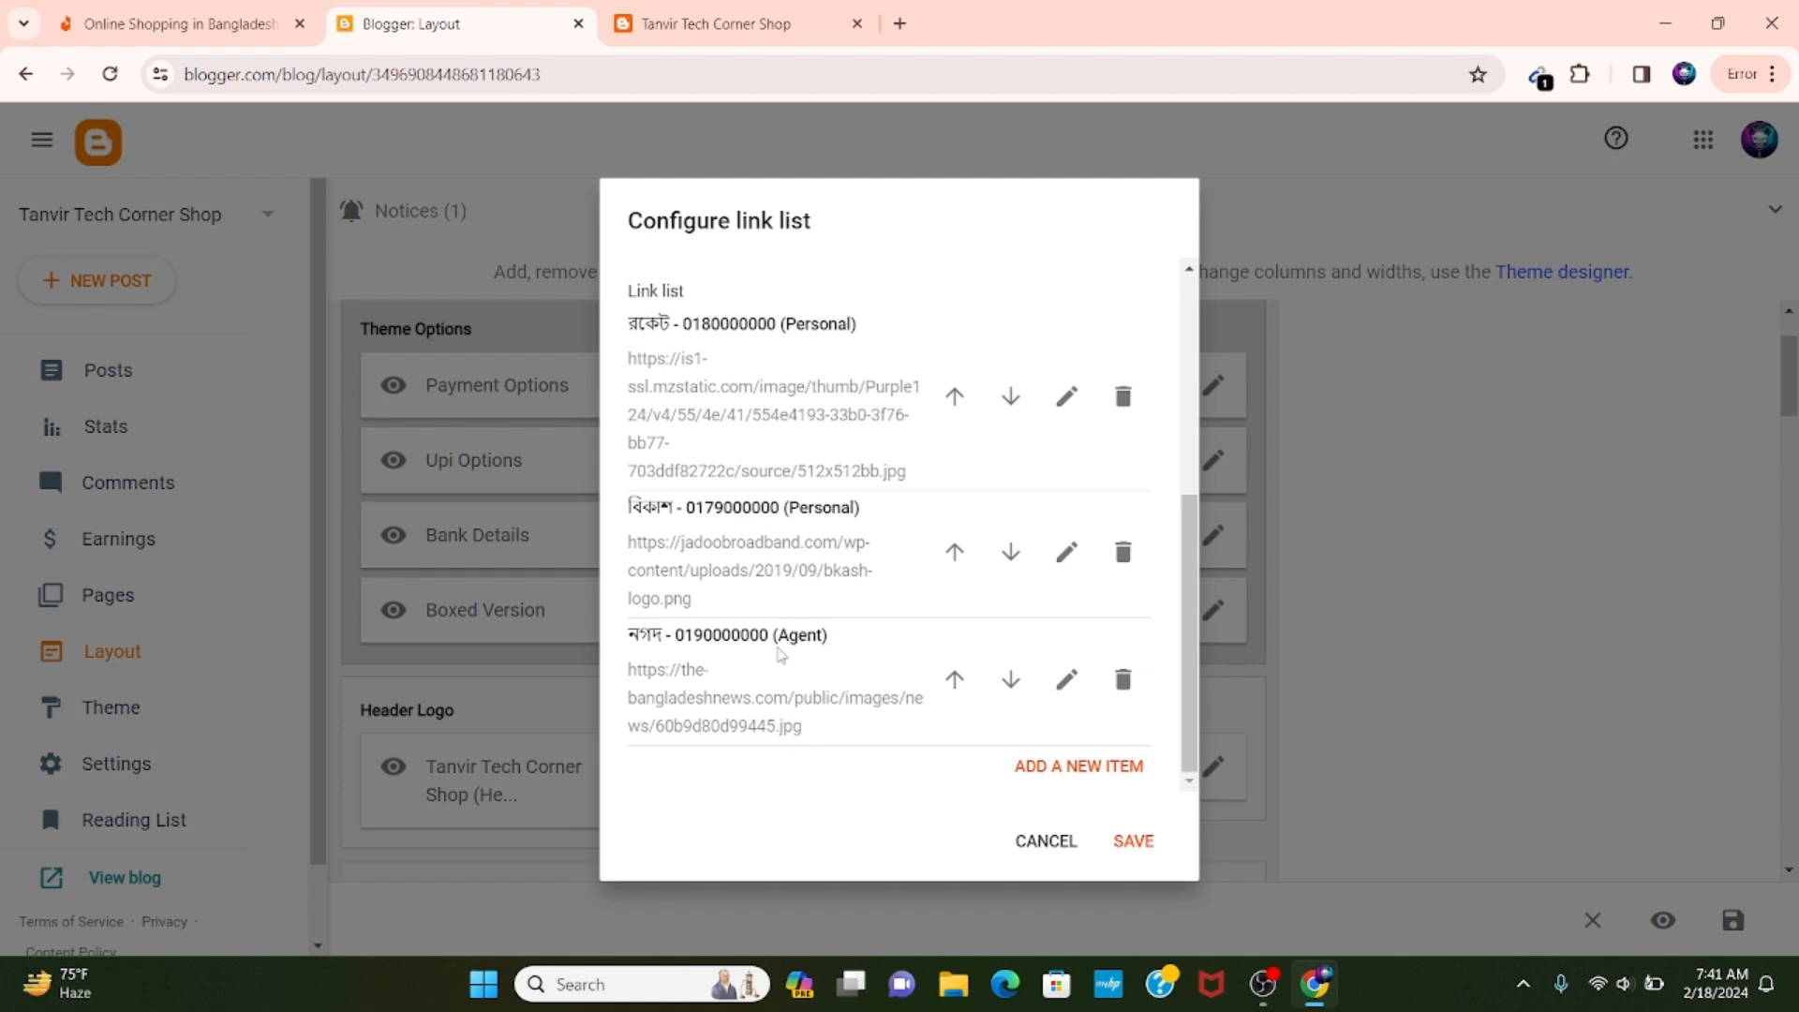
{"action": "scroll", "coordinate": [780, 653], "scroll_direction": "up", "scroll_amount": 5}
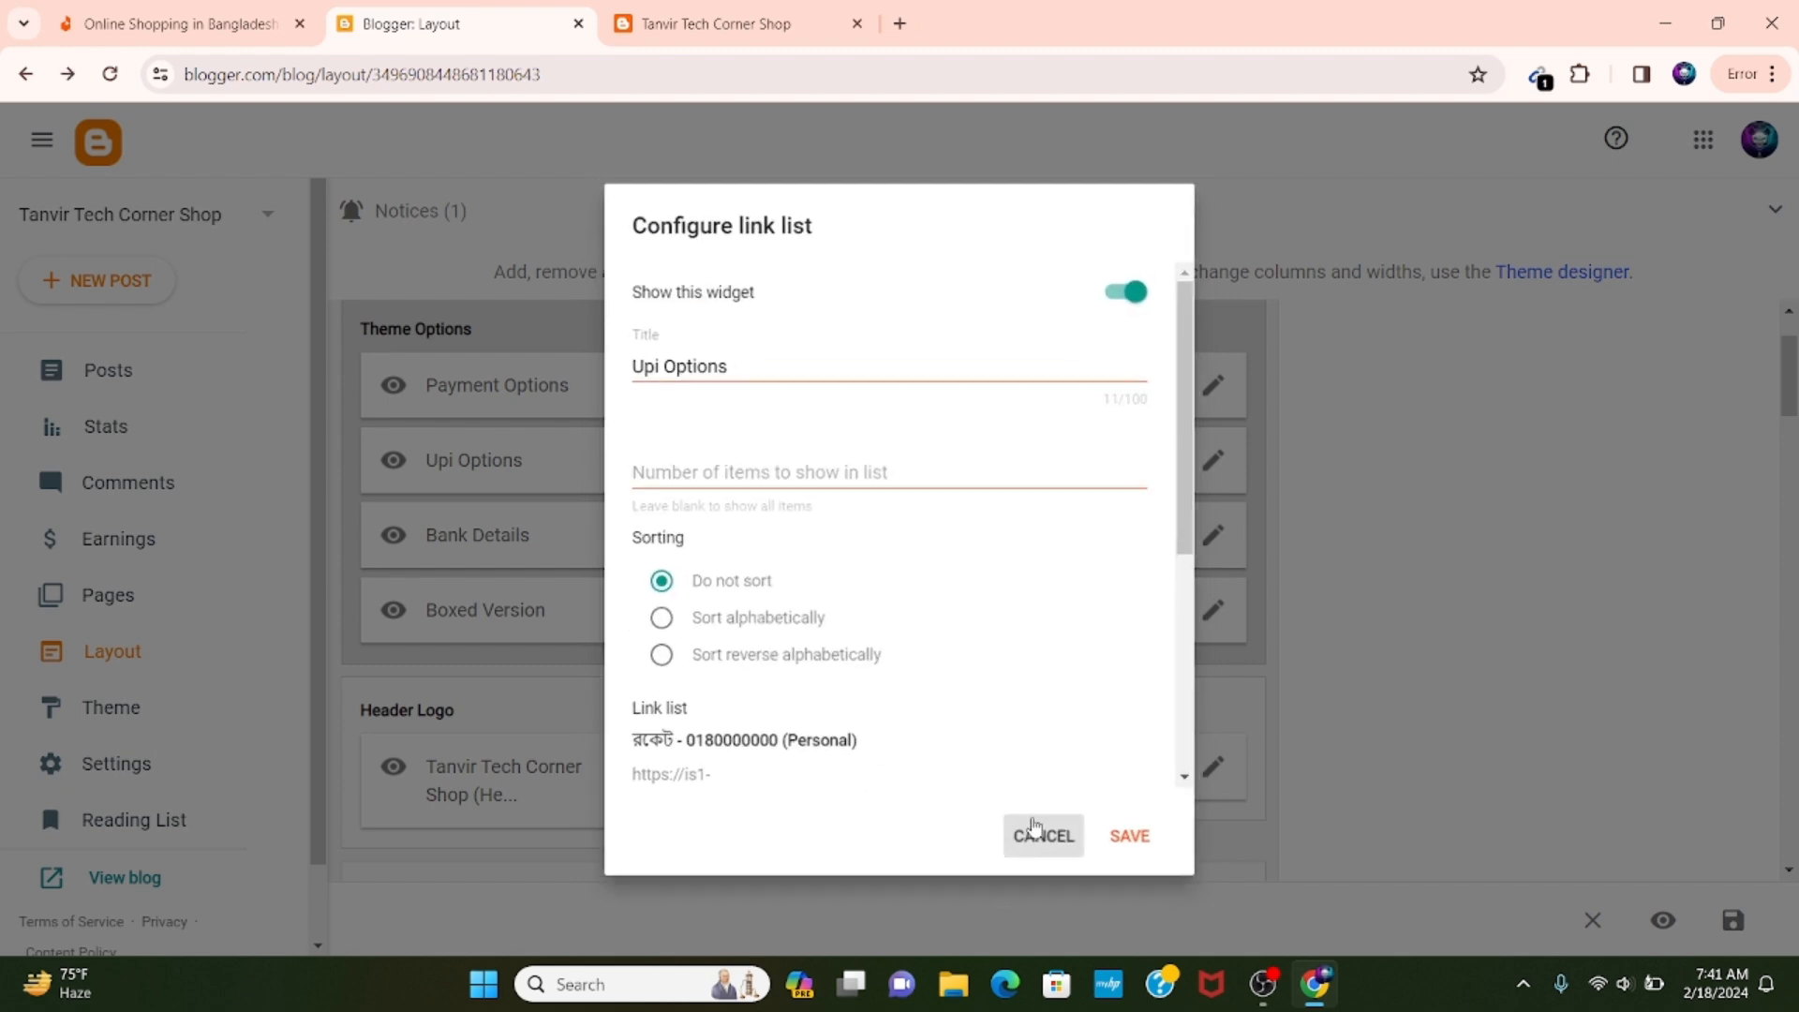
{"action": "left_click", "coordinate": [1034, 830]}
Review the link list of the Bank Details gadget and close it without saving.
{"action": "scroll", "coordinate": [815, 459], "scroll_direction": "down", "scroll_amount": 1}
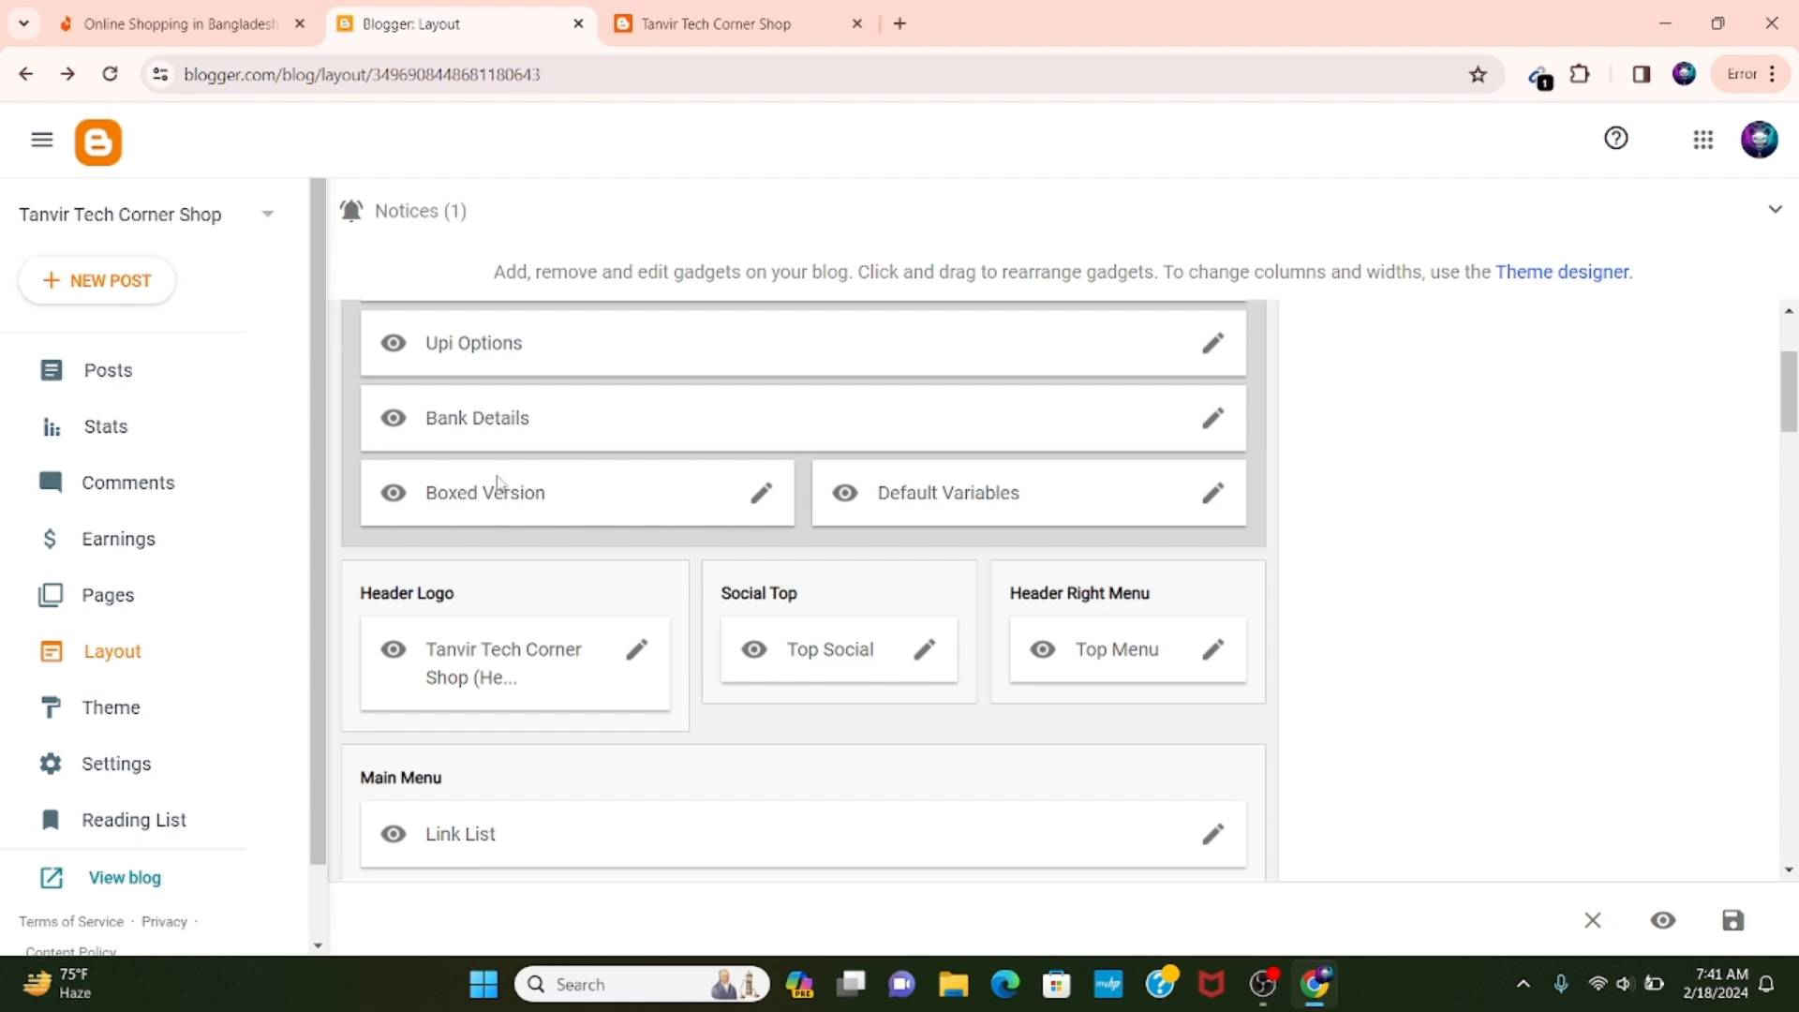
{"action": "left_click", "coordinate": [1212, 418]}
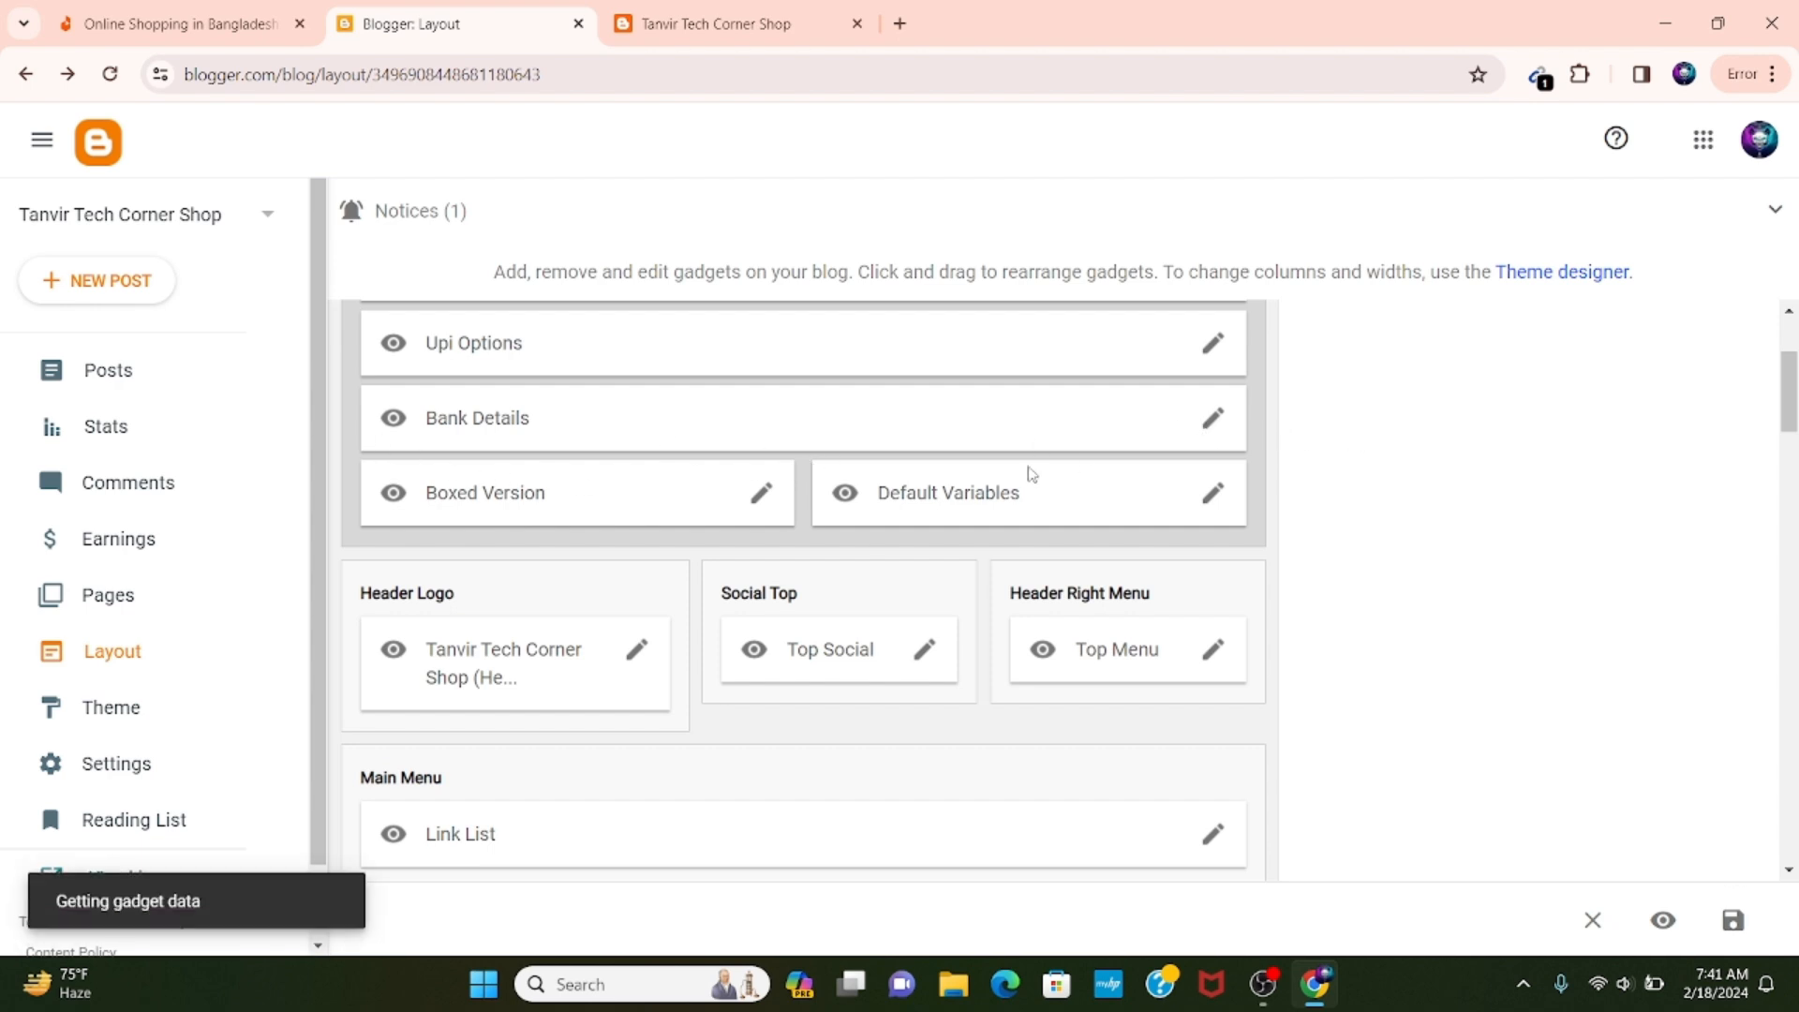
{"action": "scroll", "coordinate": [785, 562], "scroll_direction": "down", "scroll_amount": 2}
{"action": "scroll", "coordinate": [784, 560], "scroll_direction": "down", "scroll_amount": 2}
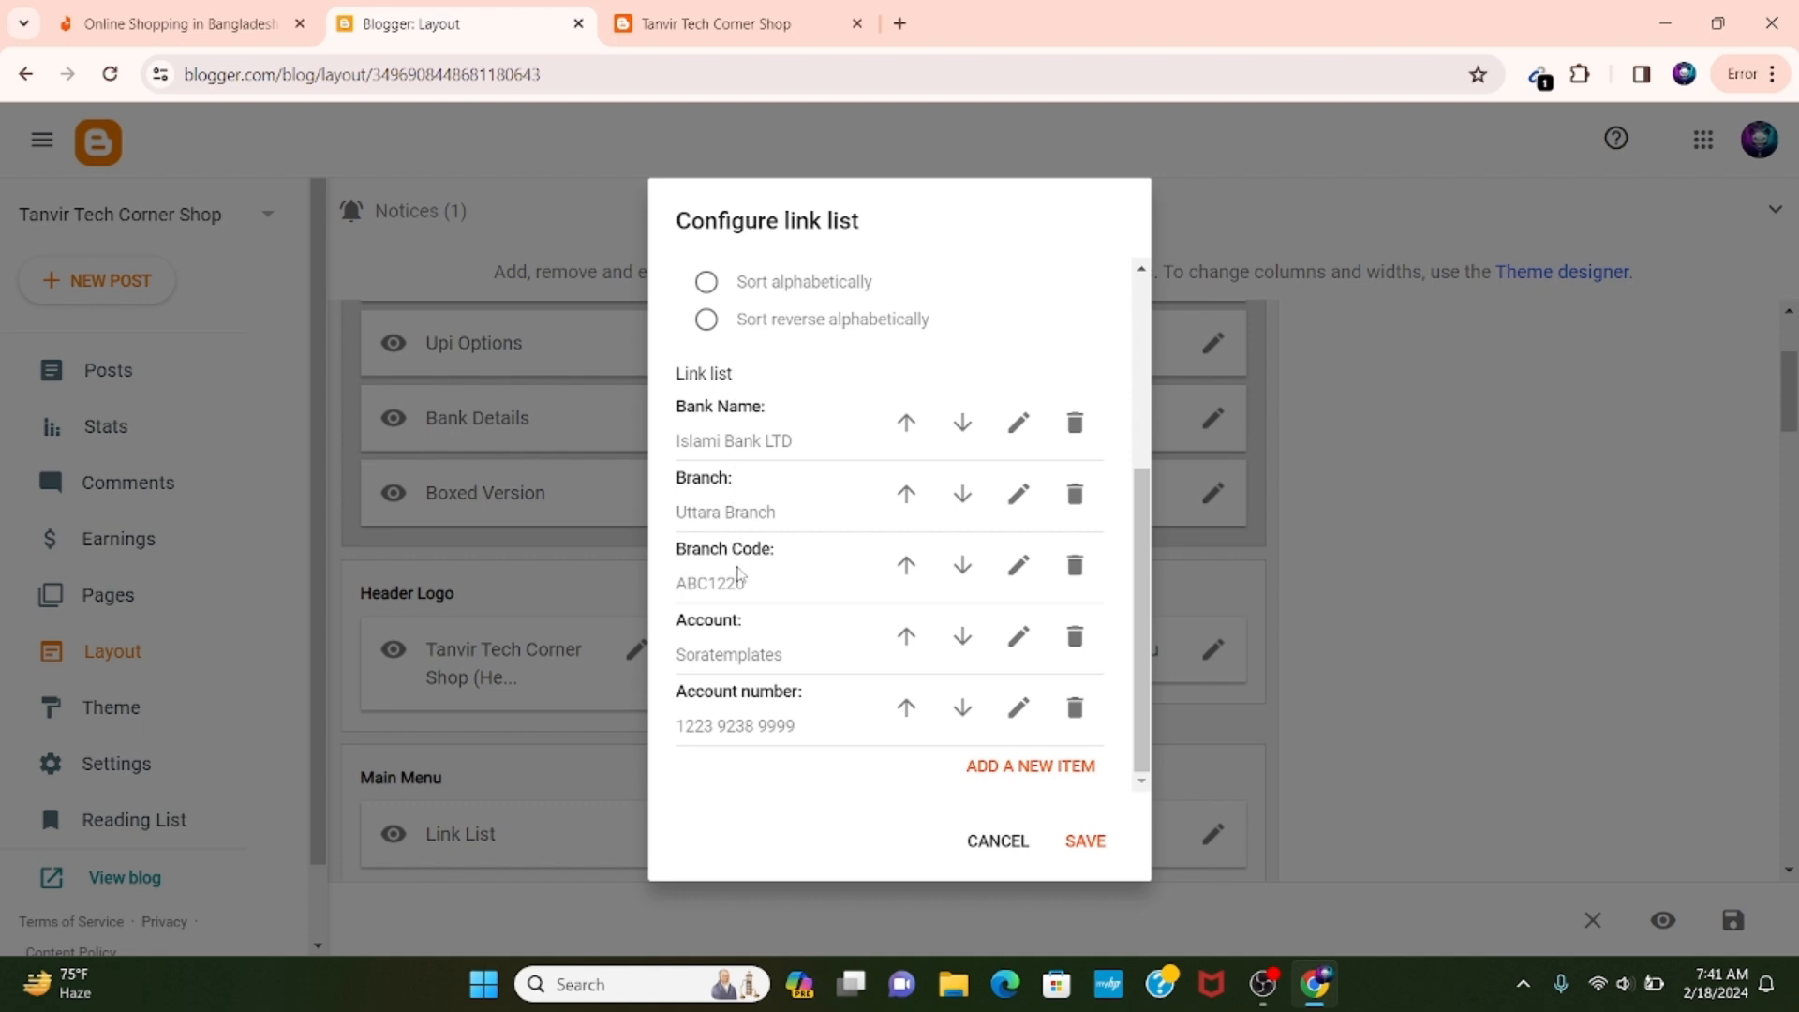
{"action": "left_click", "coordinate": [995, 841]}
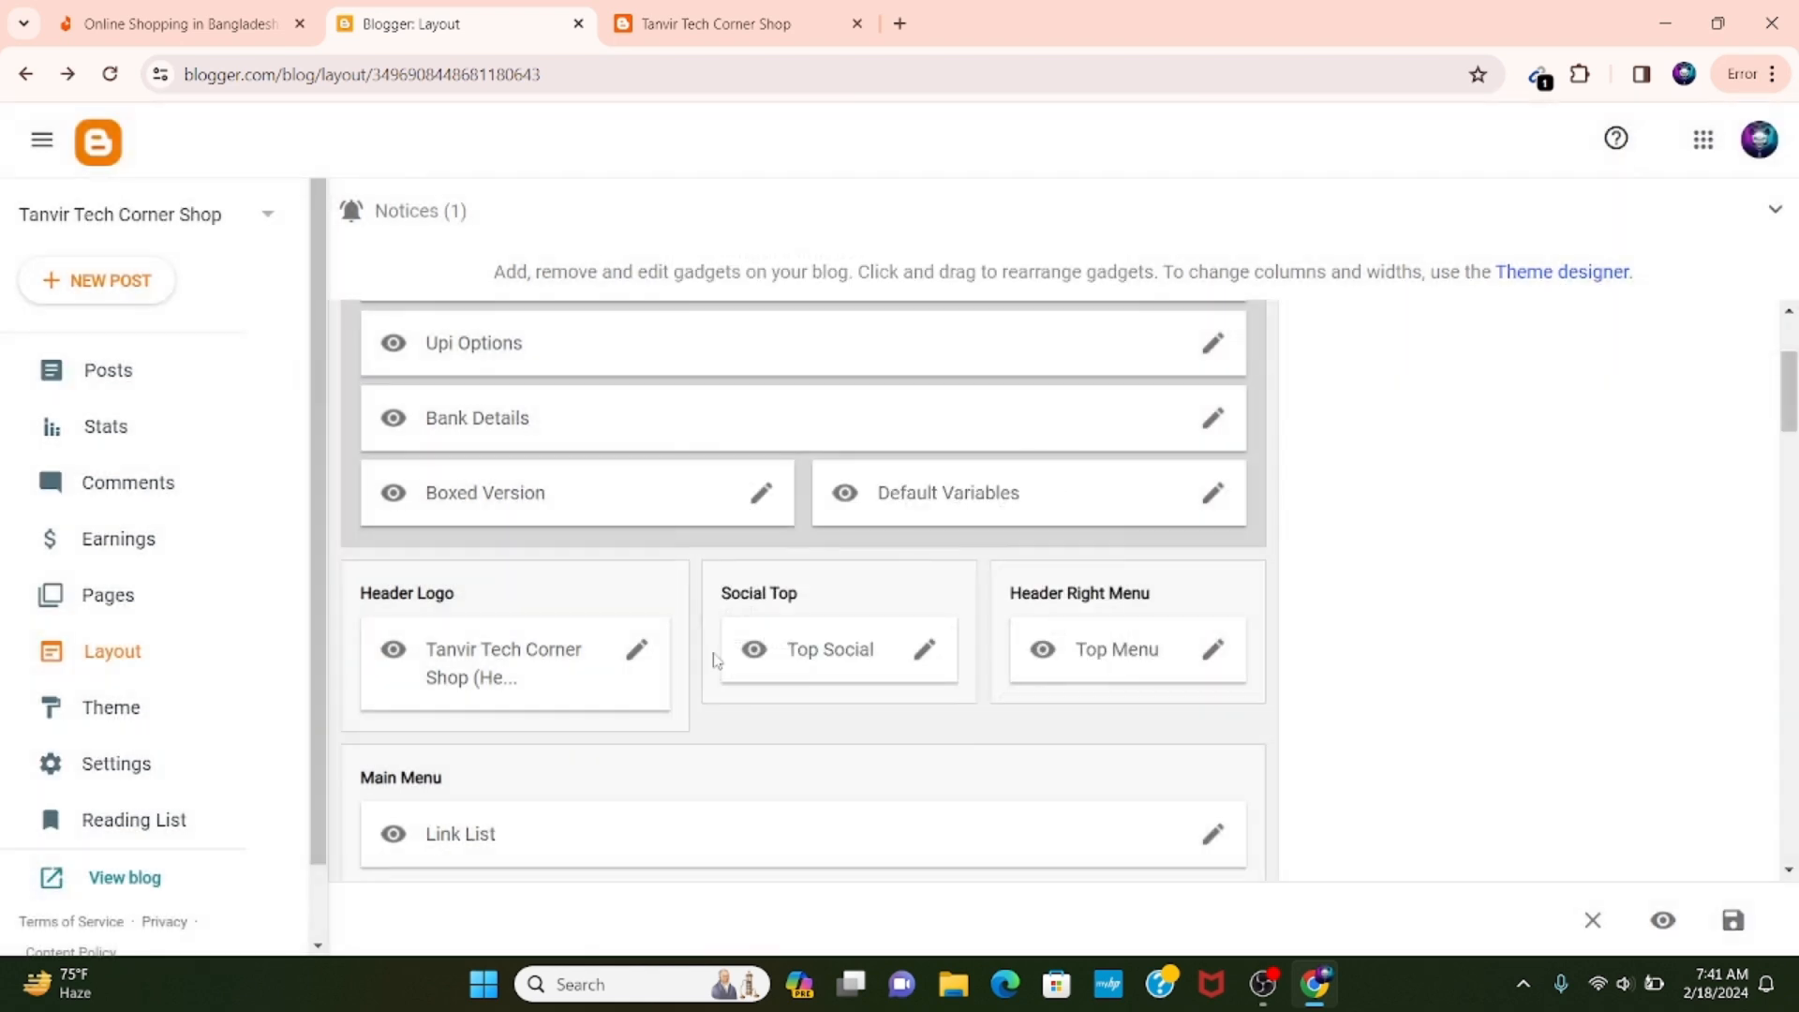
Compare the Header Logo and Social Top sections of the layout with the live blog's header.
{"action": "scroll", "coordinate": [379, 478], "scroll_direction": "down", "scroll_amount": 1}
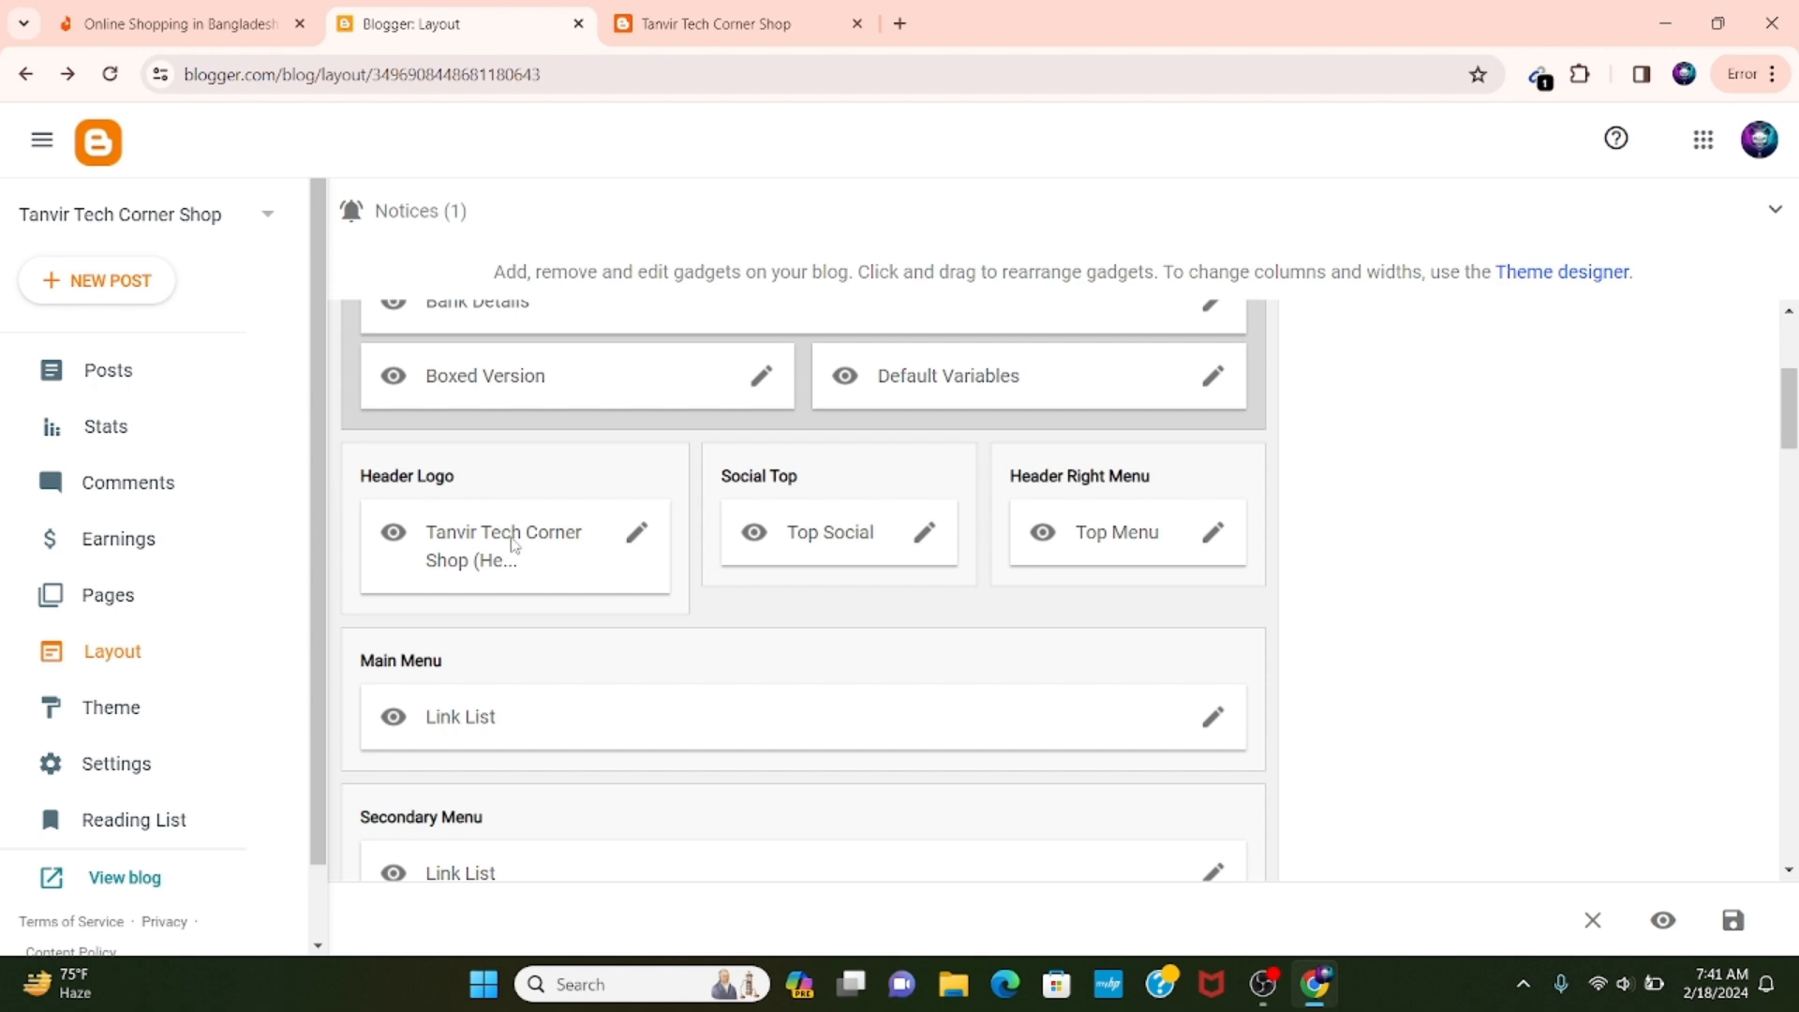
{"action": "left_click", "coordinate": [750, 7]}
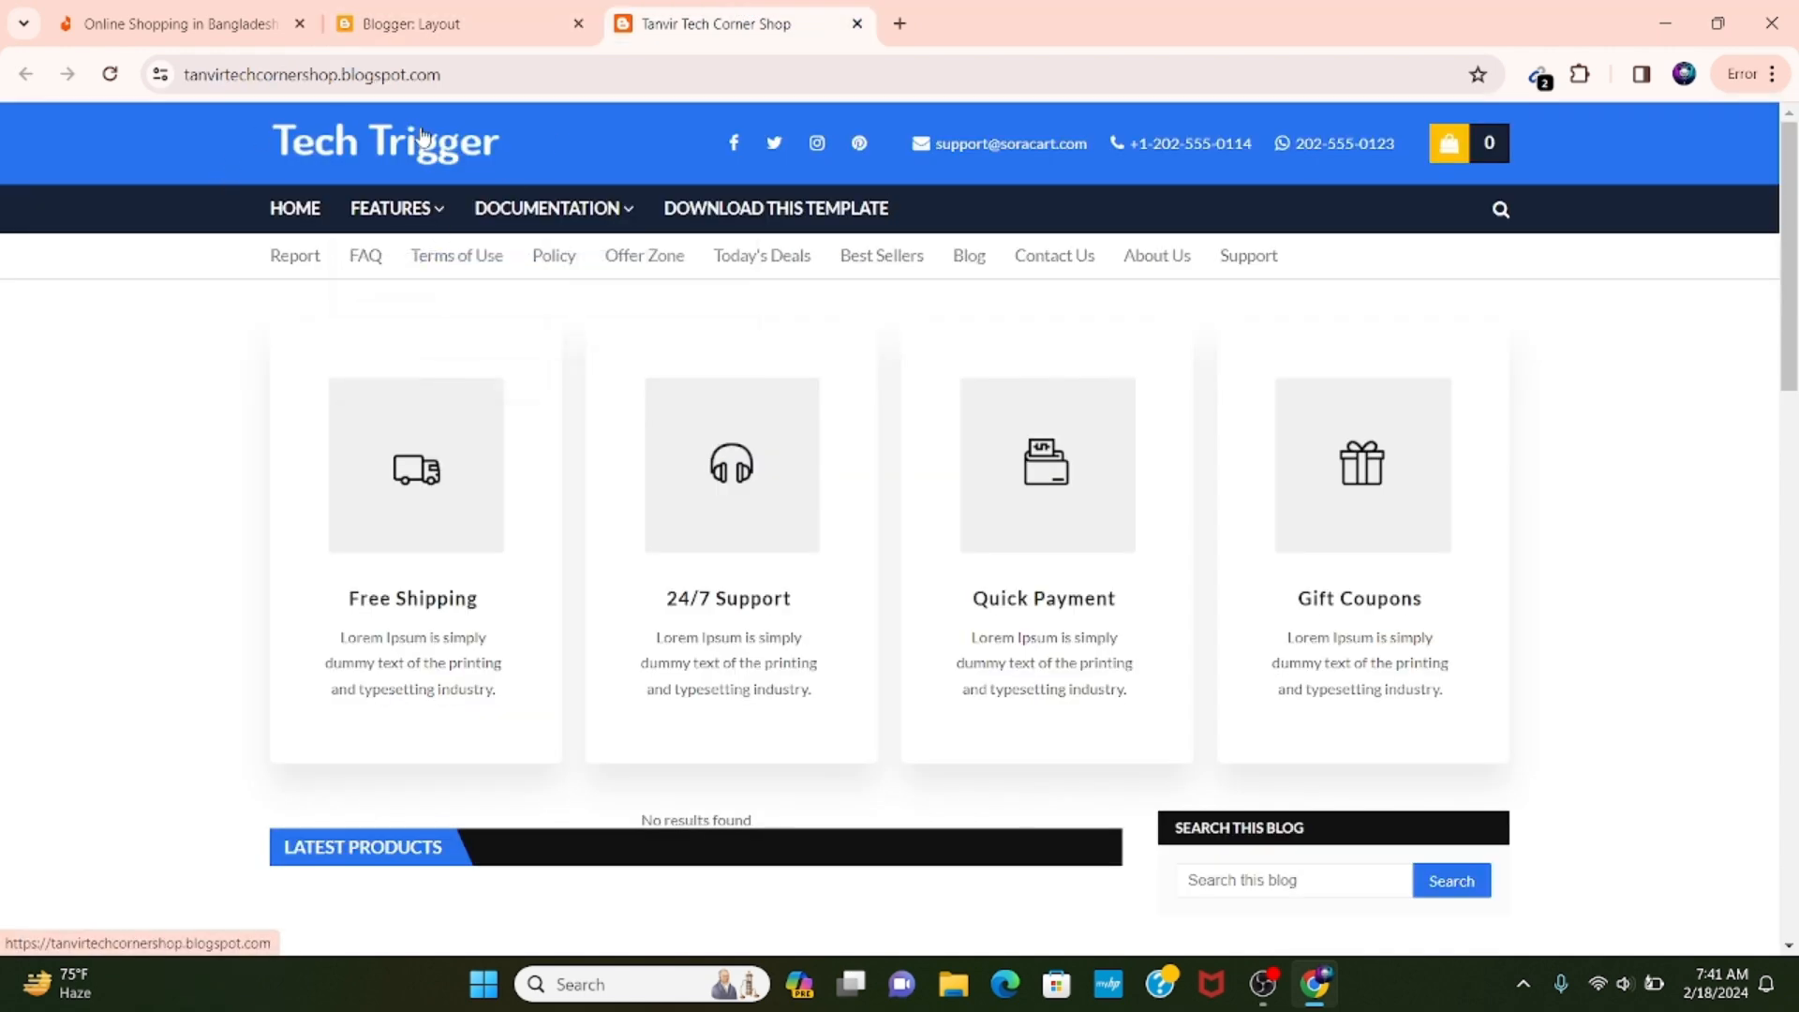
{"action": "left_click", "coordinate": [481, 22]}
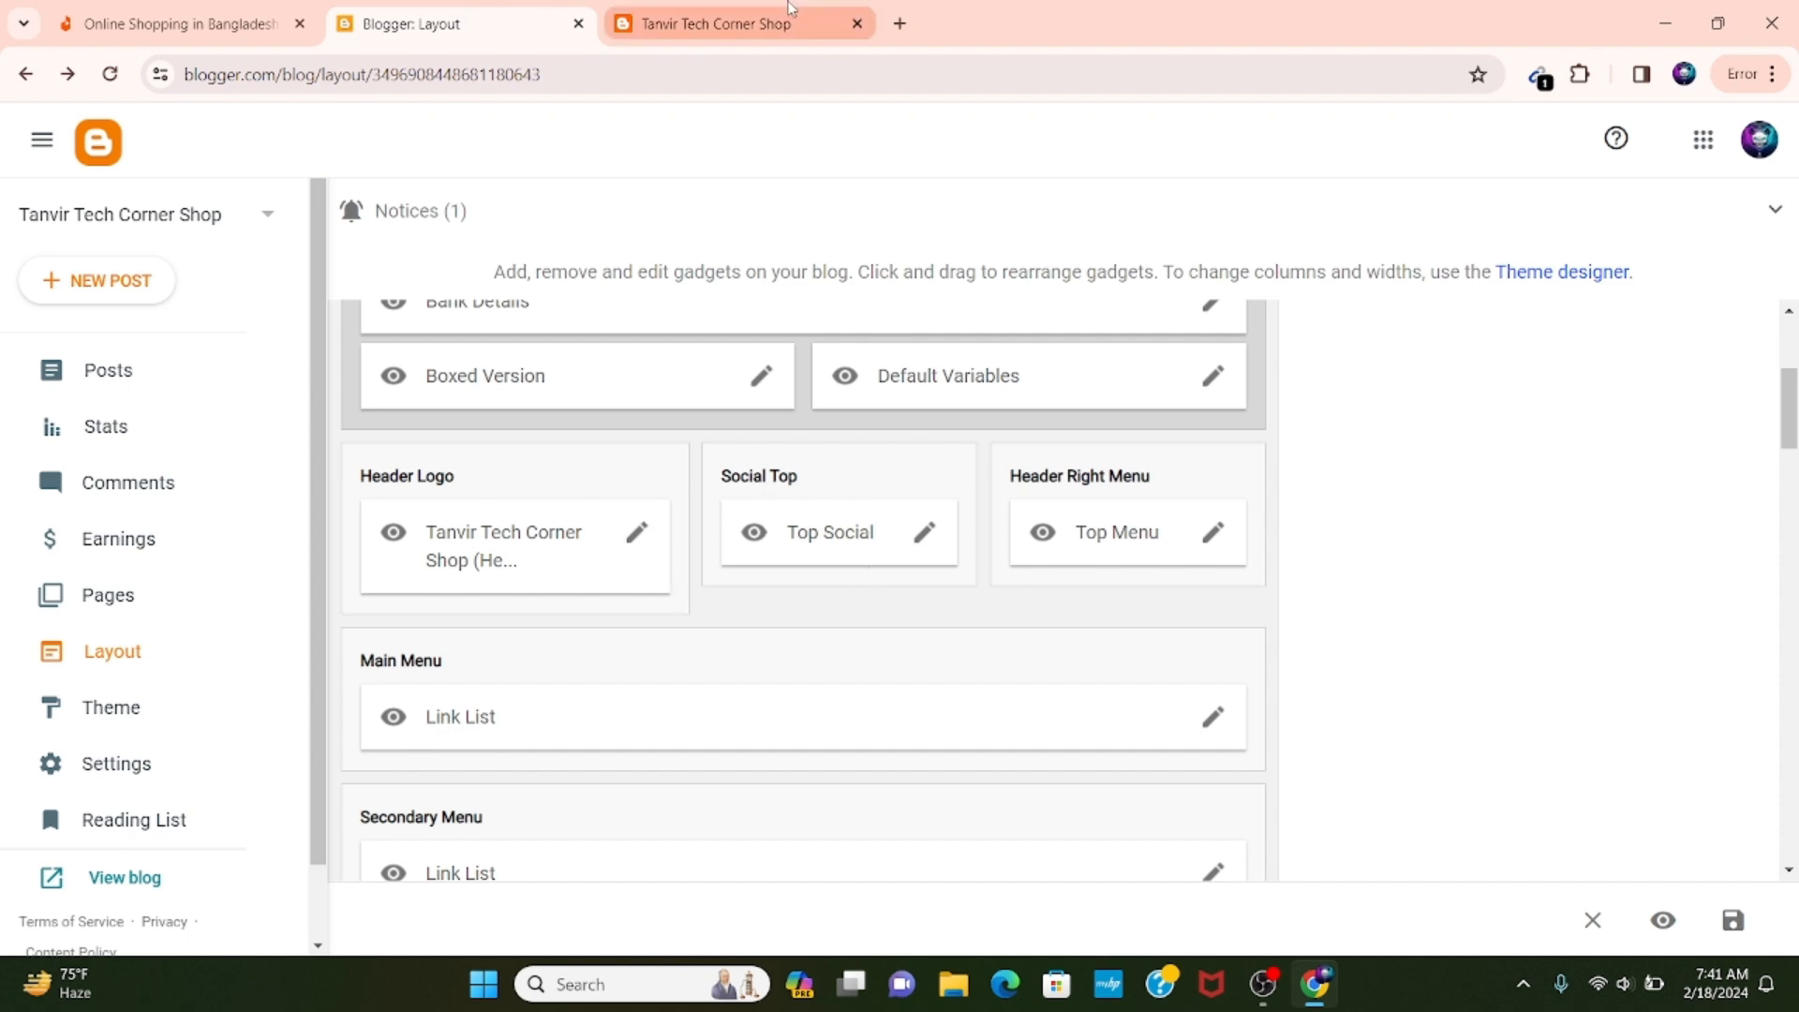
{"action": "left_click", "coordinate": [740, 15]}
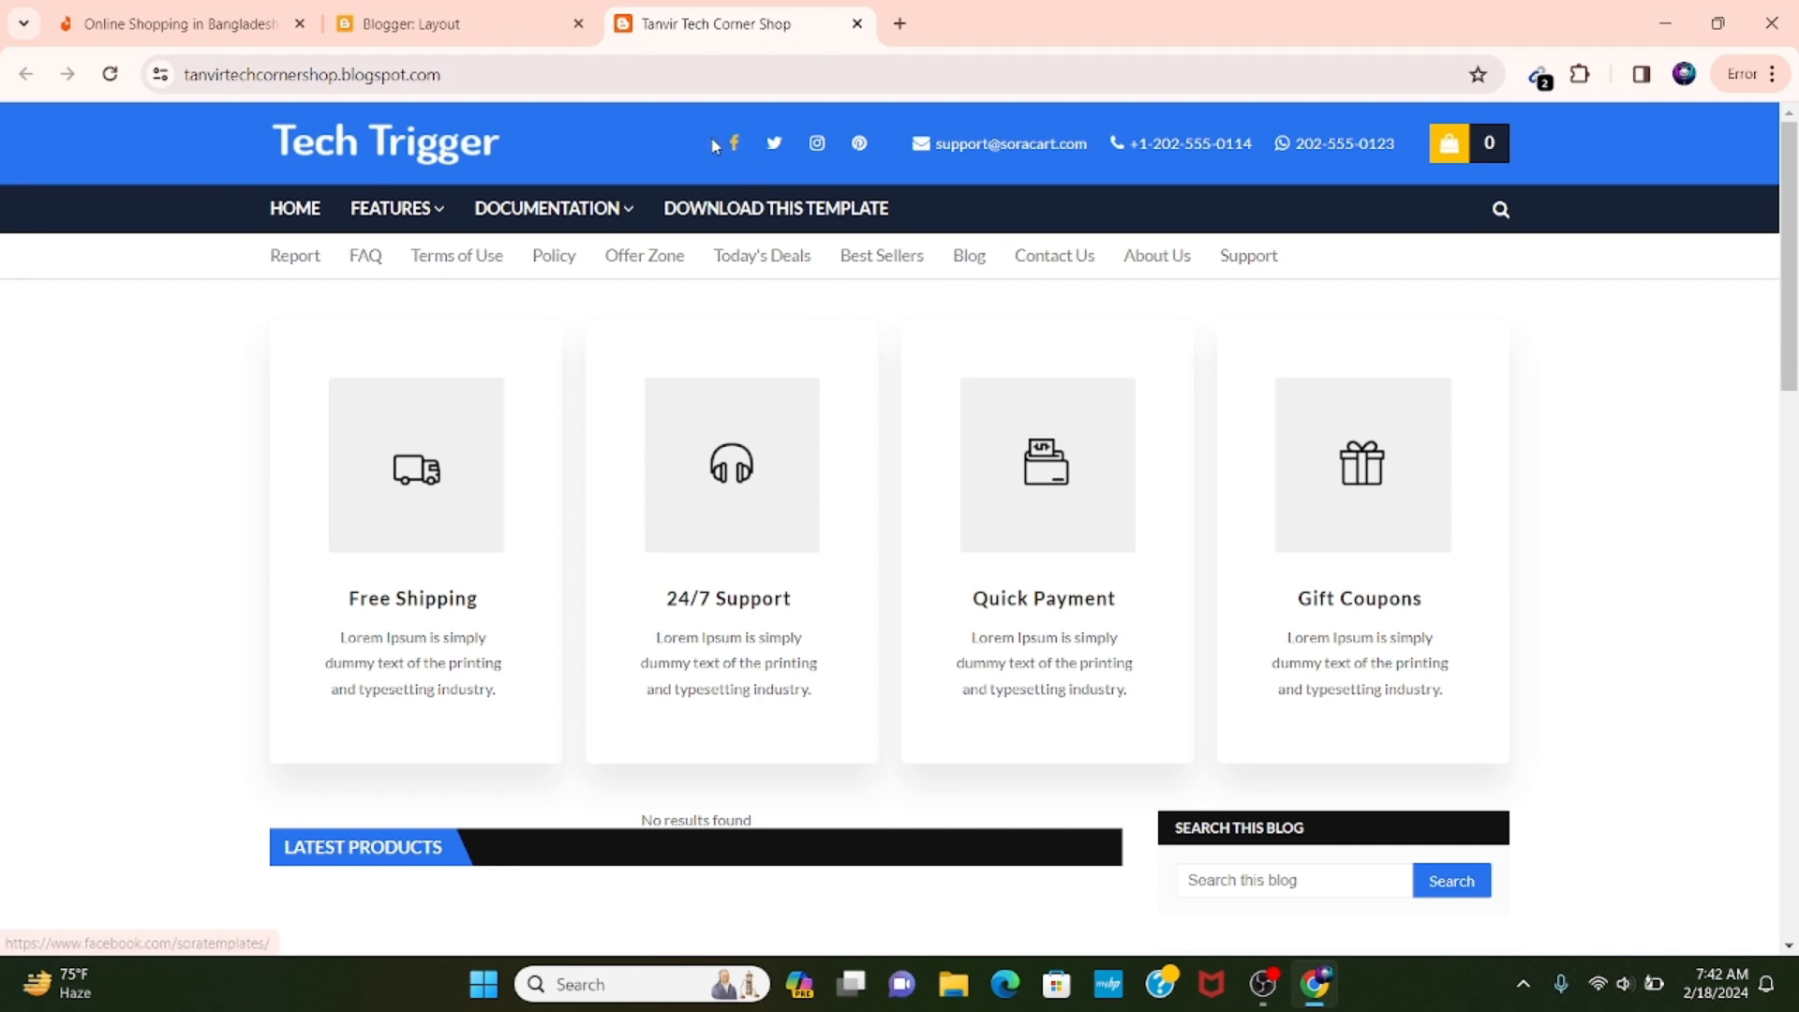
{"action": "left_click_drag", "start_coordinate": [706, 138], "coordinate": [793, 144]}
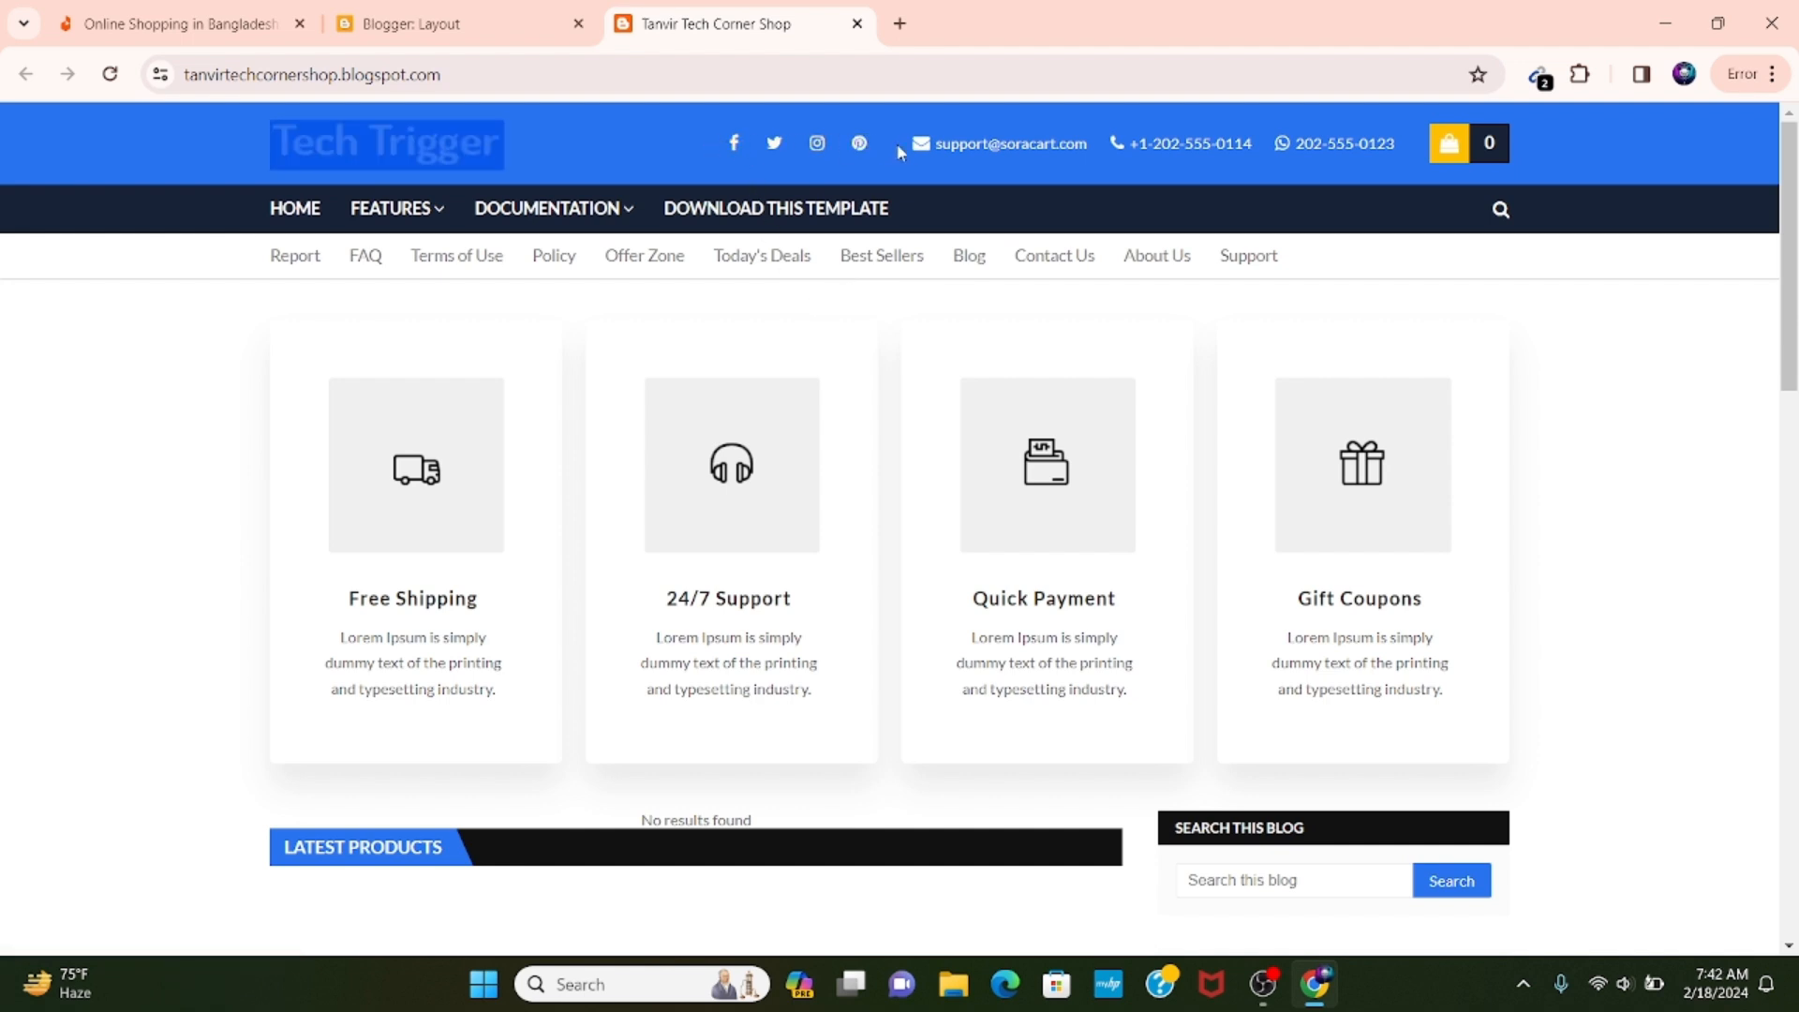
{"action": "left_click", "coordinate": [222, 437]}
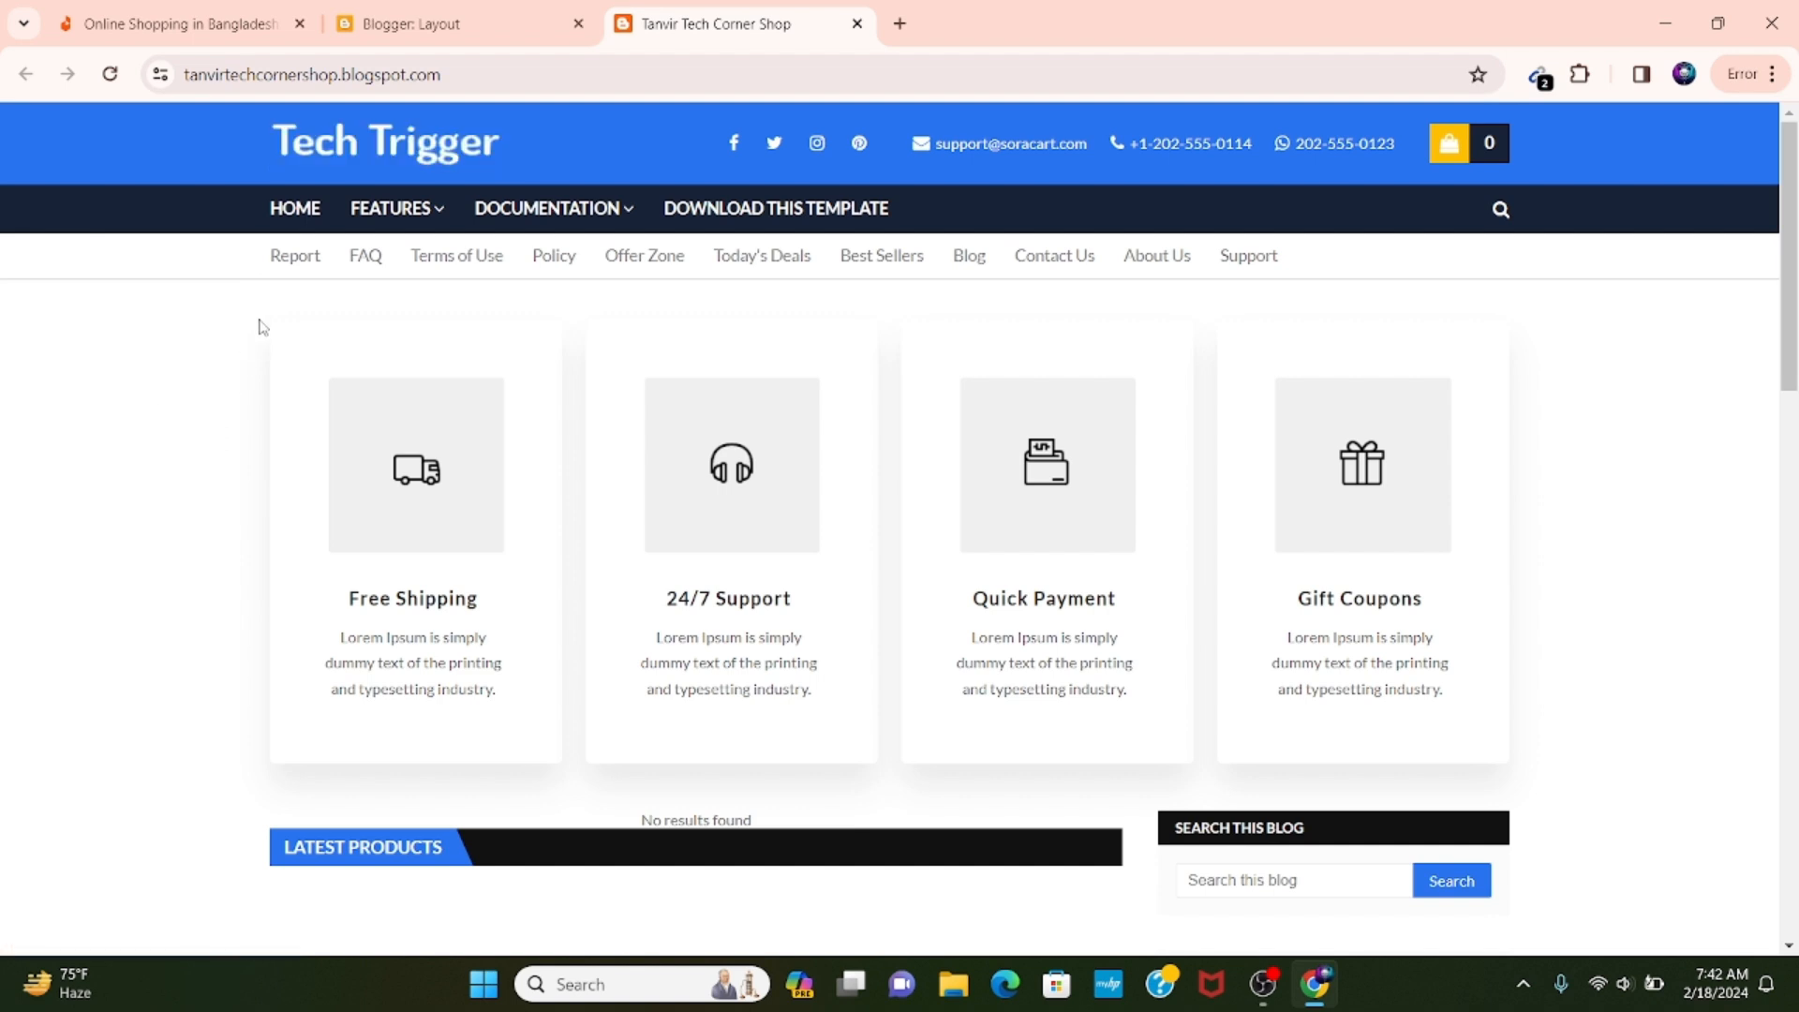
Return to the layout, review the social media links in the Top Social gadget and close it without saving.
{"action": "left_click", "coordinate": [409, 9]}
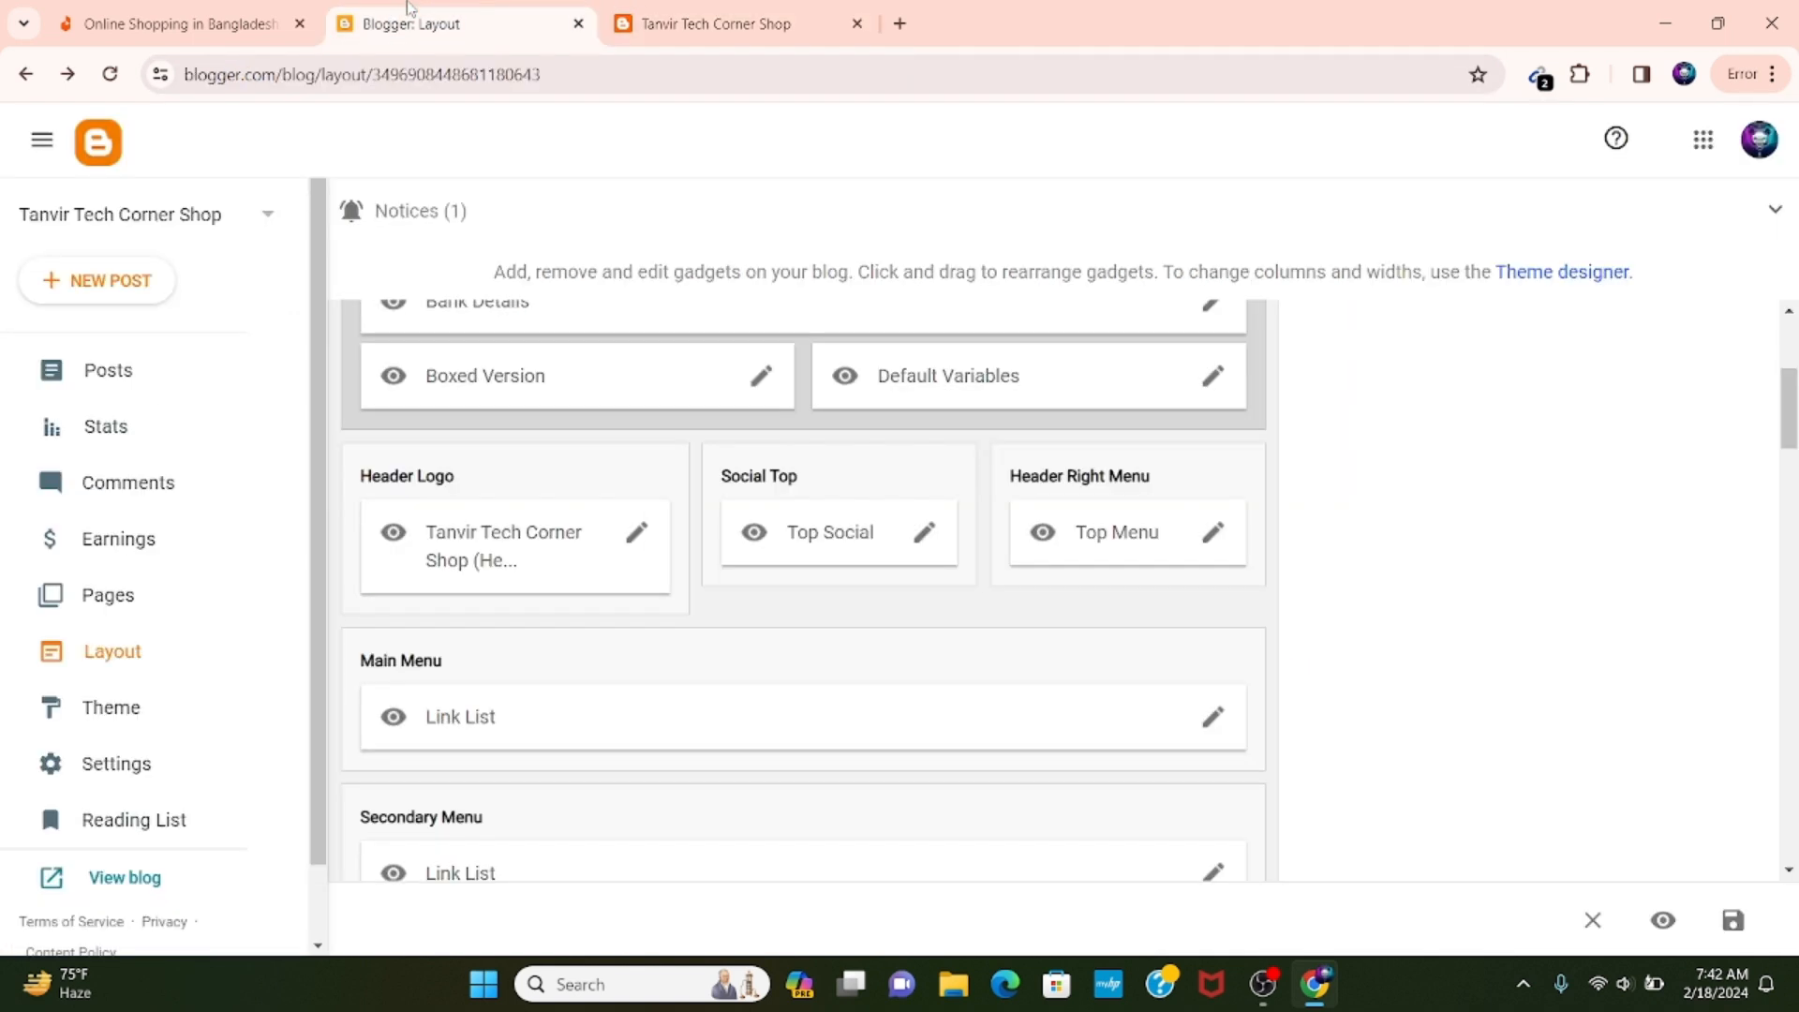
{"action": "left_click", "coordinate": [923, 532]}
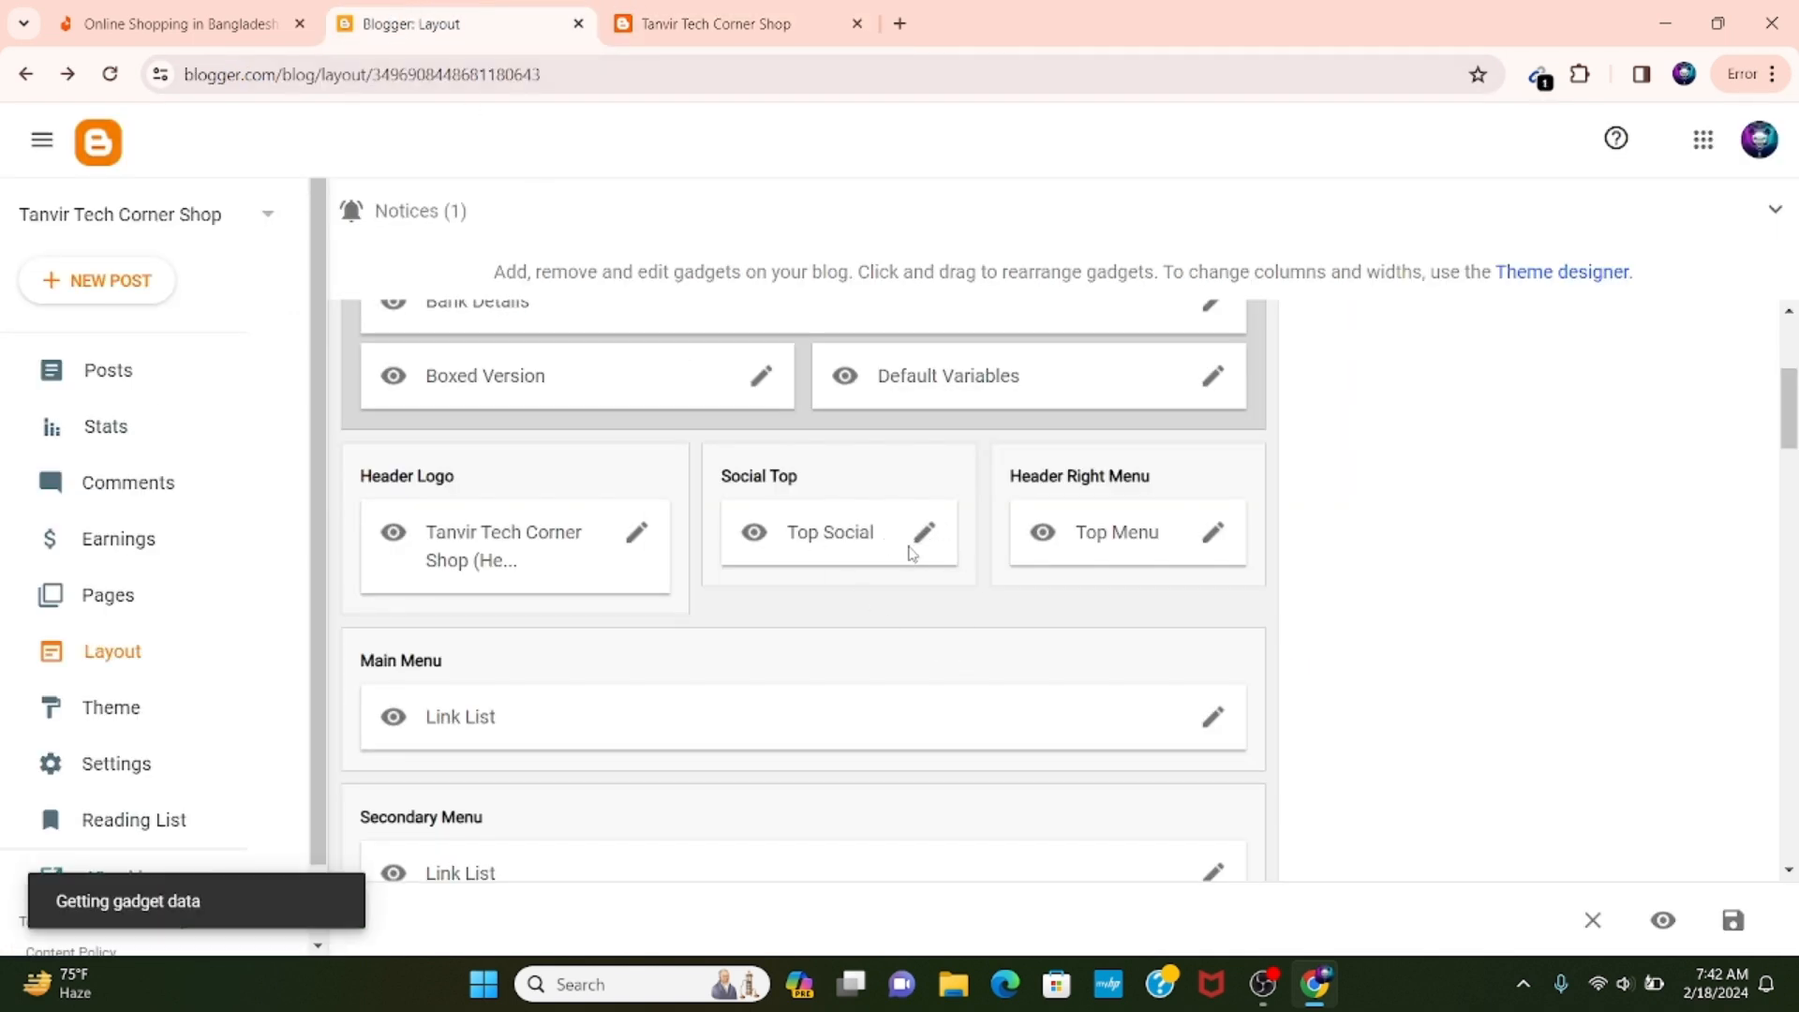
{"action": "scroll", "coordinate": [904, 542], "scroll_direction": "down", "scroll_amount": 3}
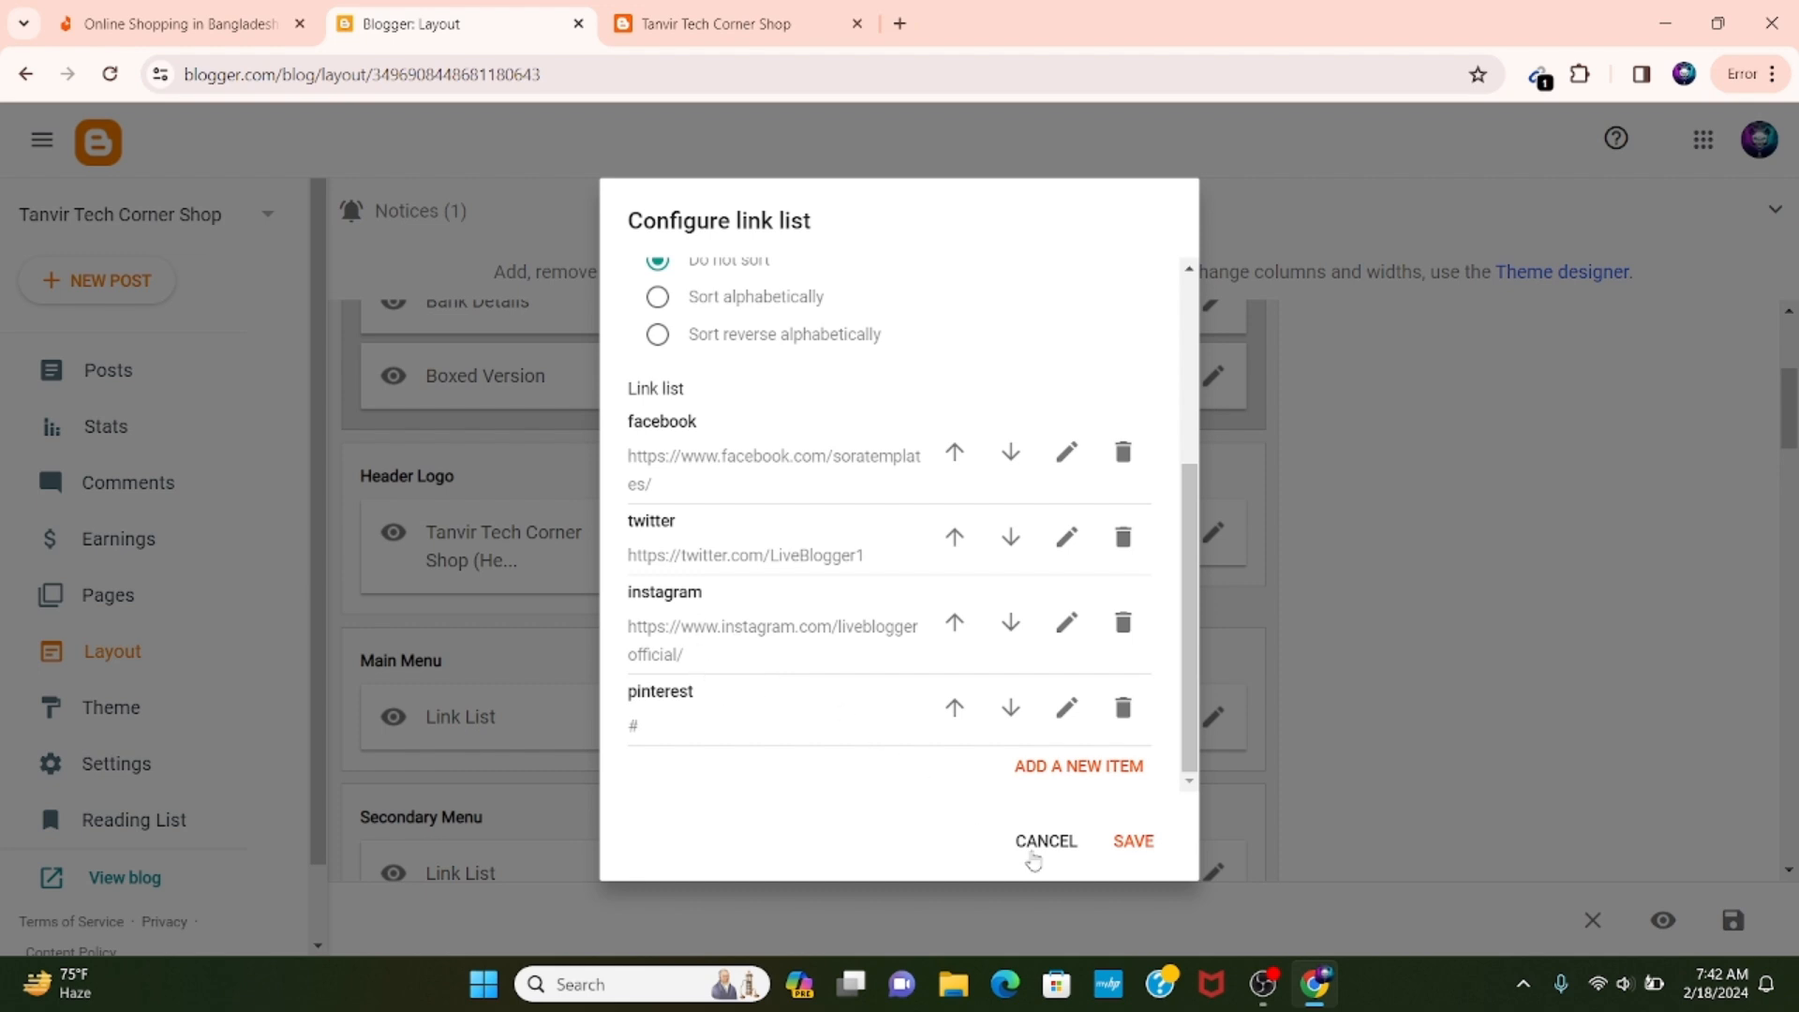
{"action": "left_click", "coordinate": [1030, 846]}
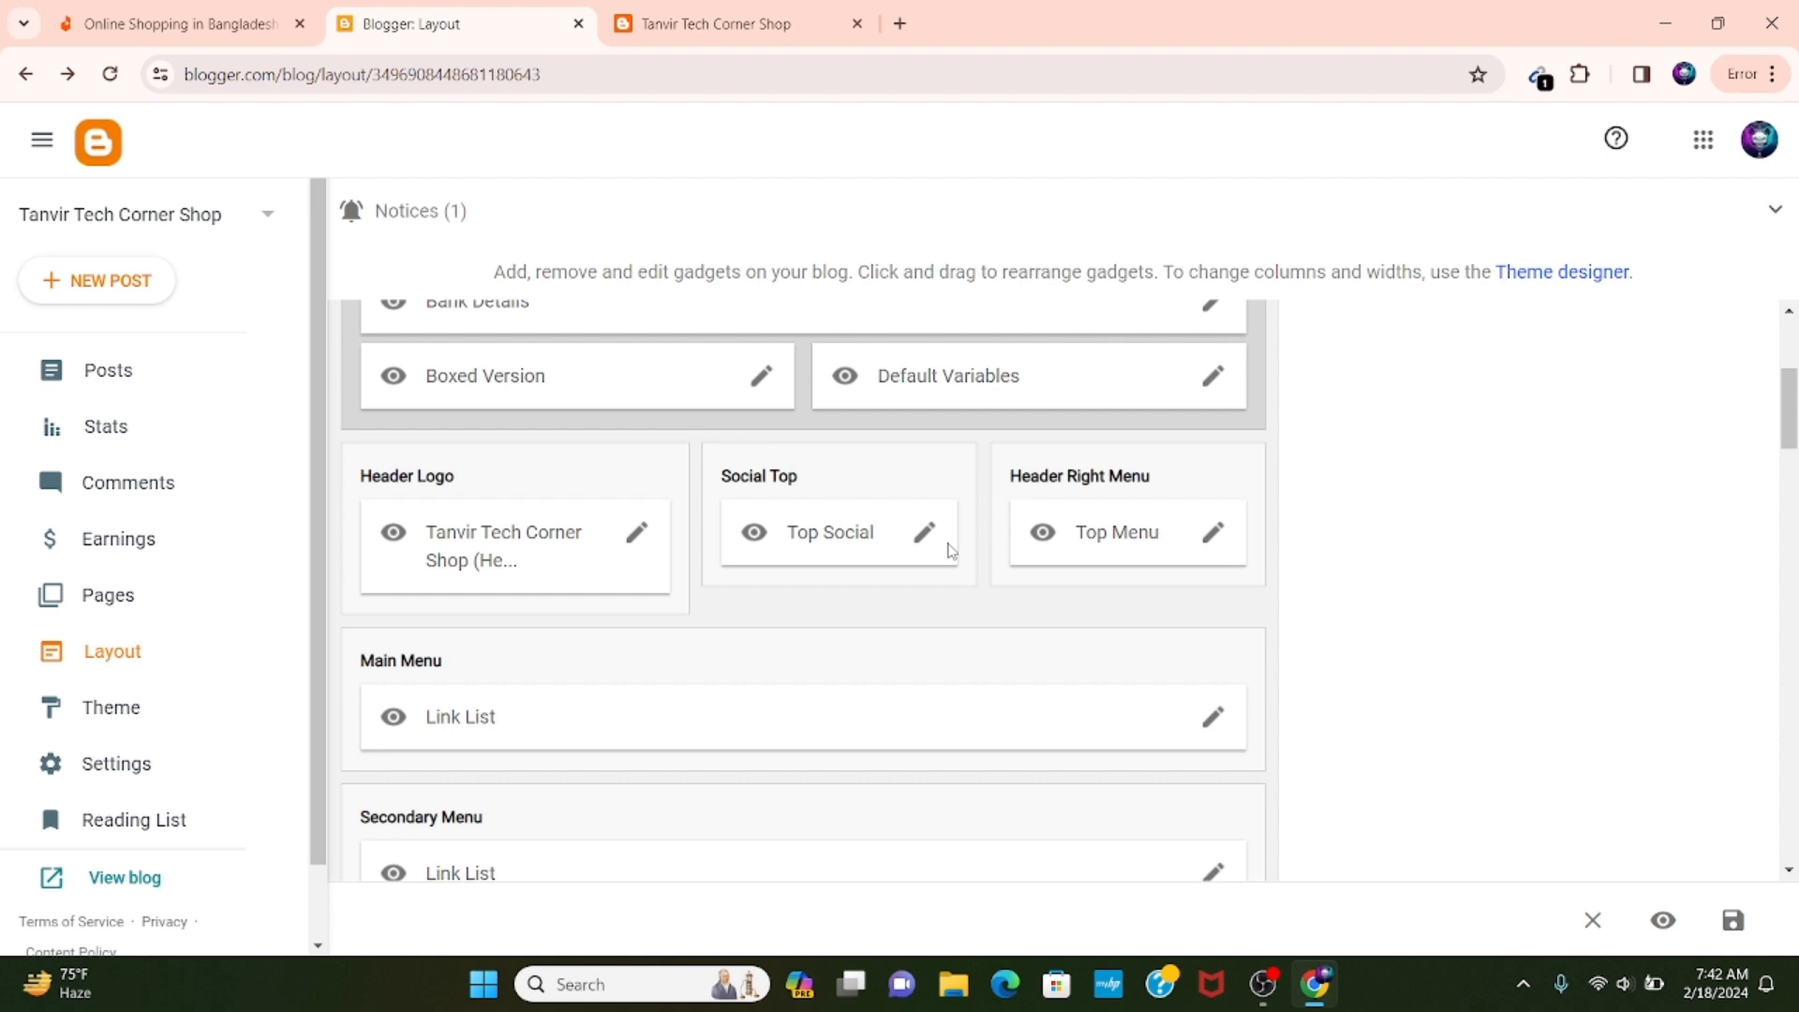
Check the contact details in the live blog's header and review the matching Top Menu link list without saving.
{"action": "scroll", "coordinate": [951, 550], "scroll_direction": "down", "scroll_amount": 2}
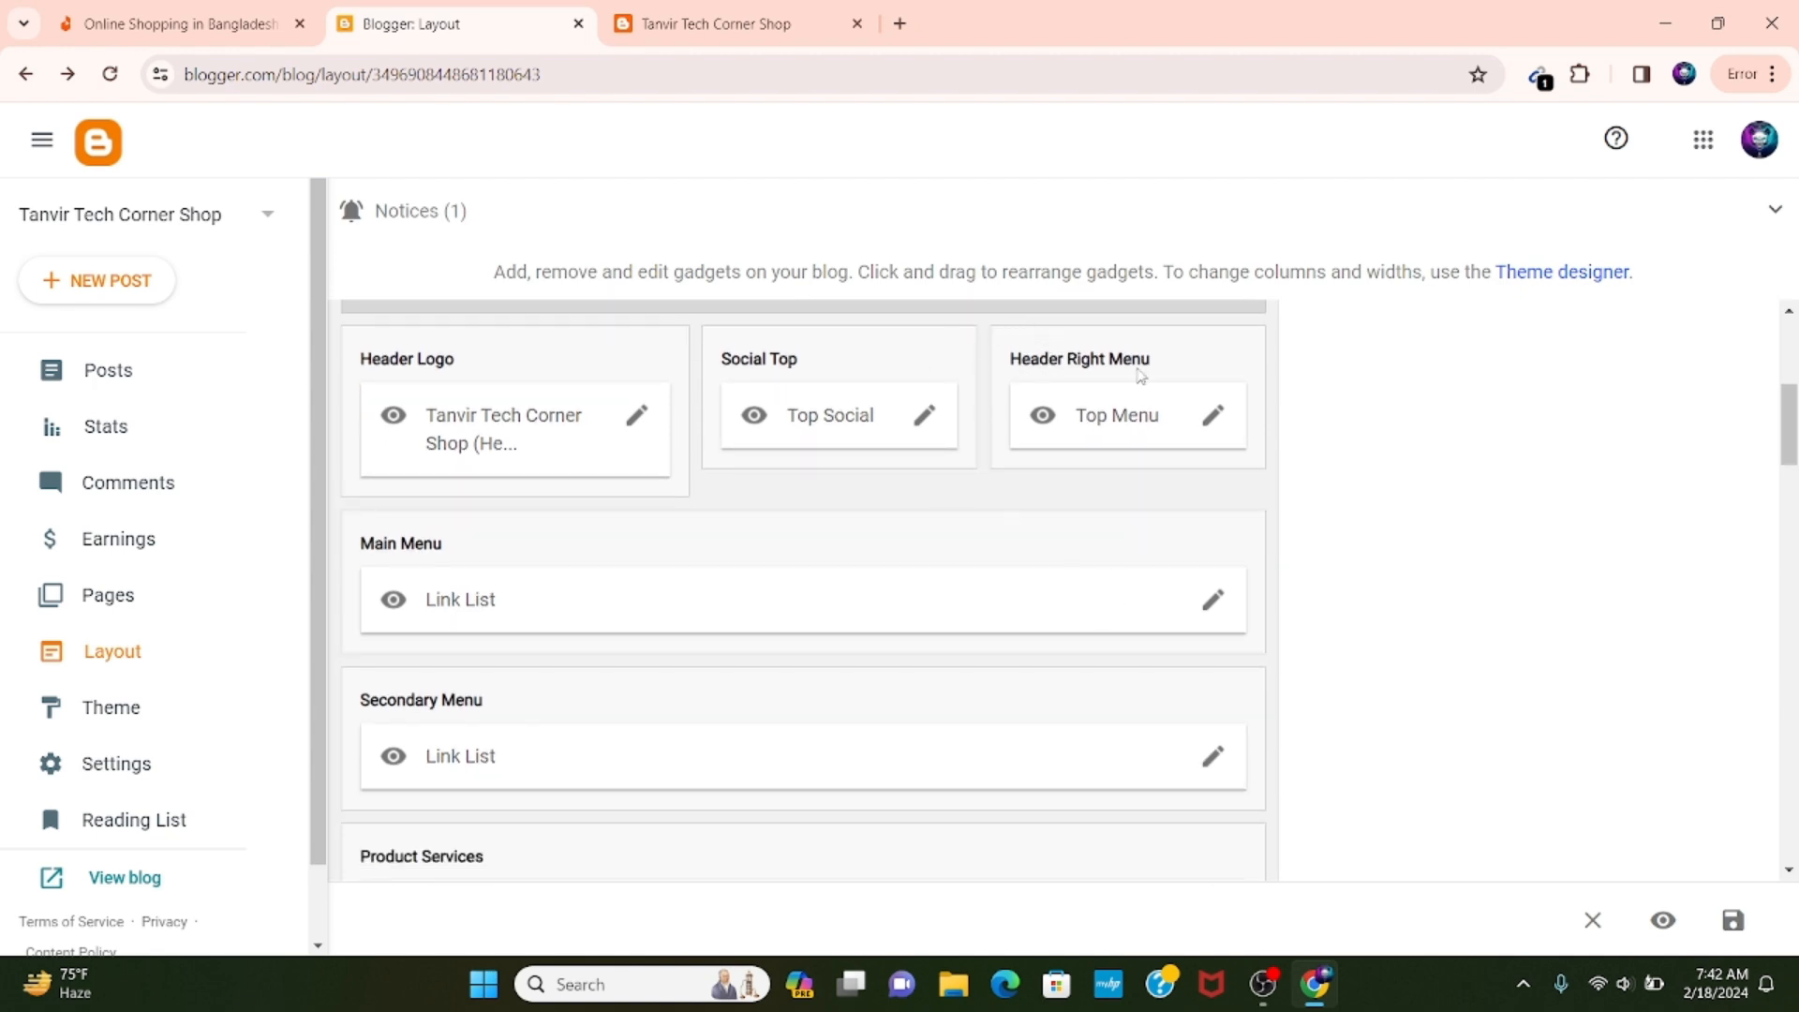
{"action": "left_click", "coordinate": [740, 25]}
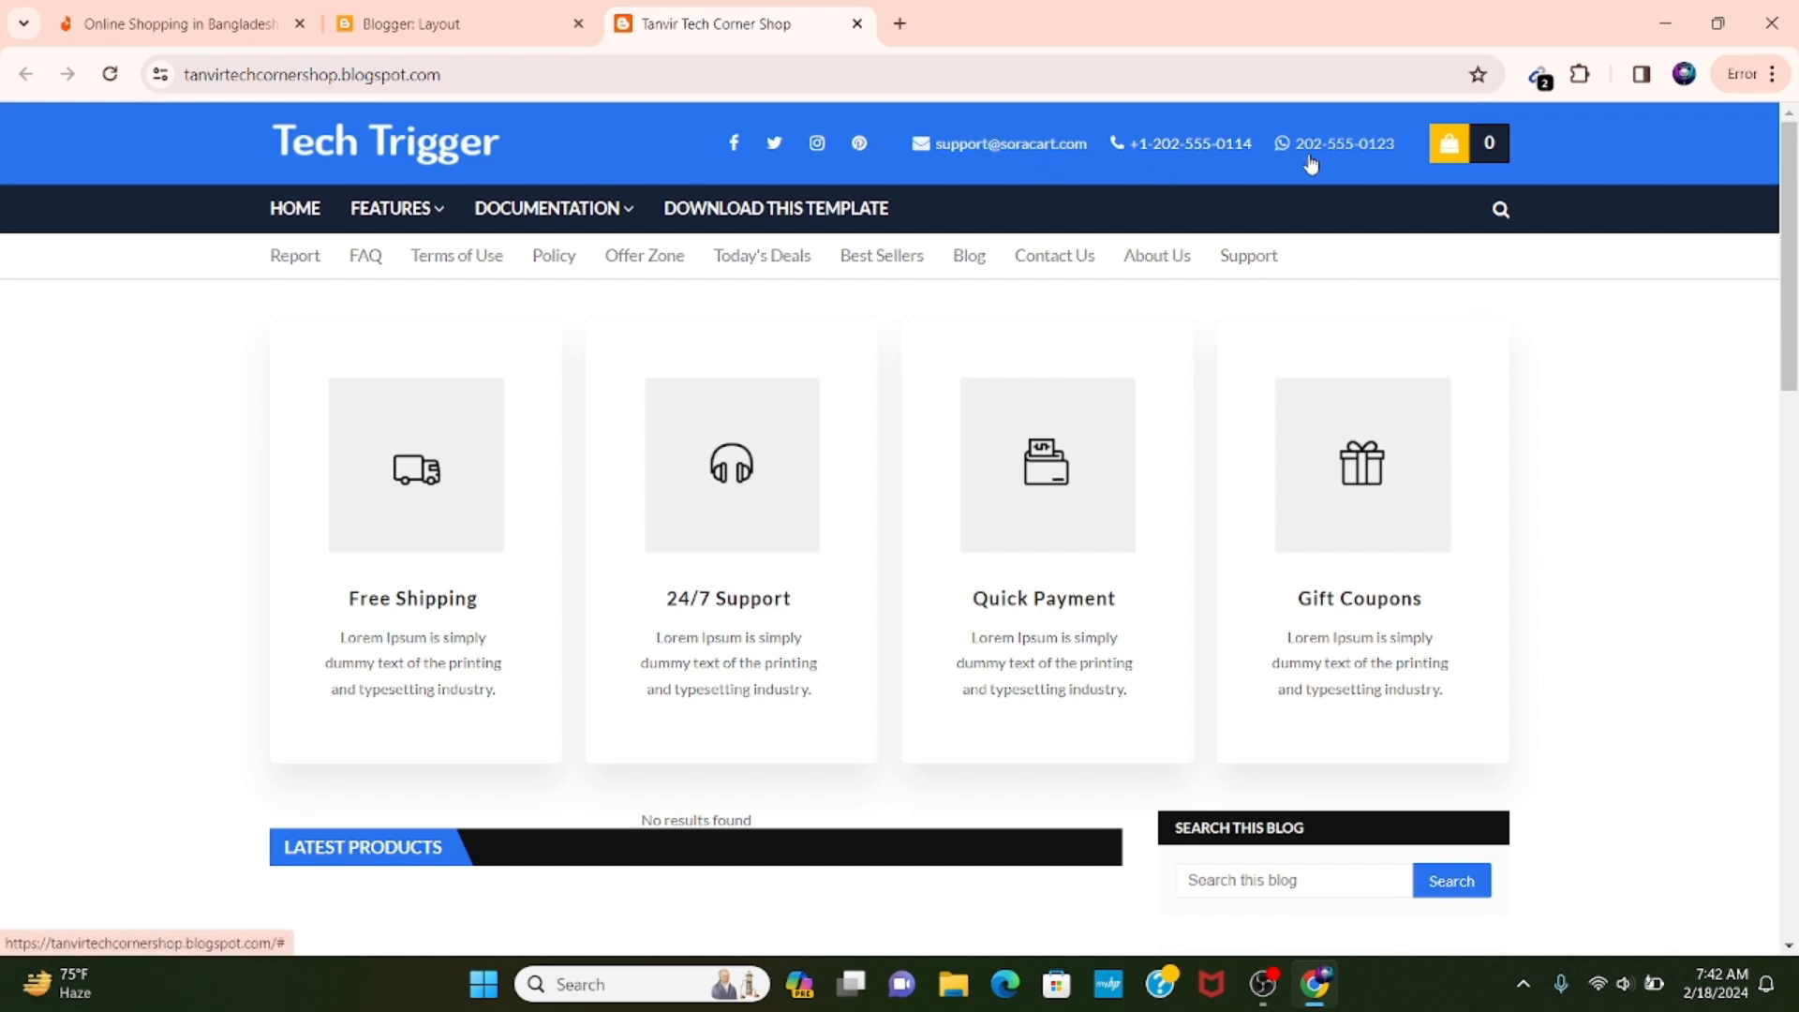
{"action": "left_click", "coordinate": [412, 11]}
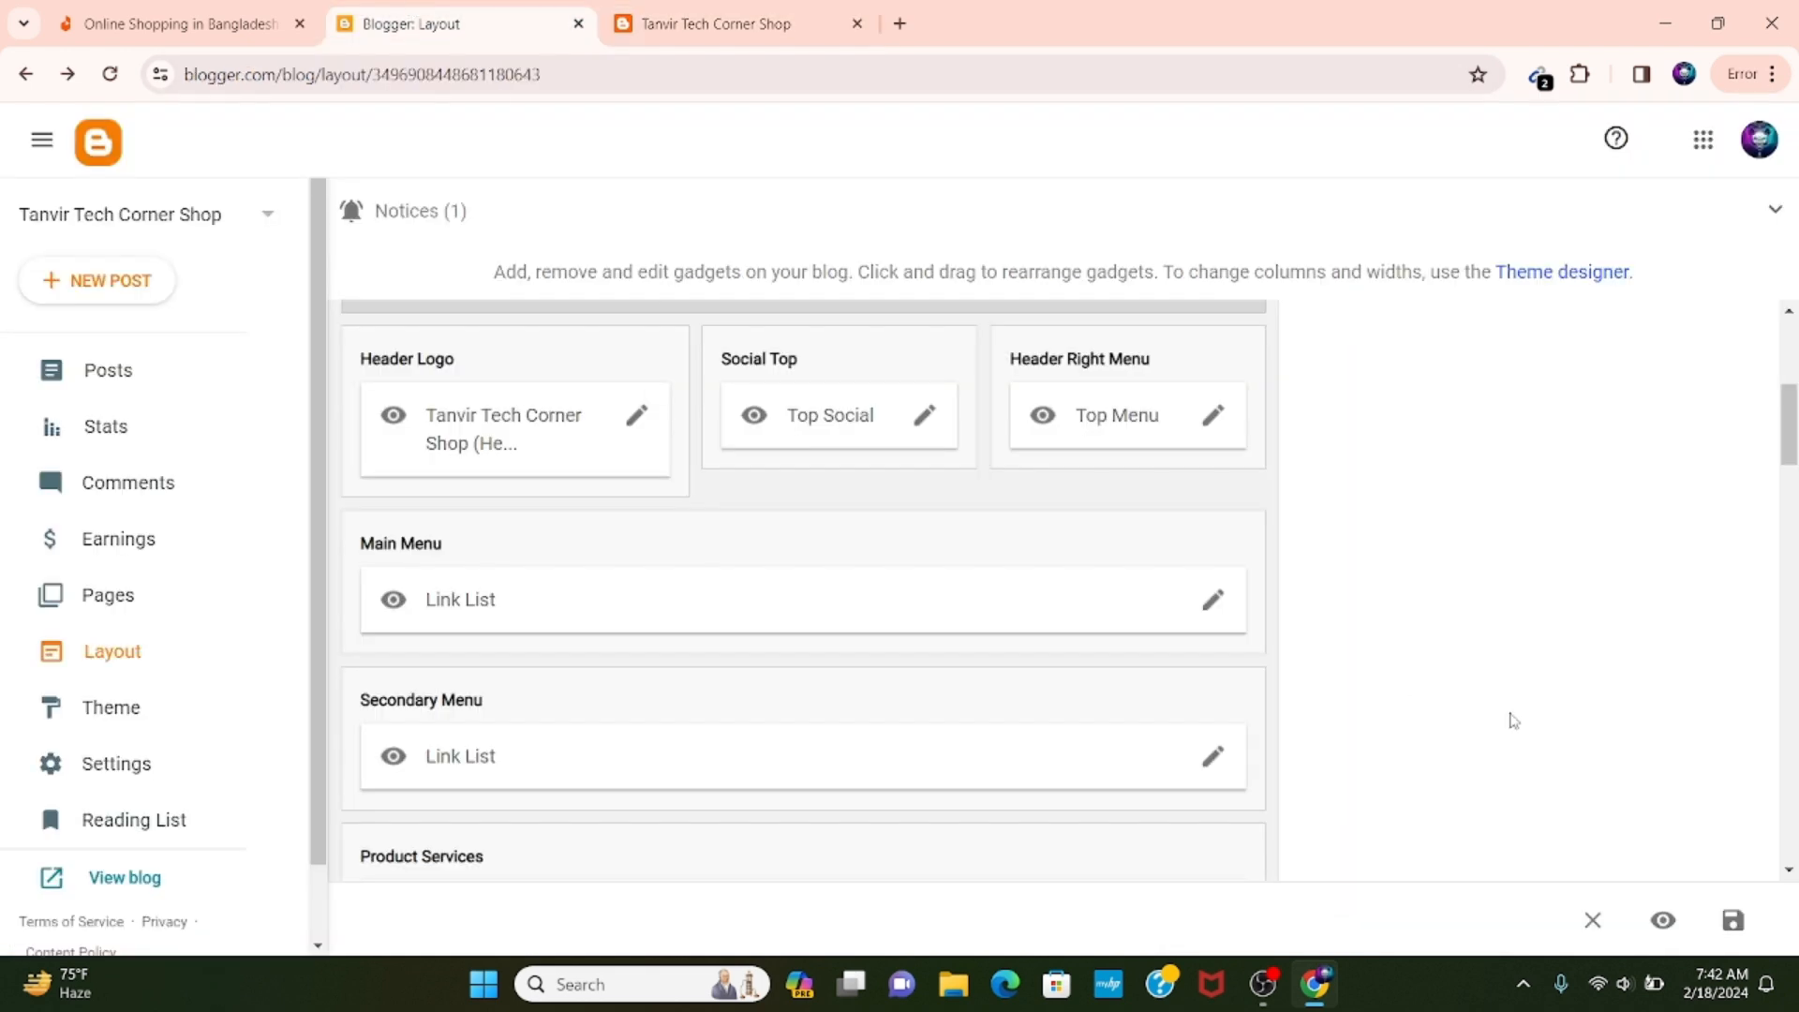
{"action": "left_click", "coordinate": [1212, 415]}
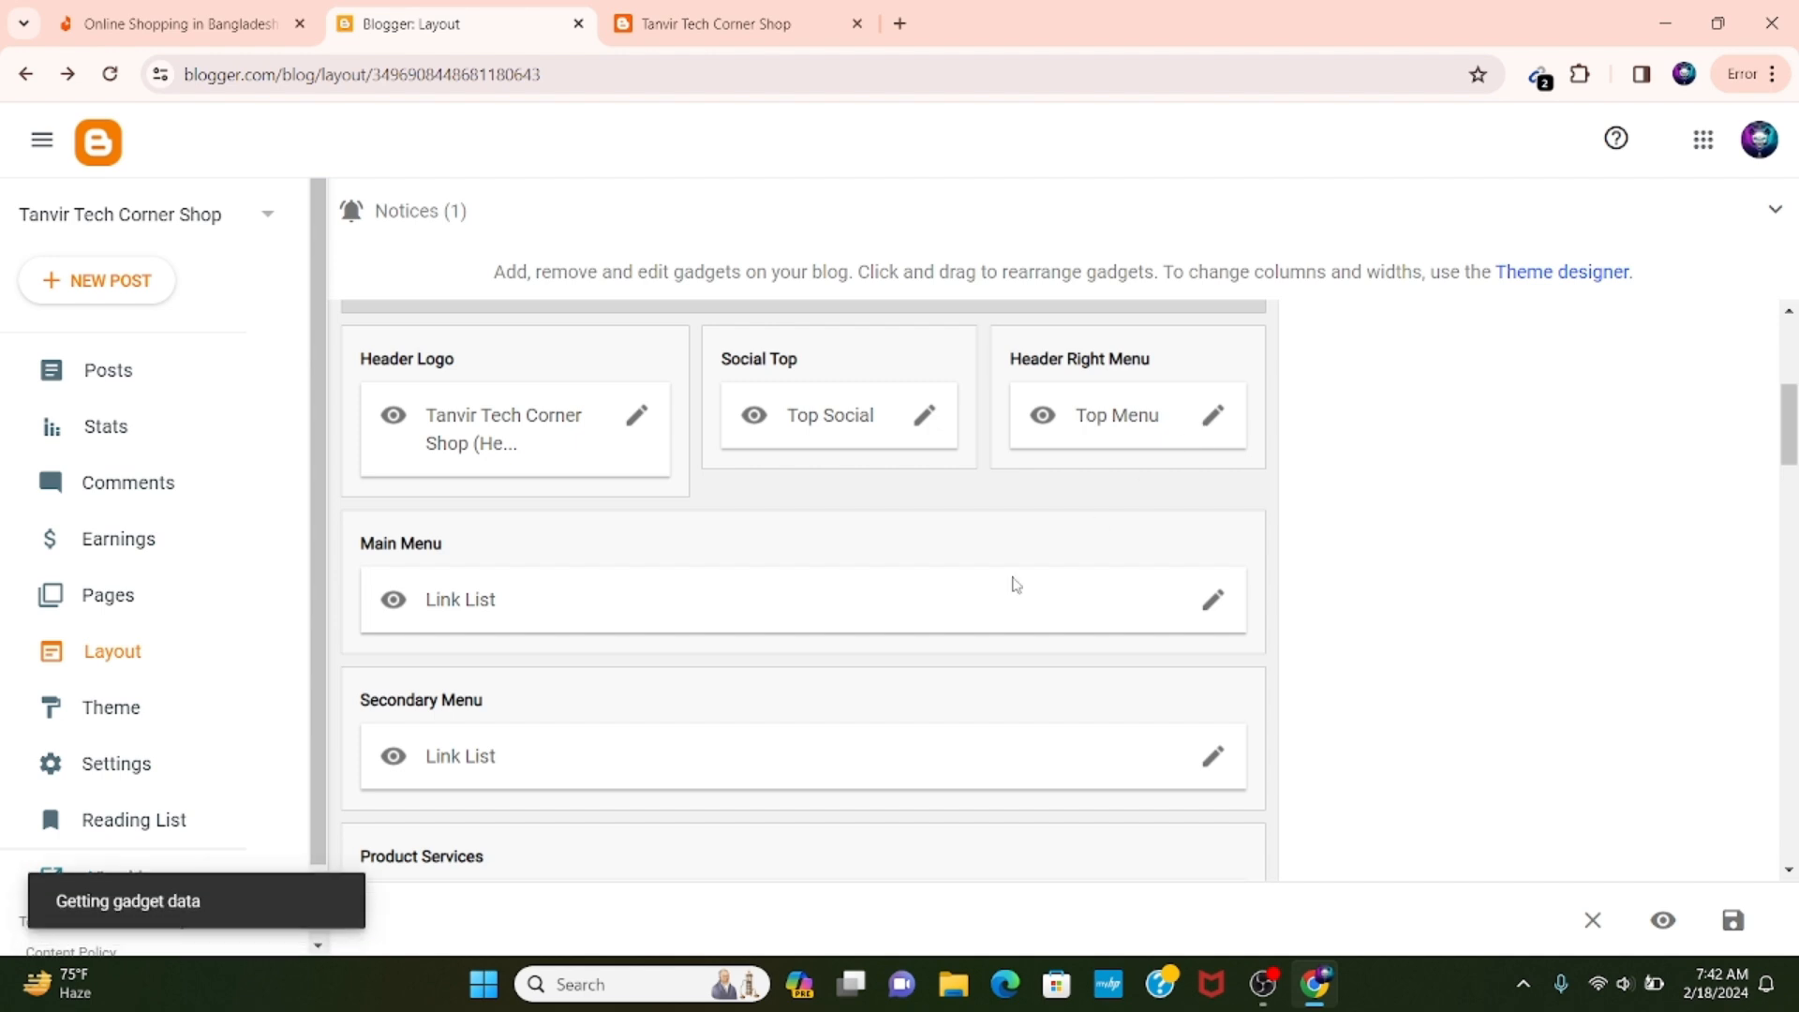
{"action": "scroll", "coordinate": [794, 630], "scroll_direction": "down", "scroll_amount": 3}
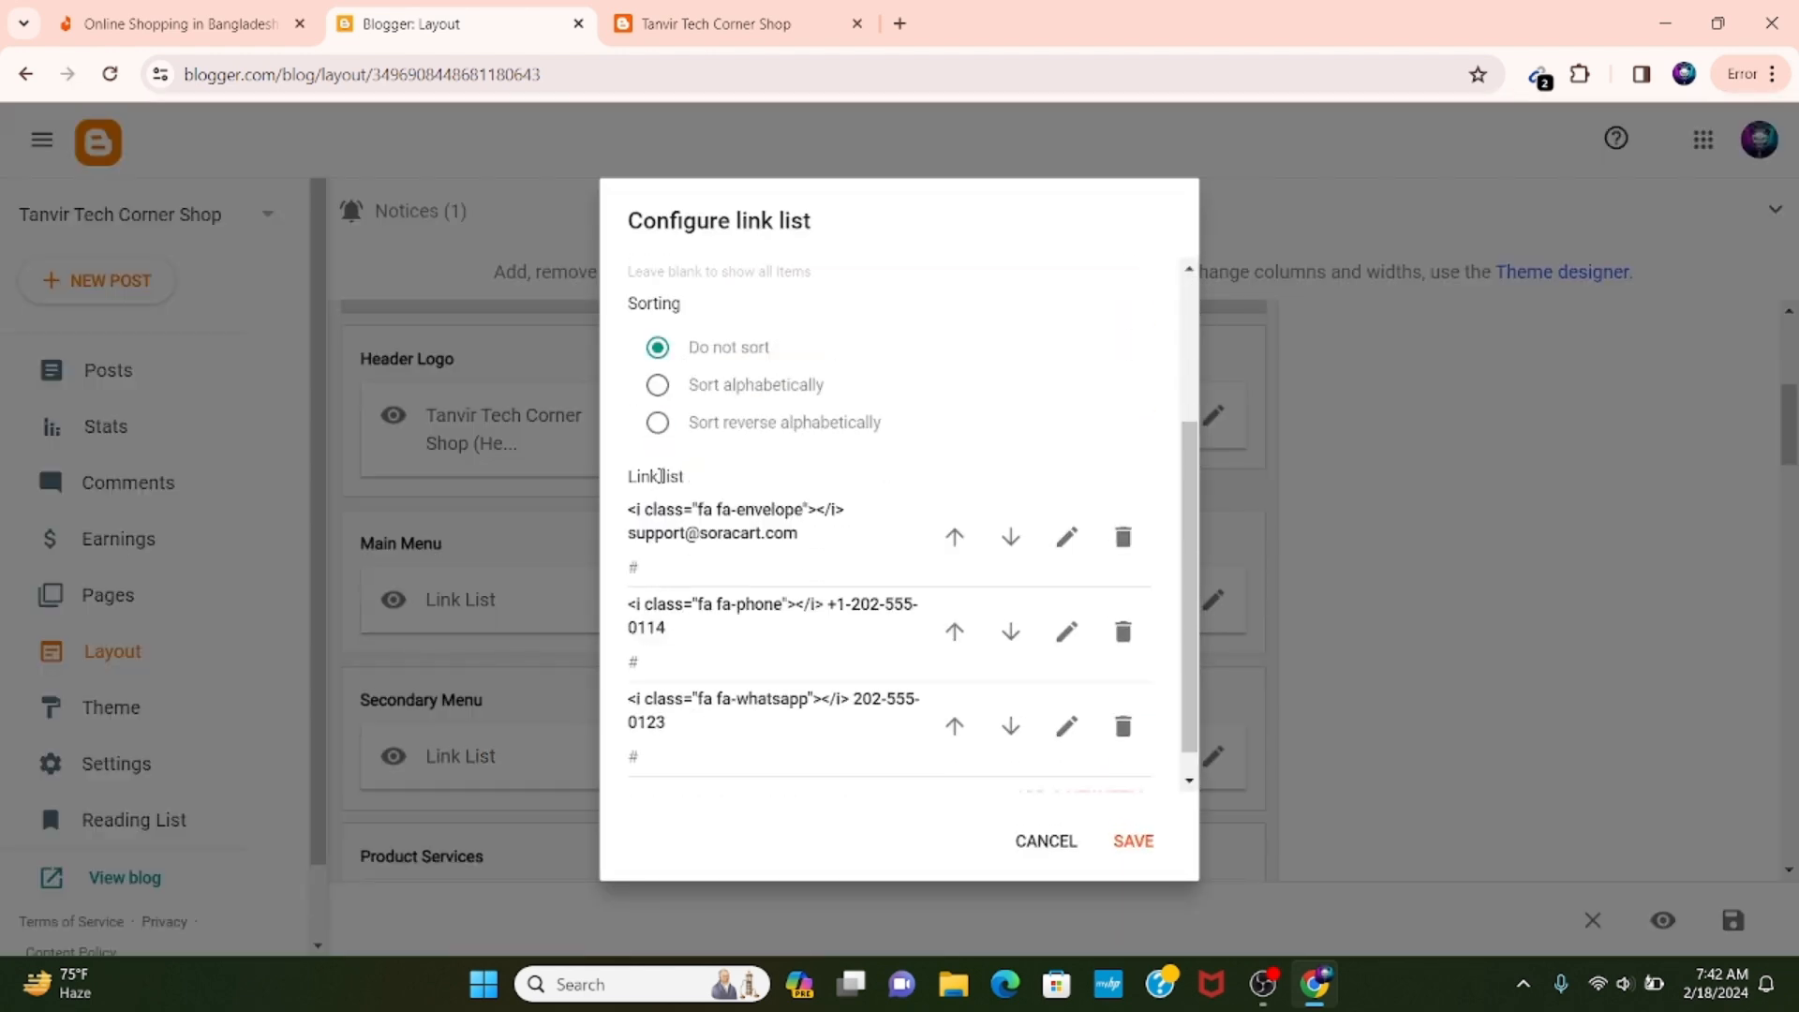
{"action": "scroll", "coordinate": [717, 598], "scroll_direction": "down", "scroll_amount": 1}
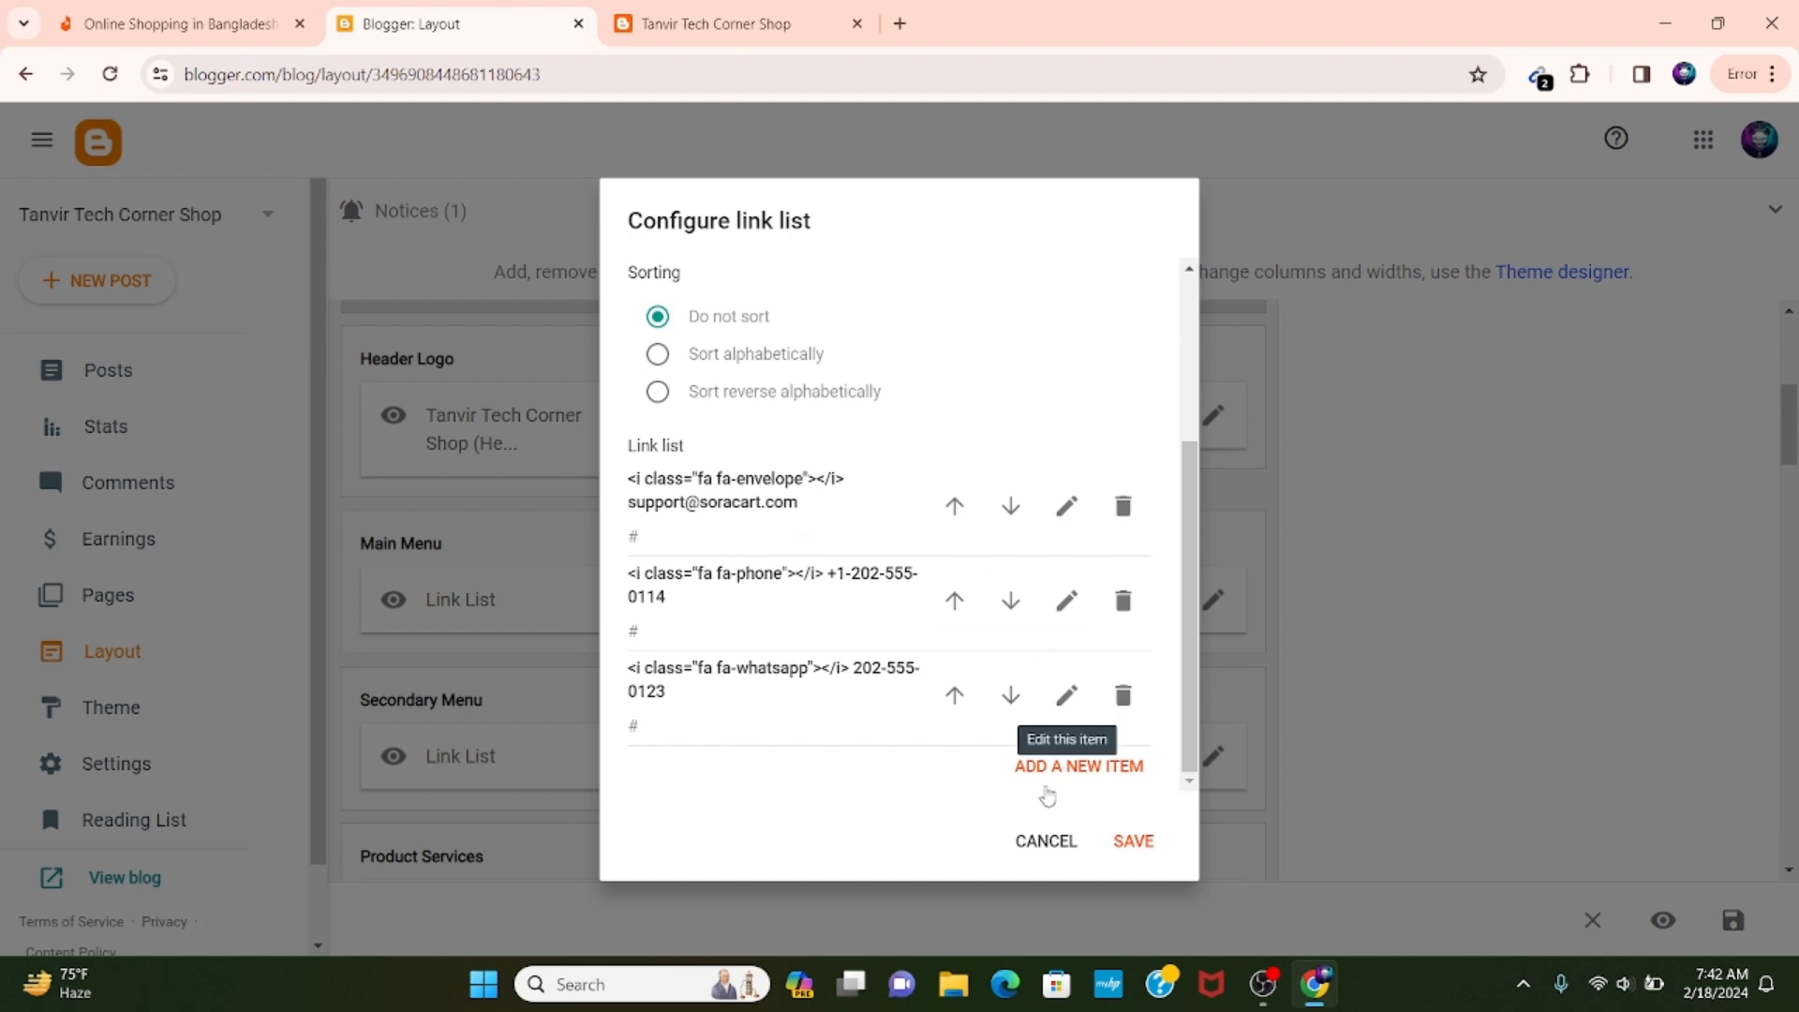
{"action": "left_click", "coordinate": [1045, 843]}
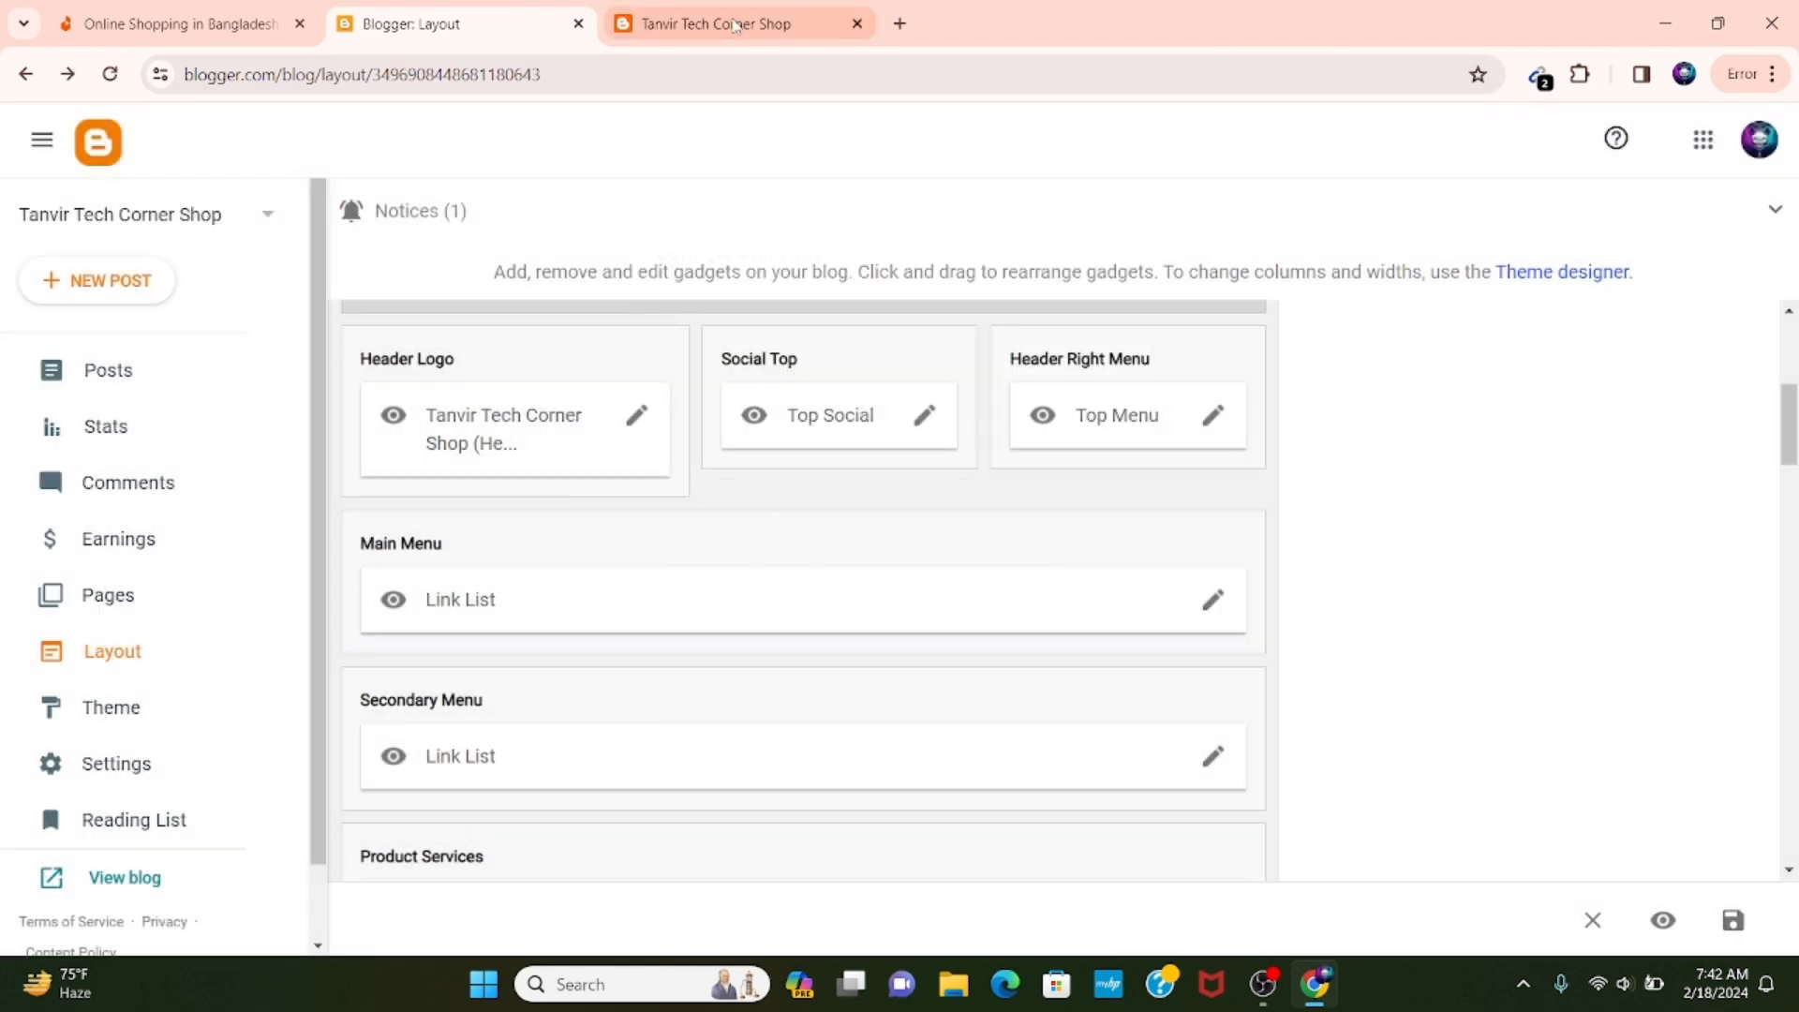
Compare the live blog's header contacts and menu bars with the Top Menu, Main Menu and Secondary Menu gadgets in the layout.
{"action": "left_click", "coordinate": [716, 23]}
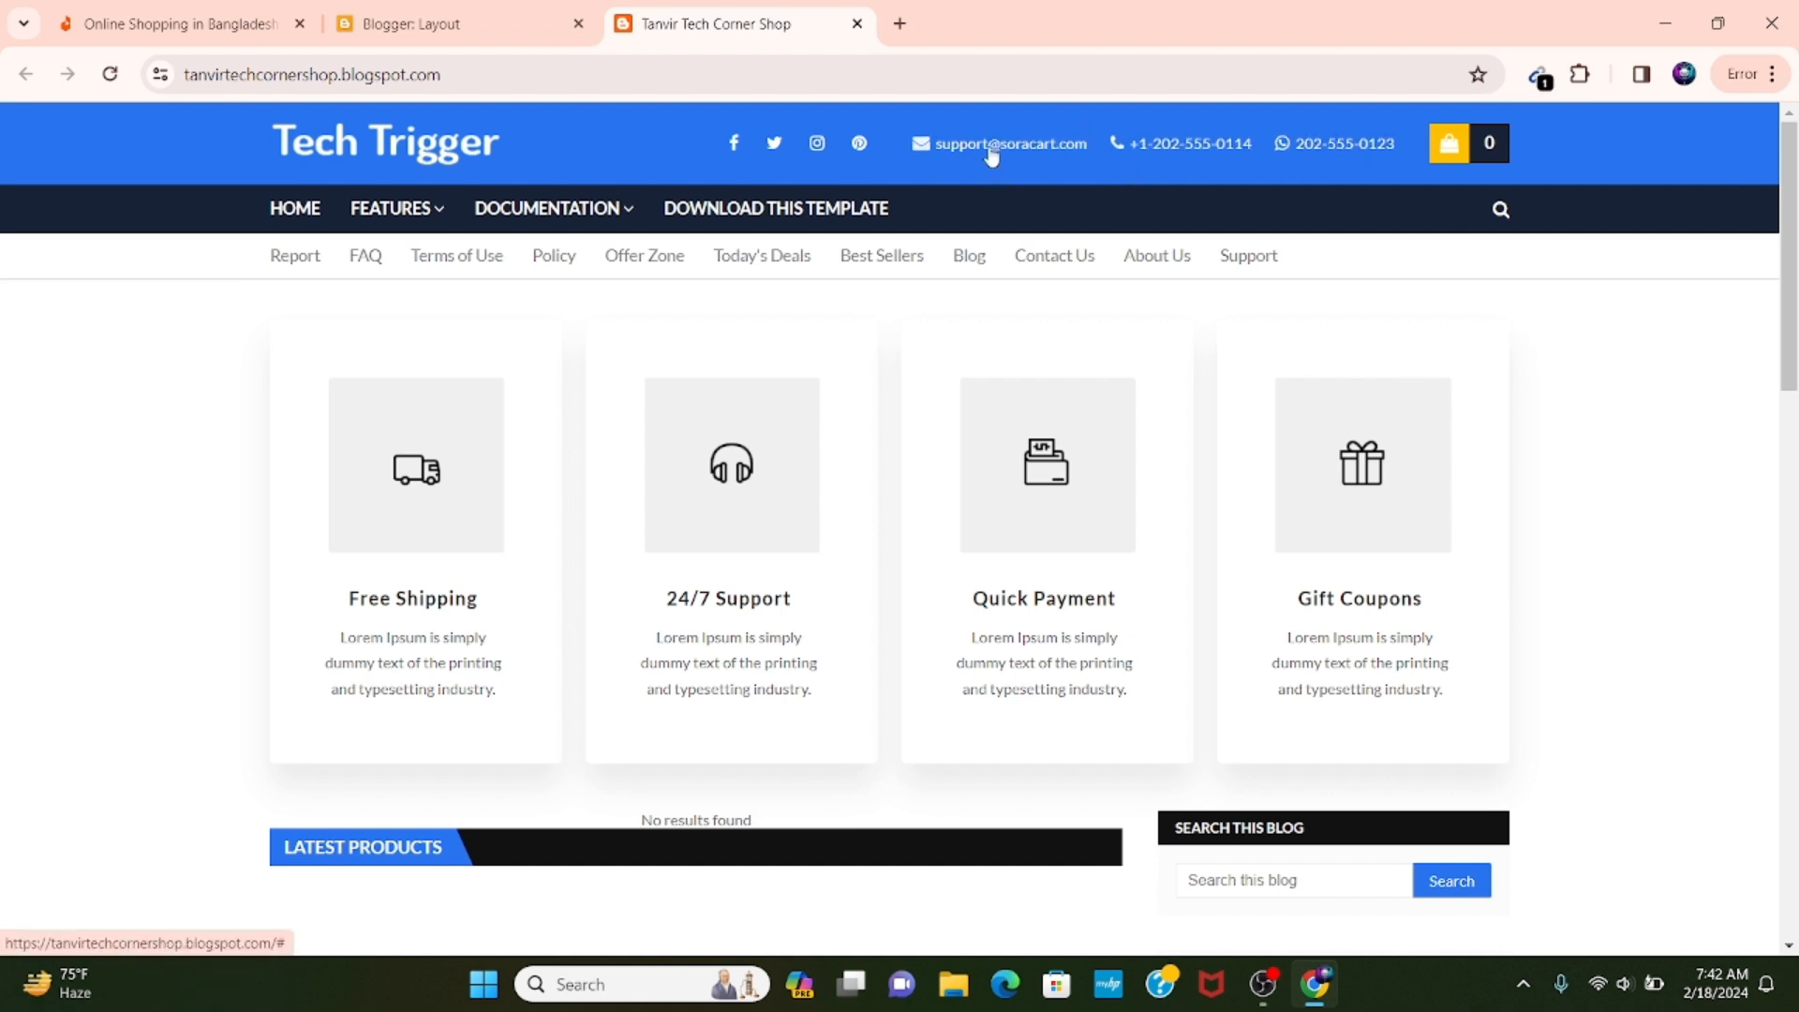
{"action": "left_click", "coordinate": [471, 12]}
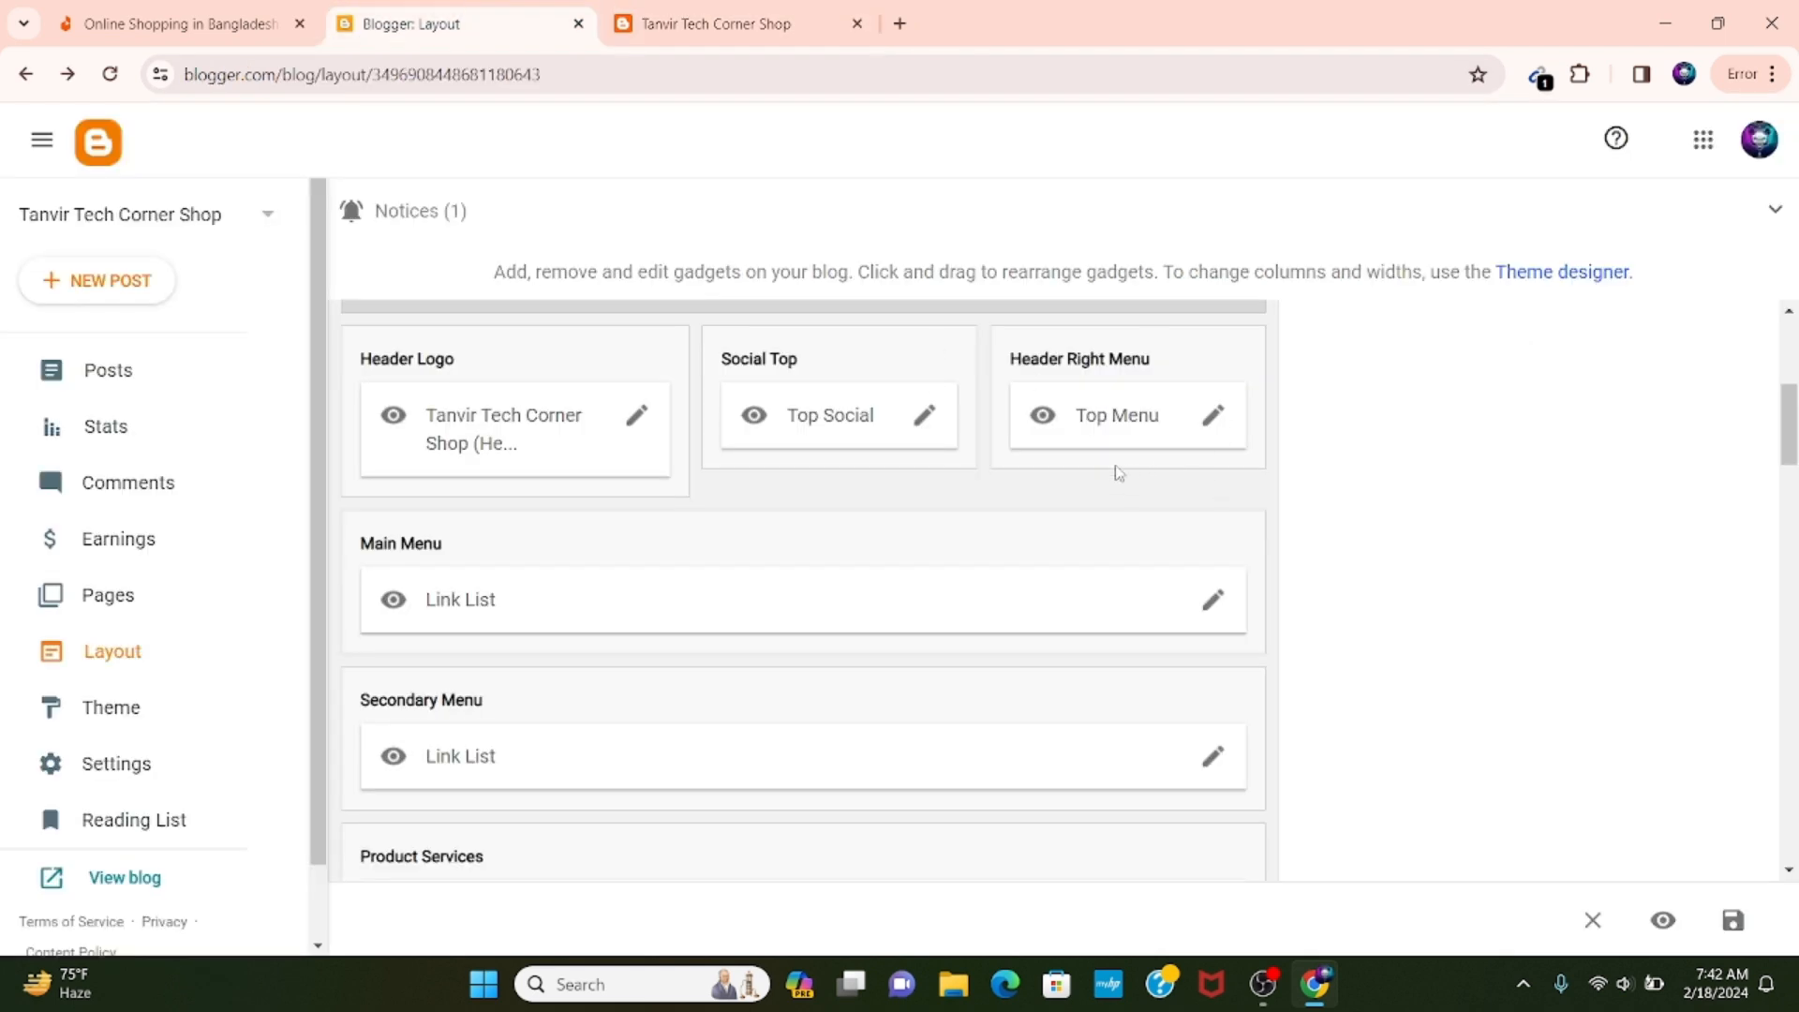
{"action": "scroll", "coordinate": [776, 514], "scroll_direction": "down", "scroll_amount": 3}
{"action": "scroll", "coordinate": [747, 502], "scroll_direction": "up", "scroll_amount": 1}
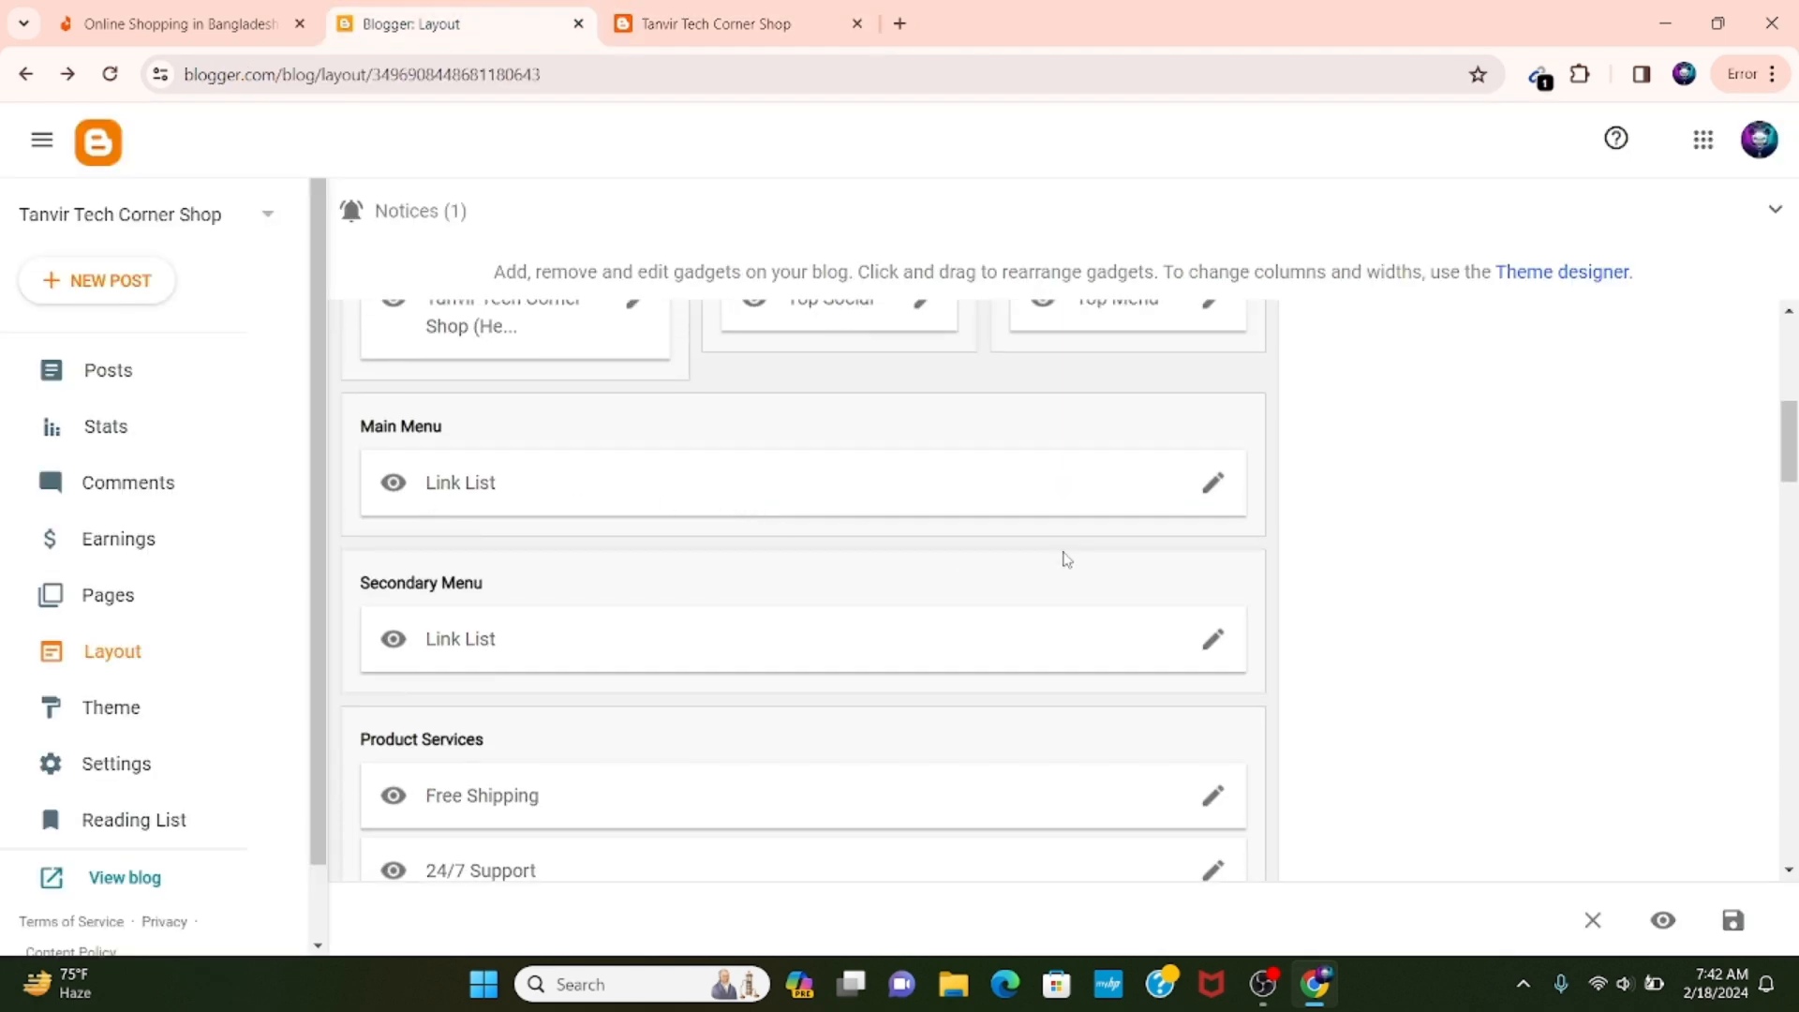
{"action": "left_click", "coordinate": [661, 18]}
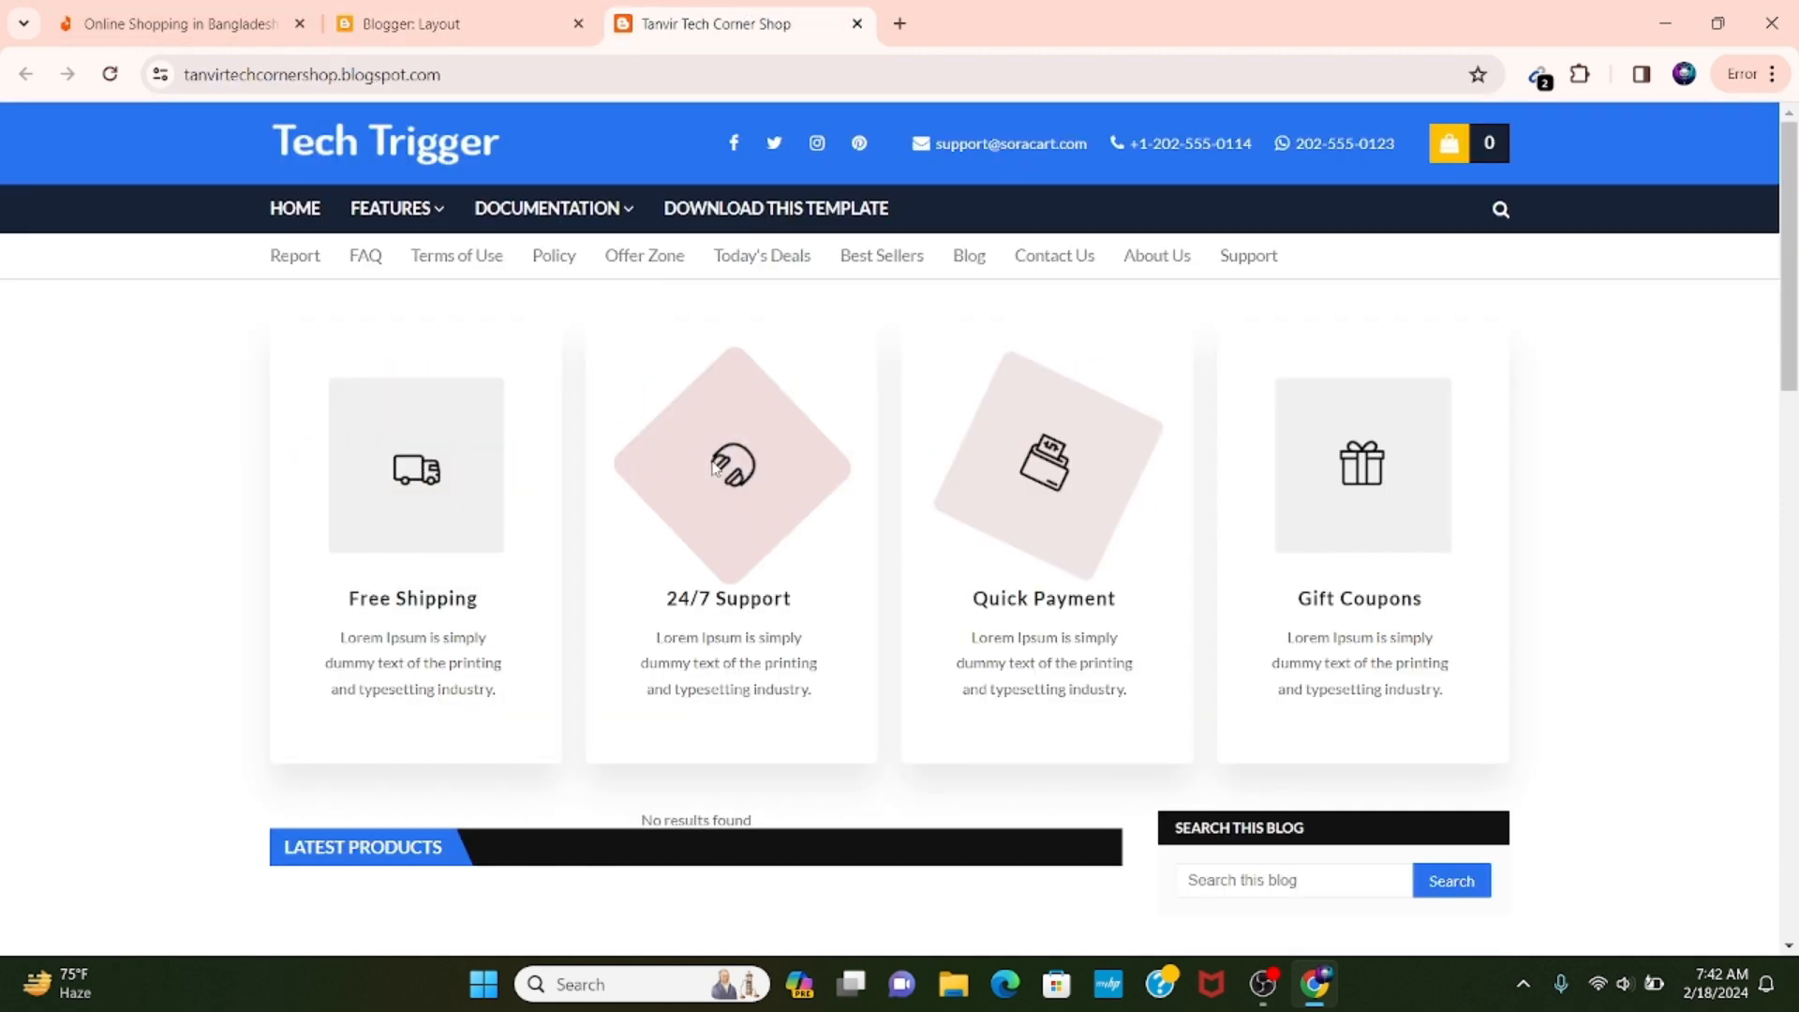
{"action": "left_click", "coordinate": [507, 10]}
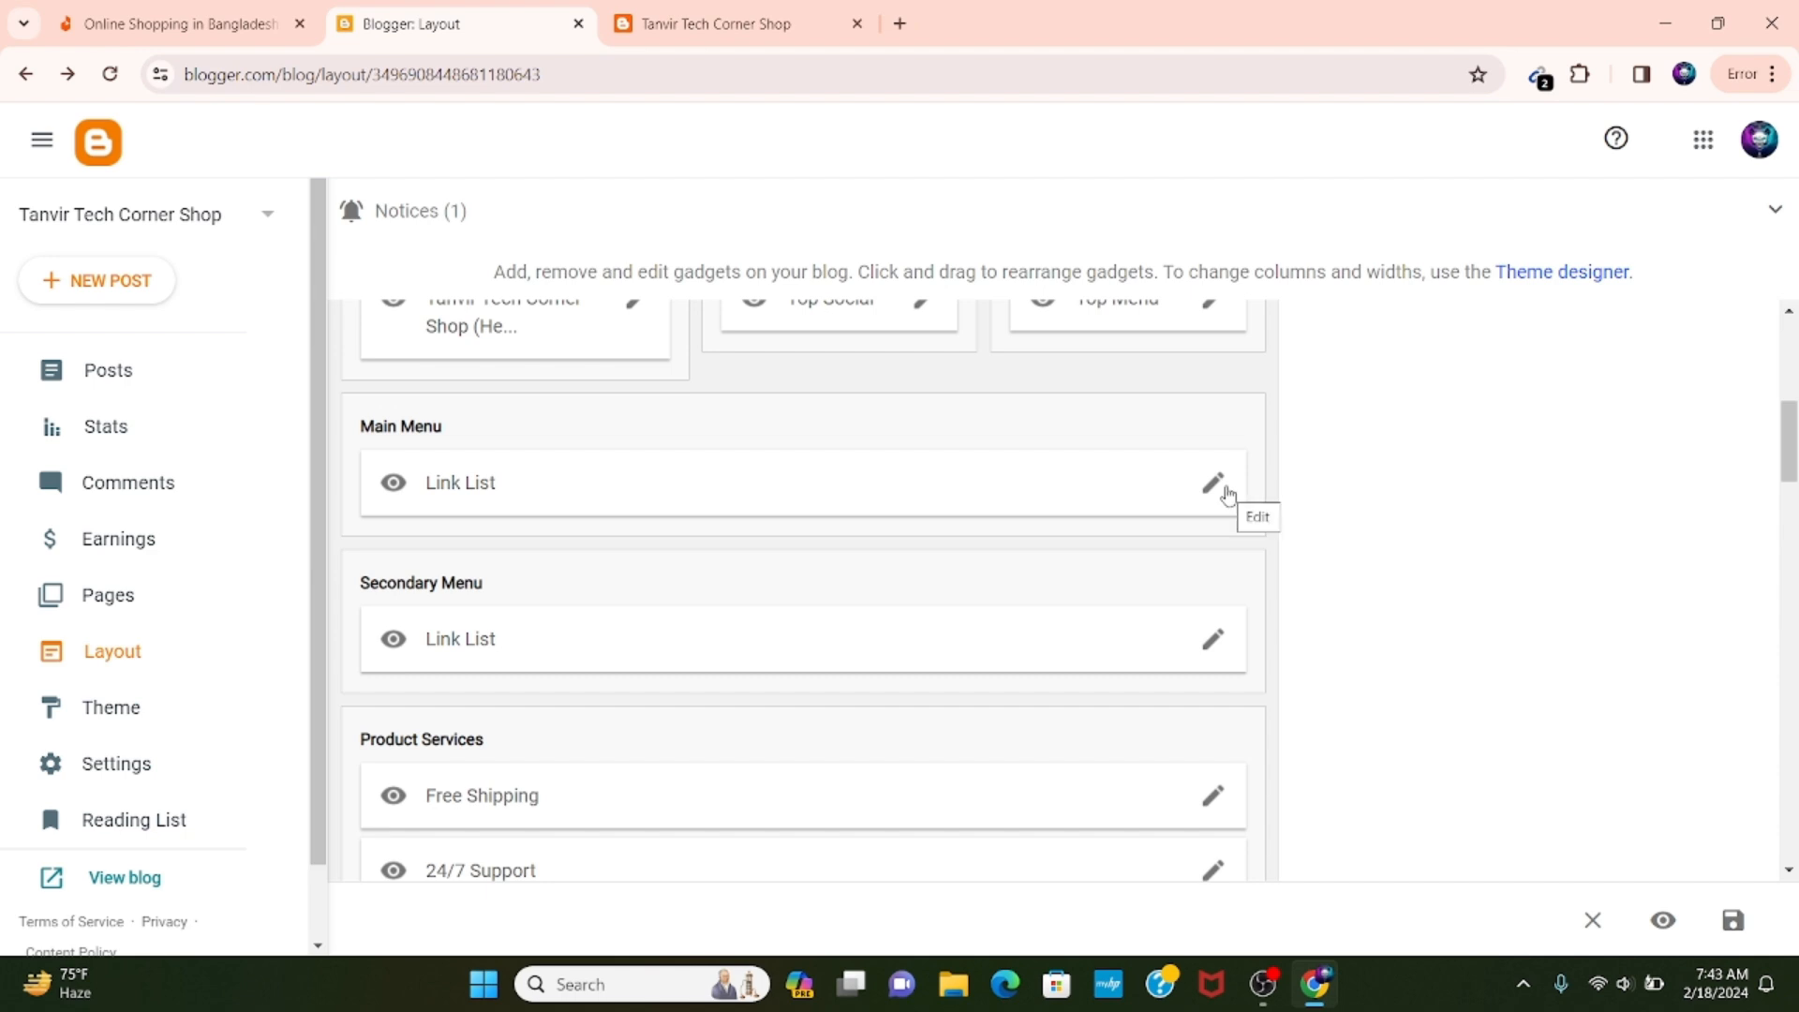
Compare the Product Services gadgets in the layout with the service cards on the live blog.
{"action": "scroll", "coordinate": [992, 634], "scroll_direction": "down", "scroll_amount": 1}
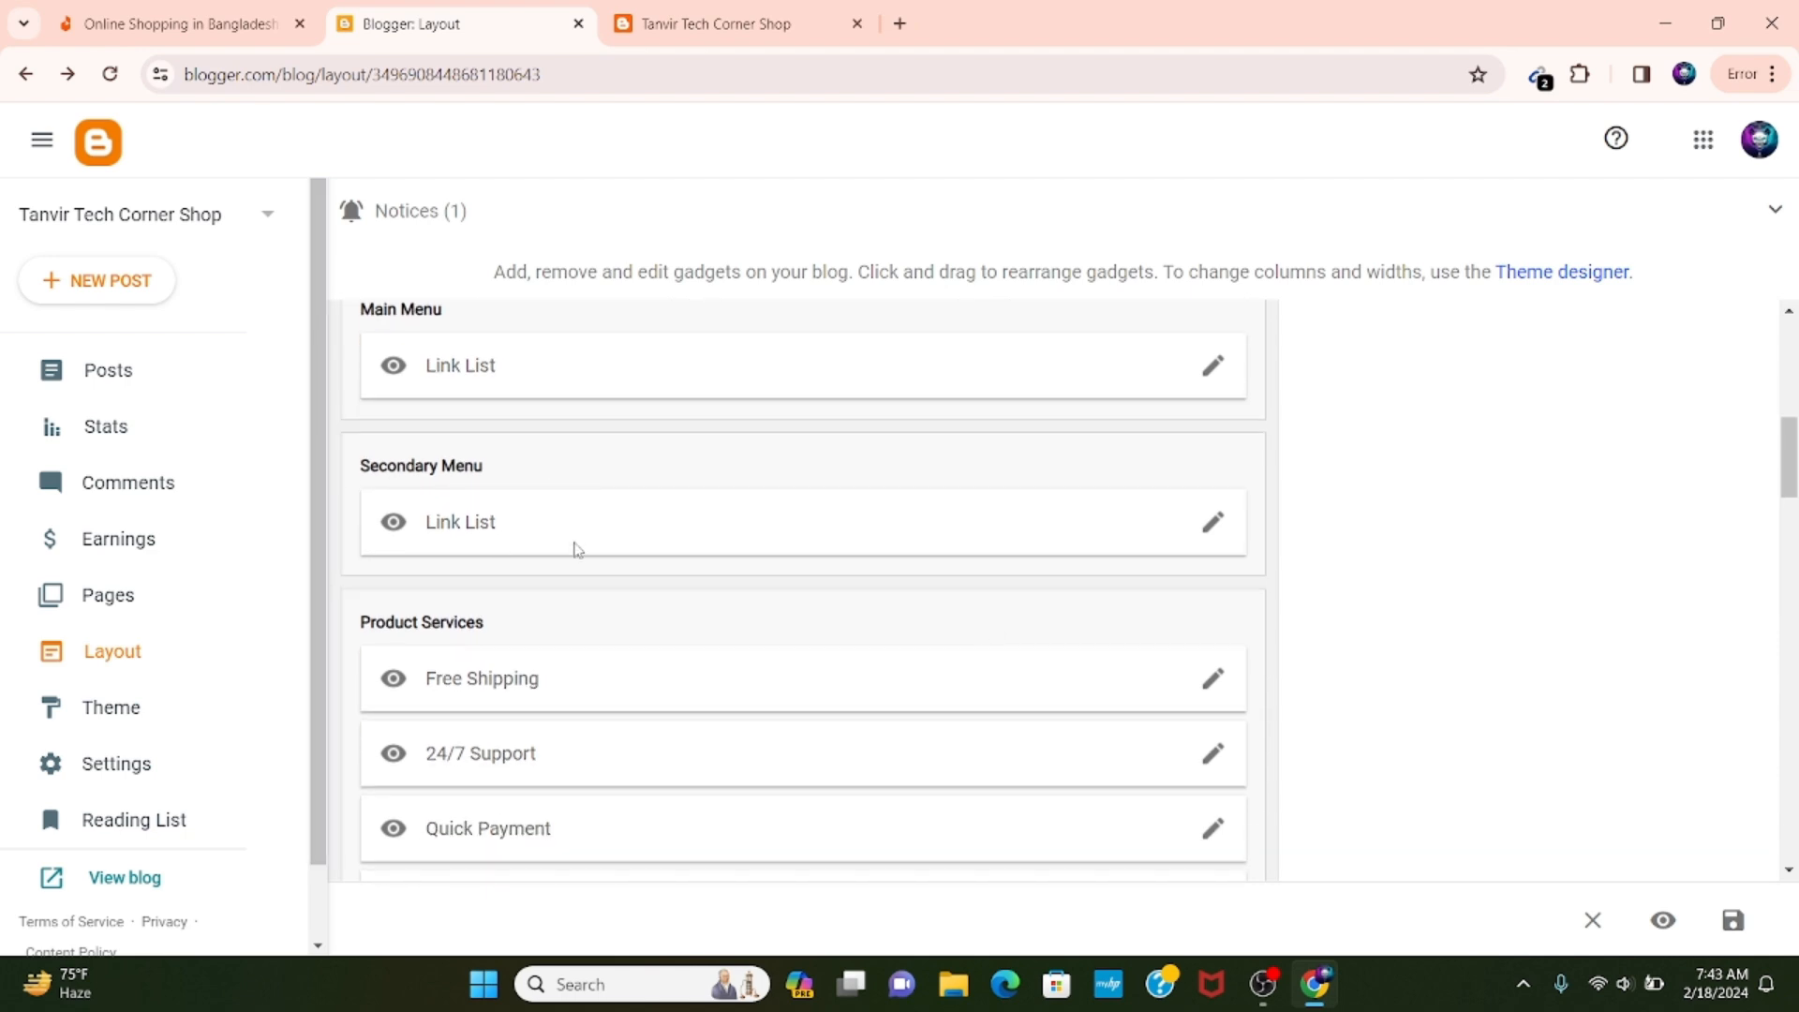
{"action": "scroll", "coordinate": [567, 558], "scroll_direction": "down", "scroll_amount": 2}
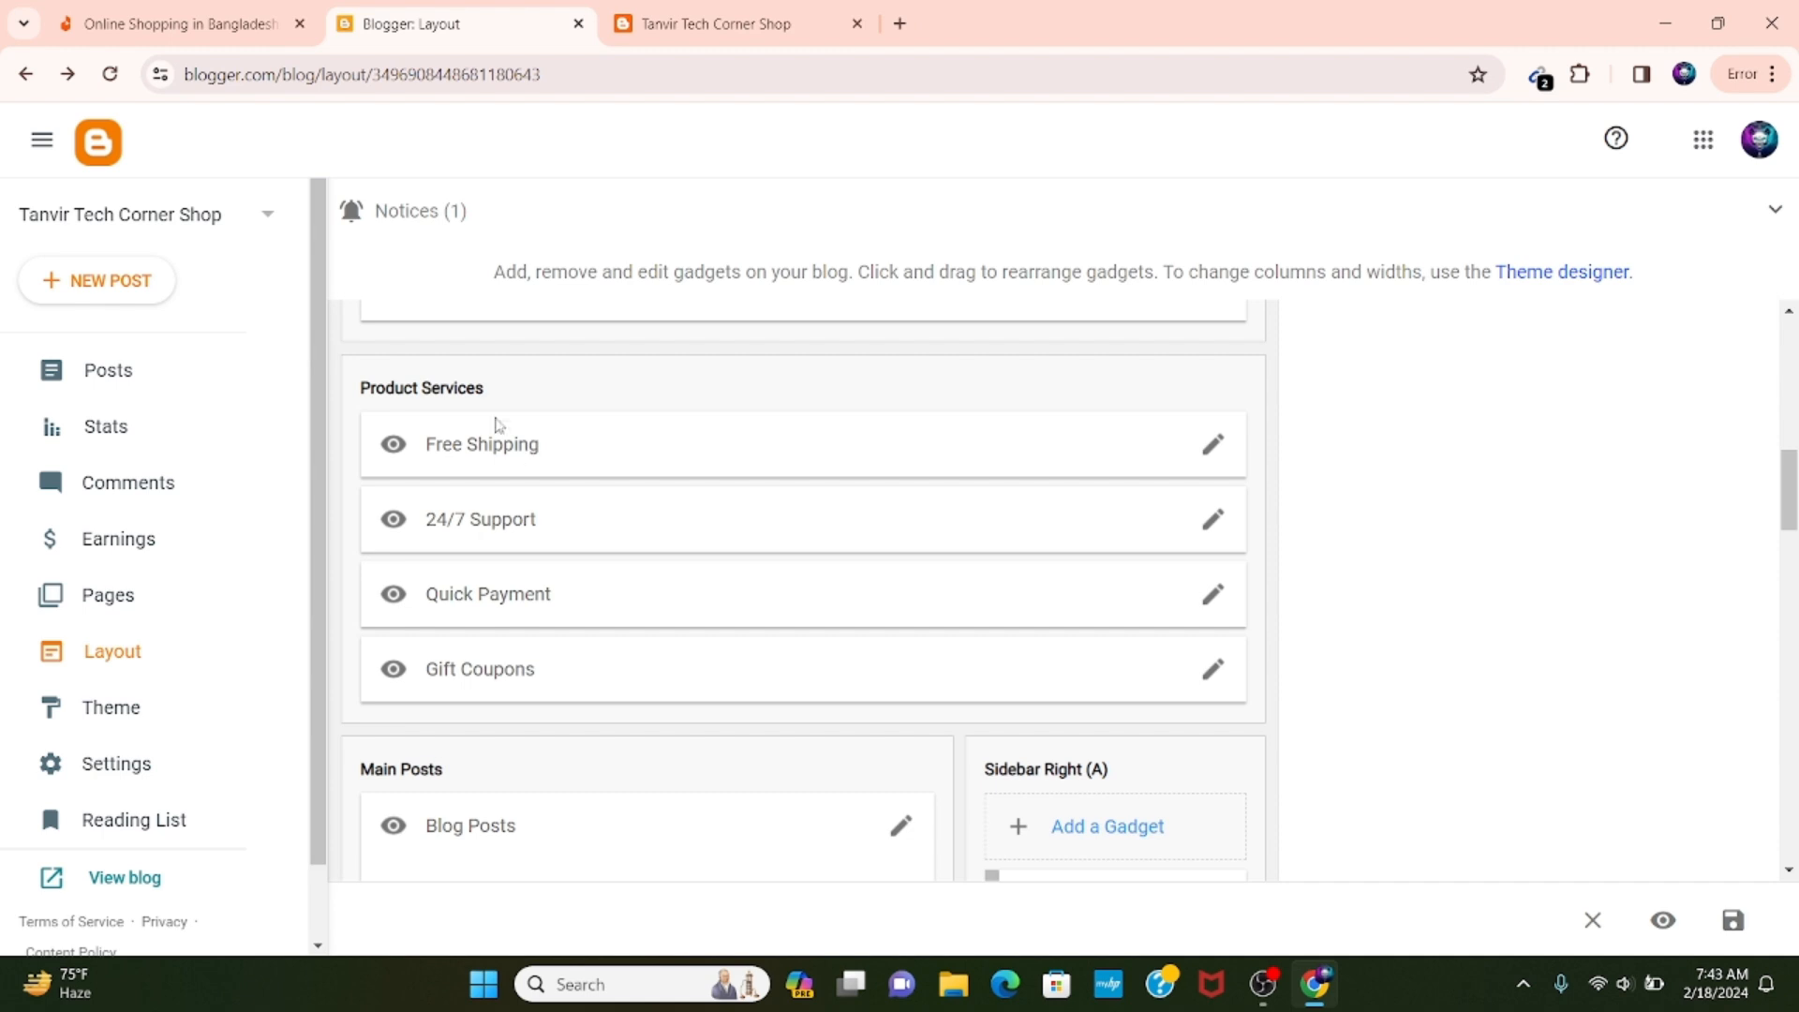
{"action": "left_click", "coordinate": [712, 23]}
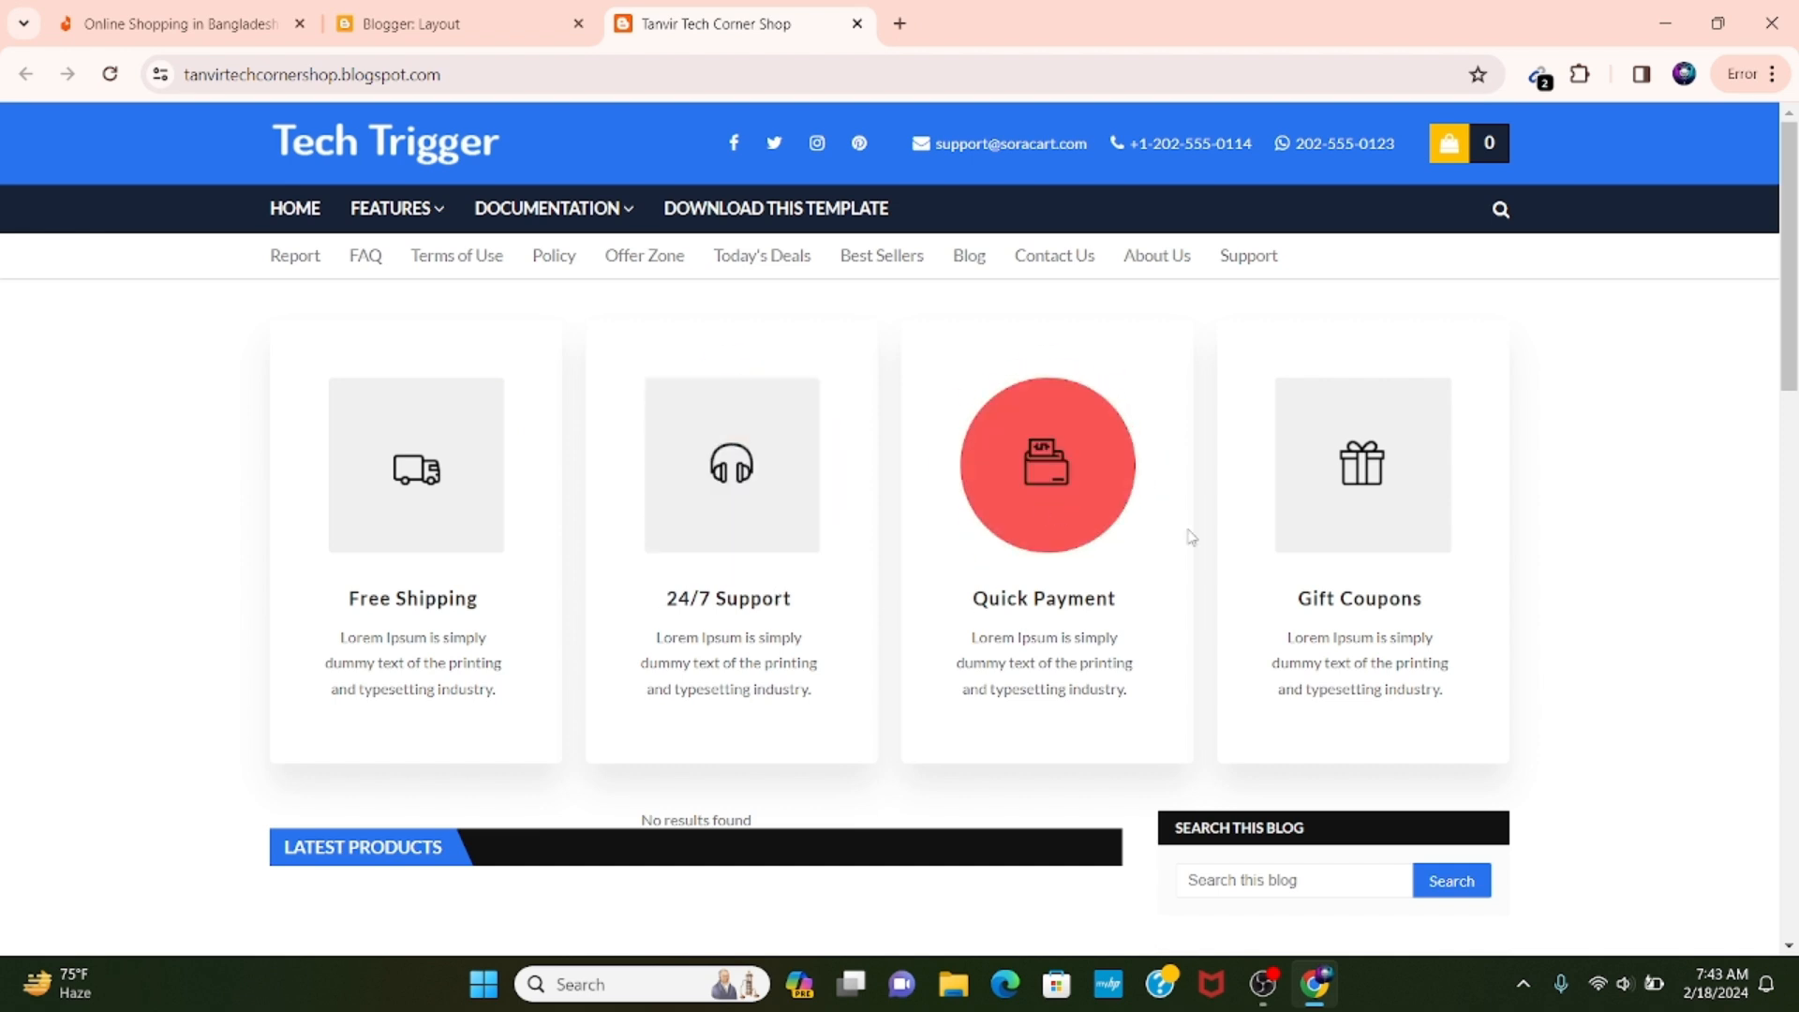
{"action": "left_click", "coordinate": [459, 23]}
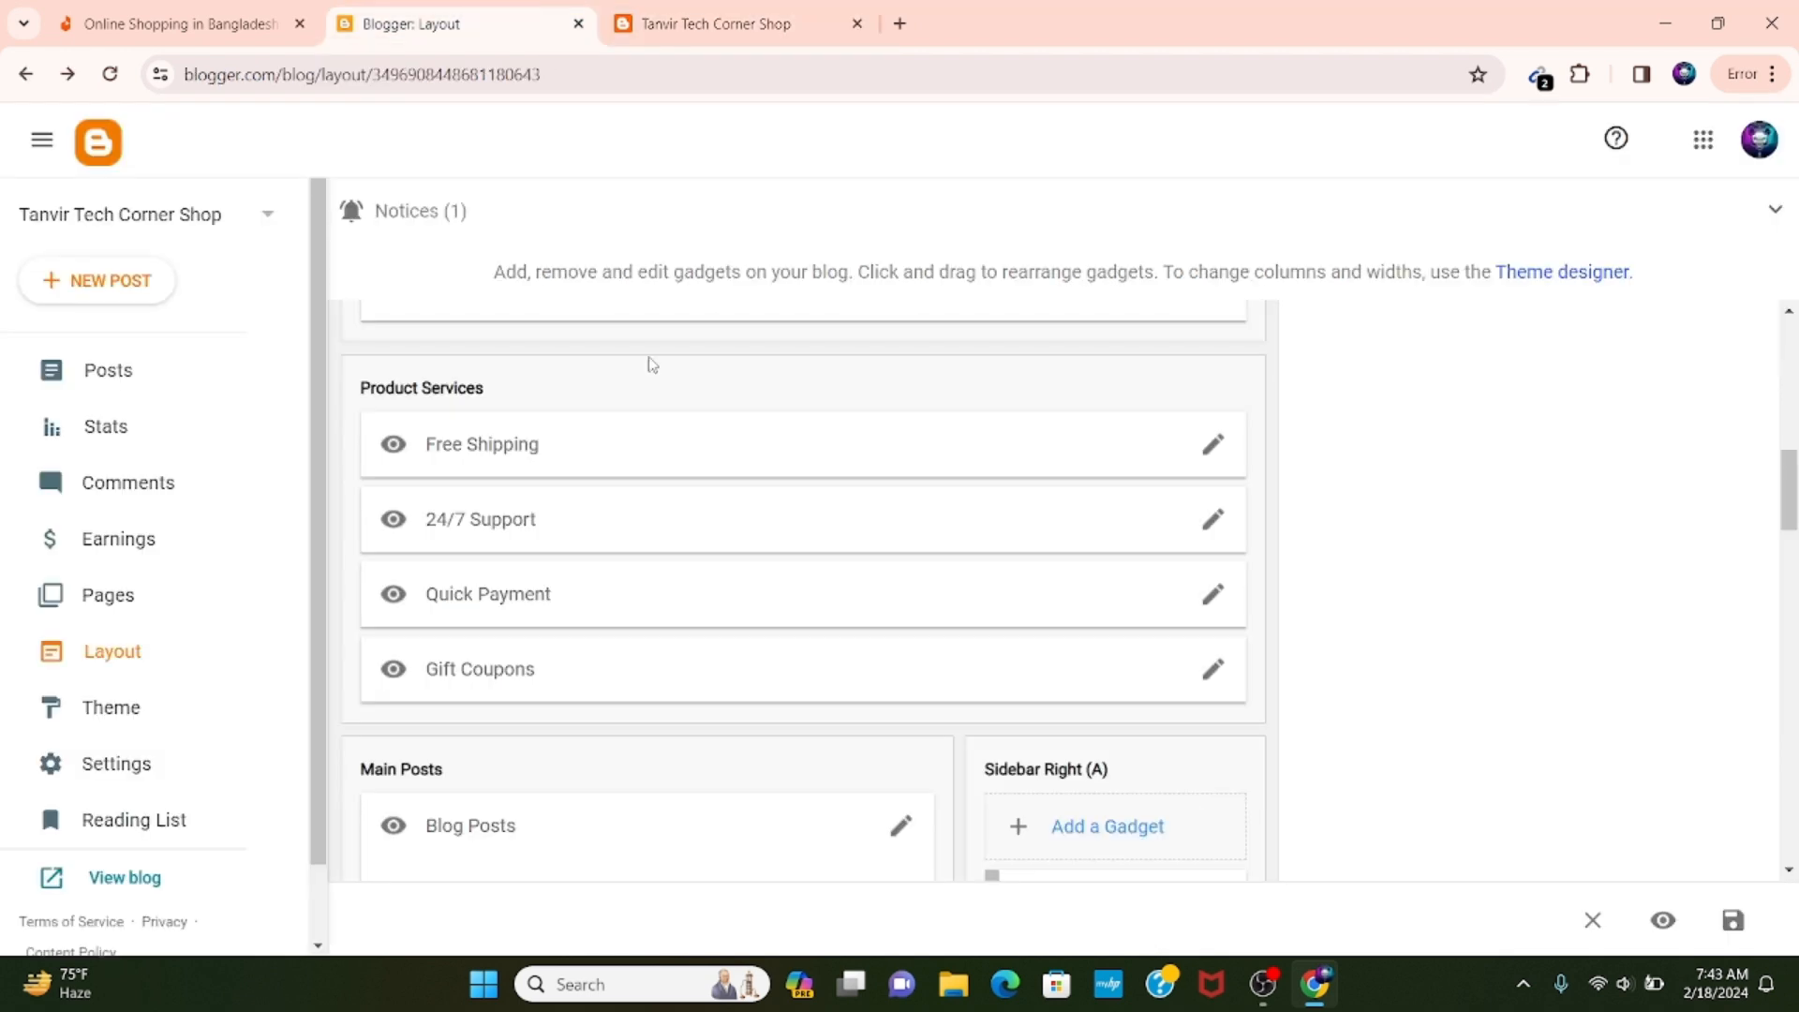
Review the title, caption, link and image settings of the 24/7 Support gadget and close it without saving.
{"action": "scroll", "coordinate": [846, 432], "scroll_direction": "down", "scroll_amount": 1}
{"action": "left_click", "coordinate": [1213, 402]}
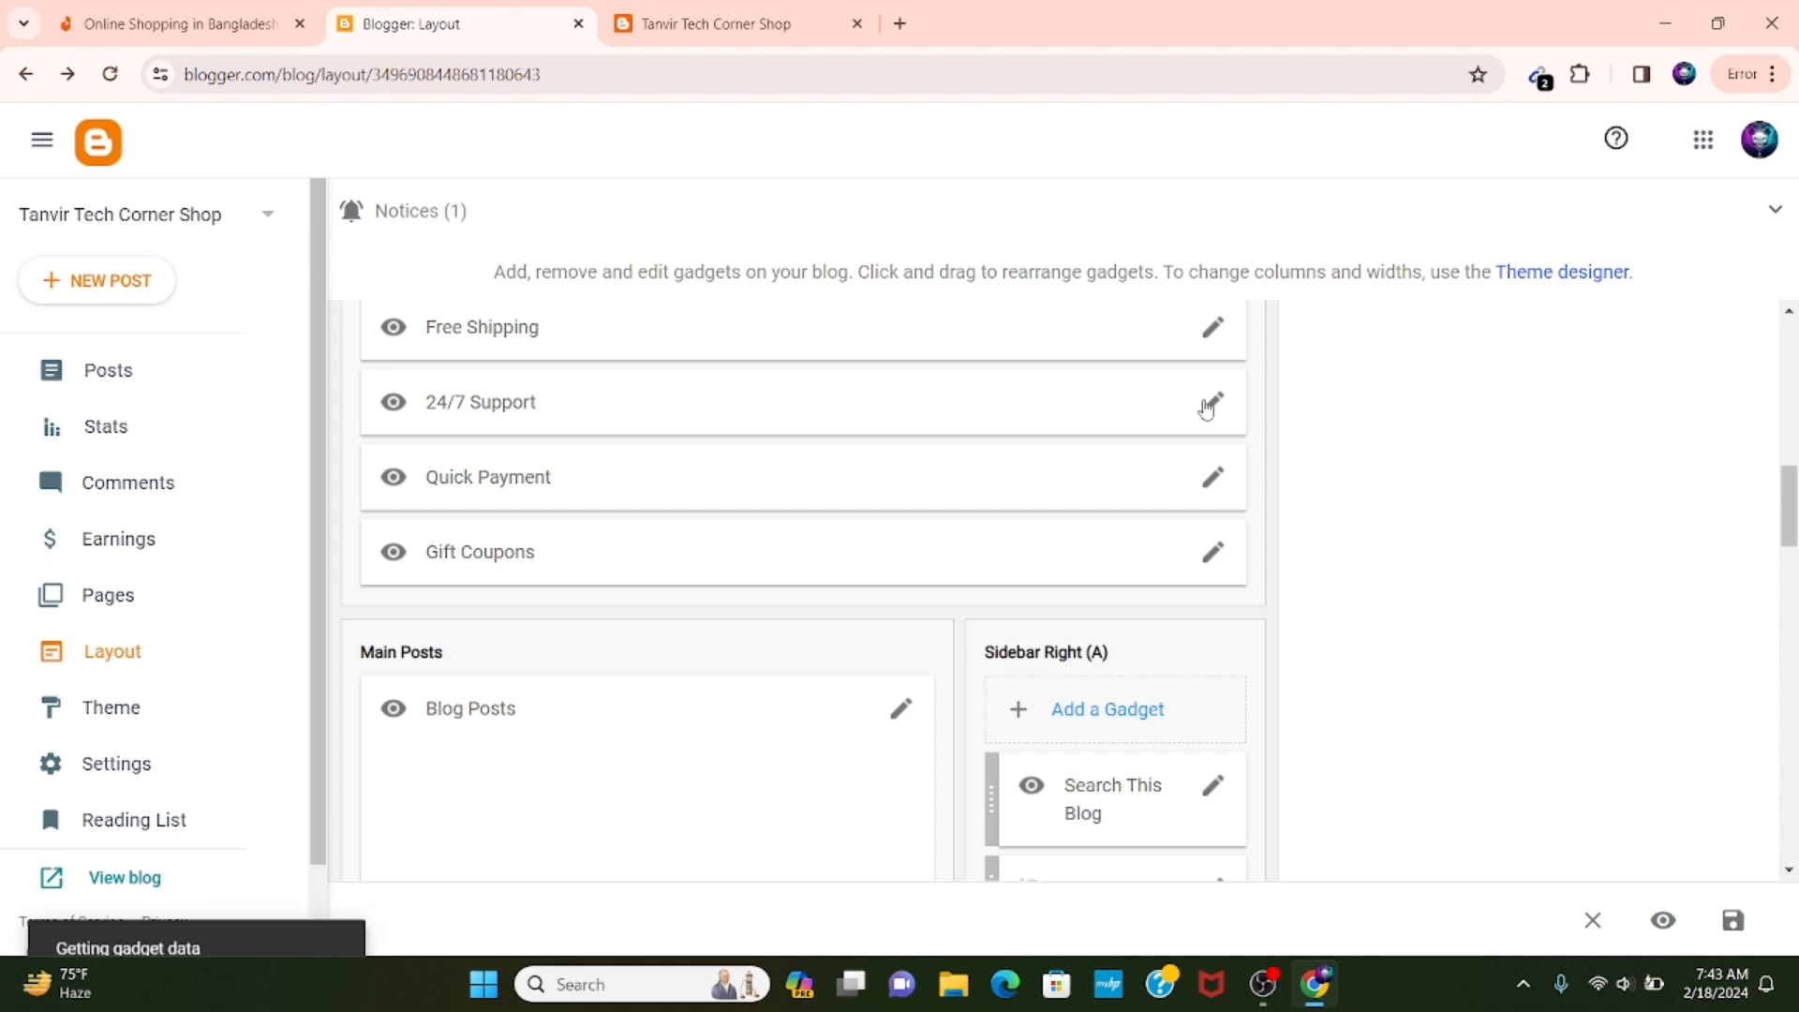
{"action": "scroll", "coordinate": [811, 626], "scroll_direction": "down", "scroll_amount": 3}
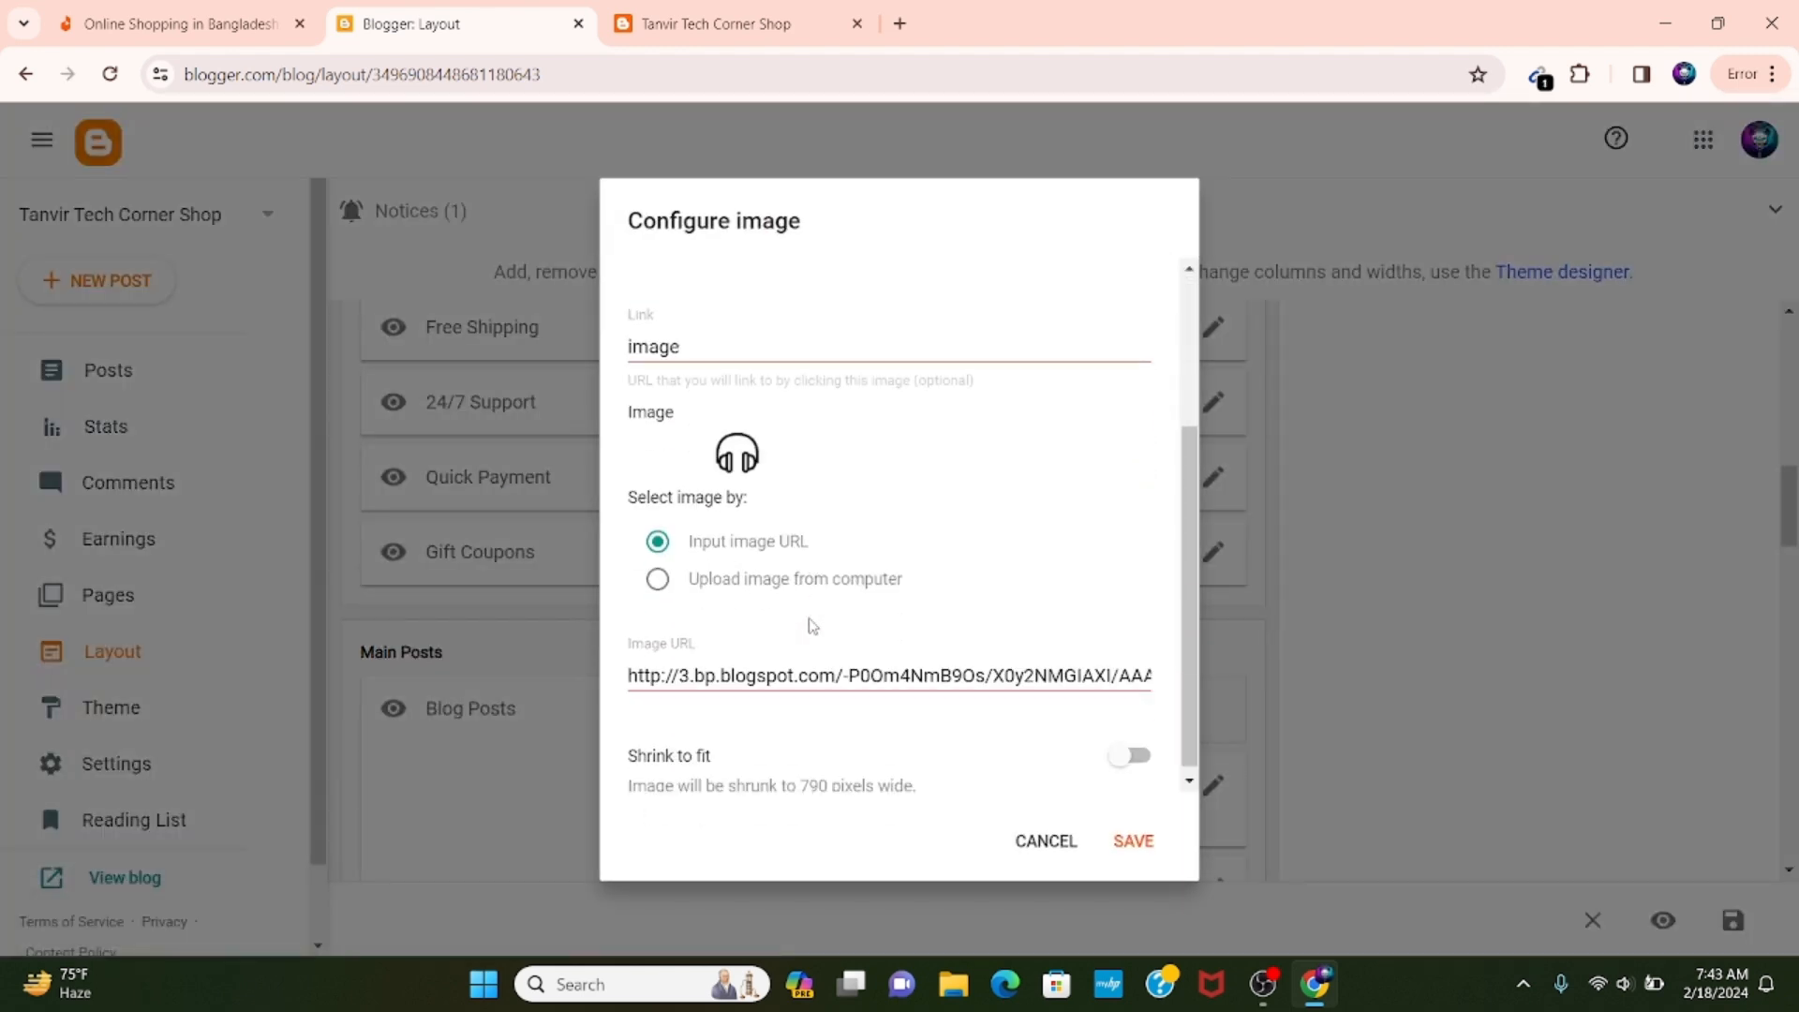
{"action": "scroll", "coordinate": [819, 639], "scroll_direction": "up", "scroll_amount": 3}
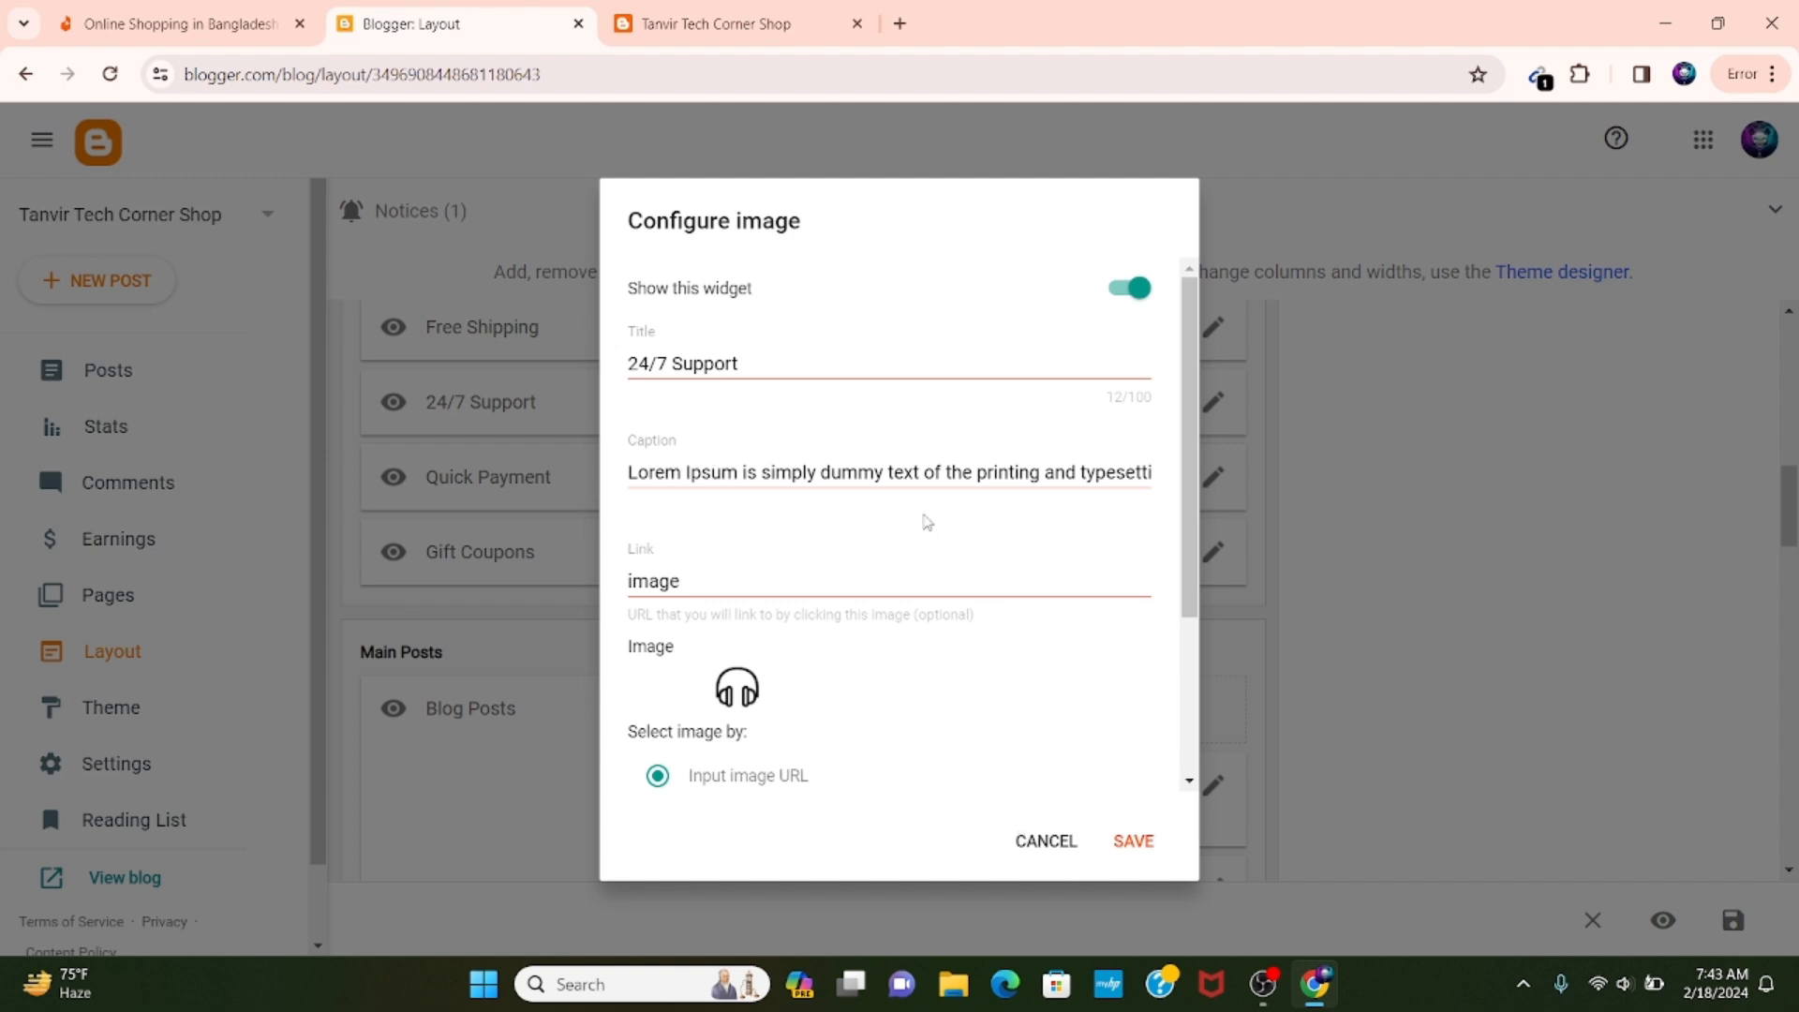
{"action": "left_click", "coordinate": [1044, 839]}
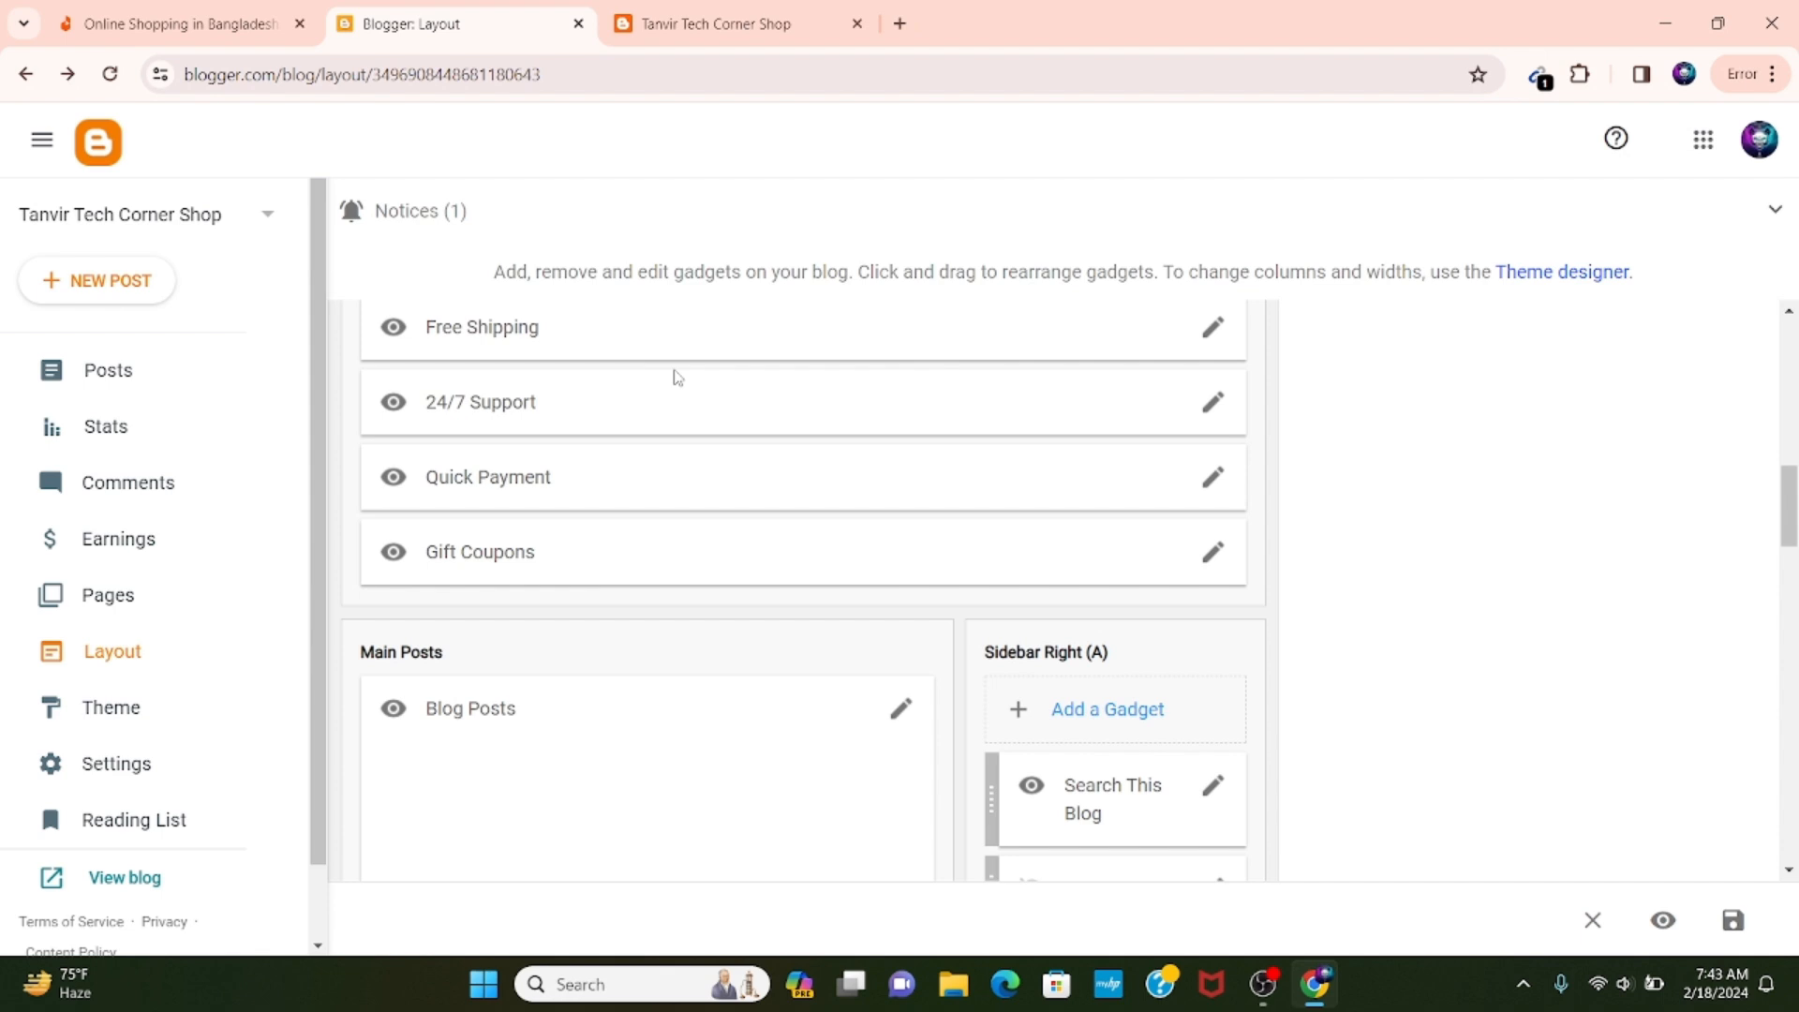
Compare the live blog's service cards and Latest Products area with the Product Services and Main Posts sections of the layout.
{"action": "left_click", "coordinate": [684, 19]}
{"action": "scroll", "coordinate": [771, 318], "scroll_direction": "down", "scroll_amount": 4}
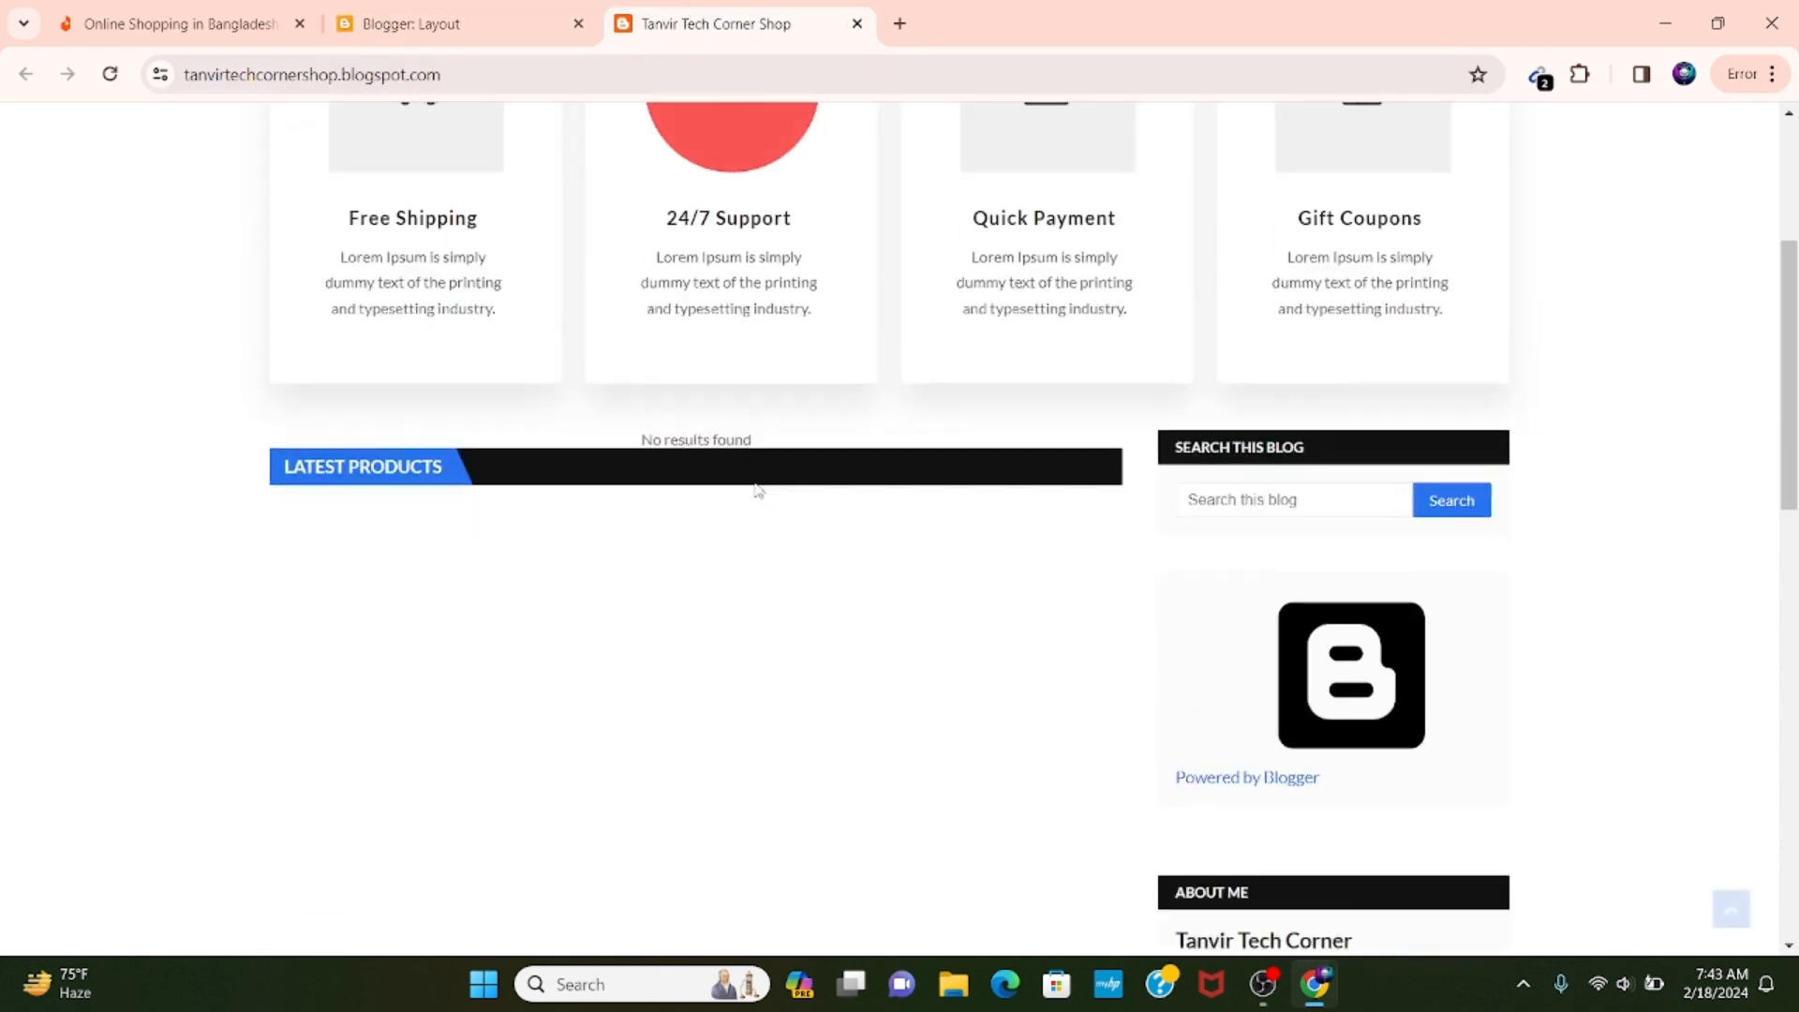
{"action": "scroll", "coordinate": [758, 490], "scroll_direction": "up", "scroll_amount": 4}
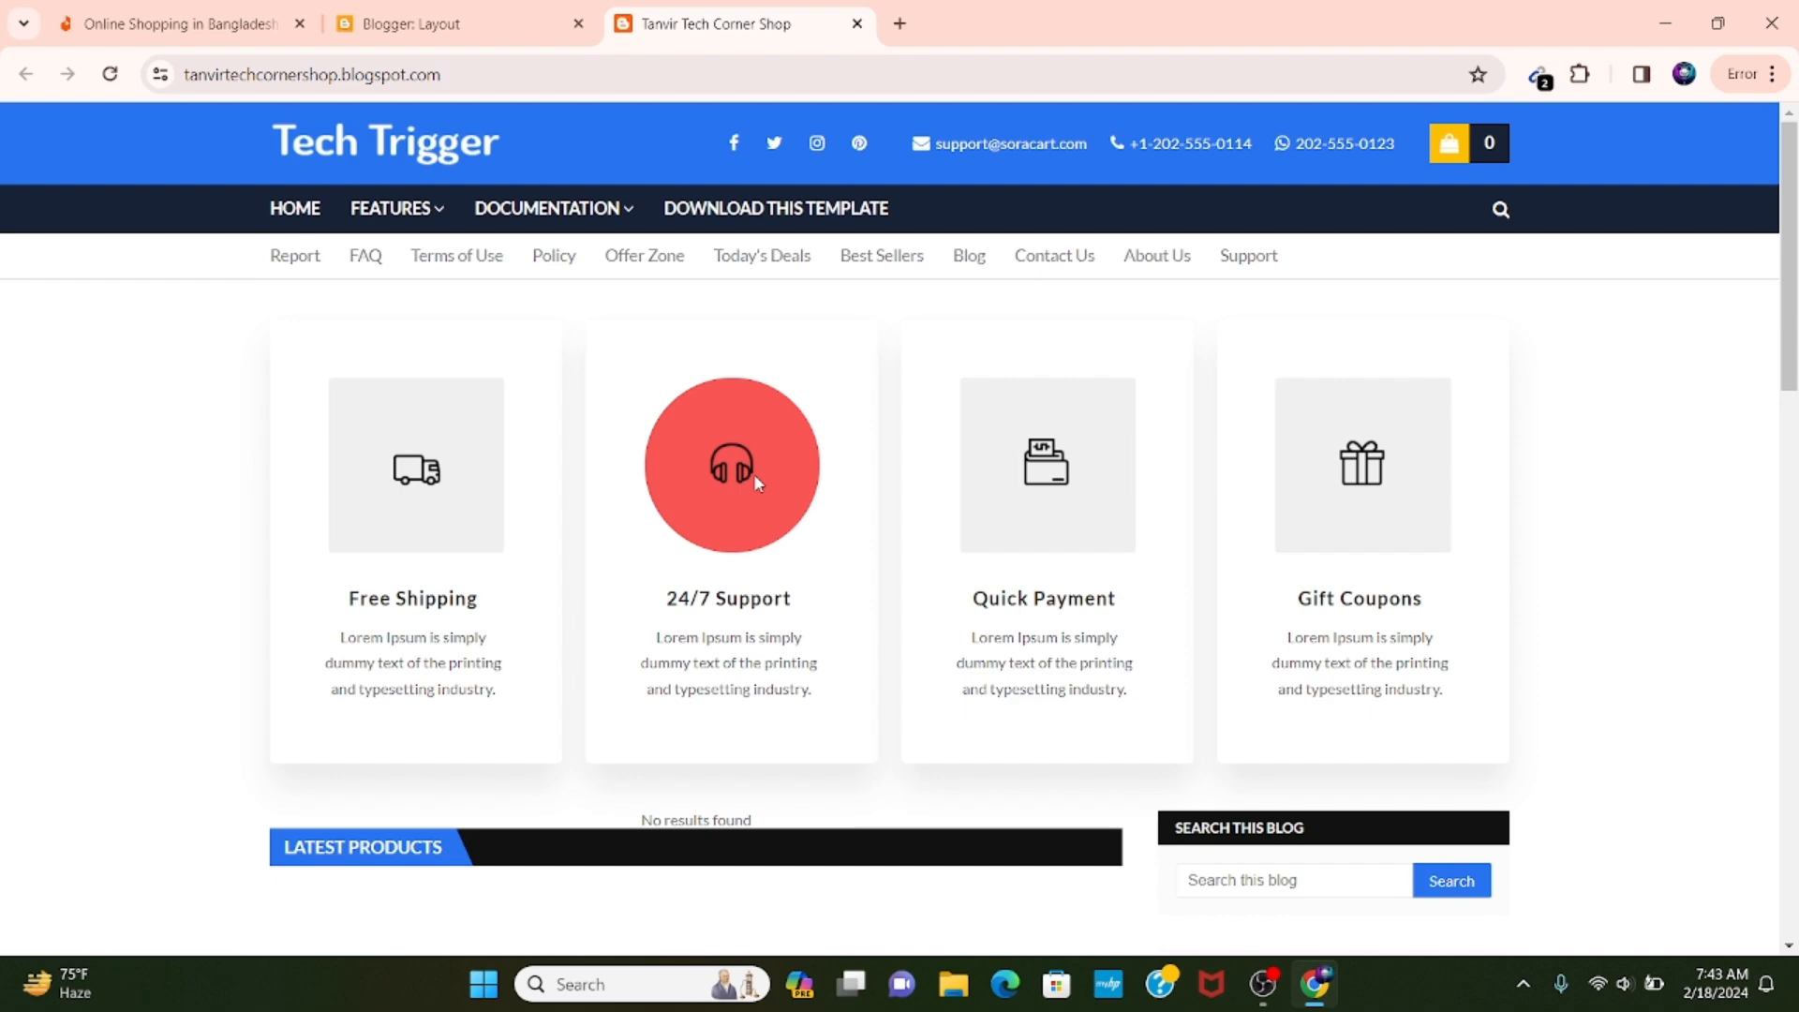
{"action": "scroll", "coordinate": [825, 484], "scroll_direction": "down", "scroll_amount": 6}
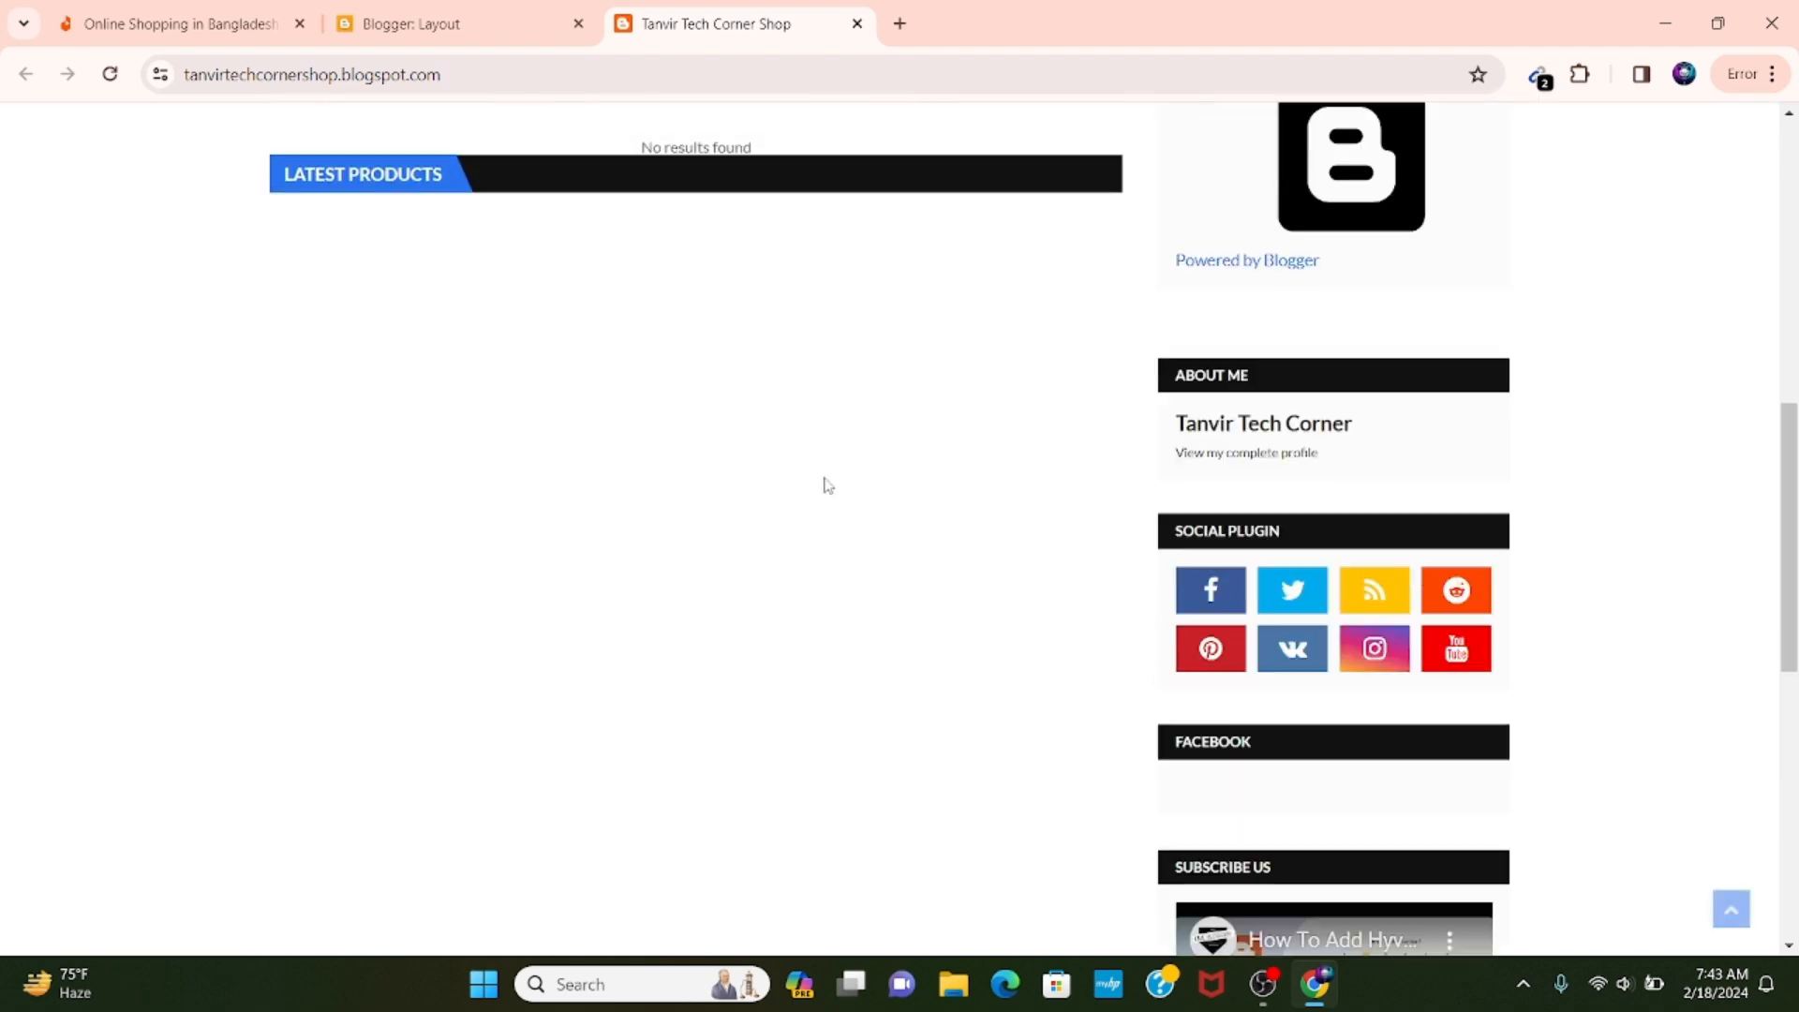
{"action": "scroll", "coordinate": [824, 483], "scroll_direction": "up", "scroll_amount": 6}
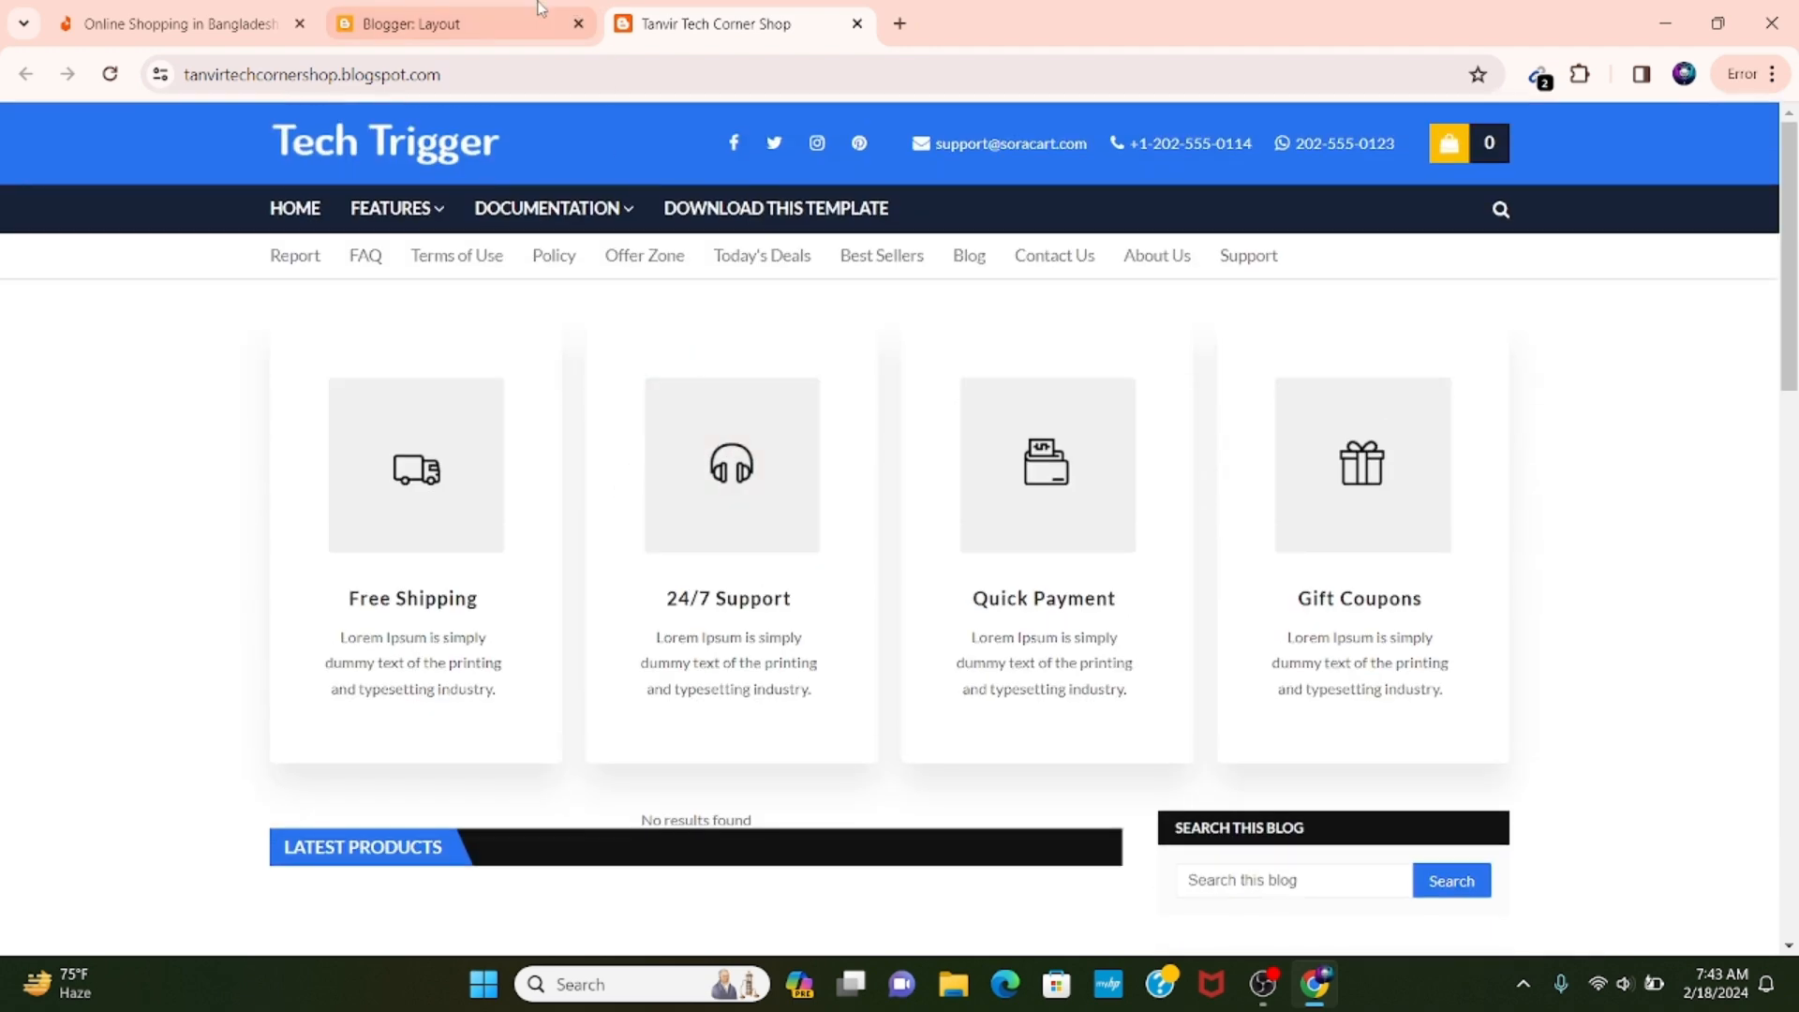
{"action": "left_click", "coordinate": [459, 23]}
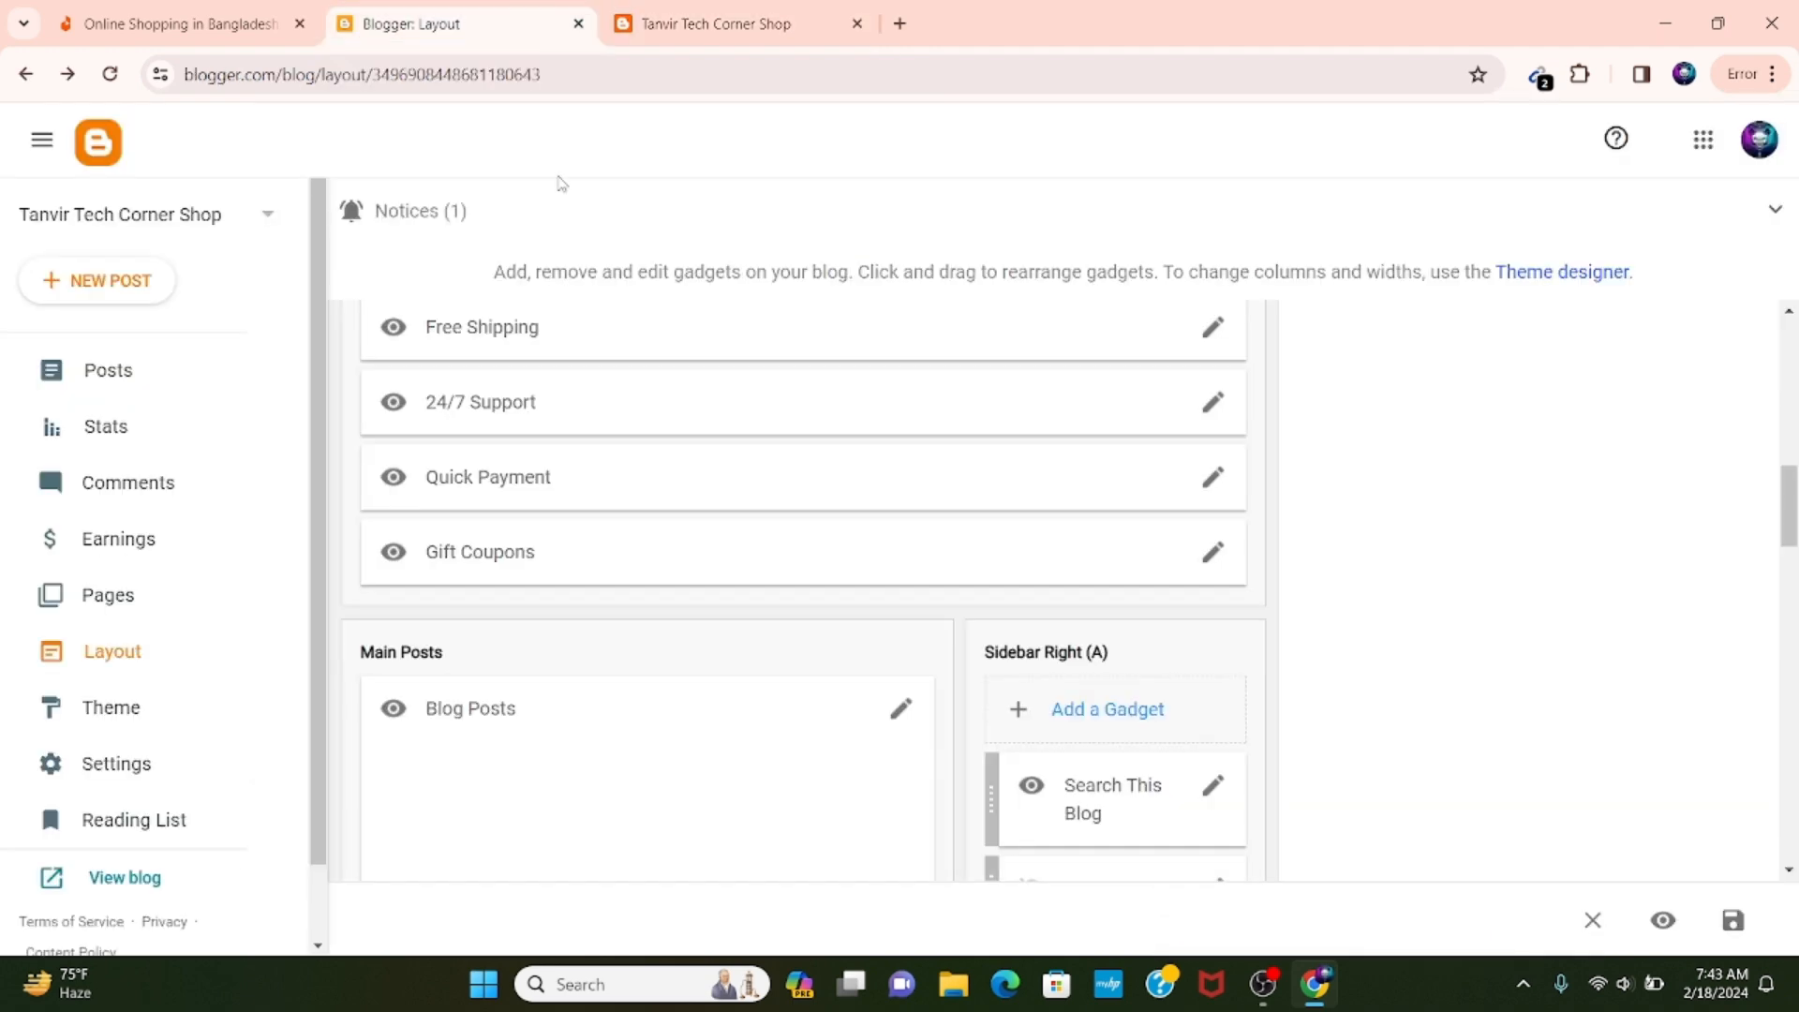
{"action": "scroll", "coordinate": [670, 516], "scroll_direction": "down", "scroll_amount": 1}
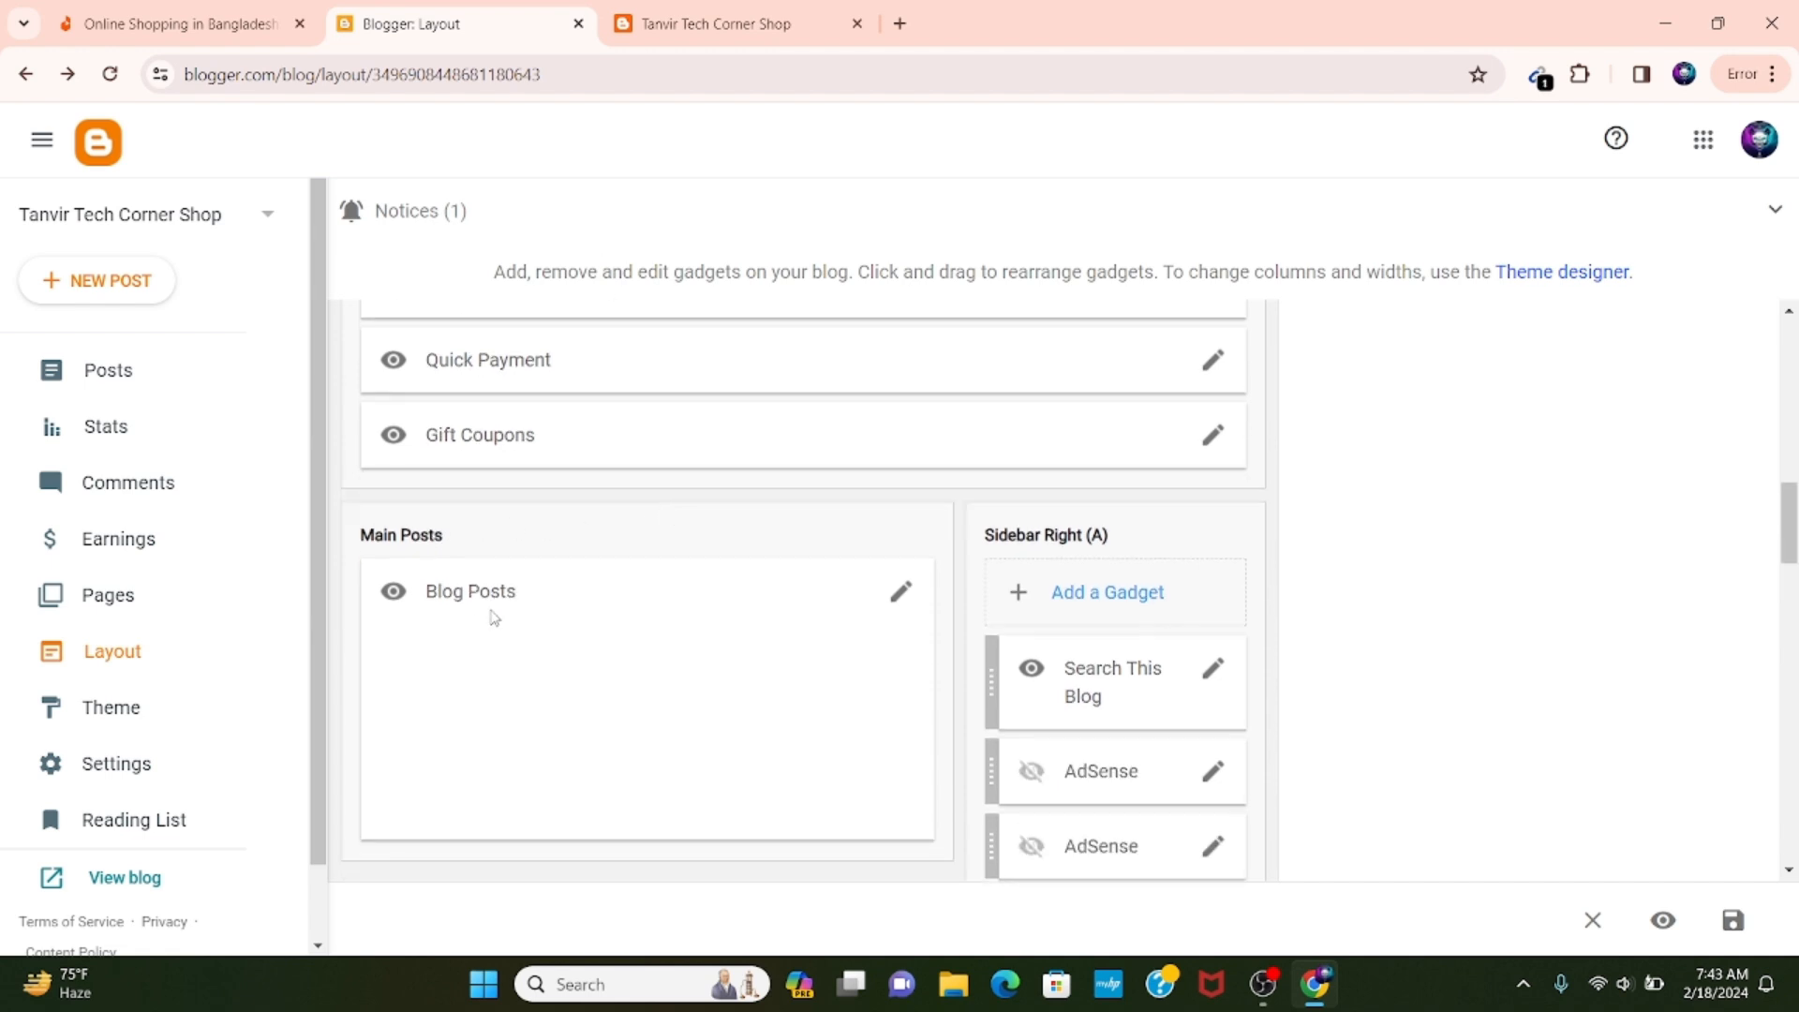
{"action": "scroll", "coordinate": [494, 614], "scroll_direction": "down", "scroll_amount": 1}
Examine the live blog from the Latest Products area and sidebar widgets down to the brand logos, category tags and footer.
{"action": "left_click", "coordinate": [703, 24]}
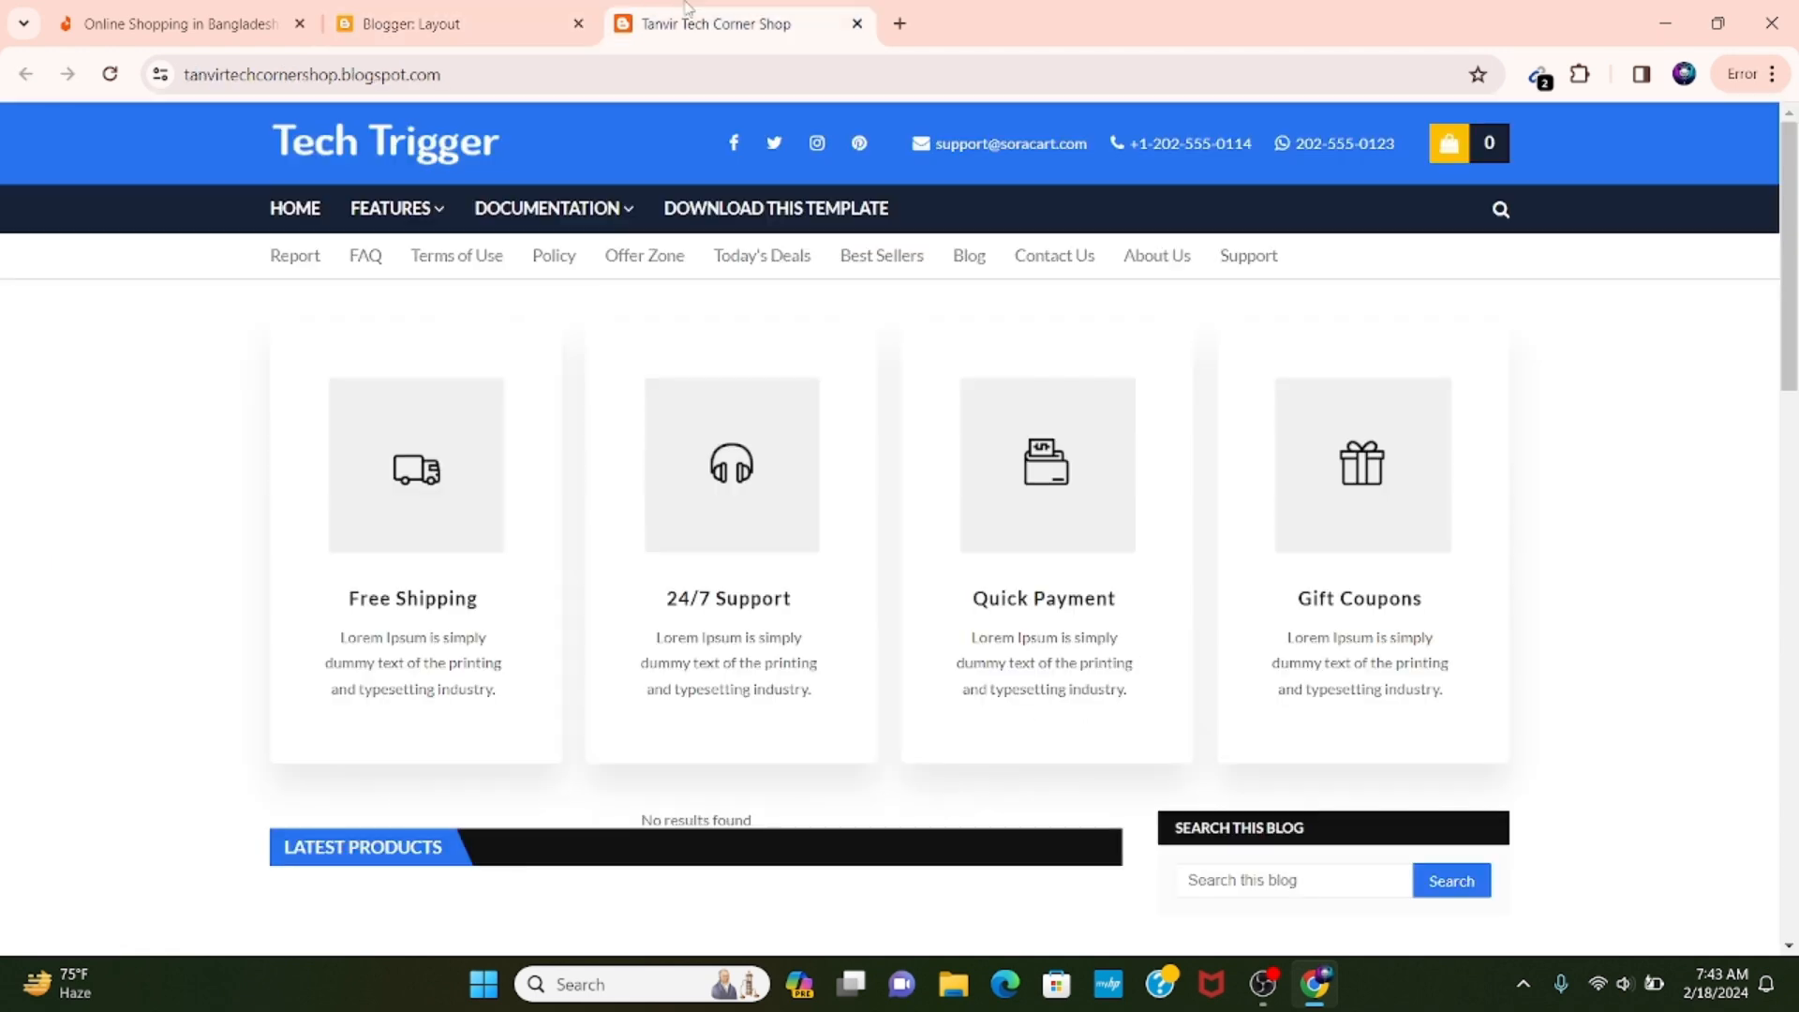
{"action": "scroll", "coordinate": [715, 422], "scroll_direction": "down", "scroll_amount": 3}
{"action": "scroll", "coordinate": [714, 422], "scroll_direction": "down", "scroll_amount": 3}
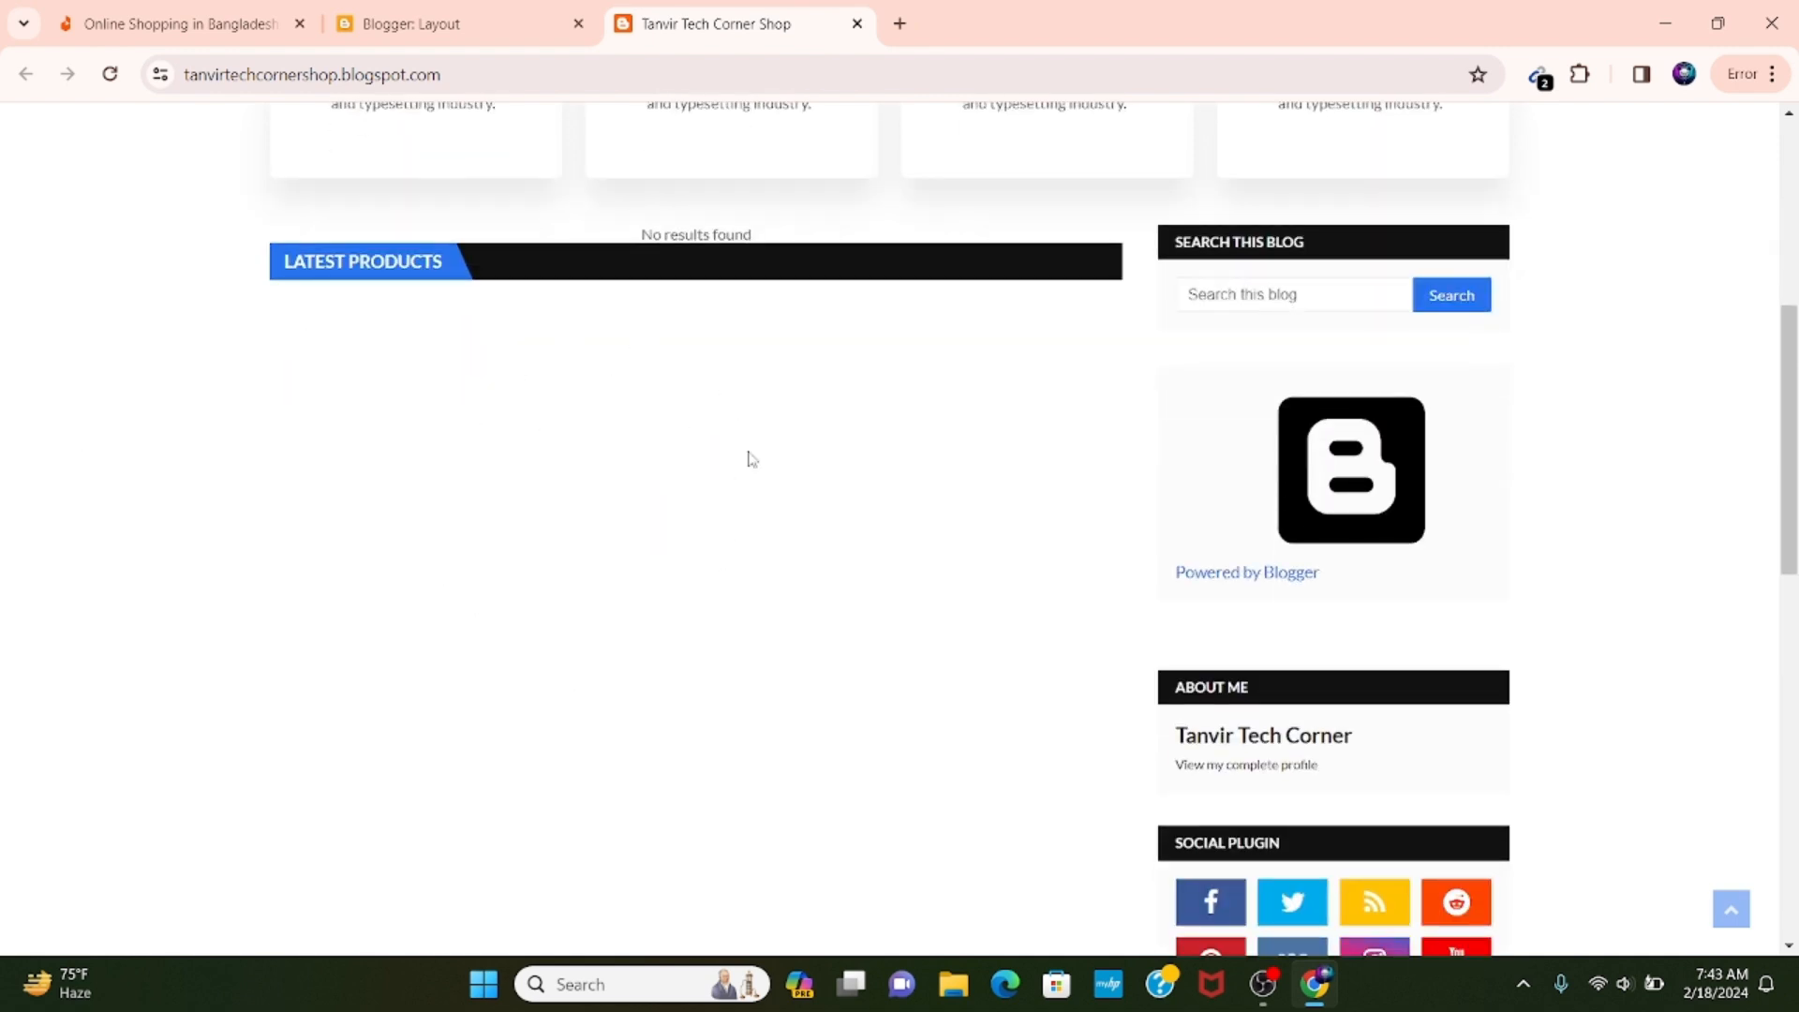
{"action": "scroll", "coordinate": [642, 499], "scroll_direction": "up", "scroll_amount": 5}
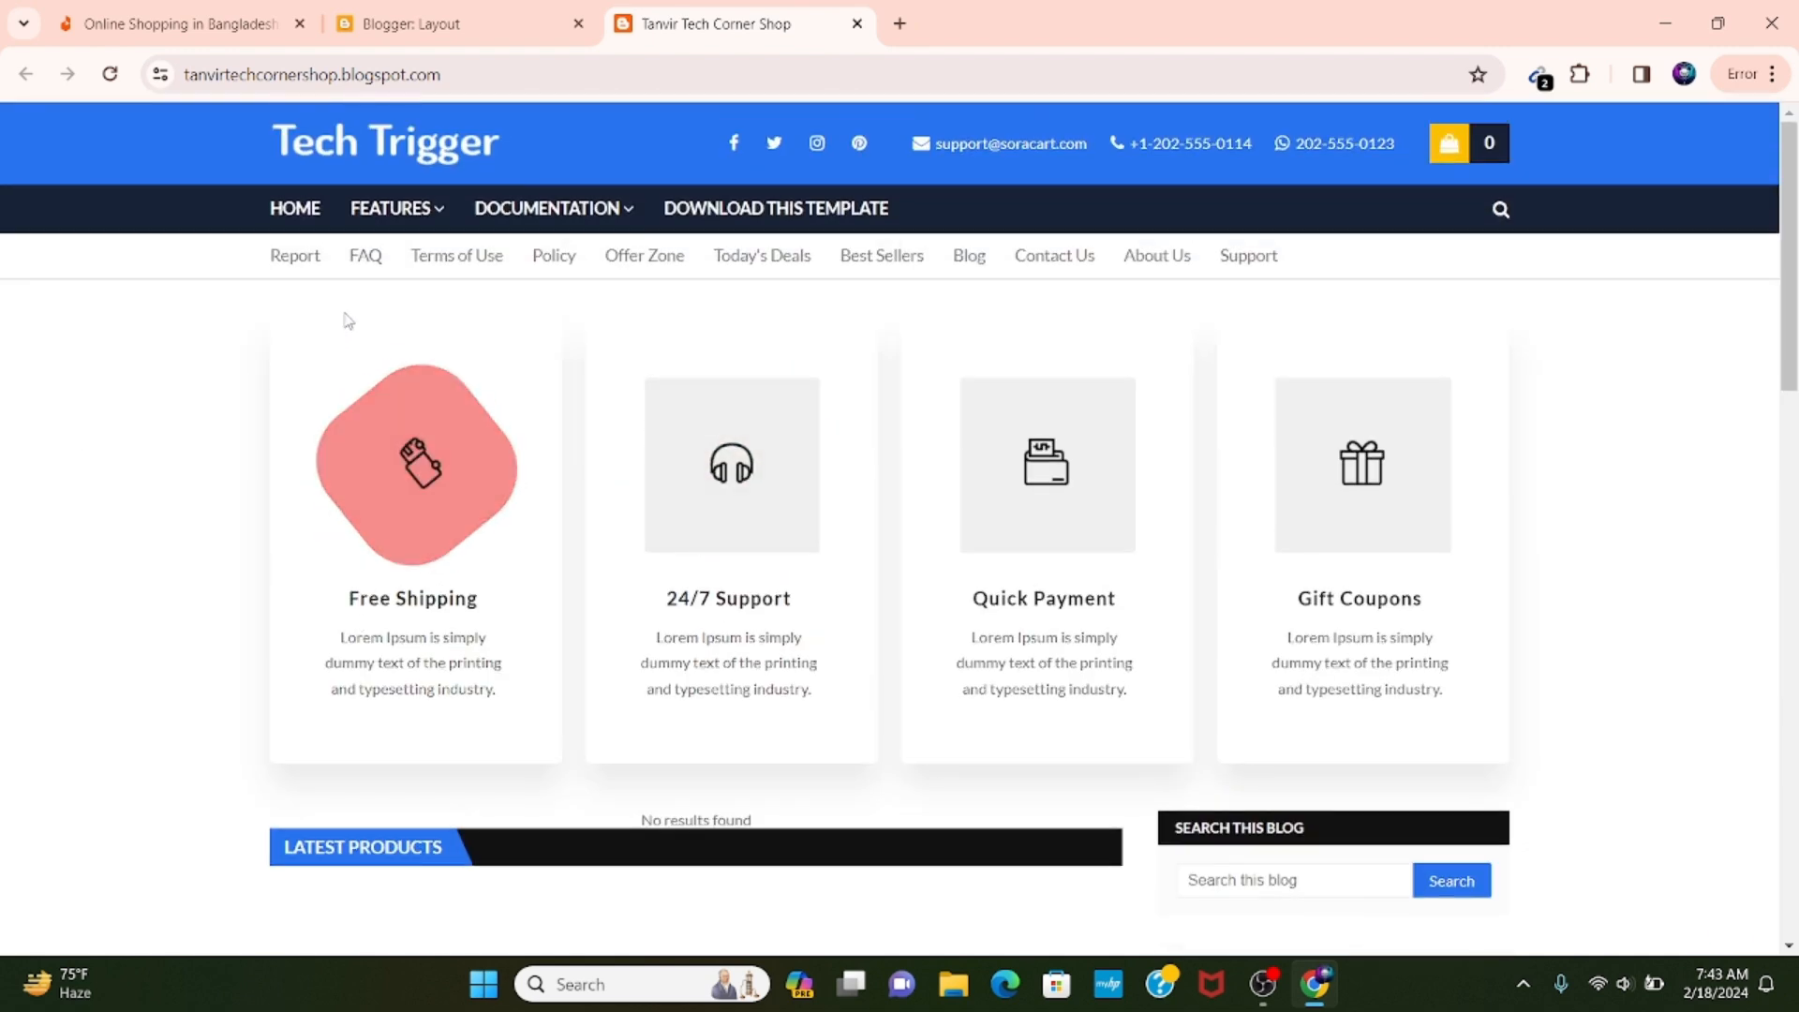
{"action": "scroll", "coordinate": [638, 506], "scroll_direction": "down", "scroll_amount": 6}
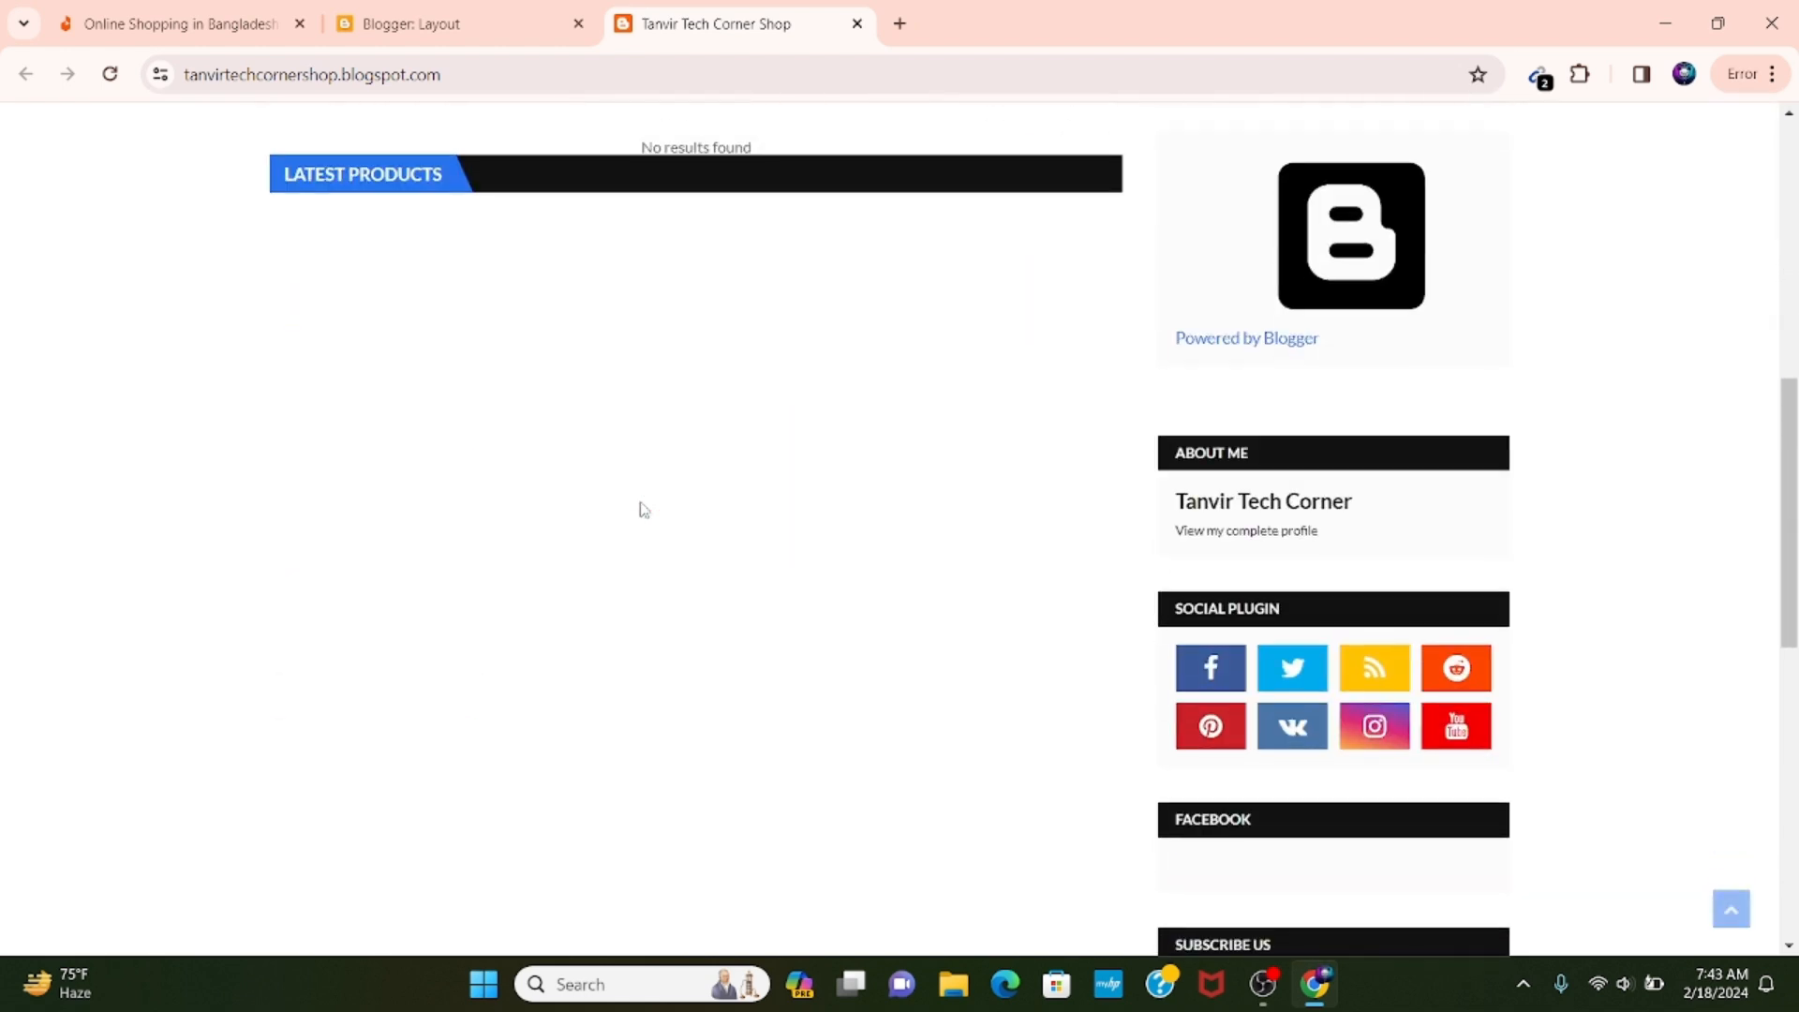
{"action": "scroll", "coordinate": [644, 509], "scroll_direction": "down", "scroll_amount": 3}
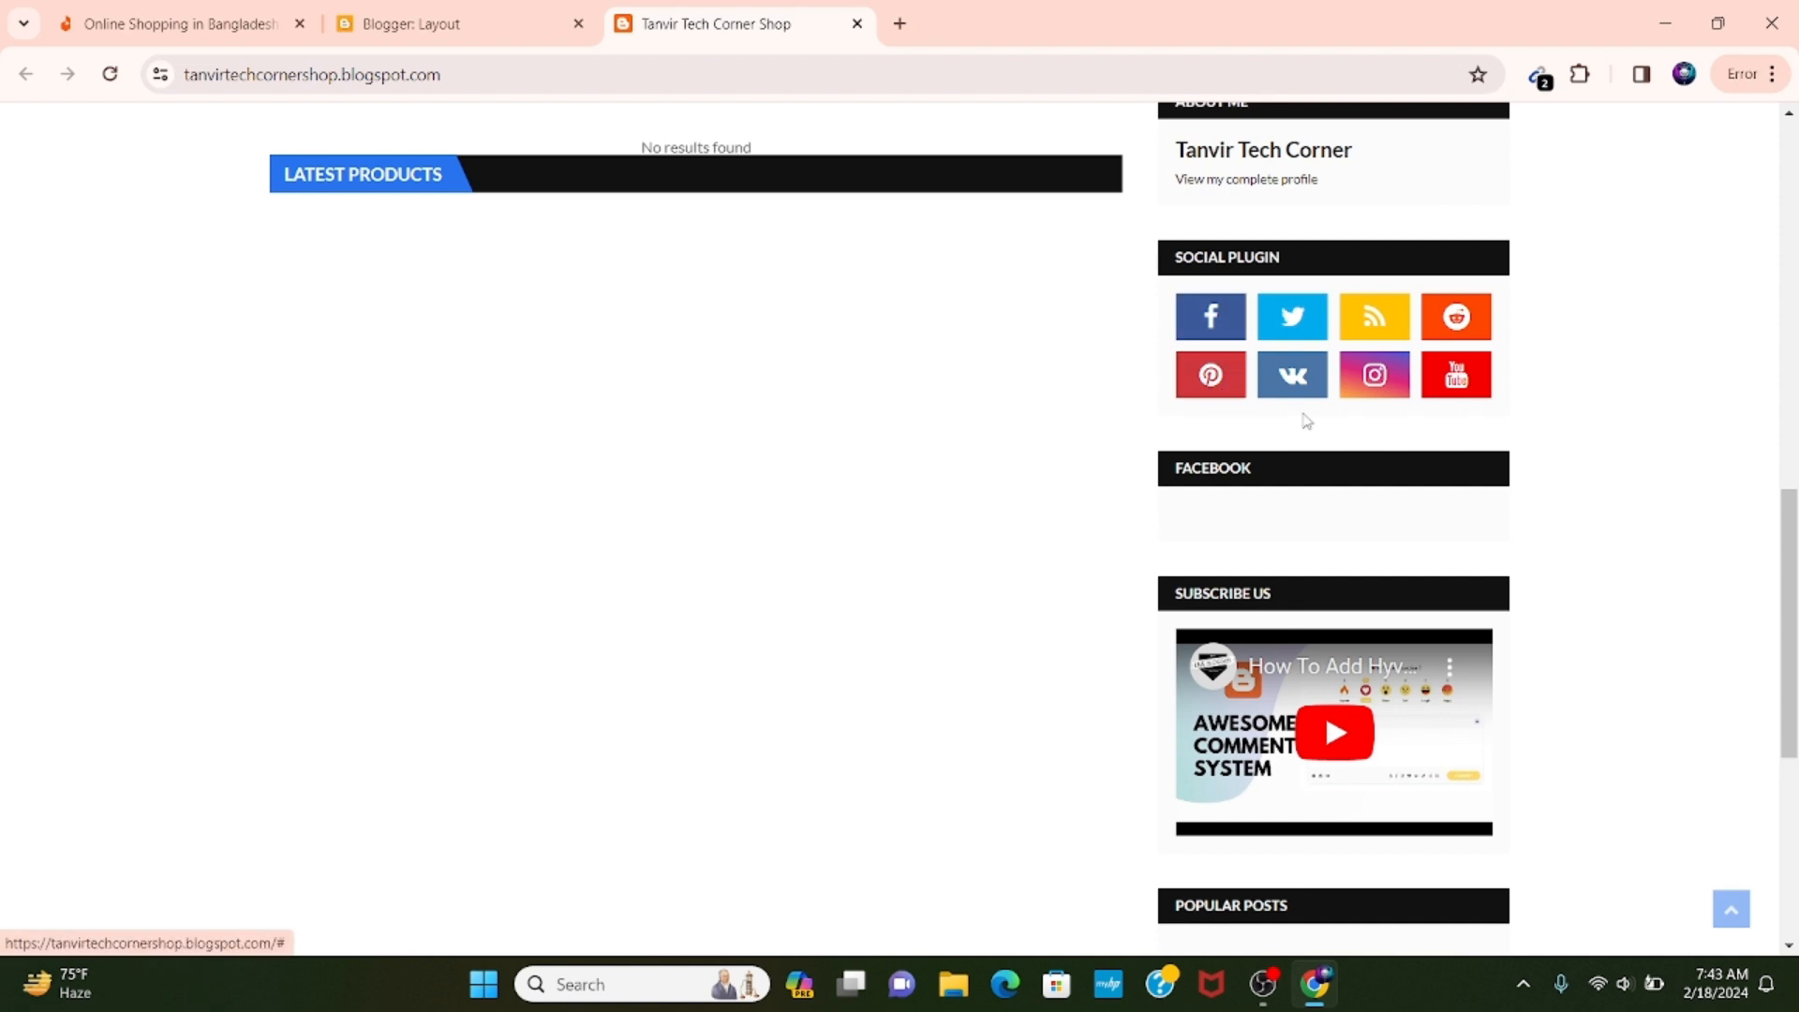
{"action": "scroll", "coordinate": [1256, 694], "scroll_direction": "down", "scroll_amount": 1}
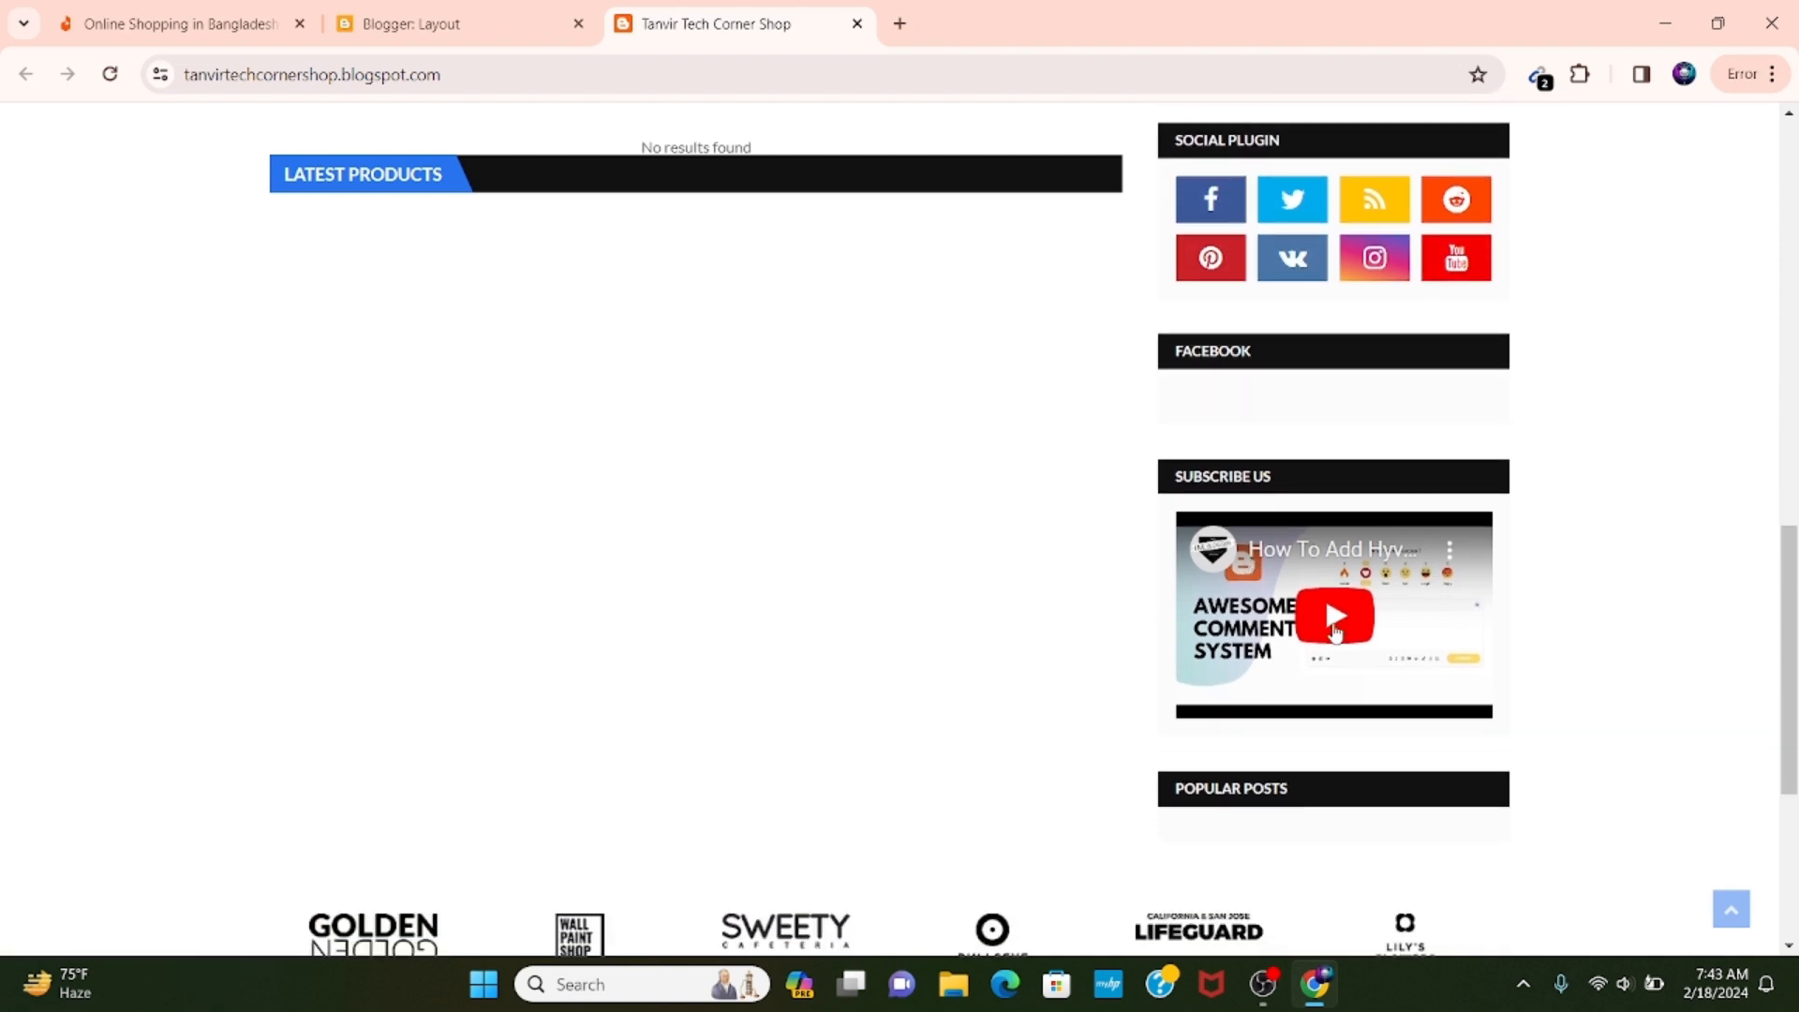
{"action": "scroll", "coordinate": [1343, 630], "scroll_direction": "down", "scroll_amount": 3}
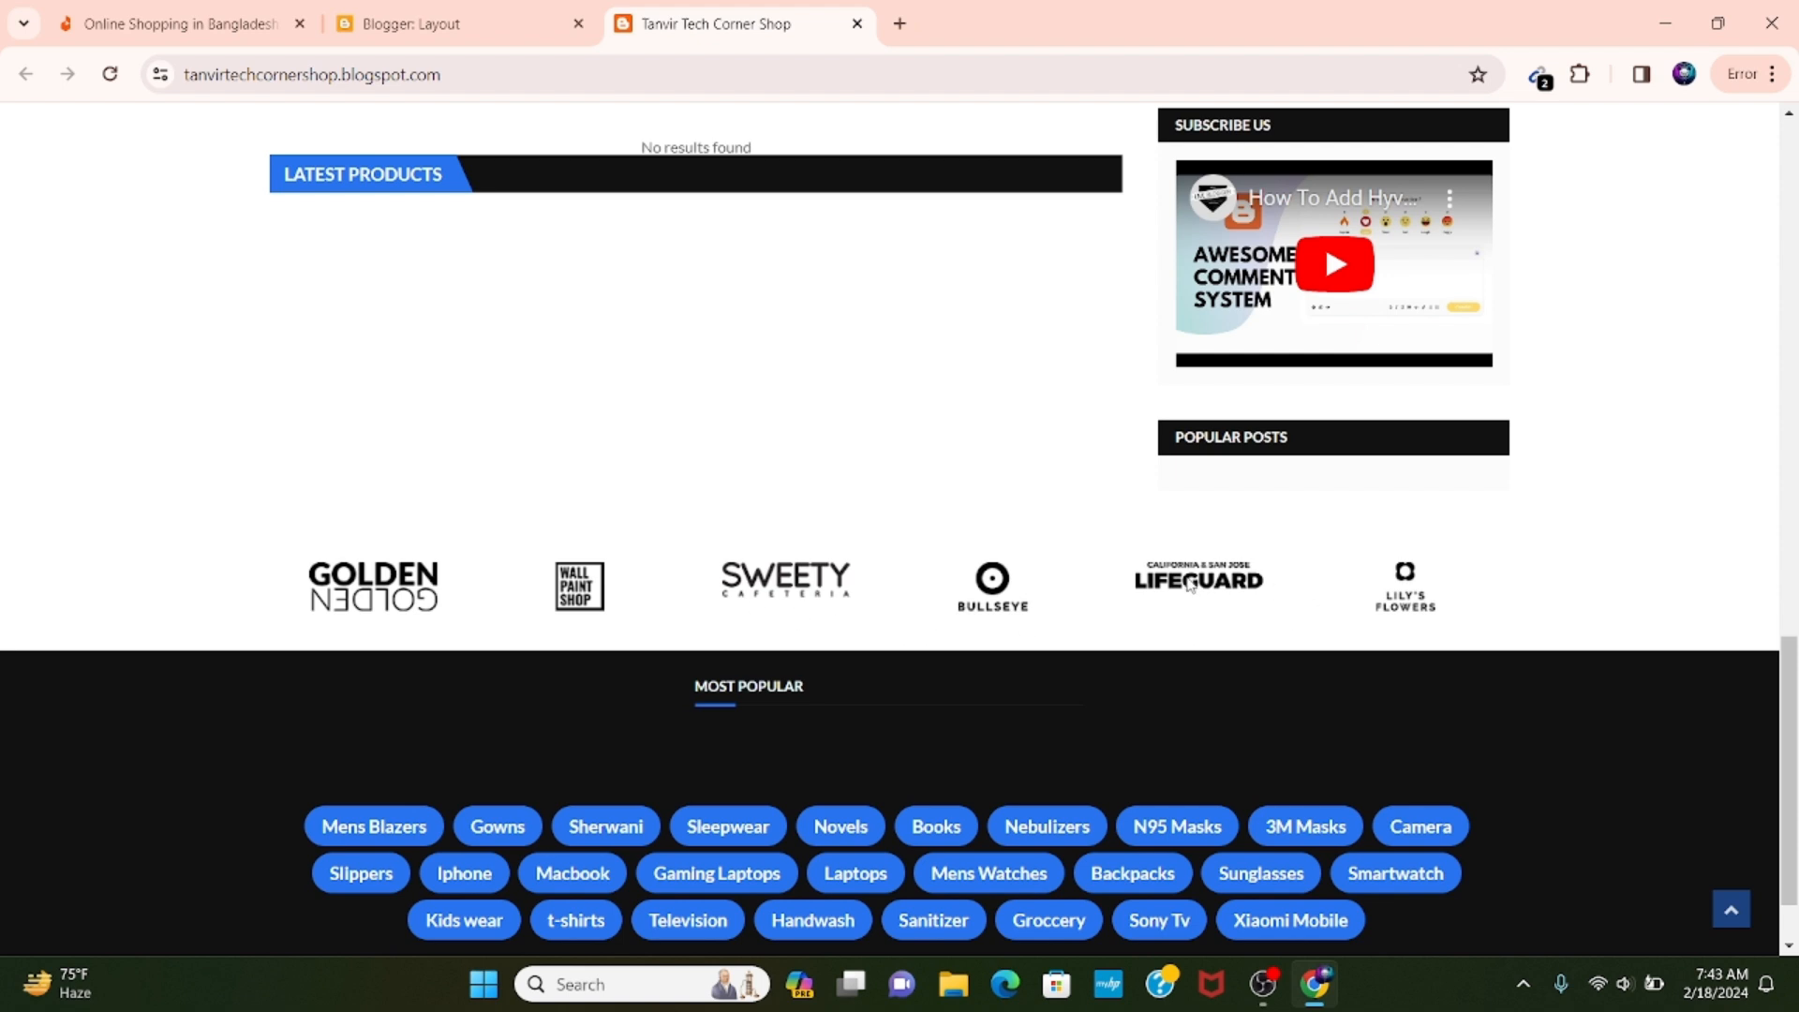
{"action": "scroll", "coordinate": [1188, 584], "scroll_direction": "down", "scroll_amount": 1}
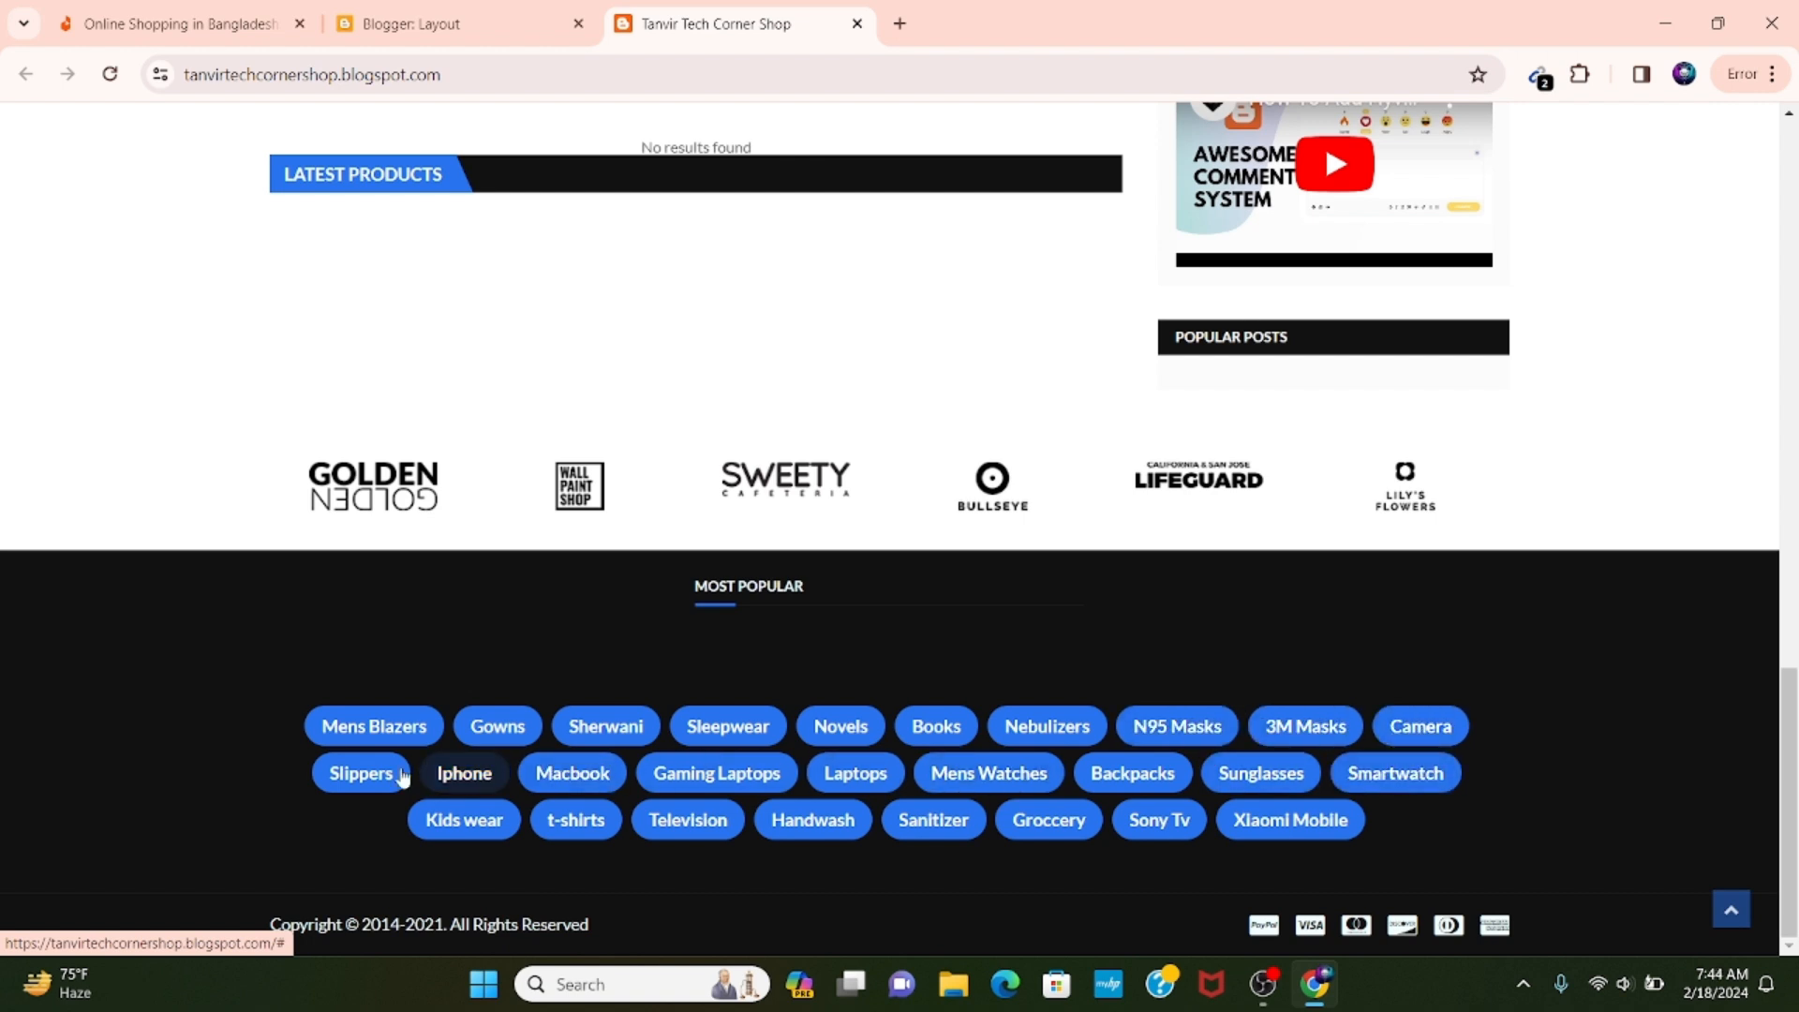
Review the layout's sidebar, Social Widget and Brand Logos sections and compare them with the live blog.
{"action": "left_click", "coordinate": [451, 7]}
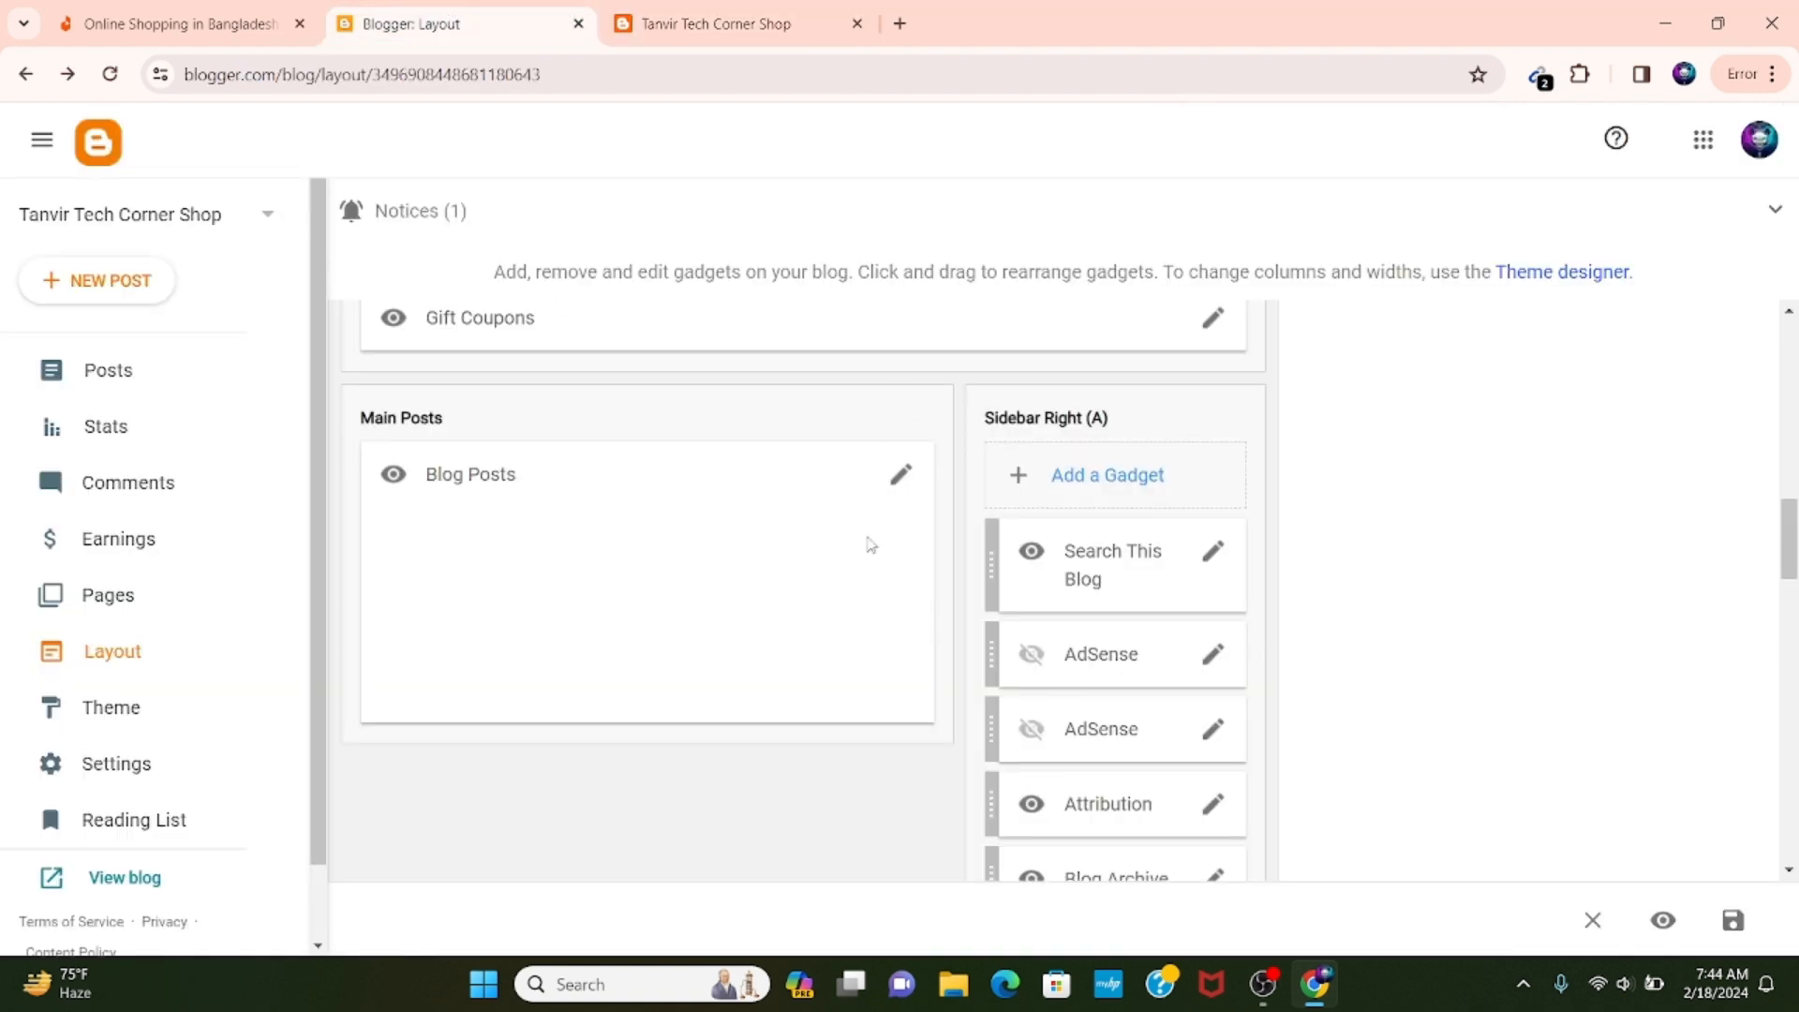
{"action": "scroll", "coordinate": [871, 693], "scroll_direction": "down", "scroll_amount": 9}
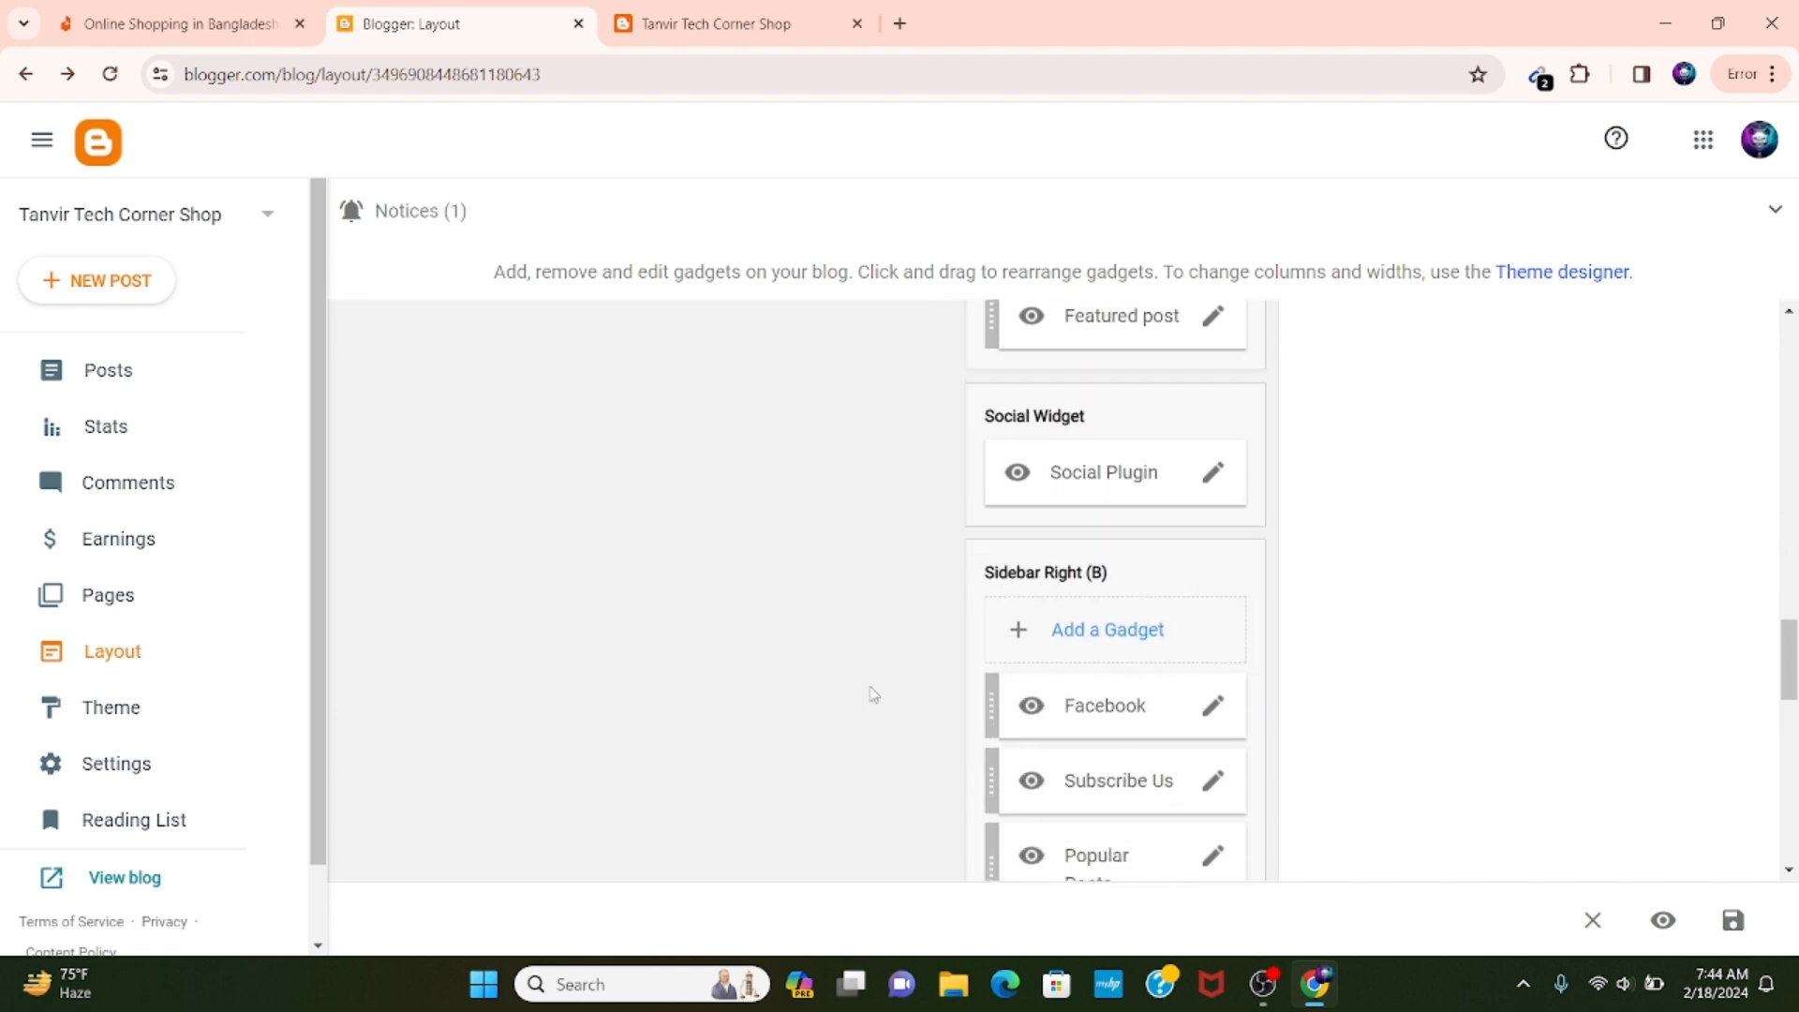
{"action": "scroll", "coordinate": [871, 693], "scroll_direction": "down", "scroll_amount": 7}
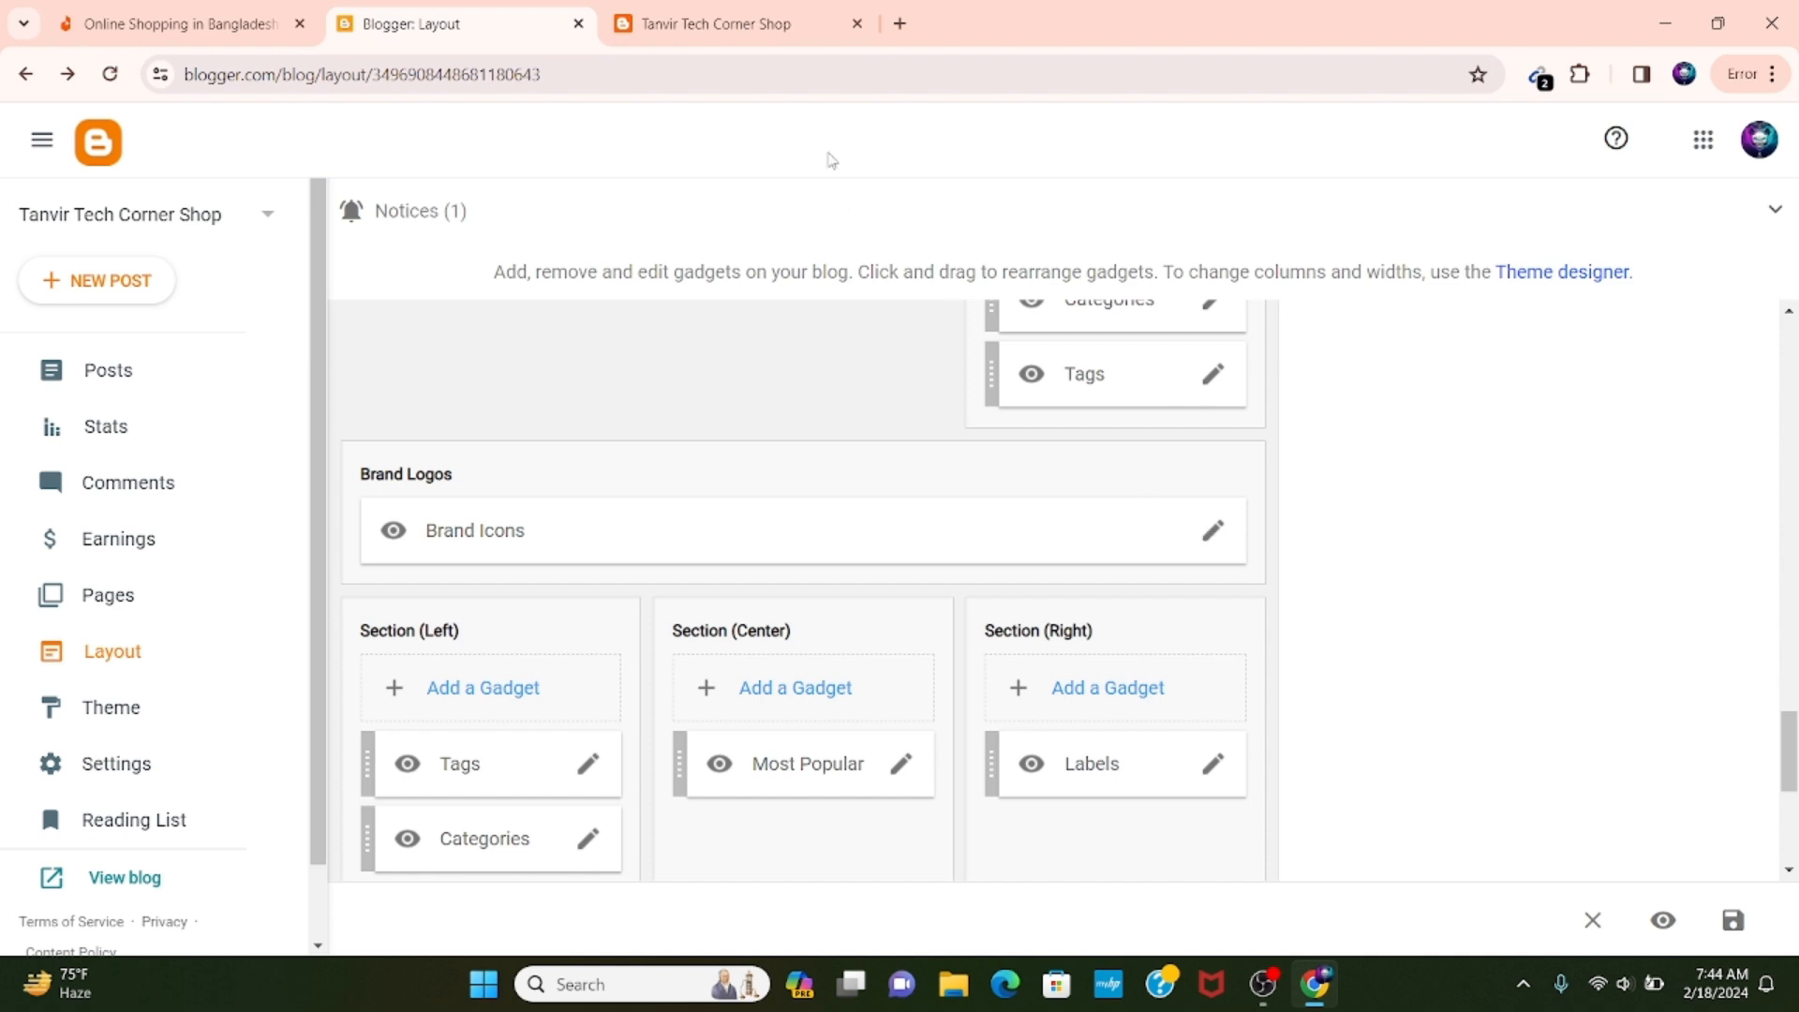
{"action": "left_click", "coordinate": [754, 11]}
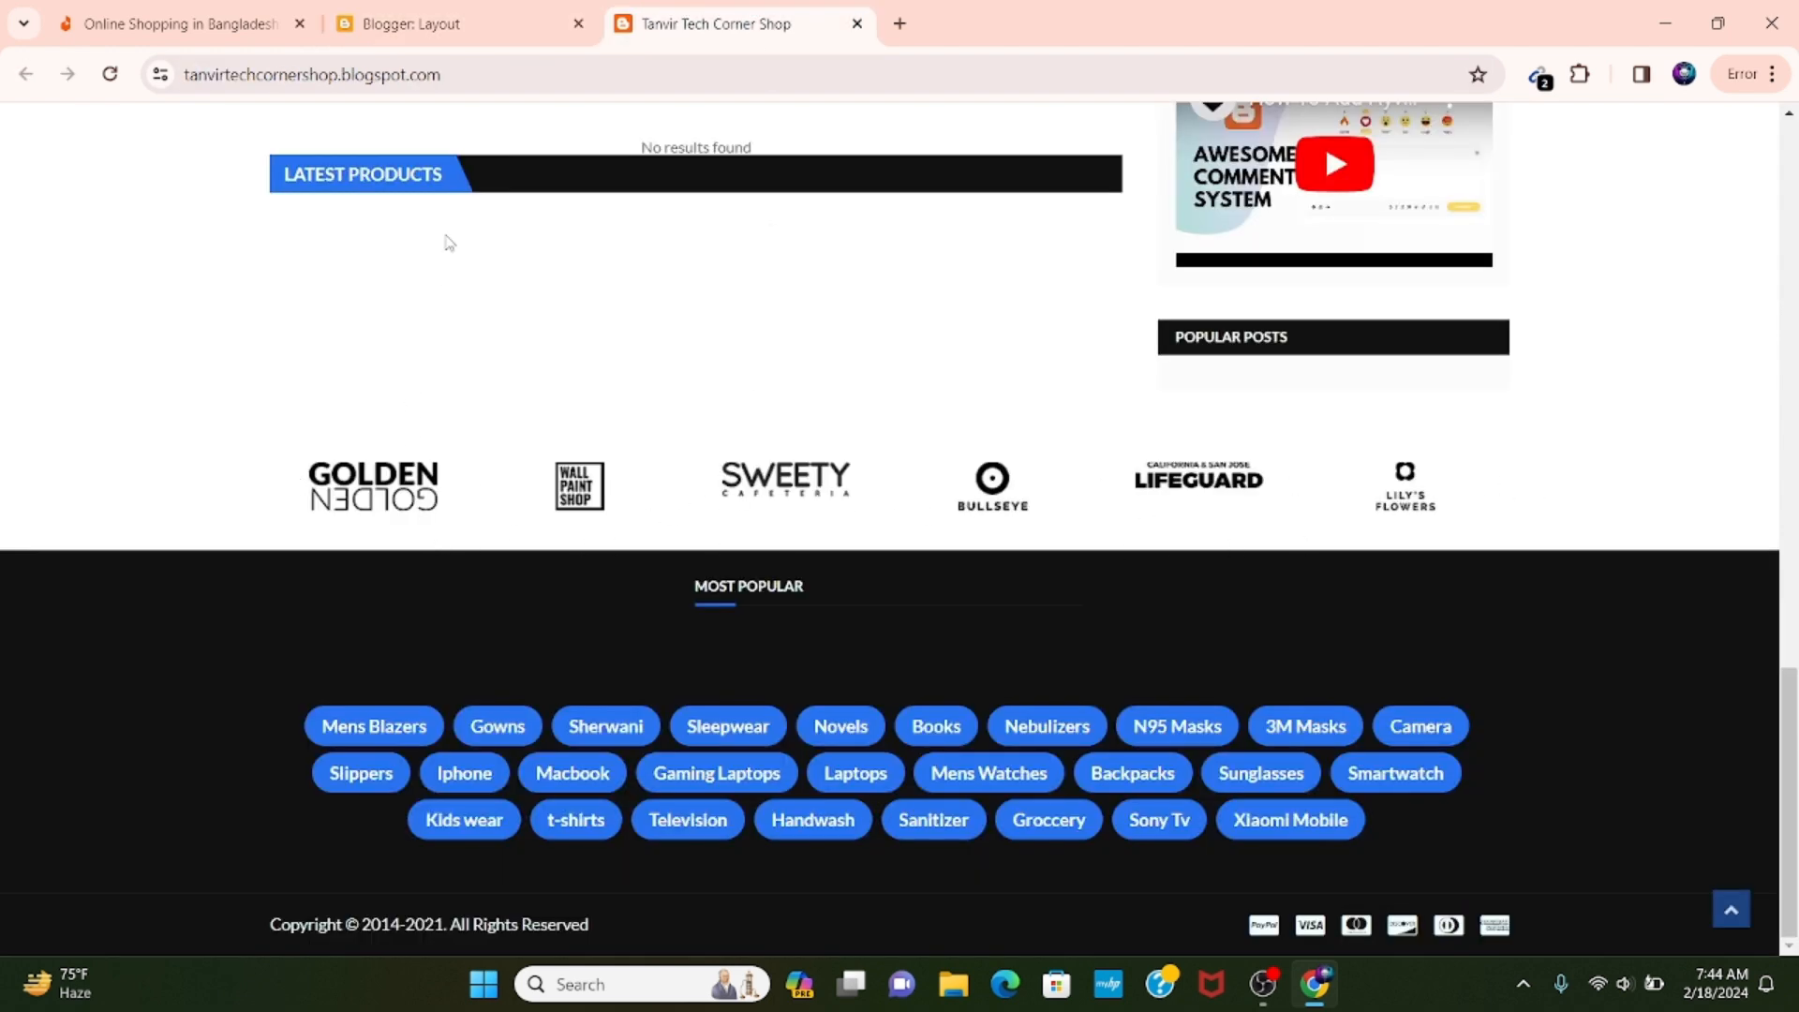
Compare the layout's footer sections, Categories Menu and Credit Cards Icons with the bottom of the live blog.
{"action": "left_click", "coordinate": [465, 17]}
{"action": "scroll", "coordinate": [542, 375], "scroll_direction": "down", "scroll_amount": 2}
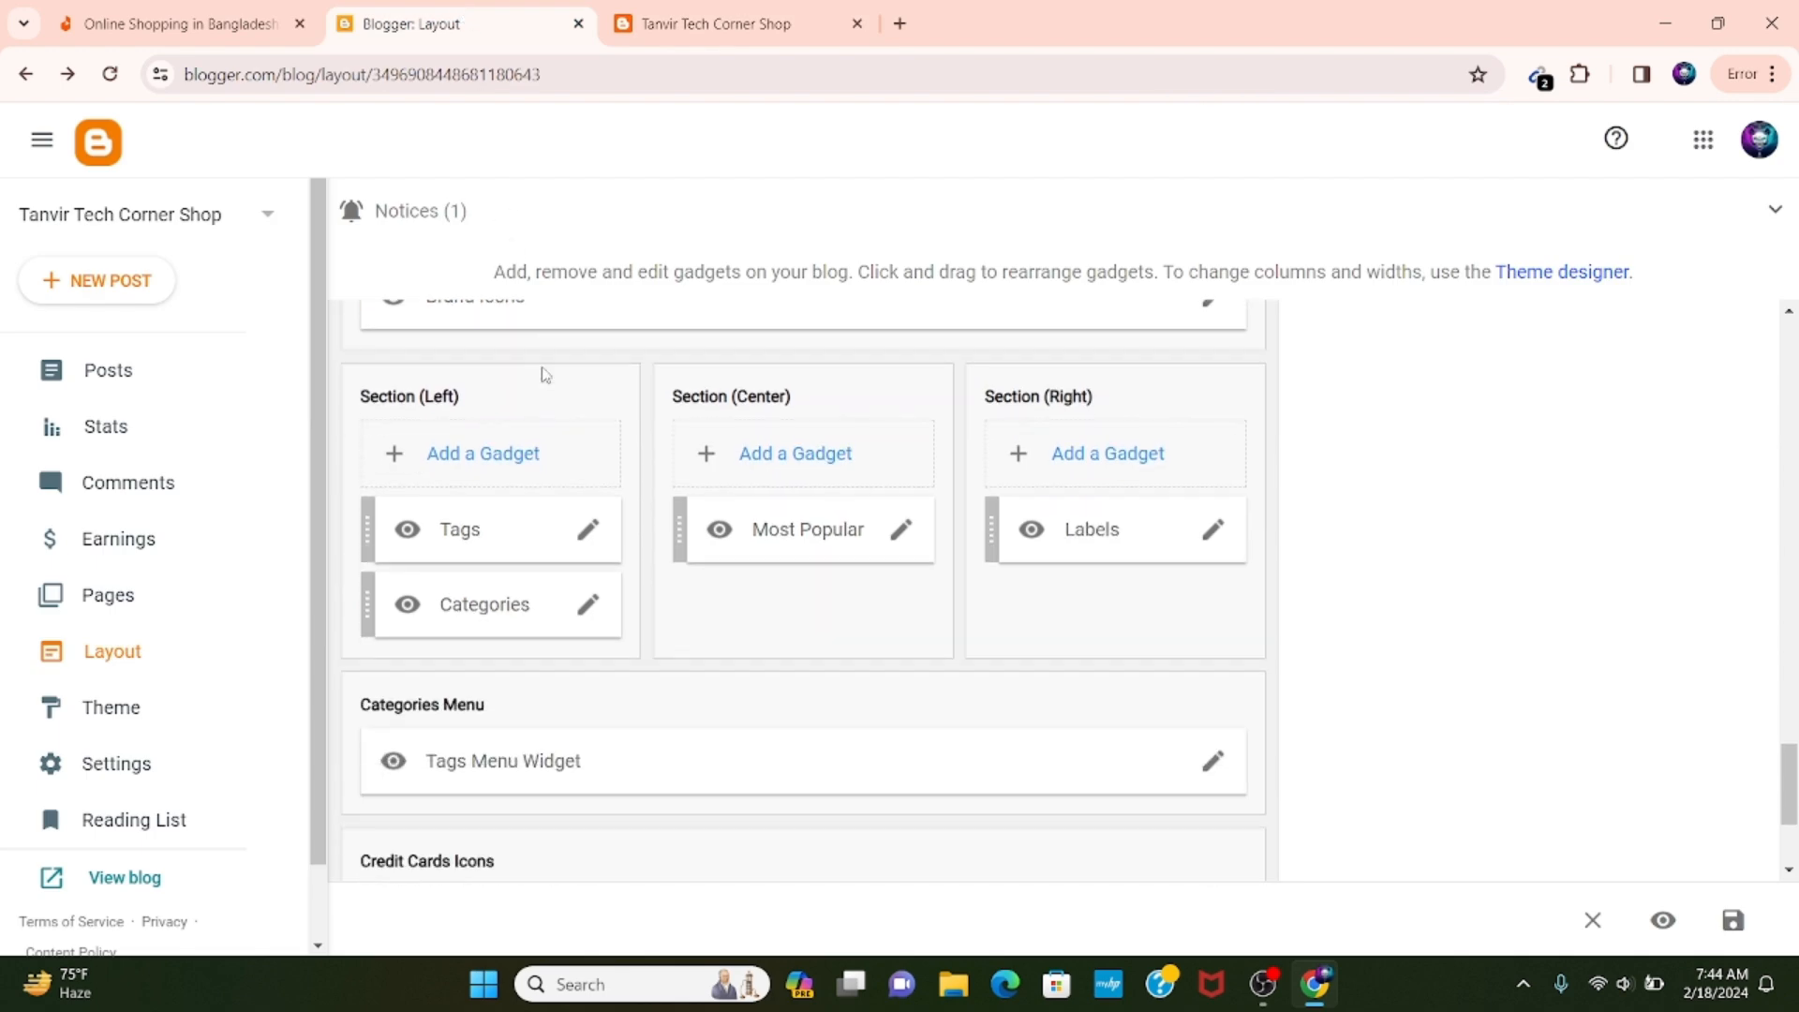
{"action": "left_click", "coordinate": [729, 11]}
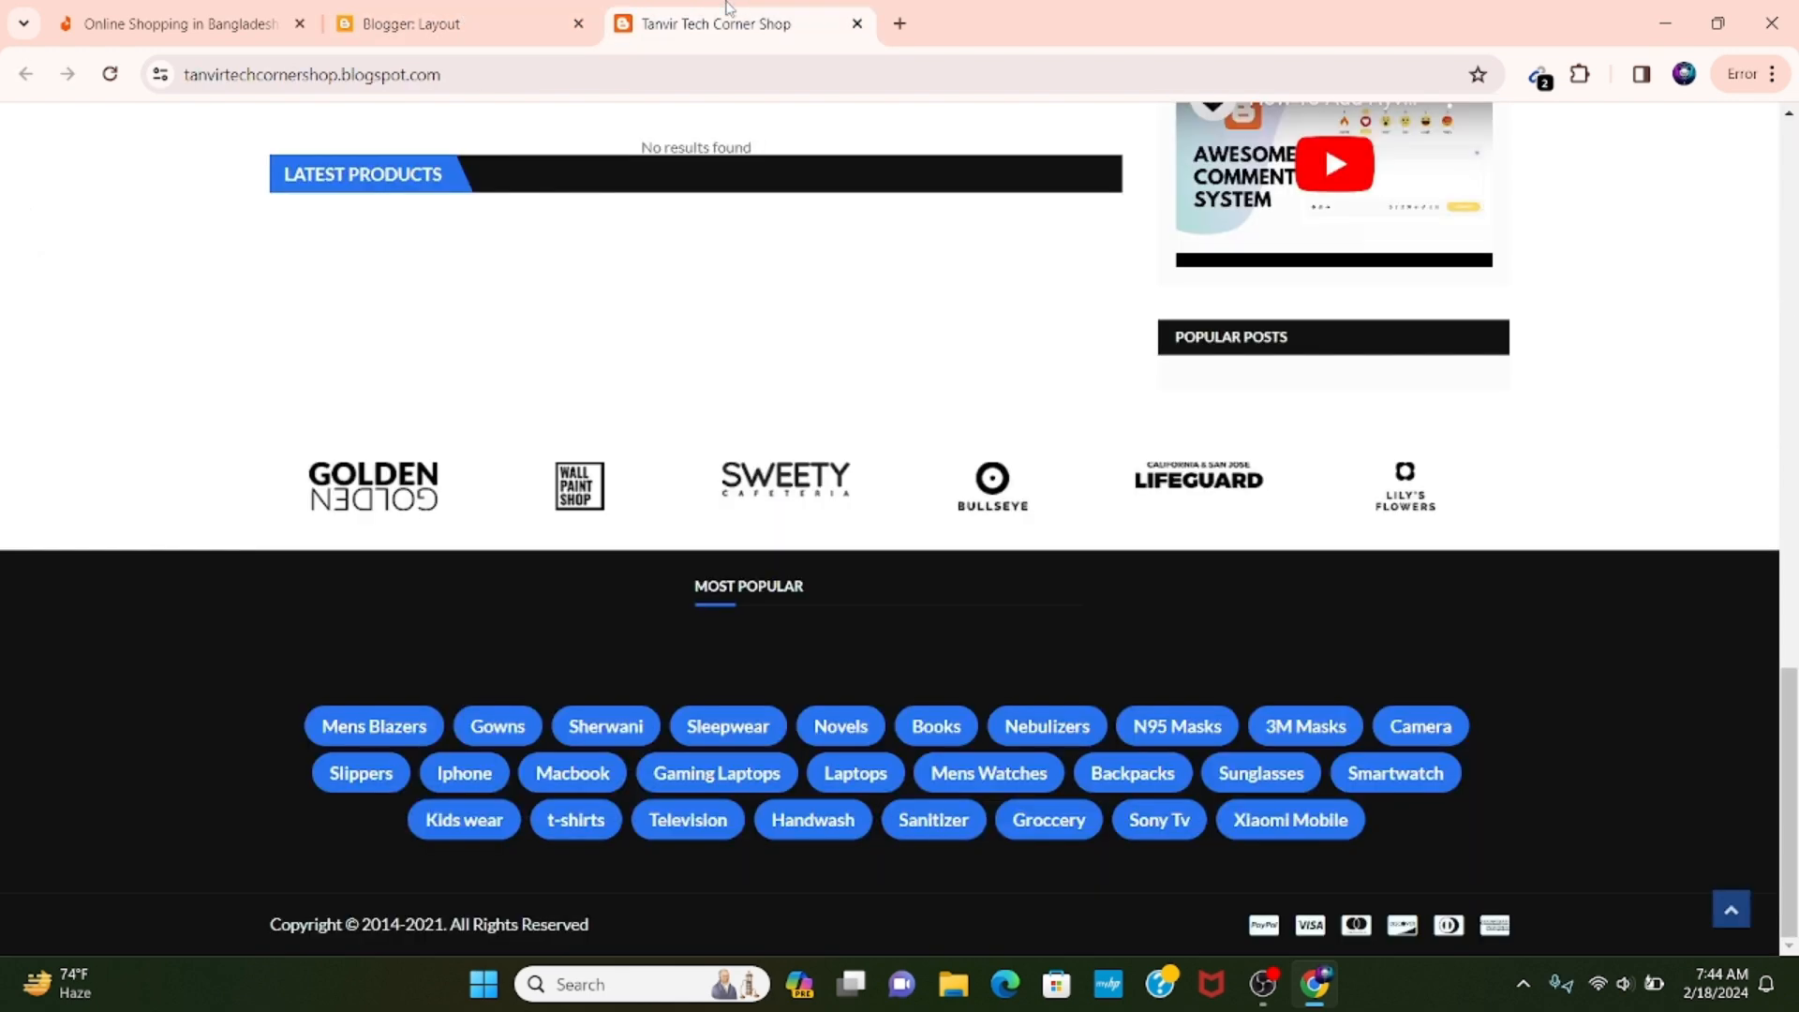
{"action": "left_click", "coordinate": [473, 12]}
{"action": "scroll", "coordinate": [640, 366], "scroll_direction": "down", "scroll_amount": 1}
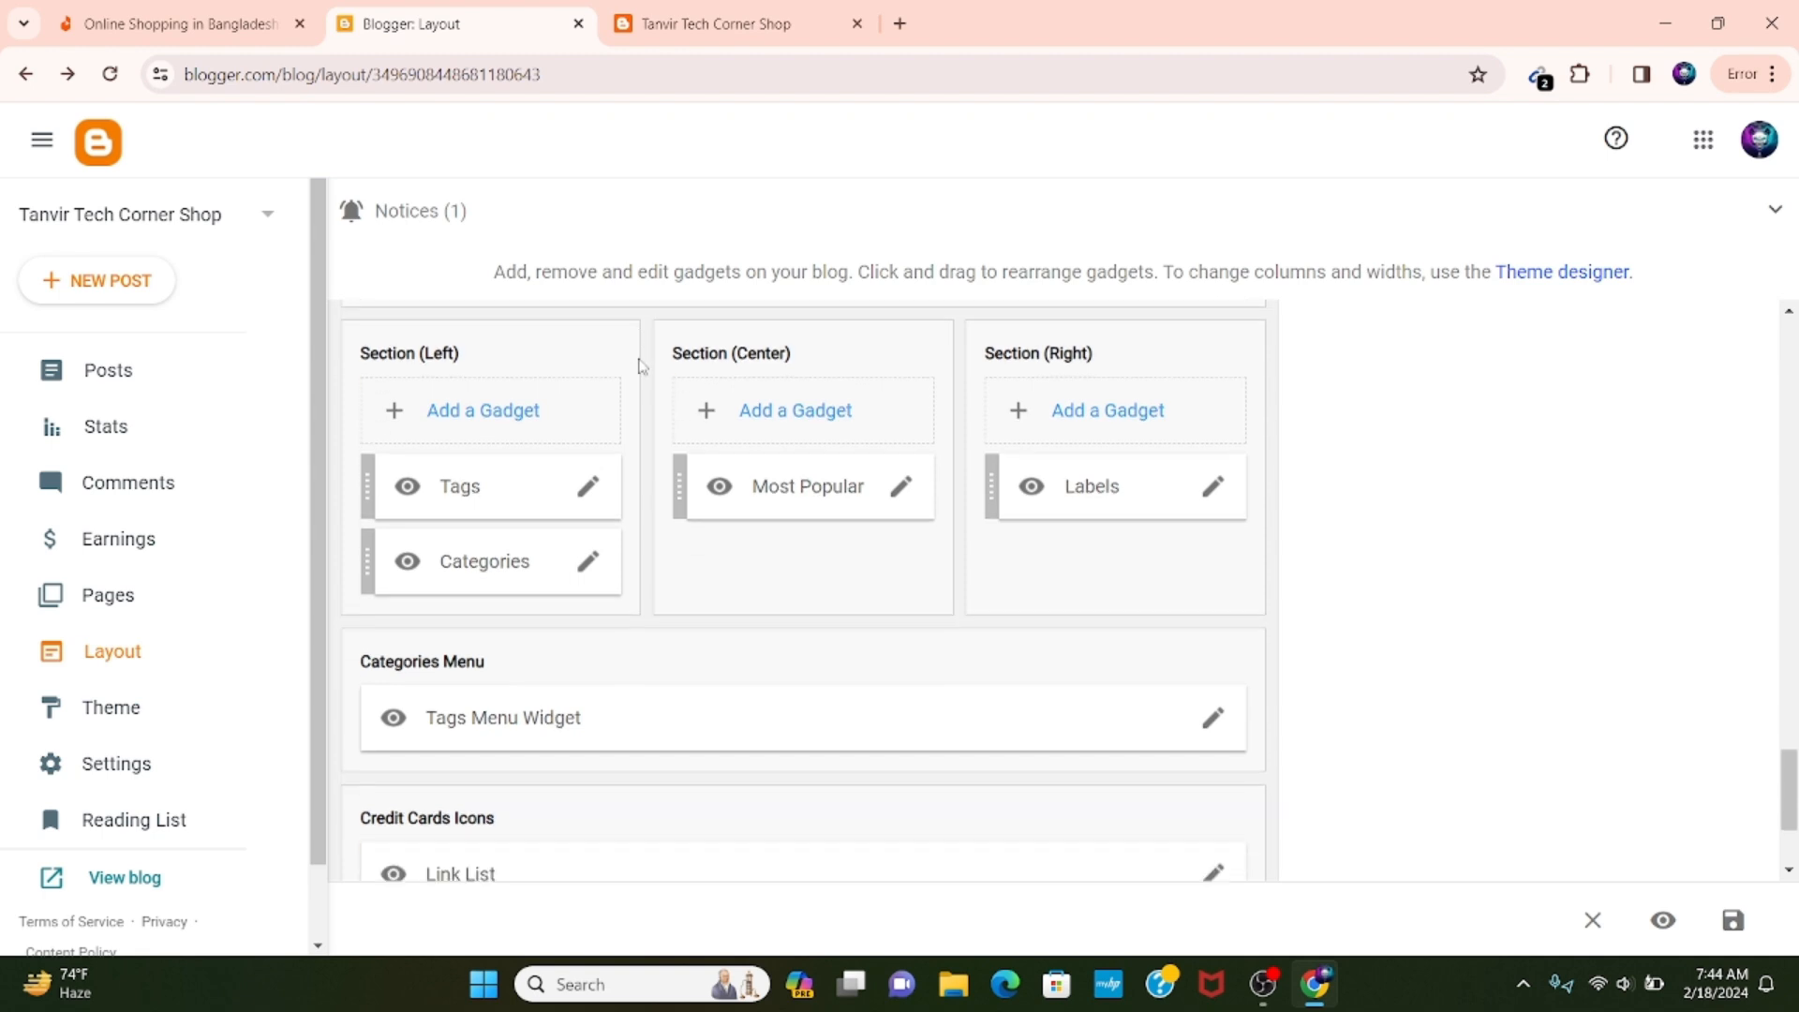
{"action": "scroll", "coordinate": [640, 366], "scroll_direction": "down", "scroll_amount": 3}
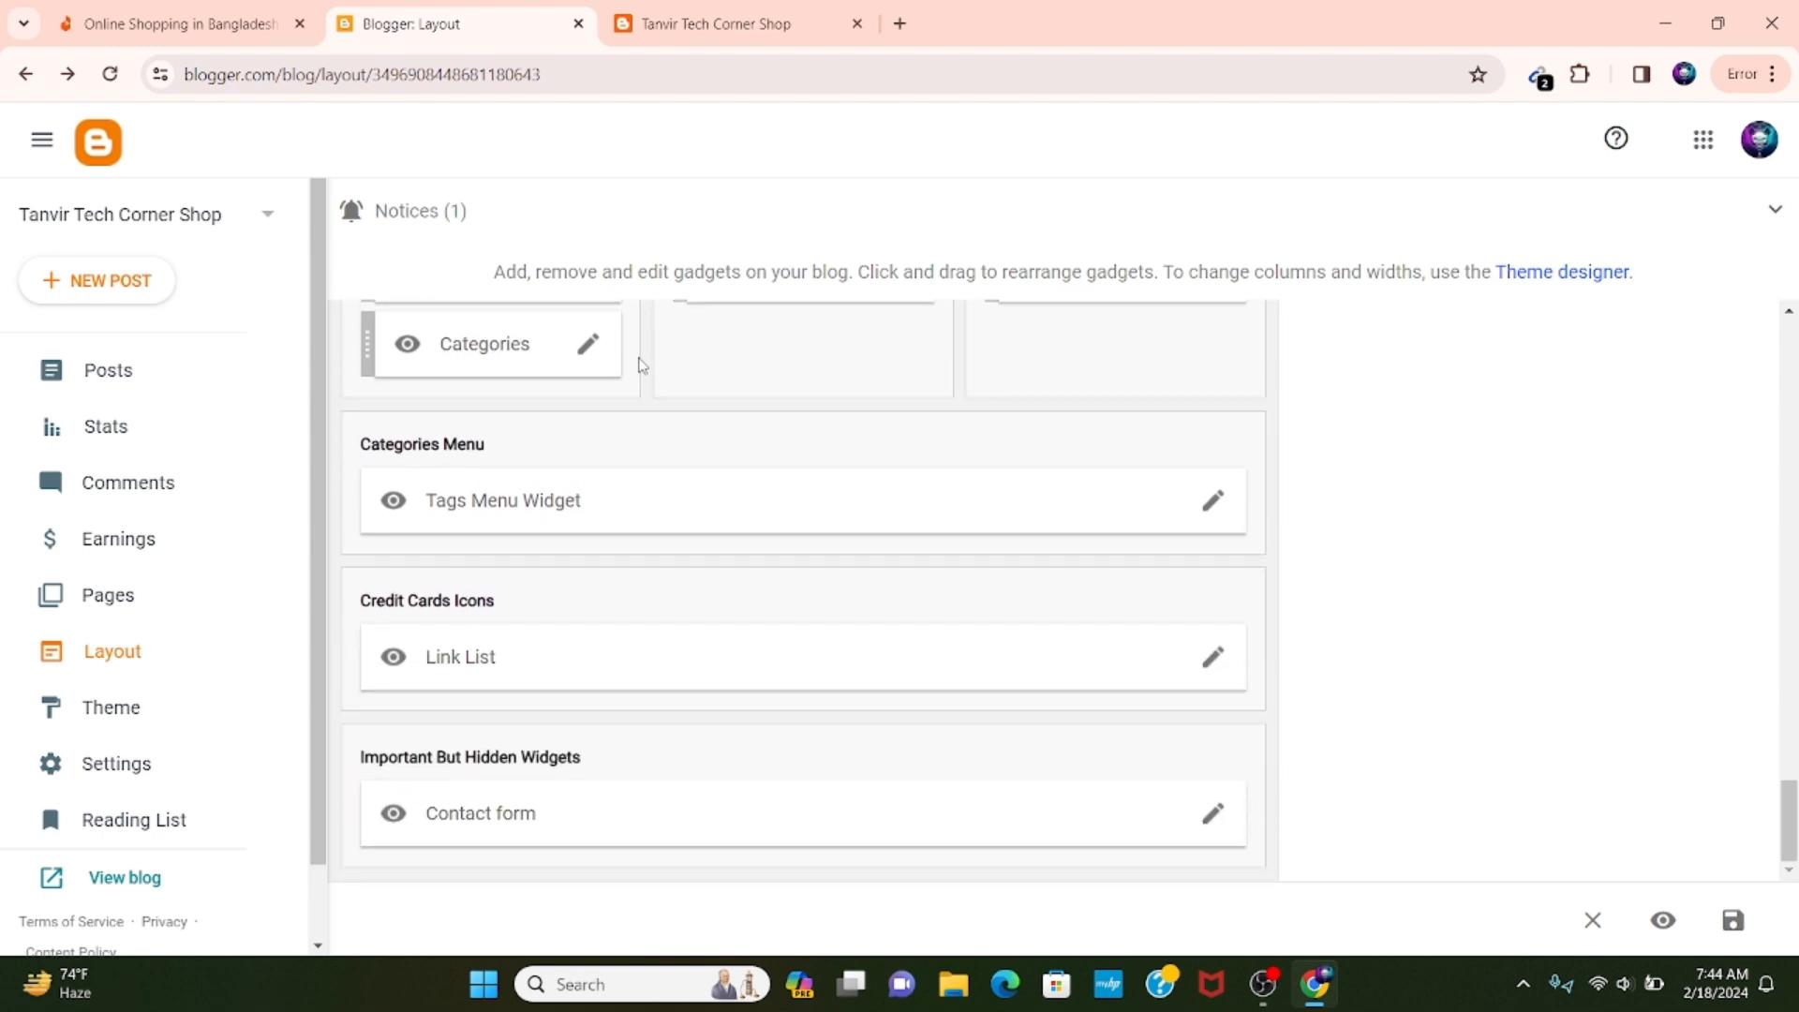
{"action": "scroll", "coordinate": [628, 527], "scroll_direction": "up", "scroll_amount": 3}
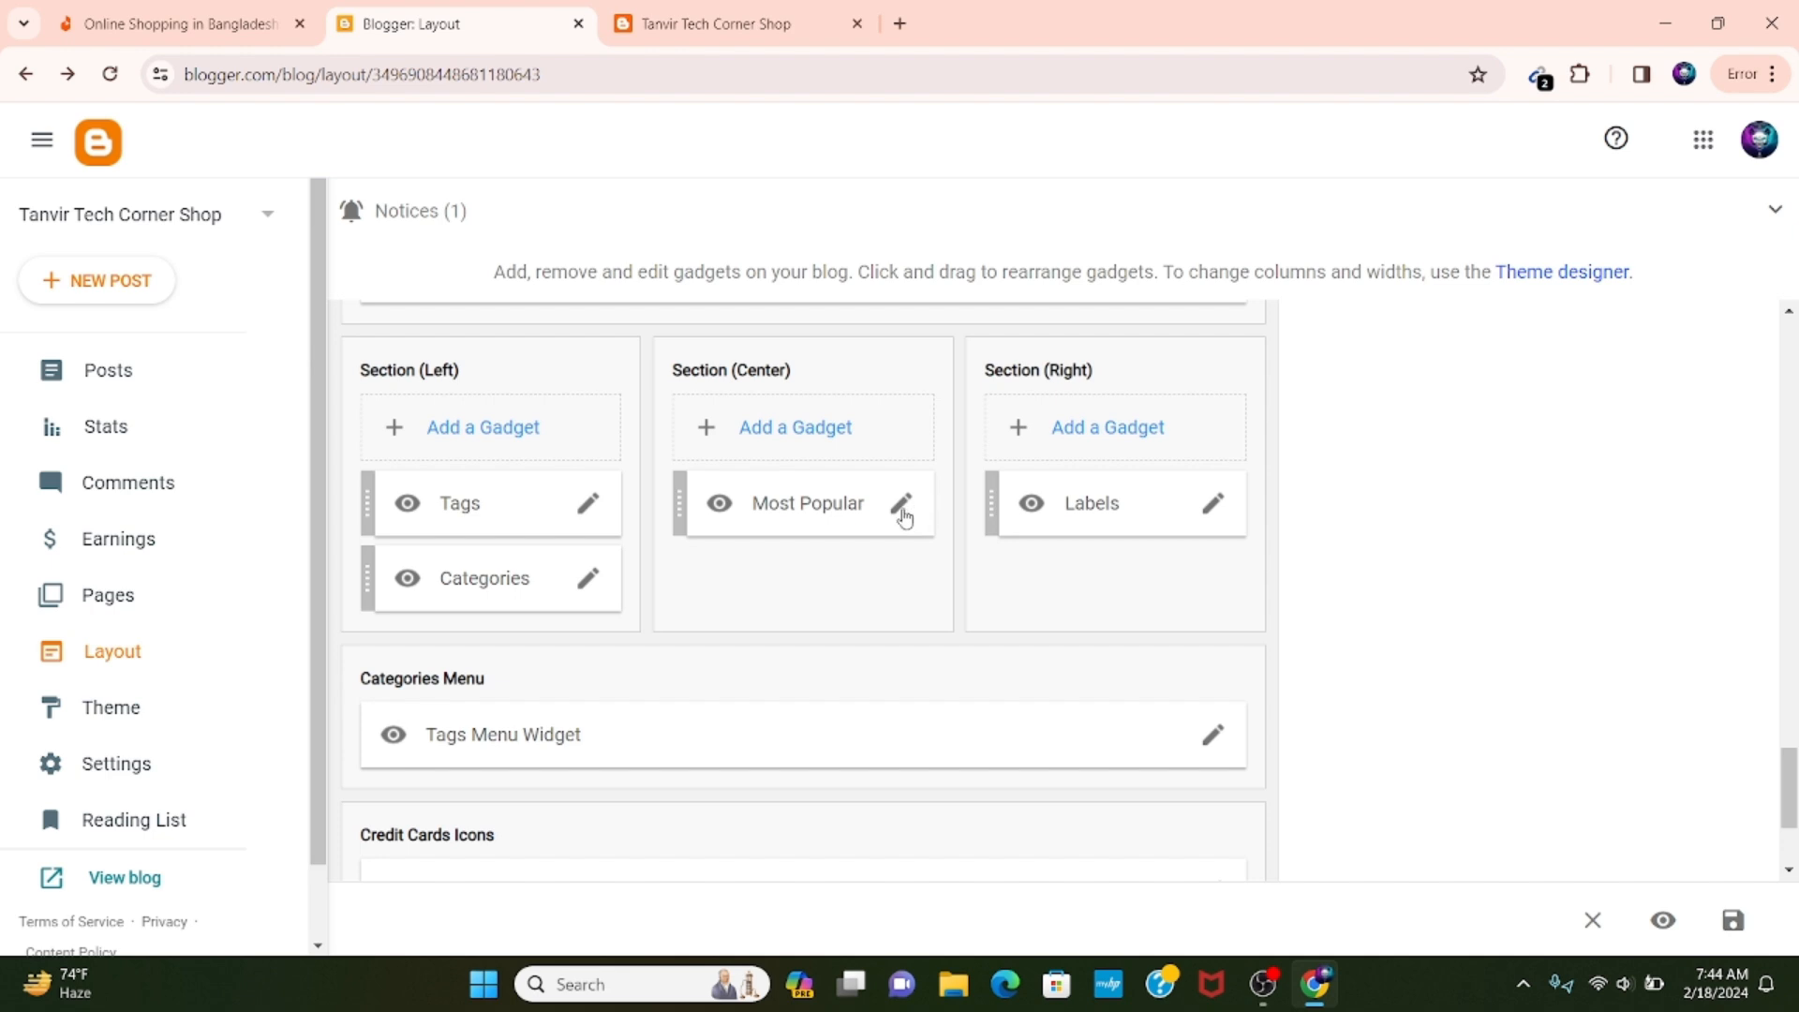
Check the Most Popular heading and footer area on the live blog against the layout's Section (Center) gadget.
{"action": "key", "text": "ctrl+Tab"}
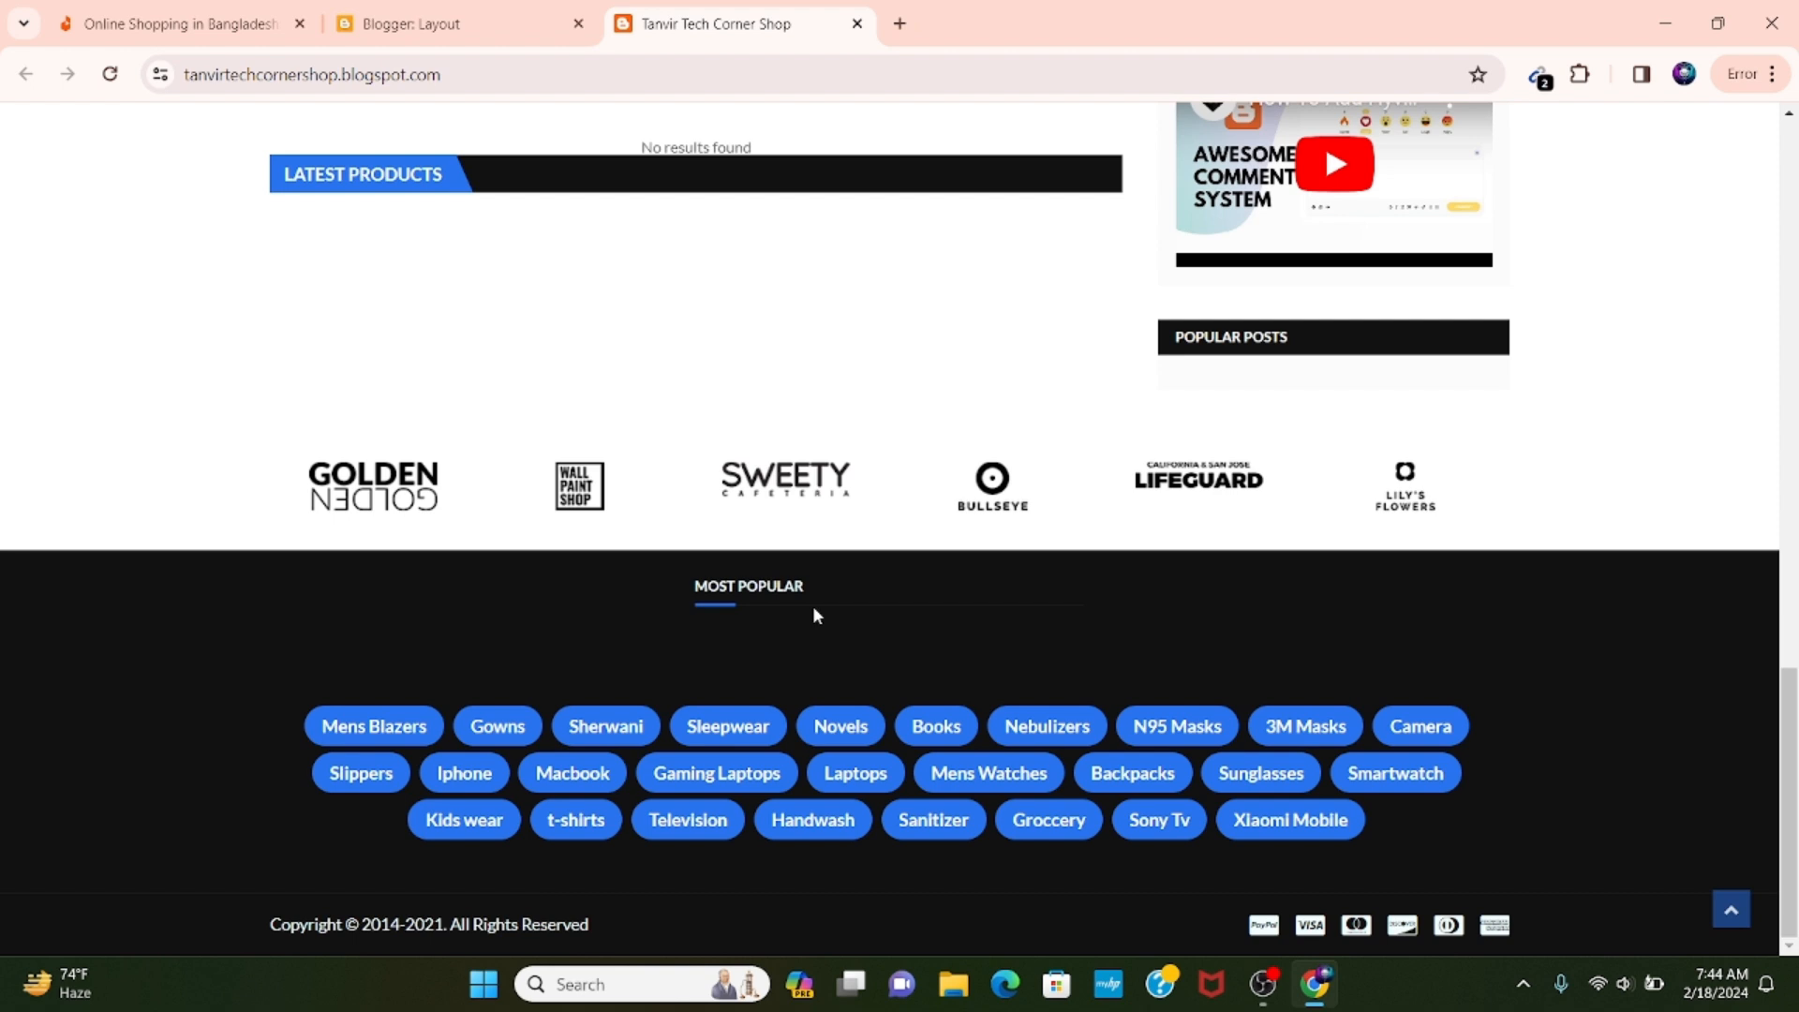
{"action": "left_click_drag", "start_coordinate": [998, 655], "coordinate": [773, 672]}
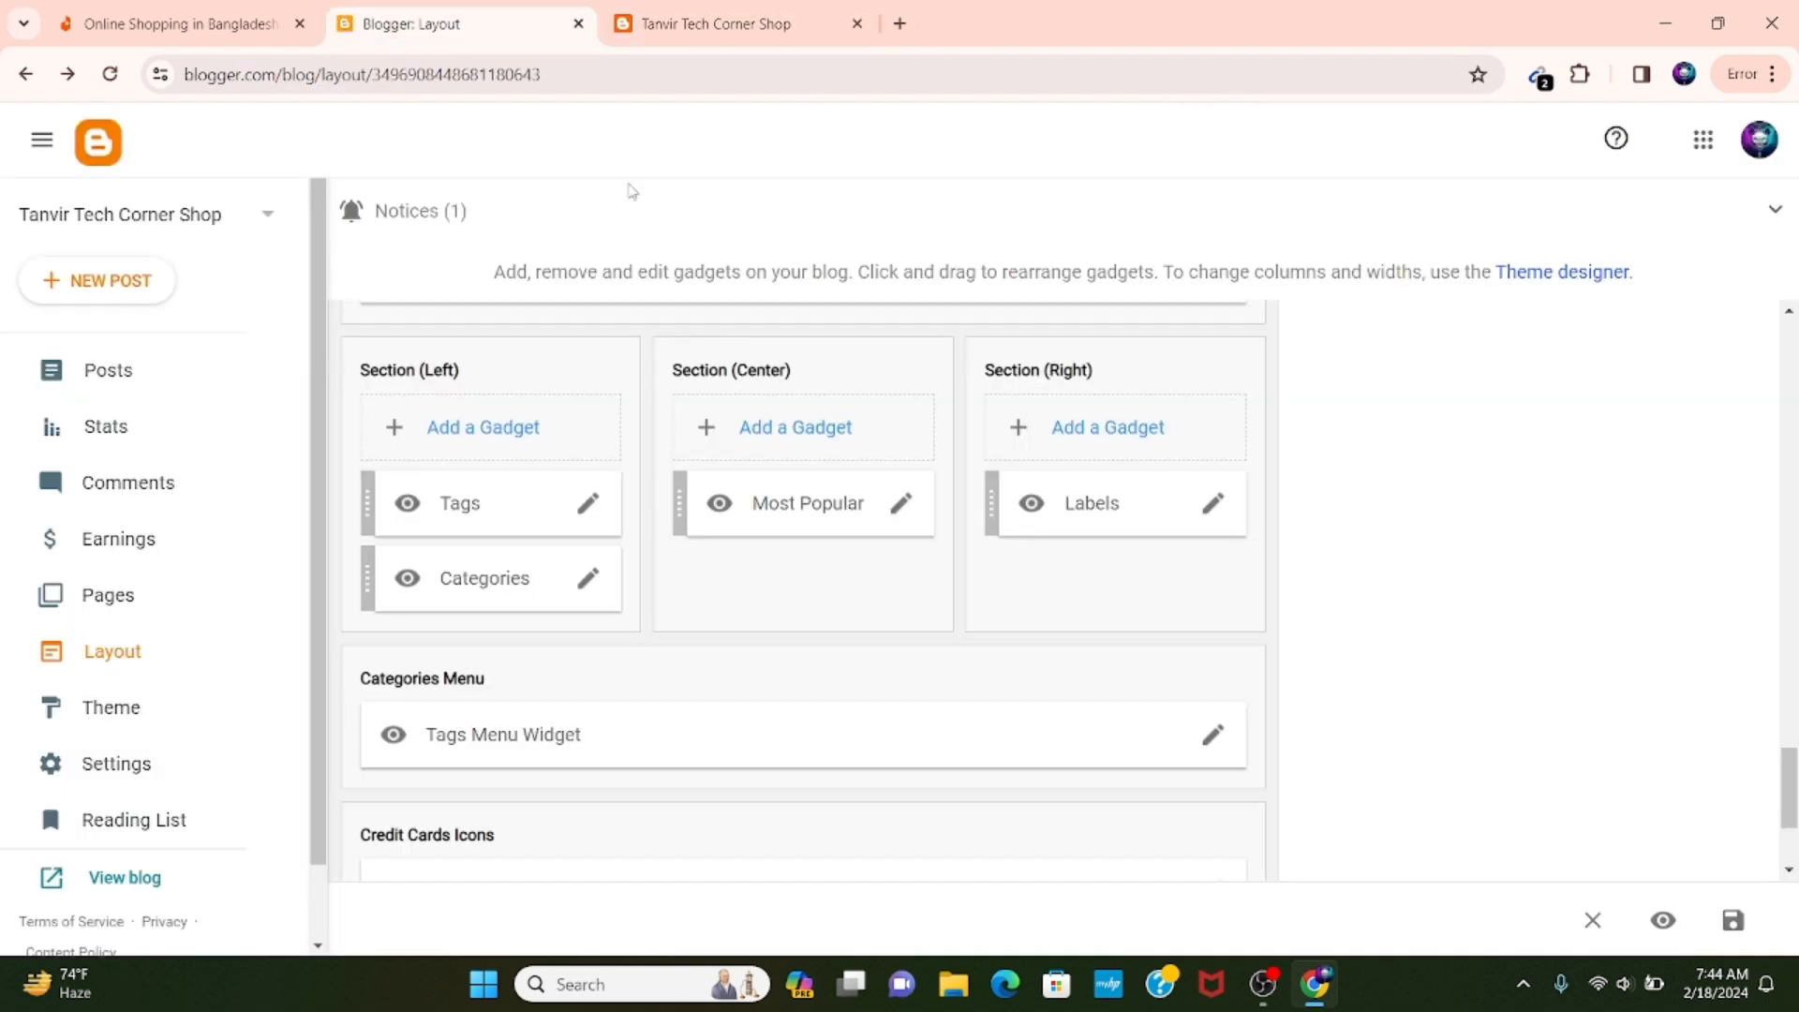
{"action": "left_click", "coordinate": [356, 21]}
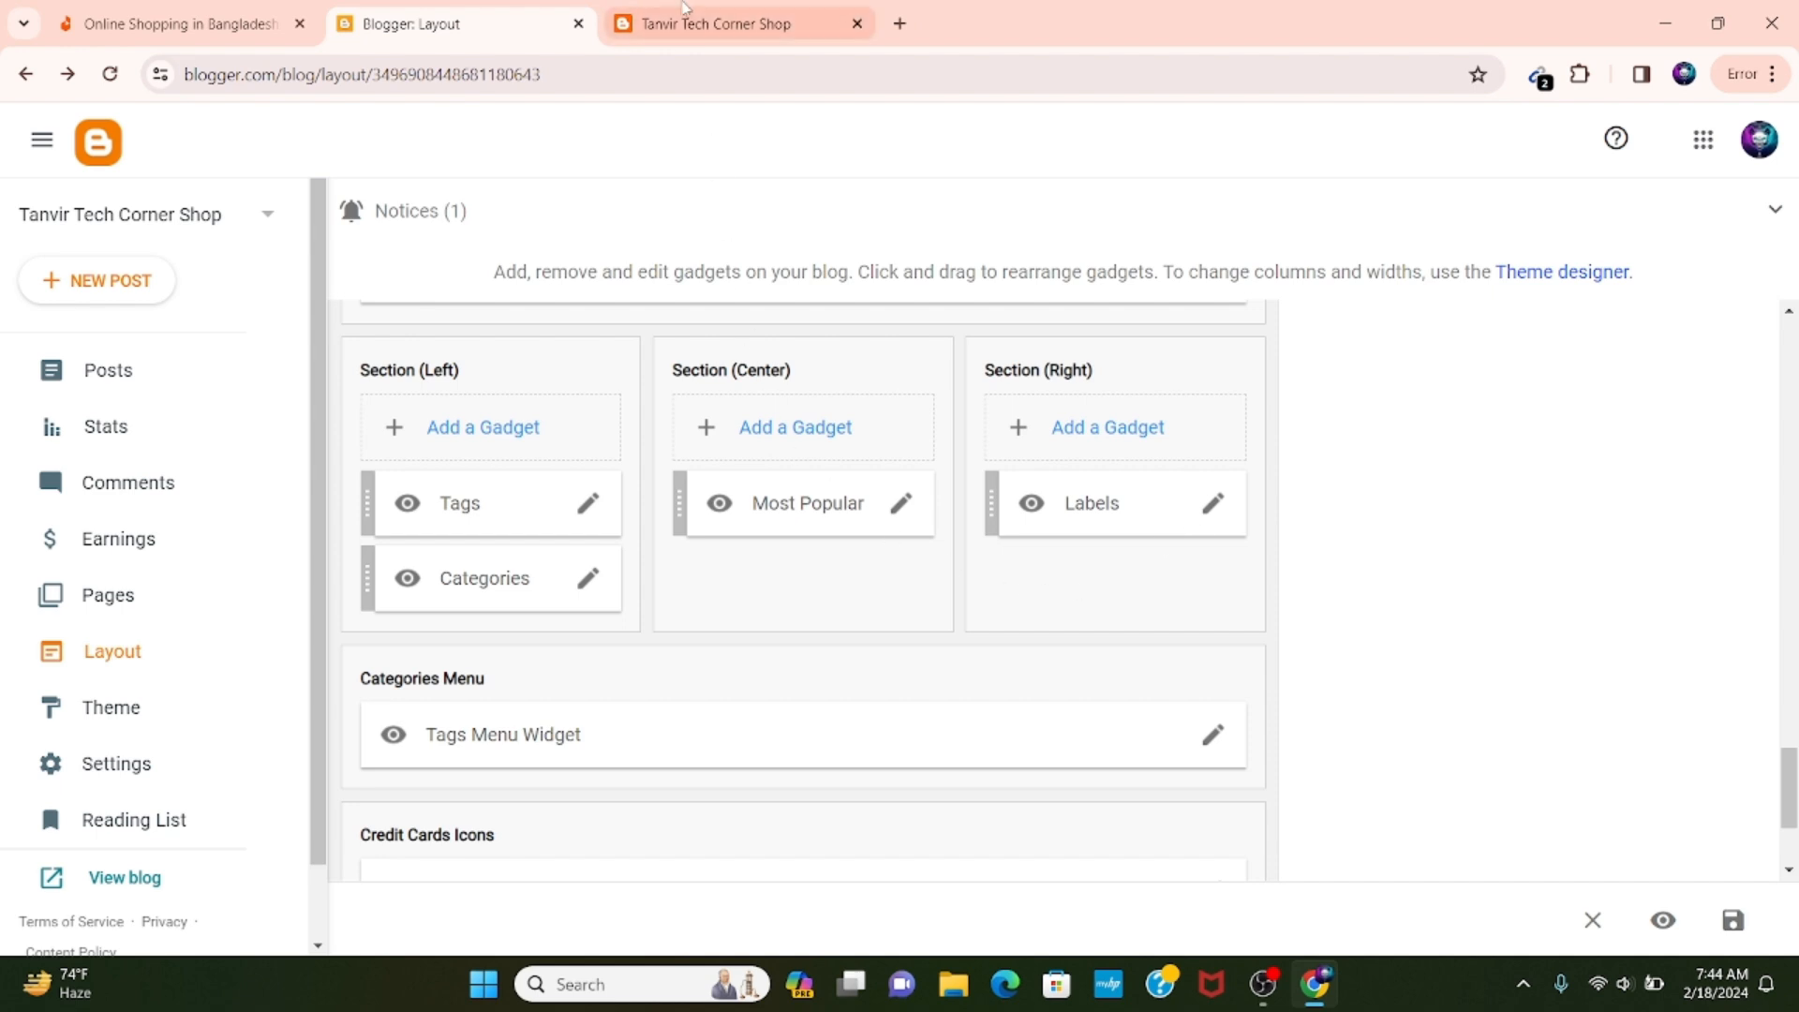
{"action": "left_click", "coordinate": [712, 23]}
{"action": "scroll", "coordinate": [1169, 531], "scroll_direction": "down", "scroll_amount": 5}
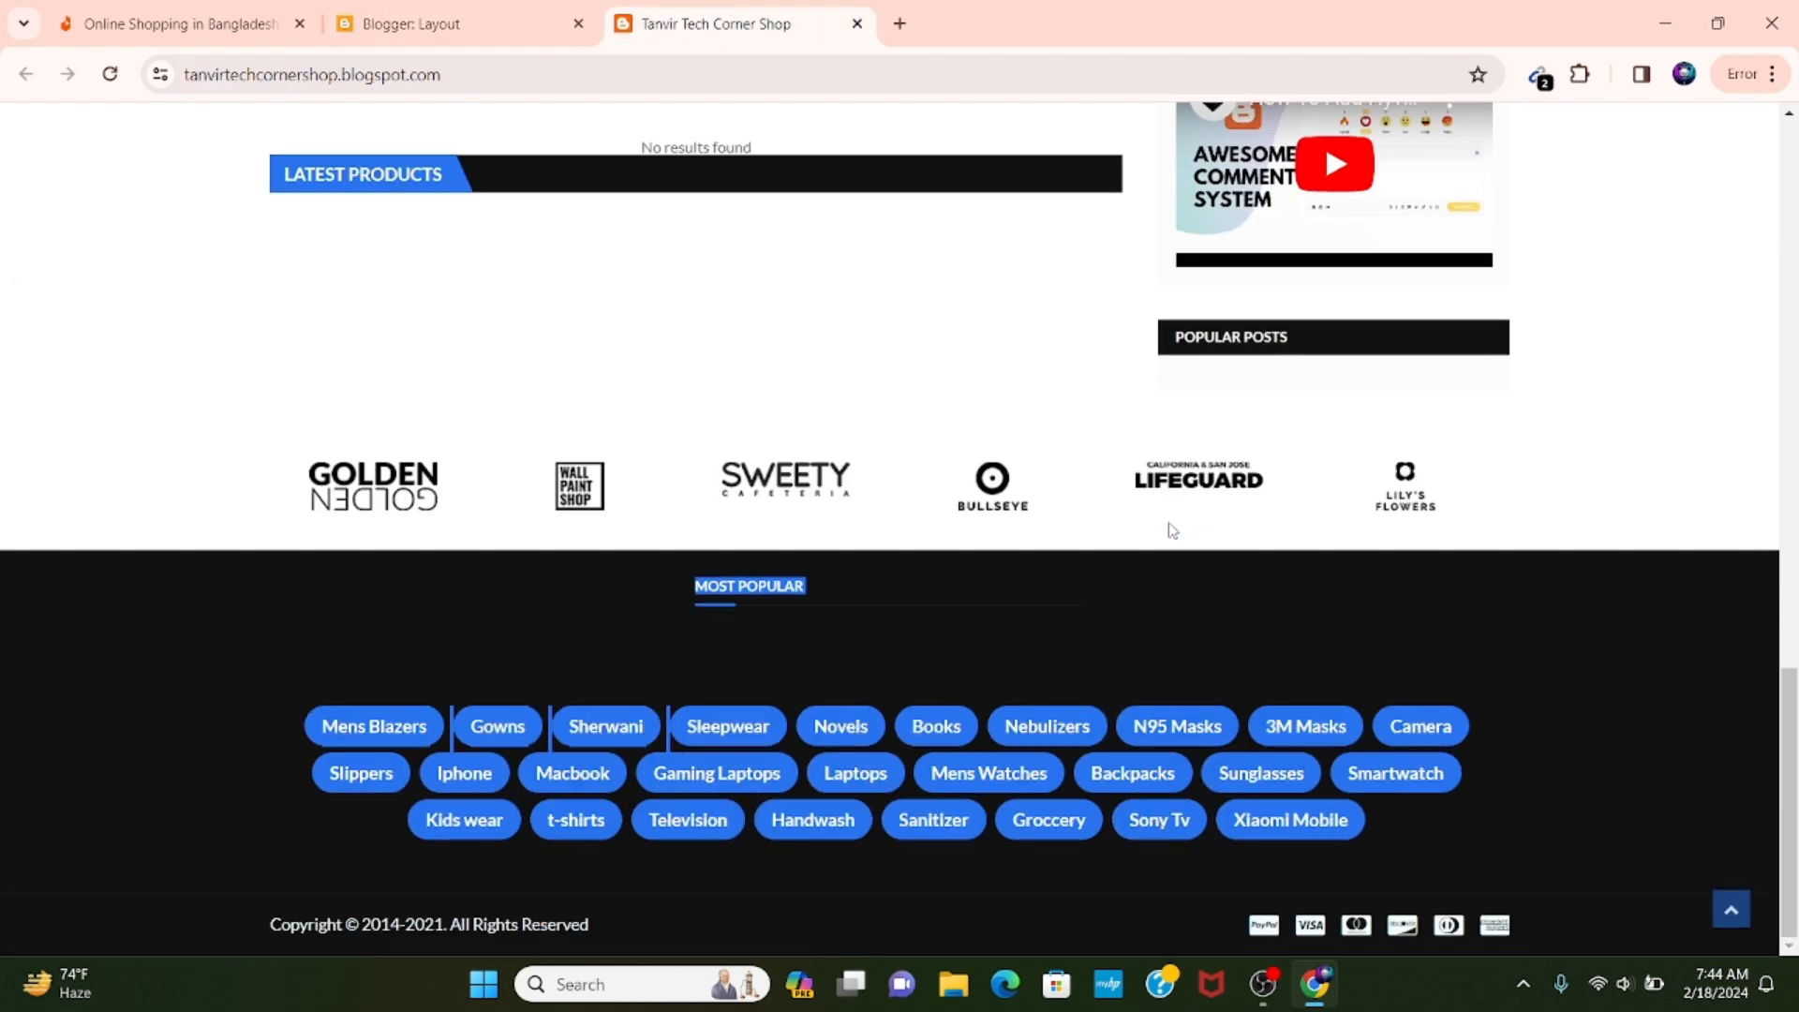
{"action": "left_click", "coordinate": [903, 606]}
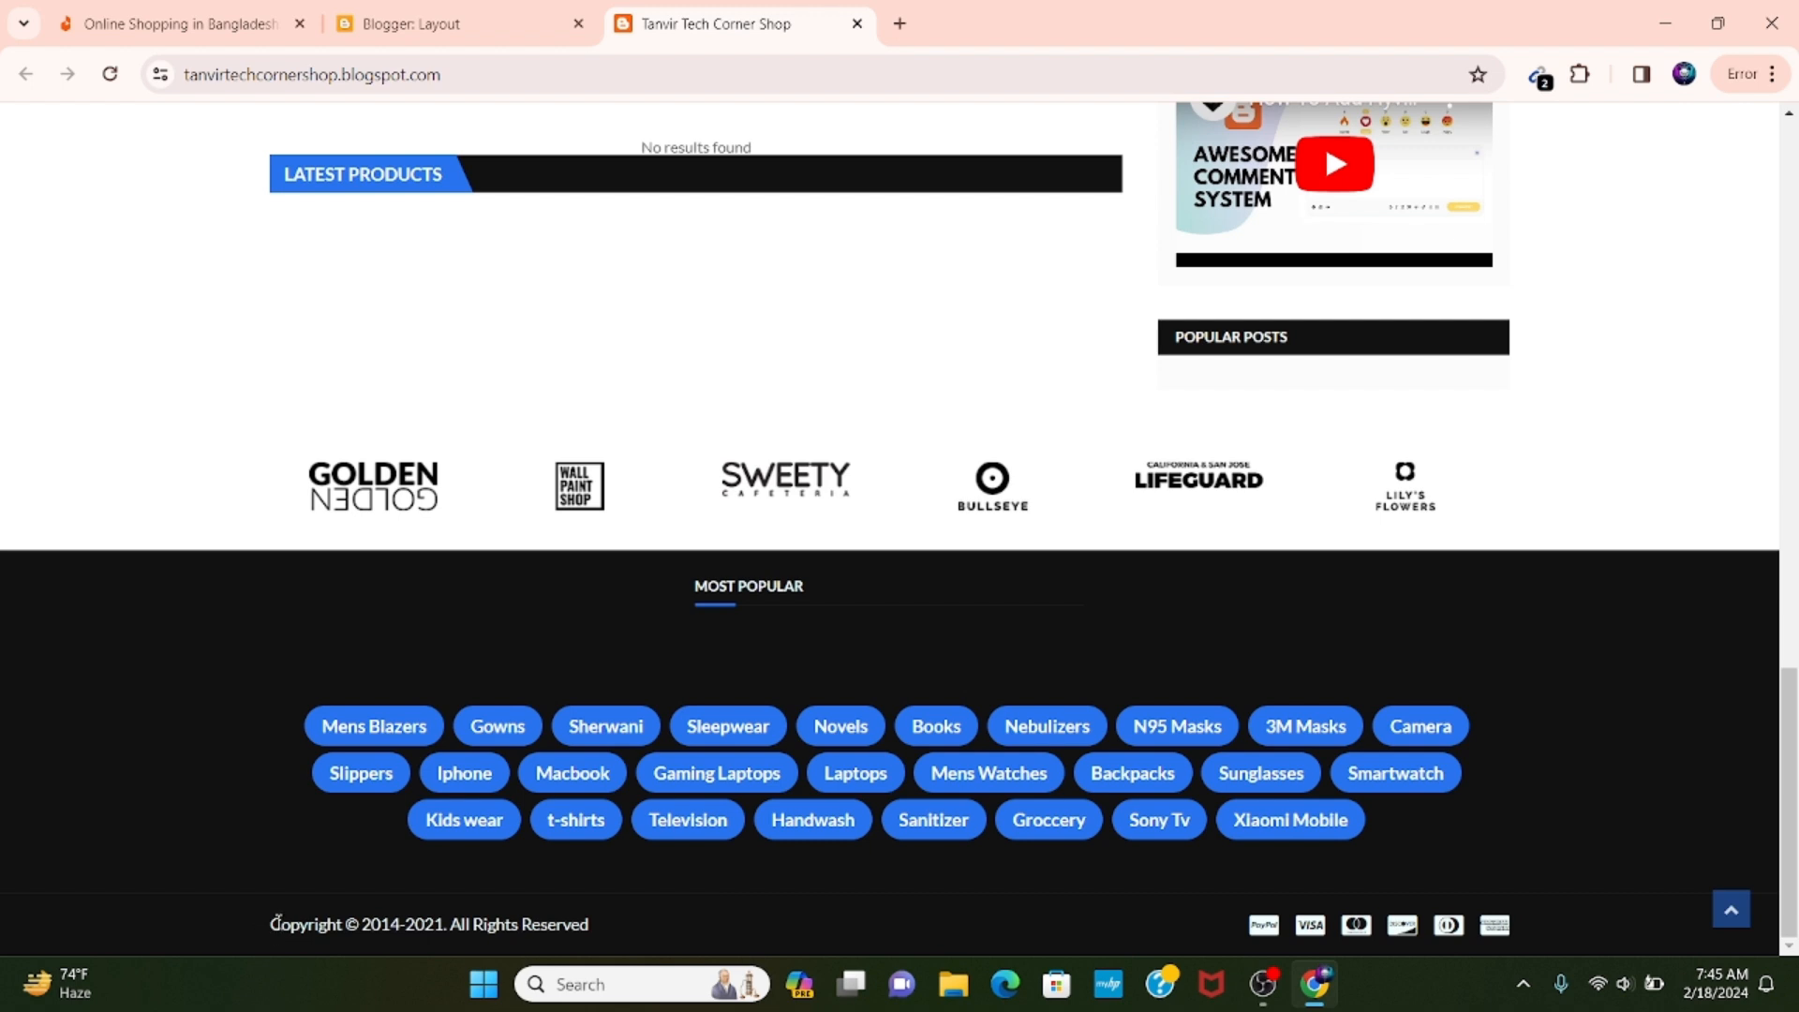
Create a new blog post and title it "Usa Number Verified Gmail".
{"action": "scroll", "coordinate": [722, 808], "scroll_direction": "up", "scroll_amount": 10}
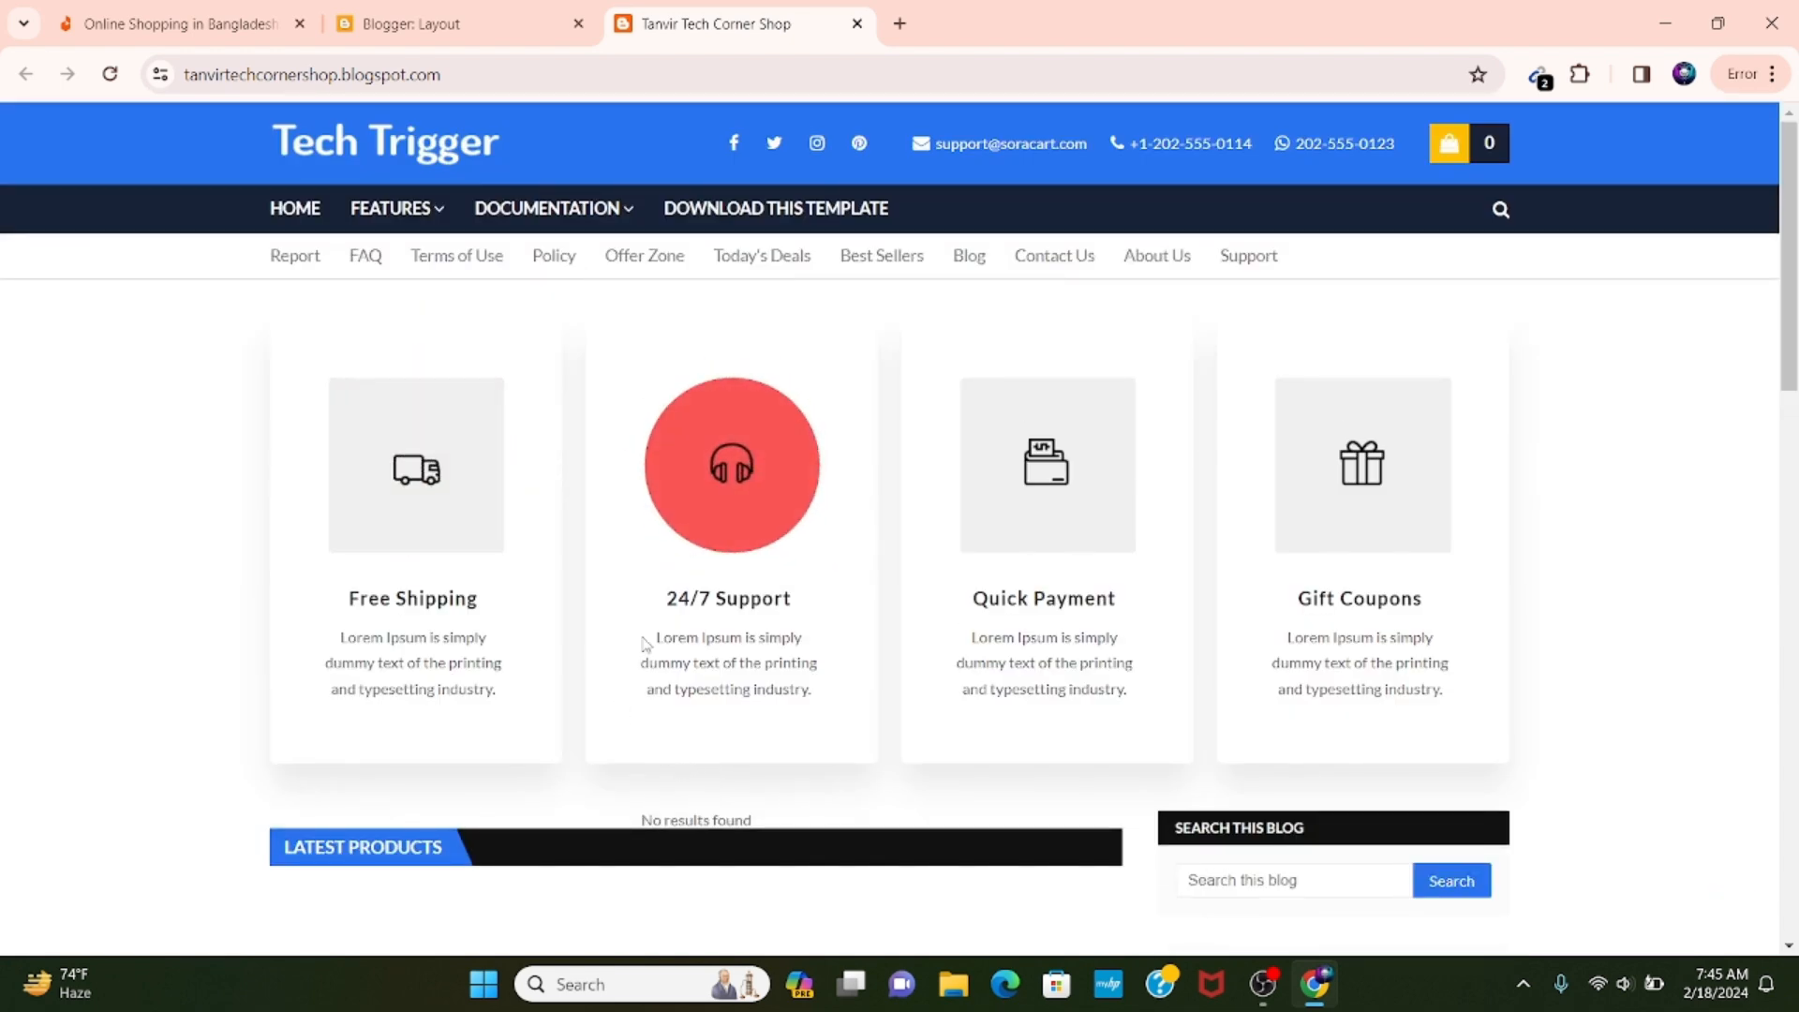
{"action": "left_click", "coordinate": [469, 19]}
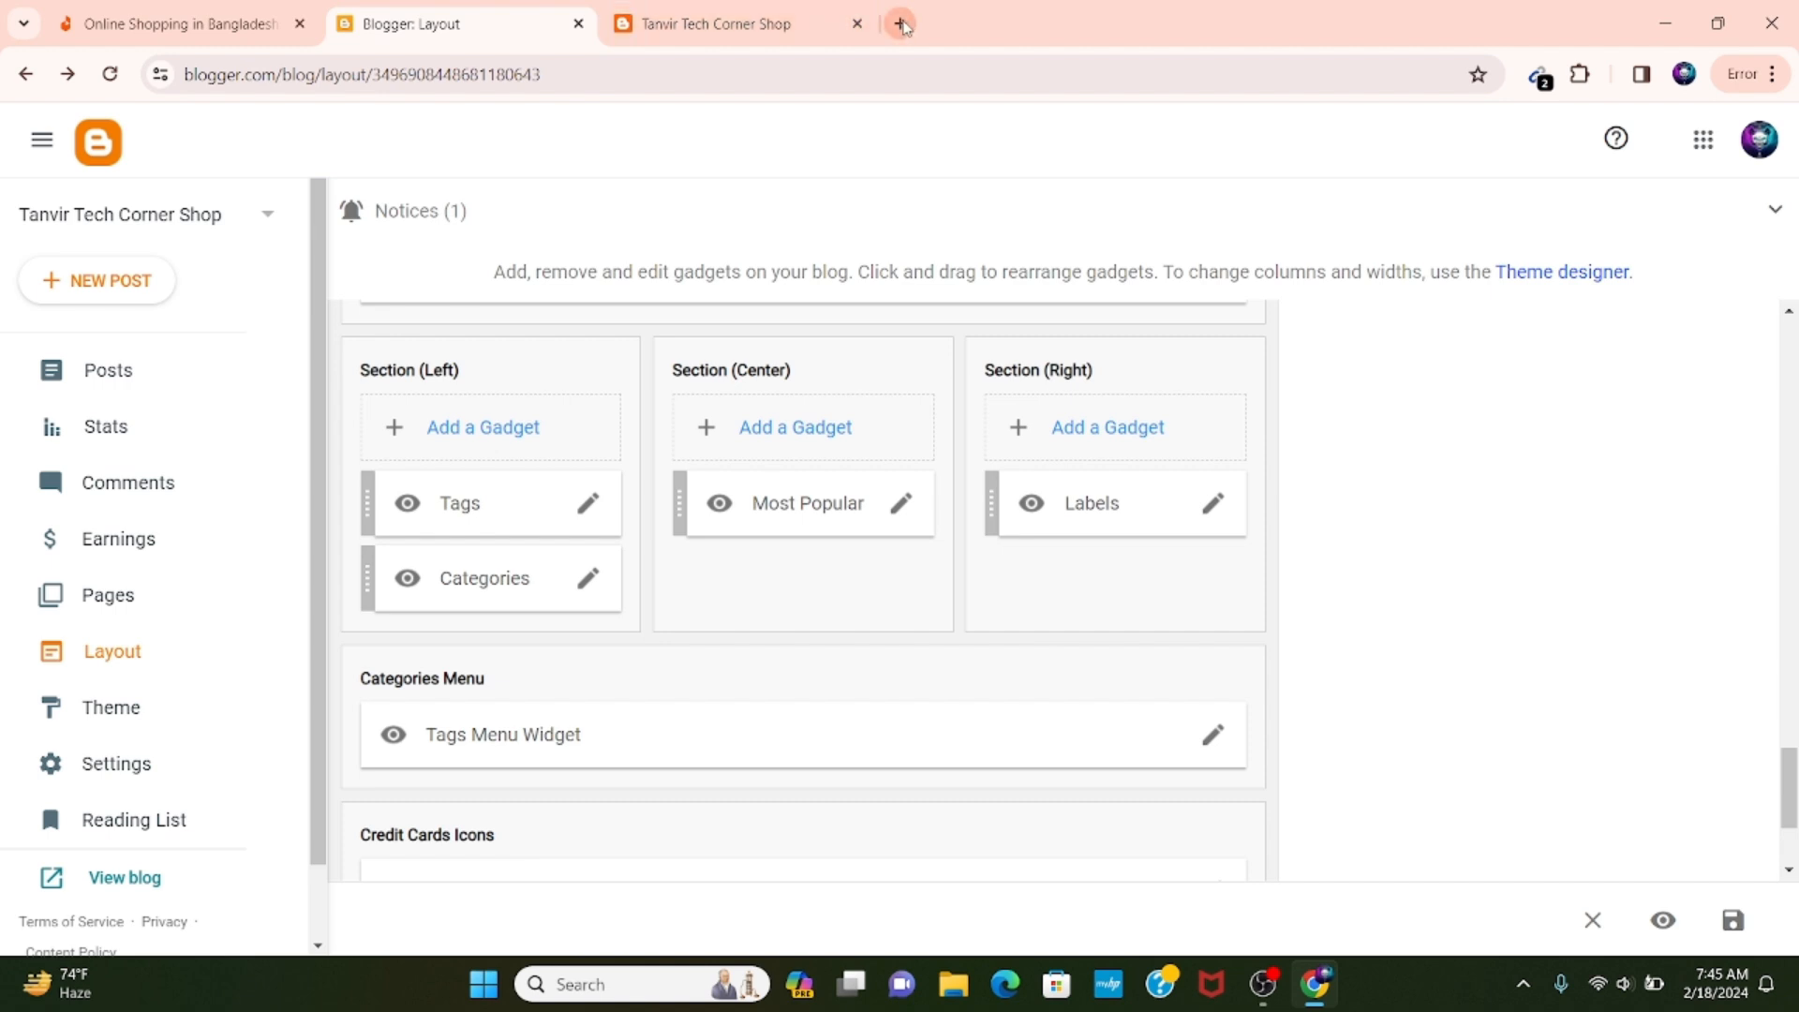
{"action": "left_click", "coordinate": [123, 285]}
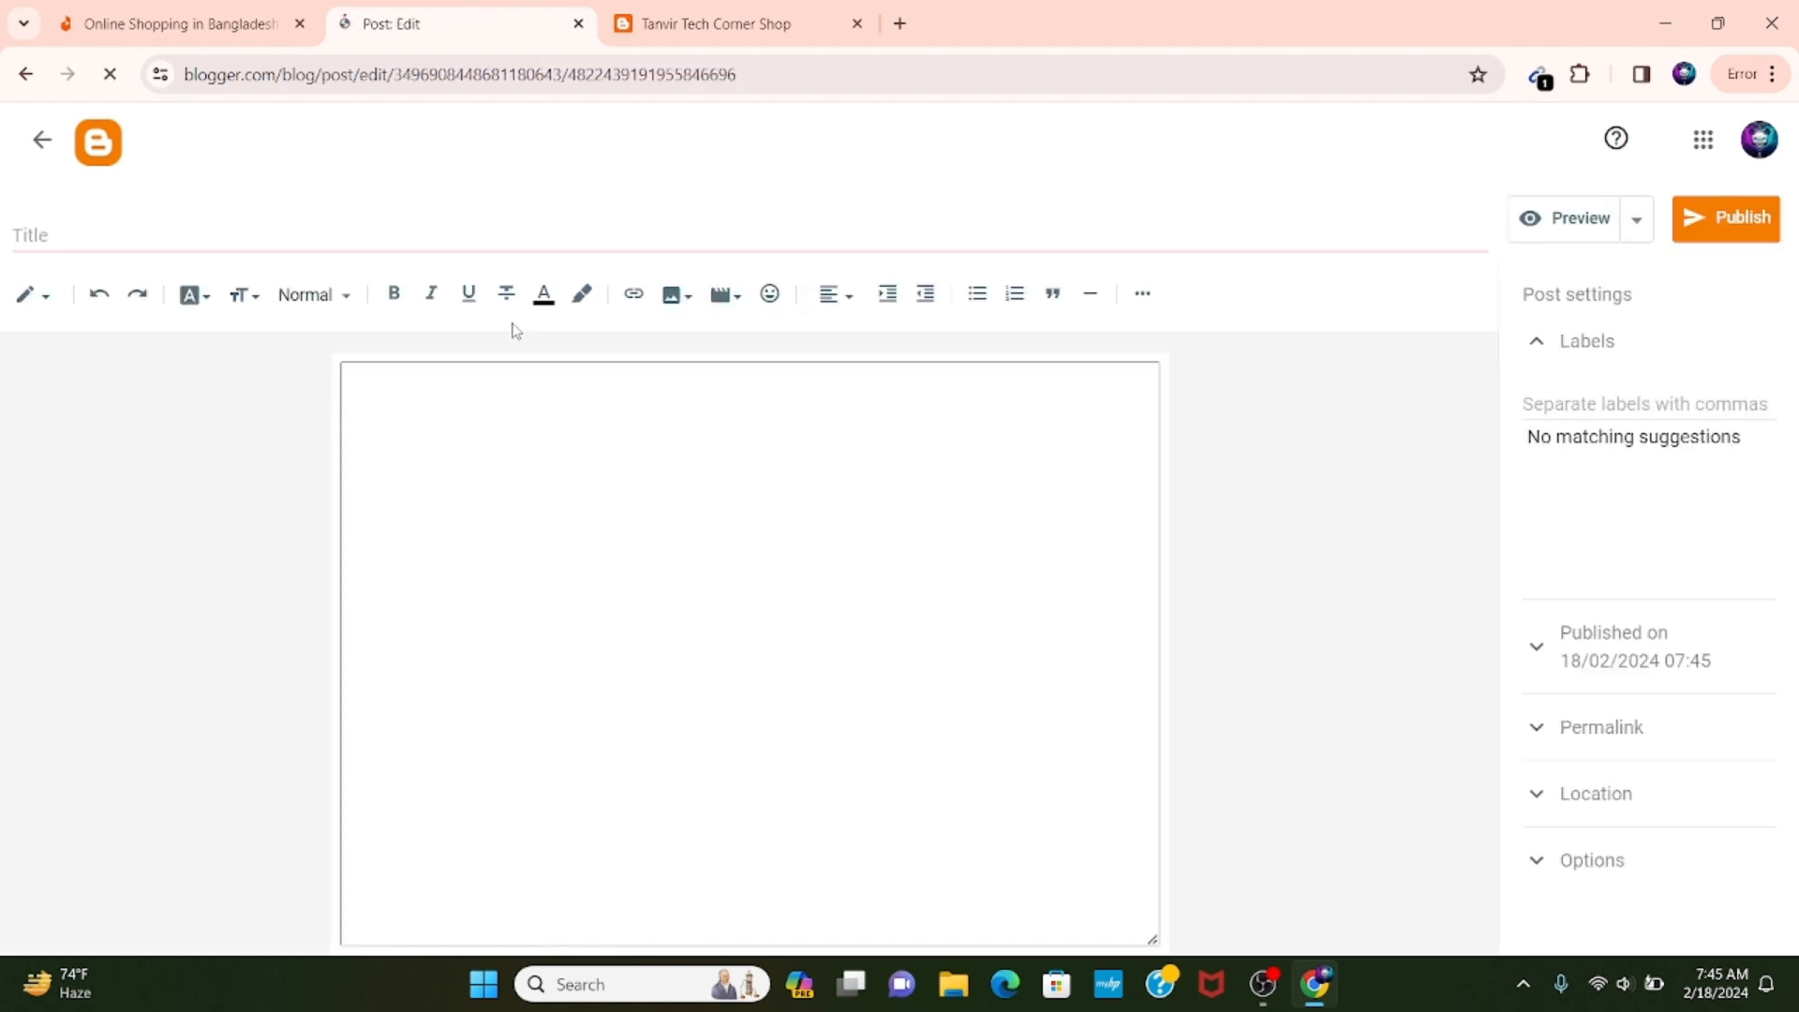
{"action": "left_click", "coordinate": [134, 239]}
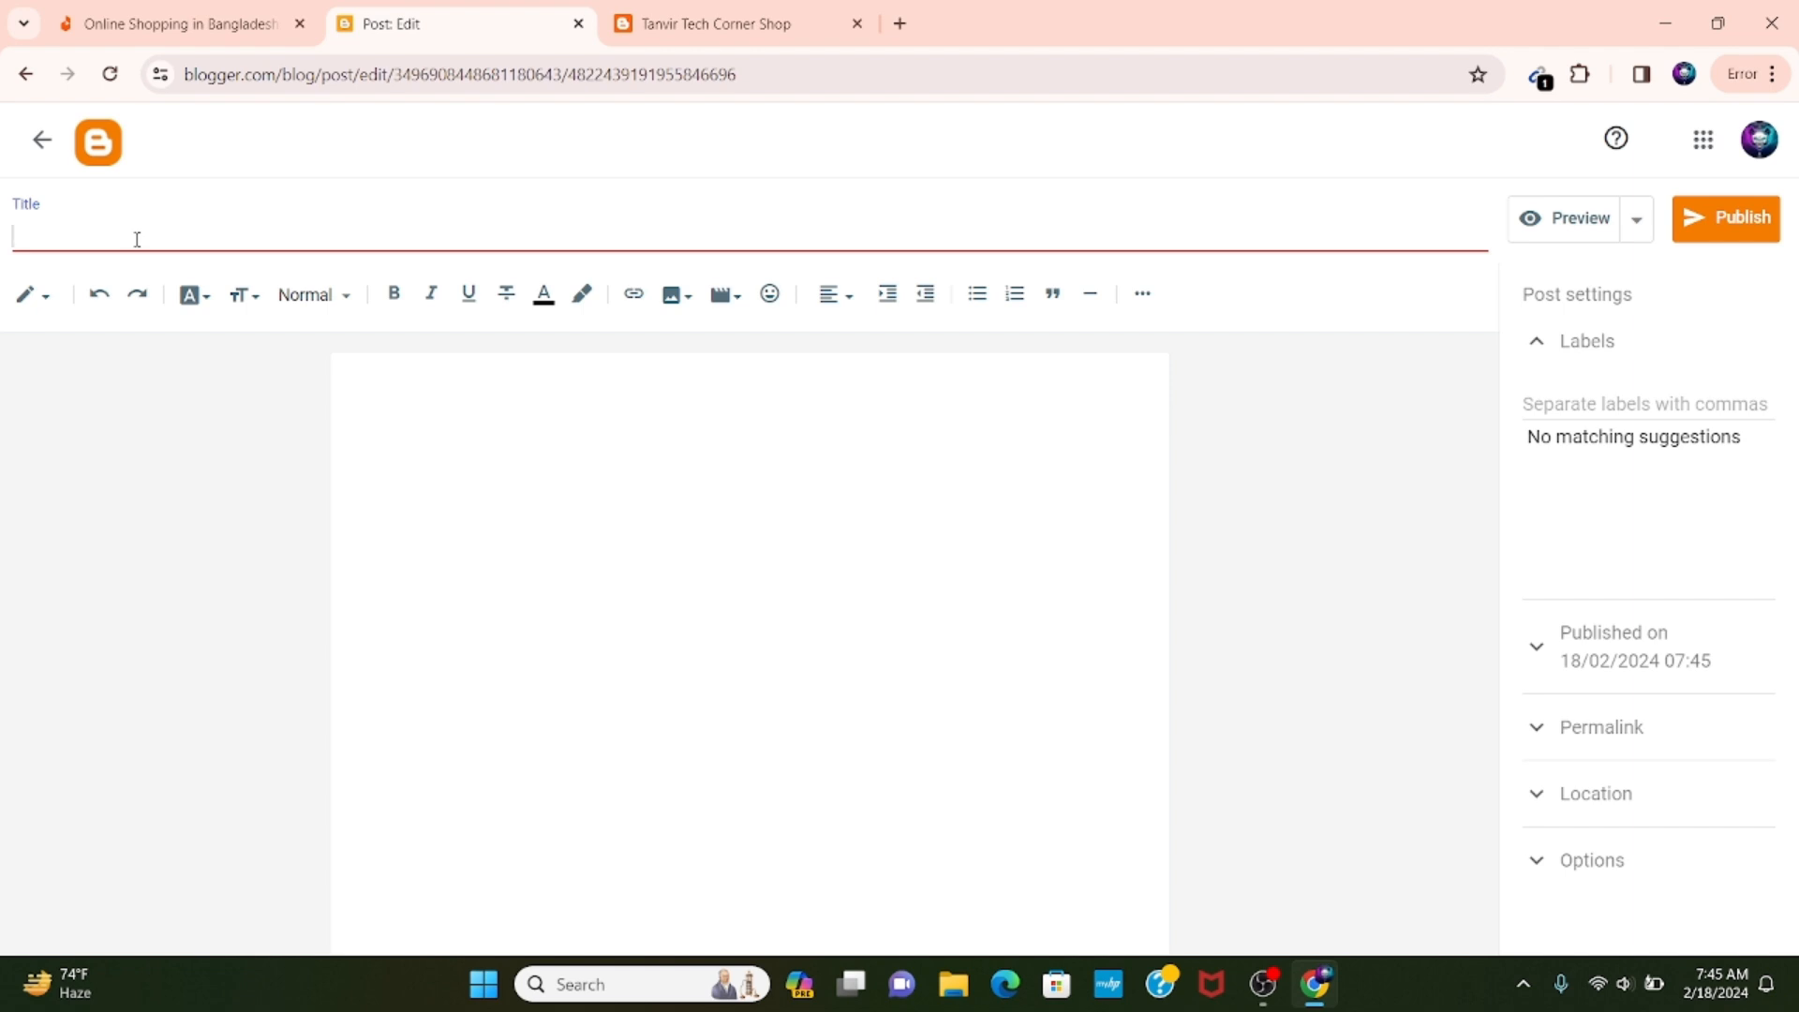
{"action": "type", "text": "Usa Number Verified Gmail"}
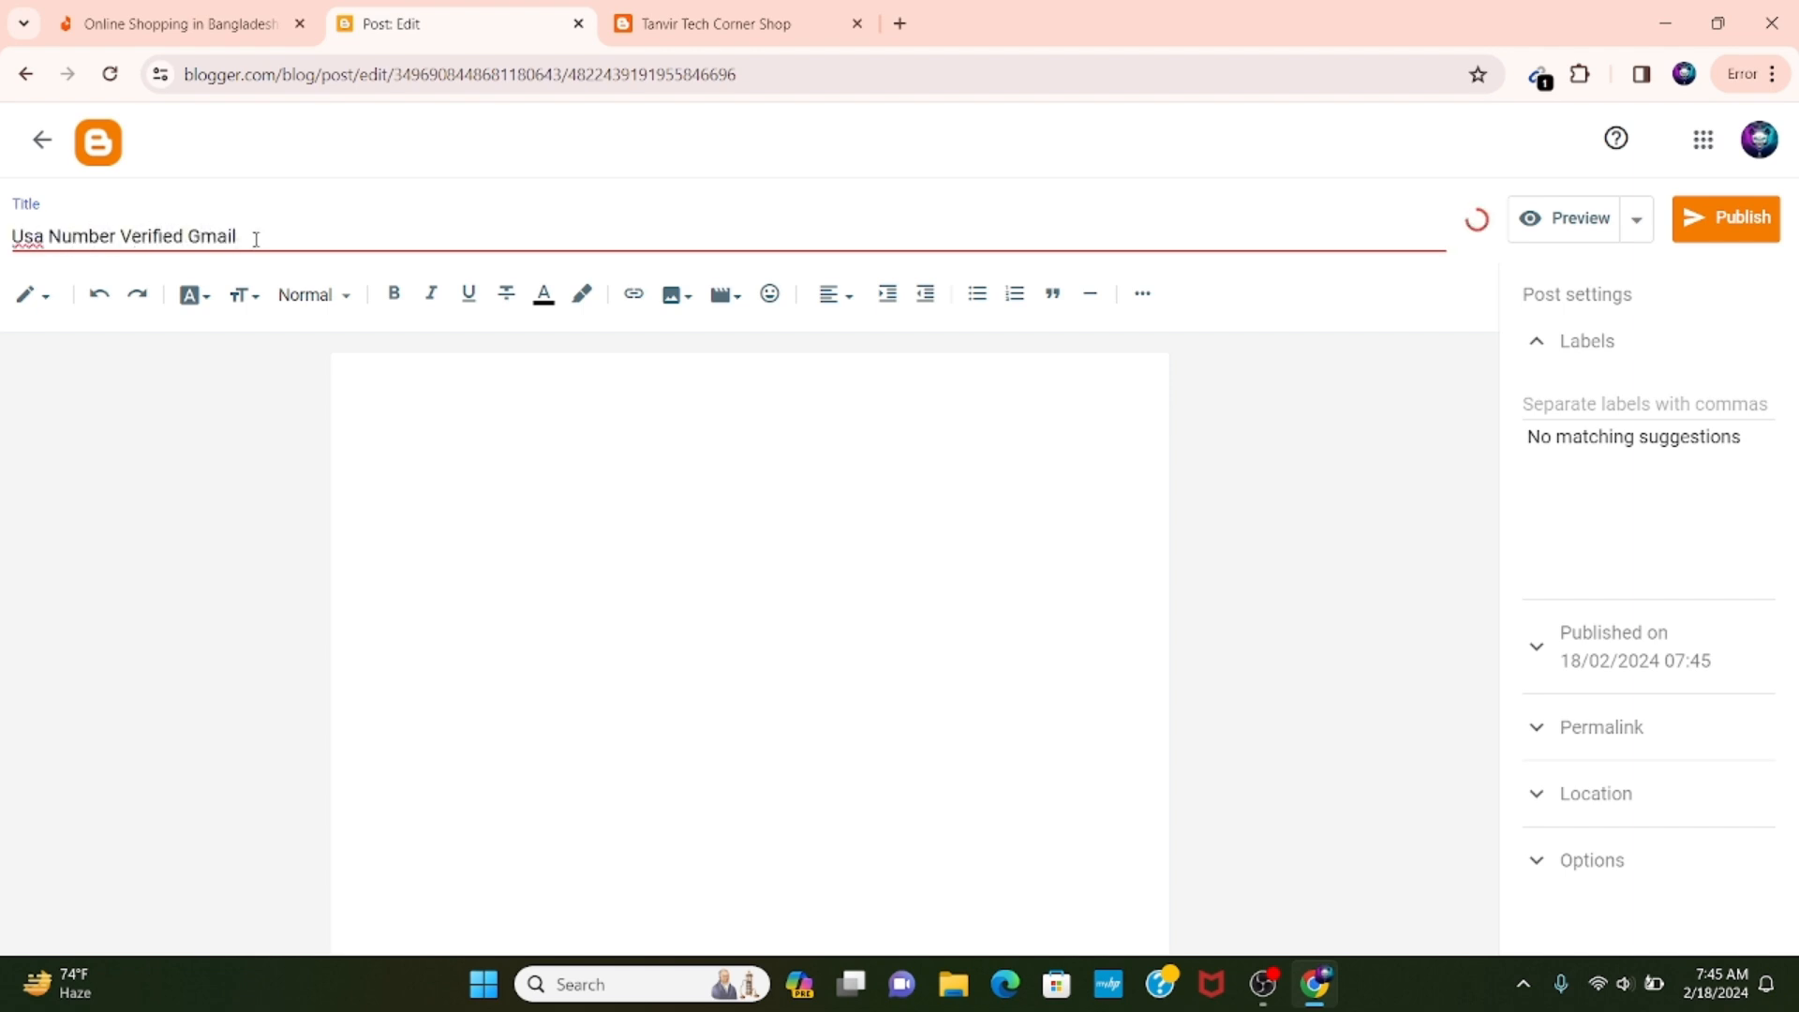
{"action": "left_click_drag", "start_coordinate": [255, 236], "coordinate": [15, 236]}
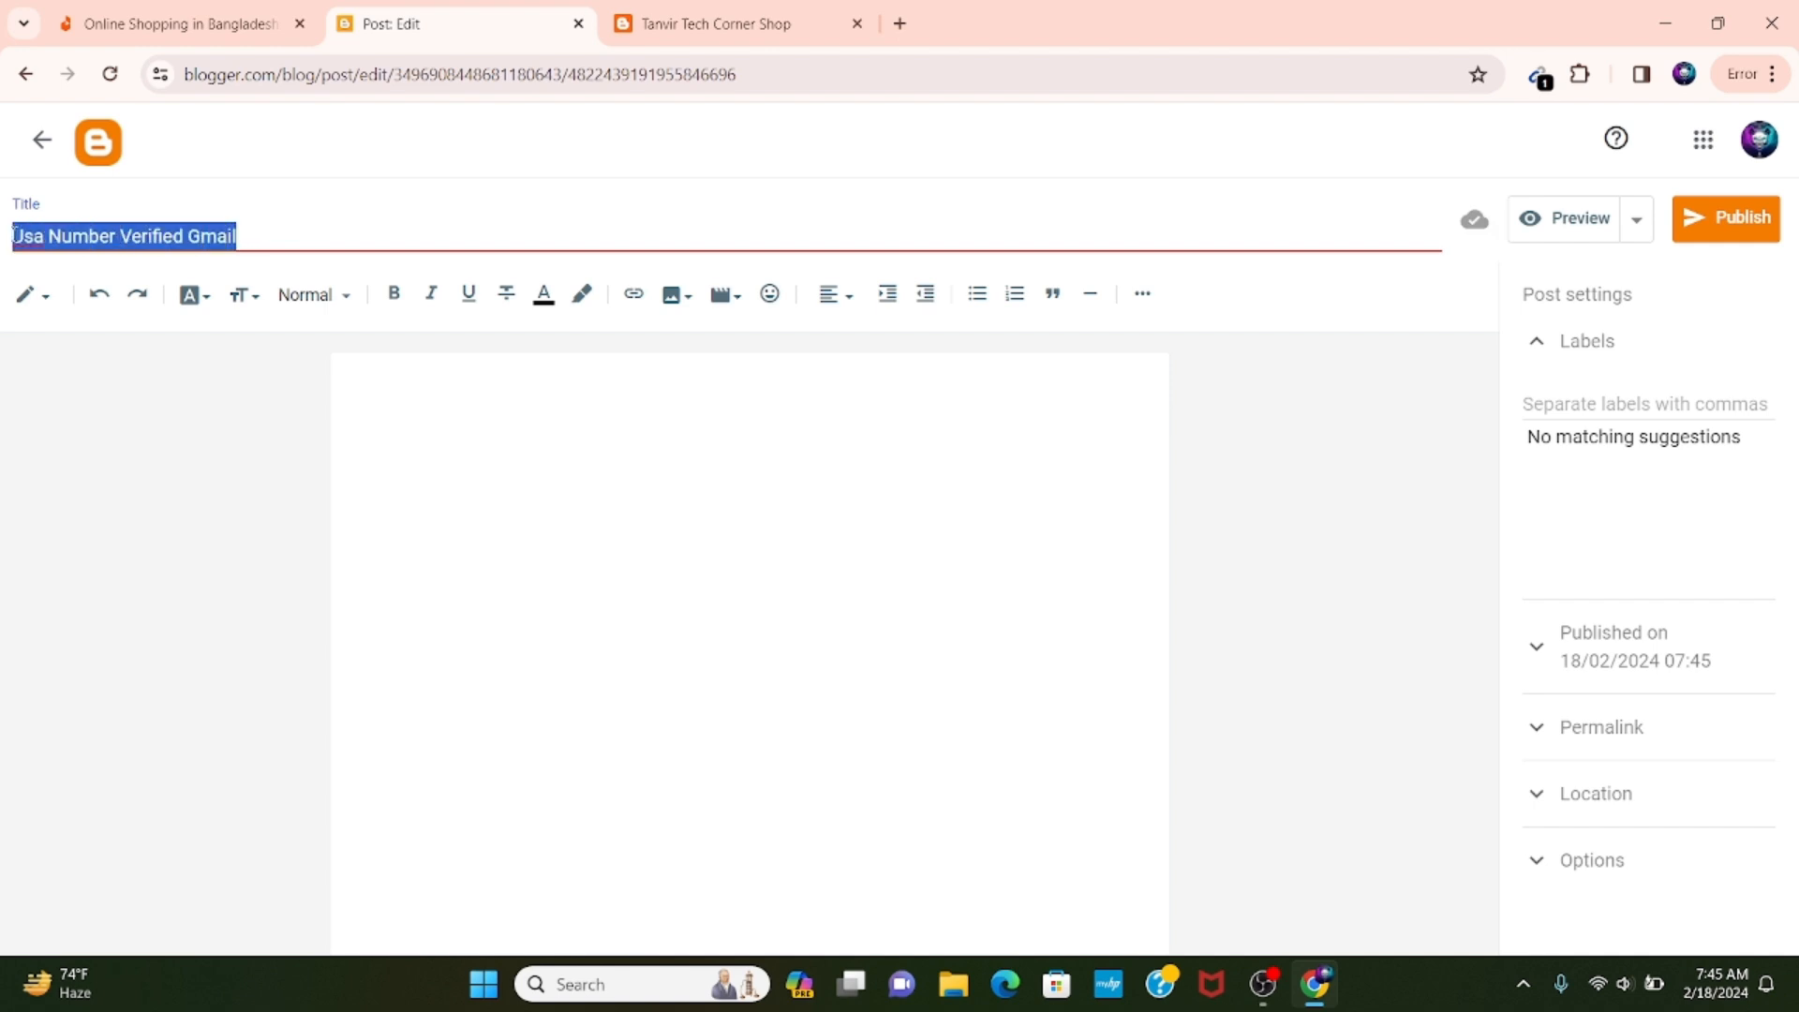
{"action": "left_click", "coordinate": [300, 233]}
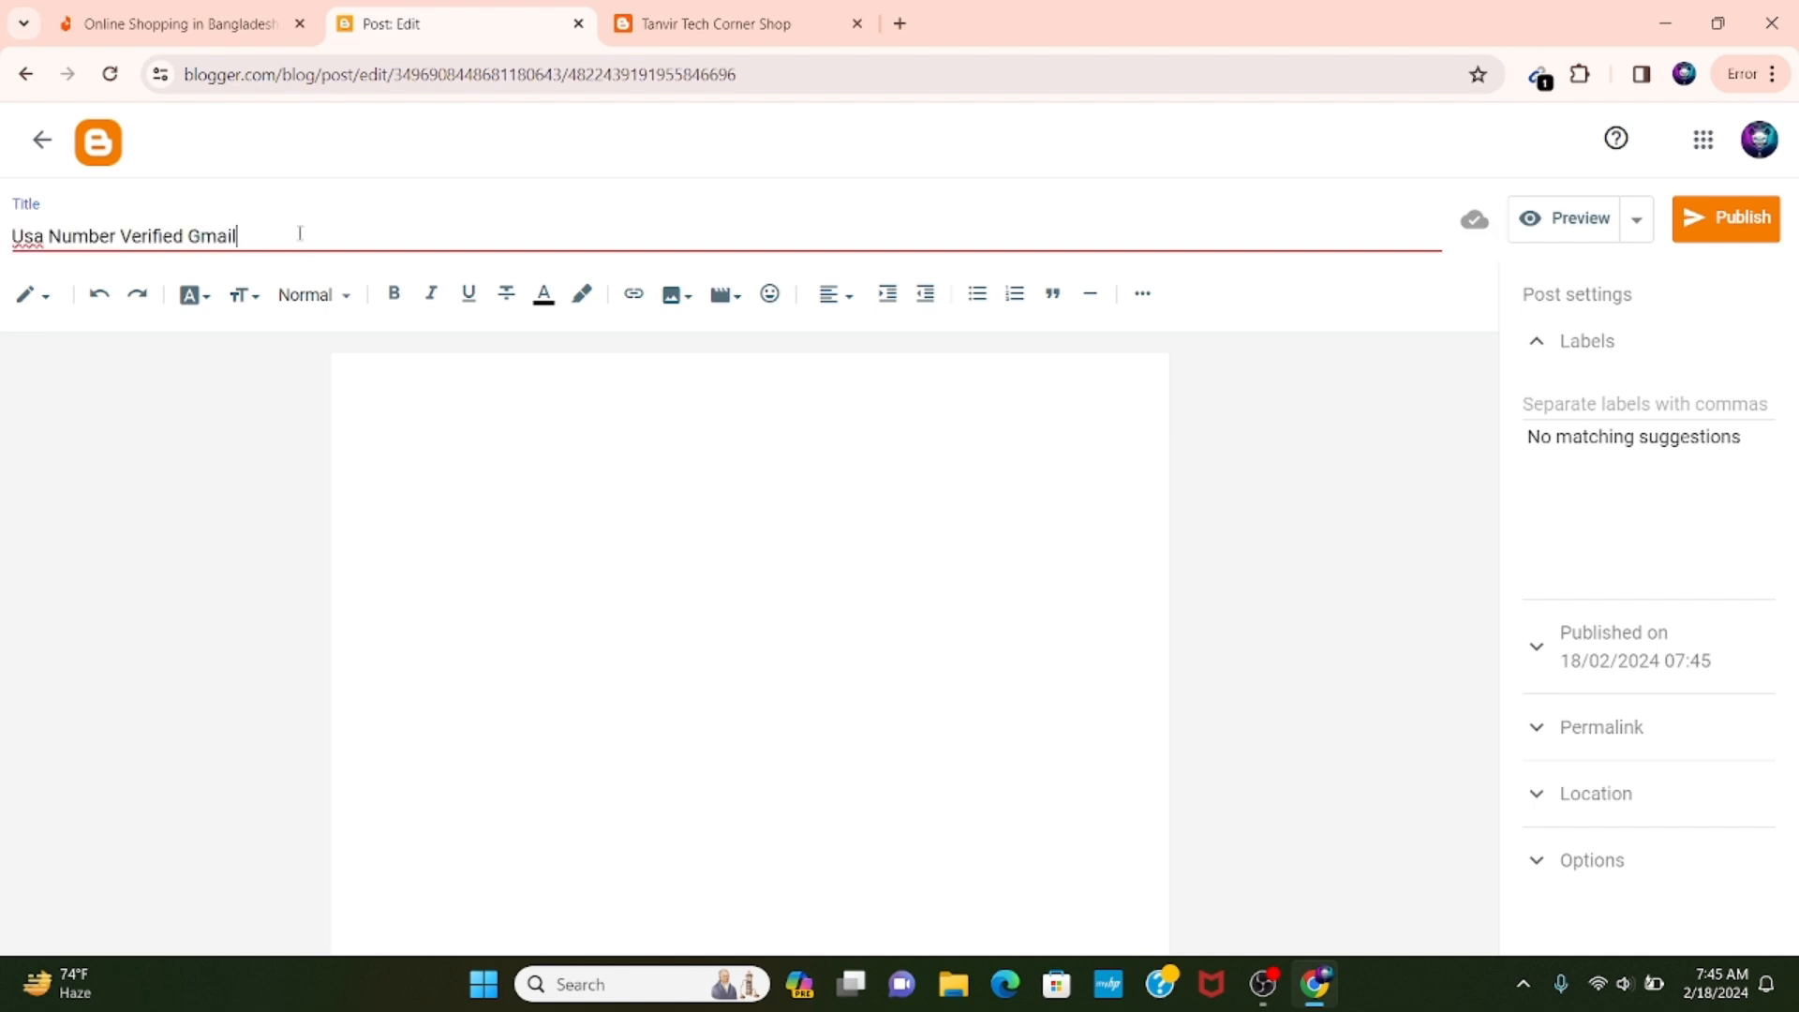
Search Google Images for "gmail" in a new browser tab to find a product picture.
{"action": "left_click", "coordinate": [713, 24]}
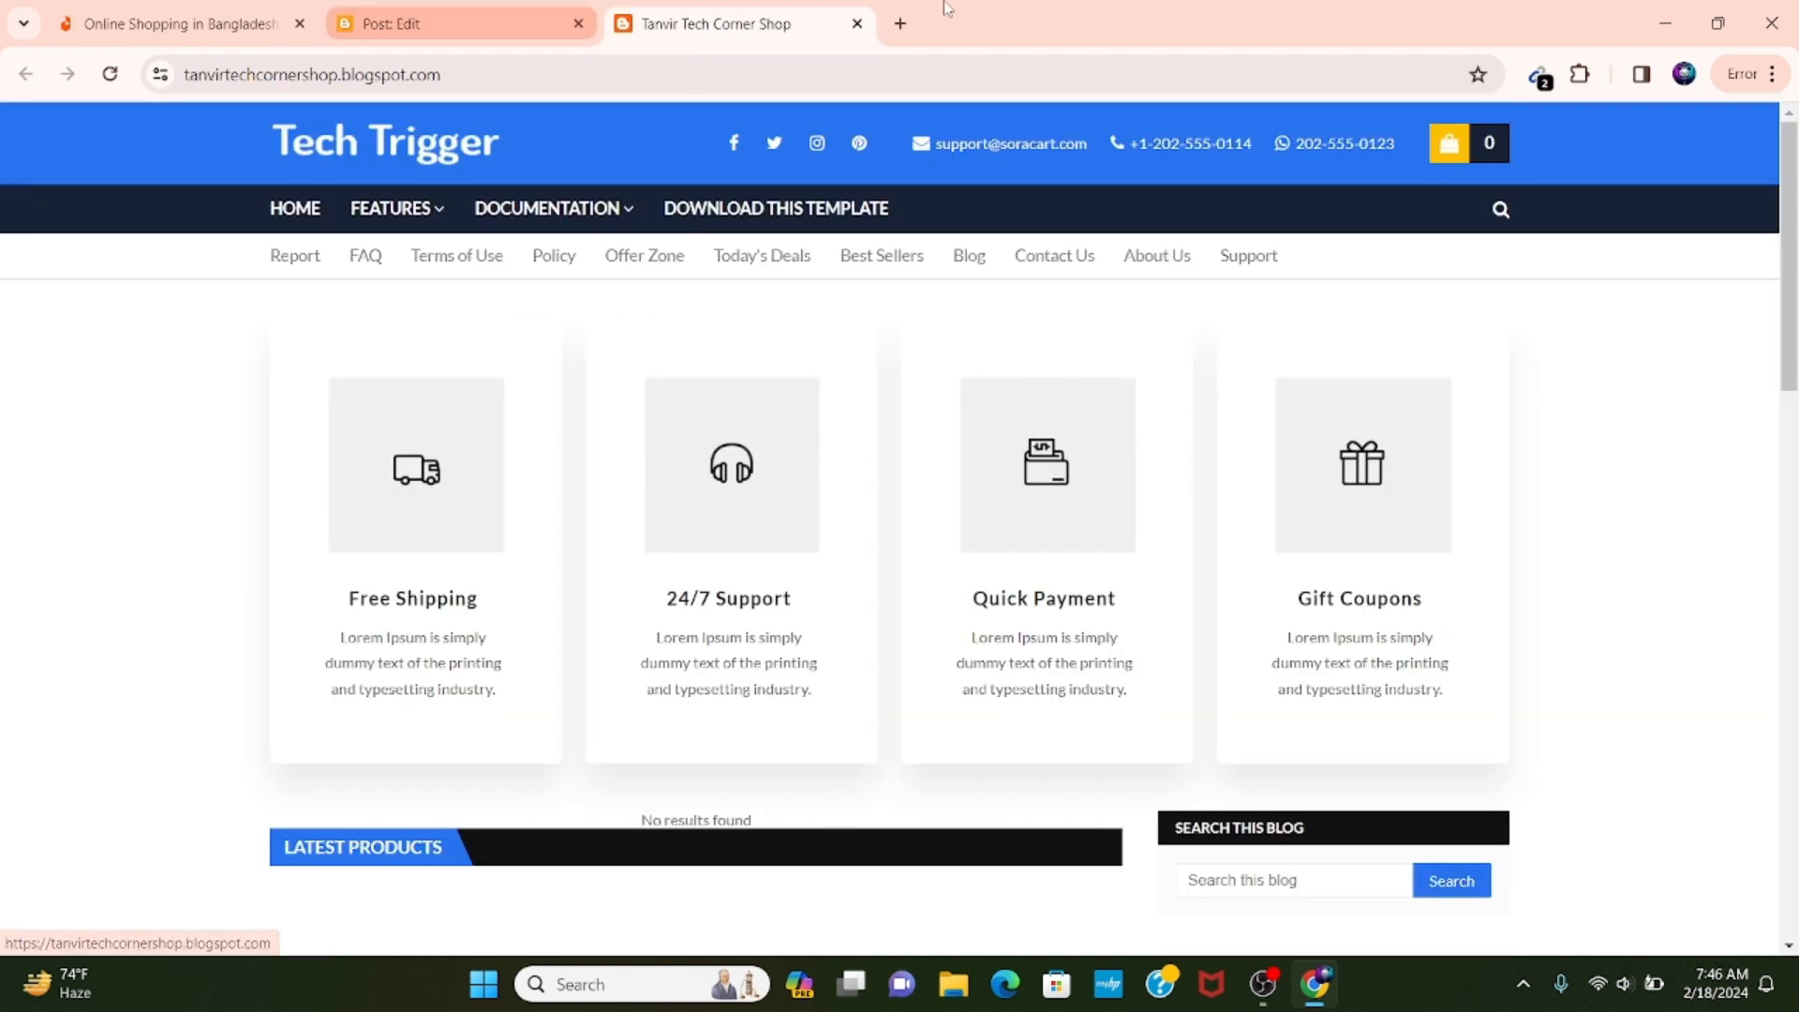
{"action": "left_click", "coordinate": [900, 23]}
{"action": "left_click", "coordinate": [772, 74]}
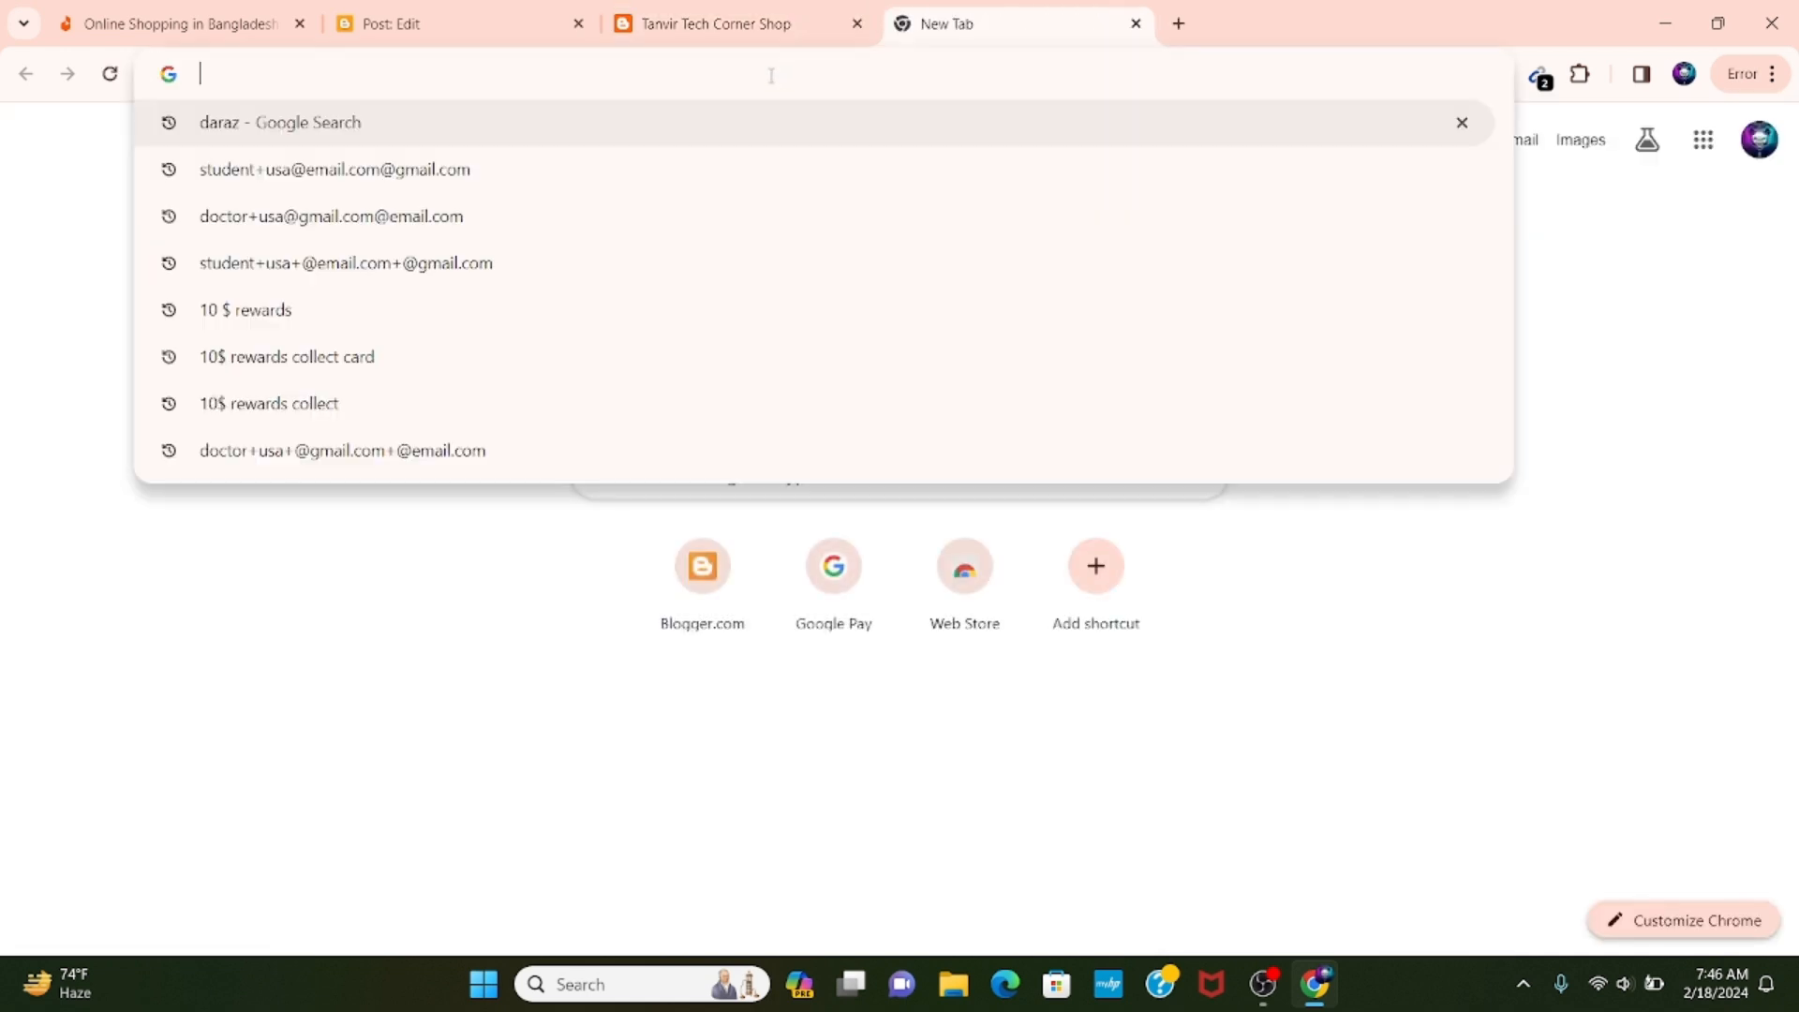
{"action": "type", "text": "gmail"}
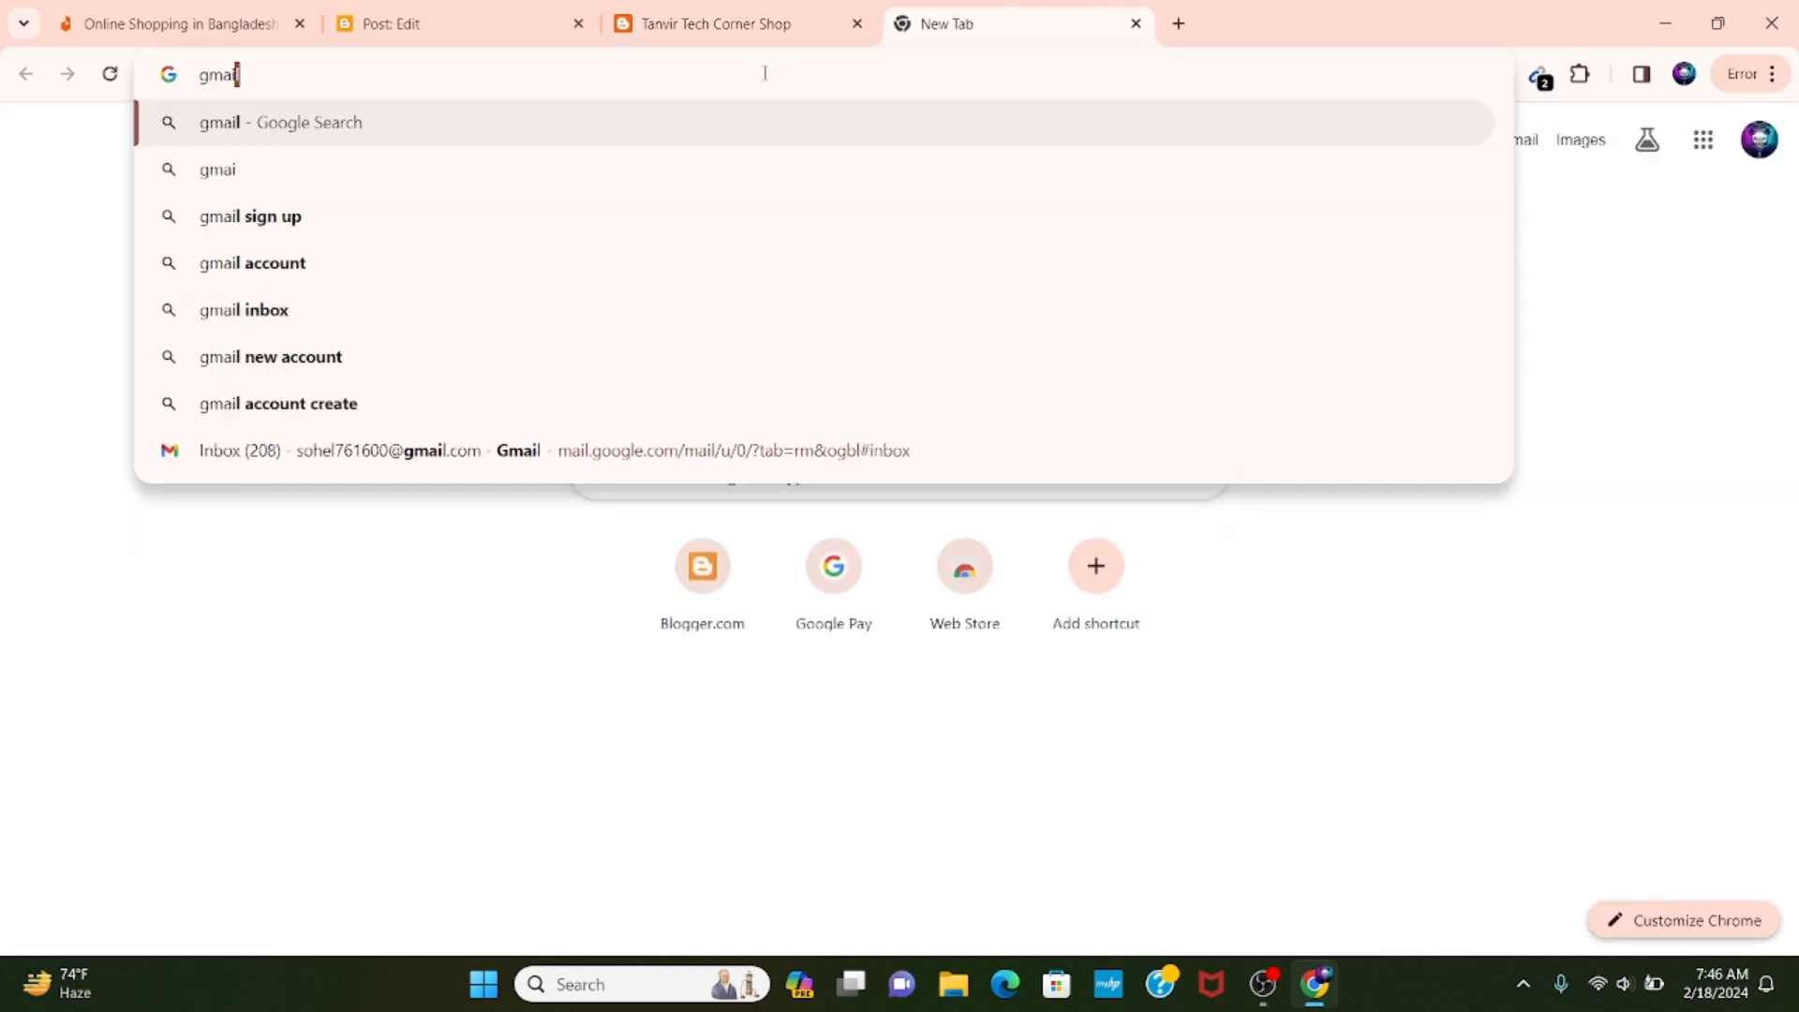
{"action": "key", "text": "Return"}
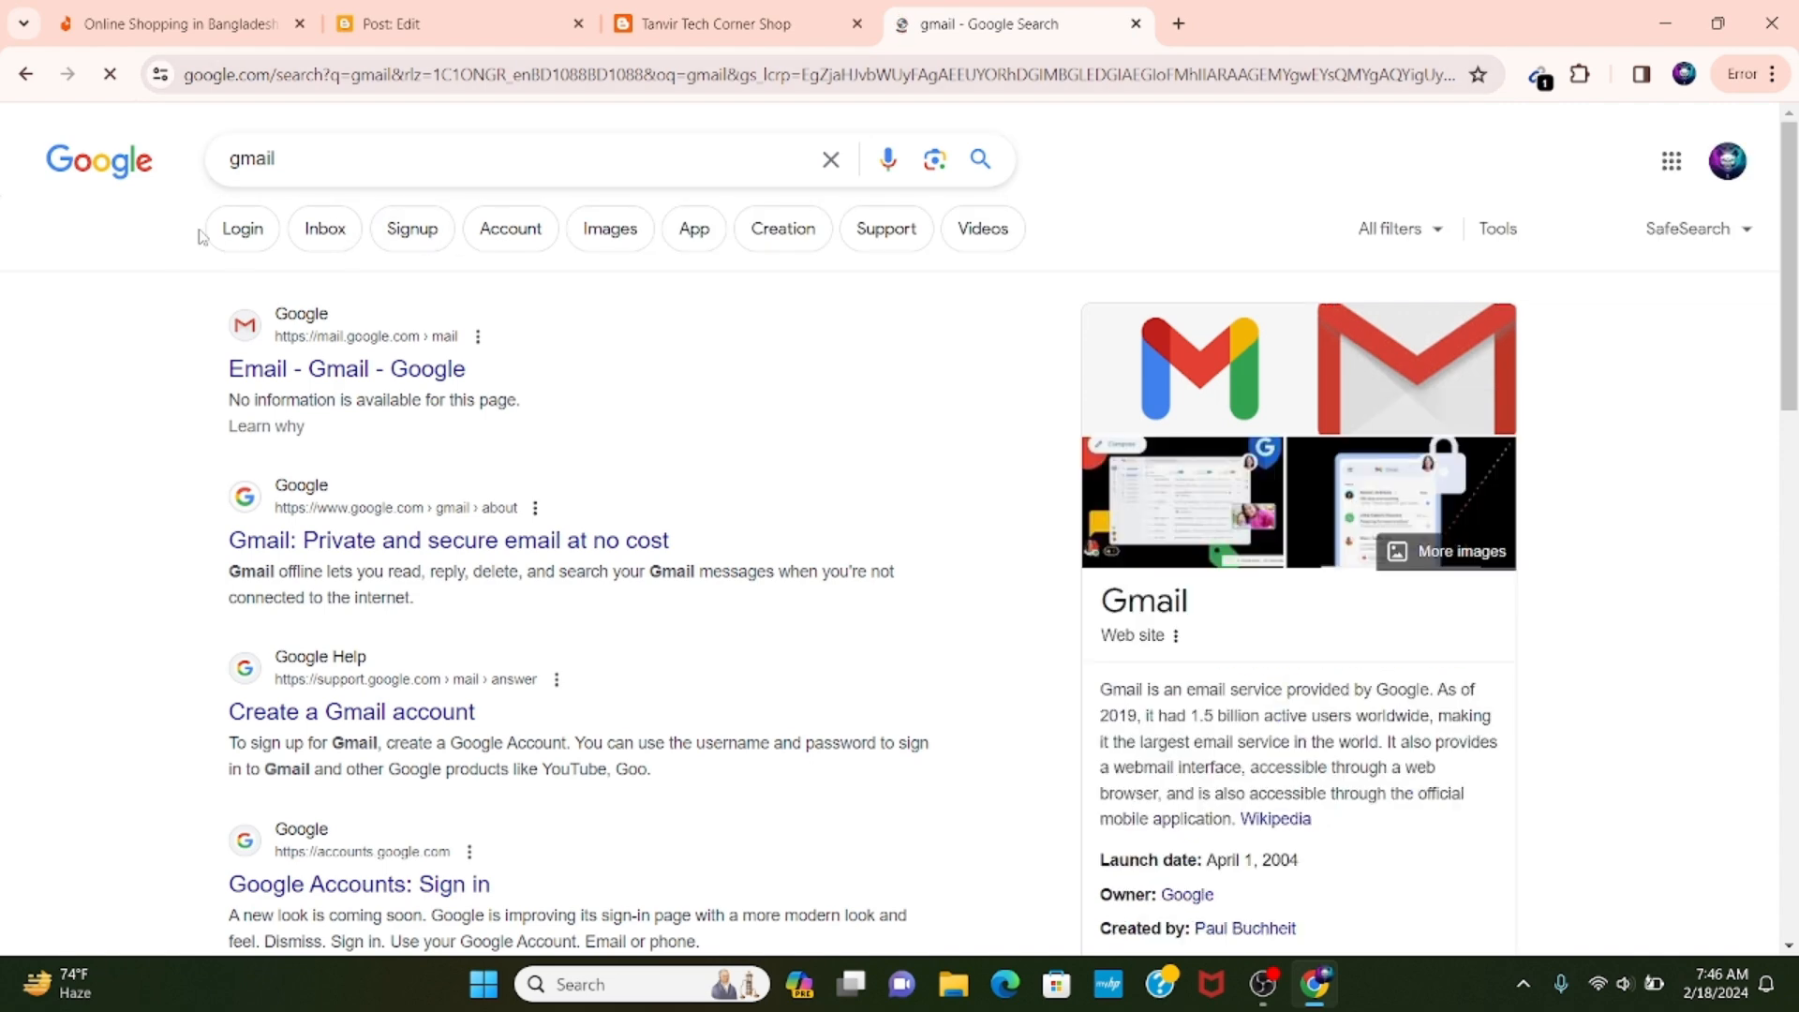
{"action": "left_click", "coordinate": [630, 238]}
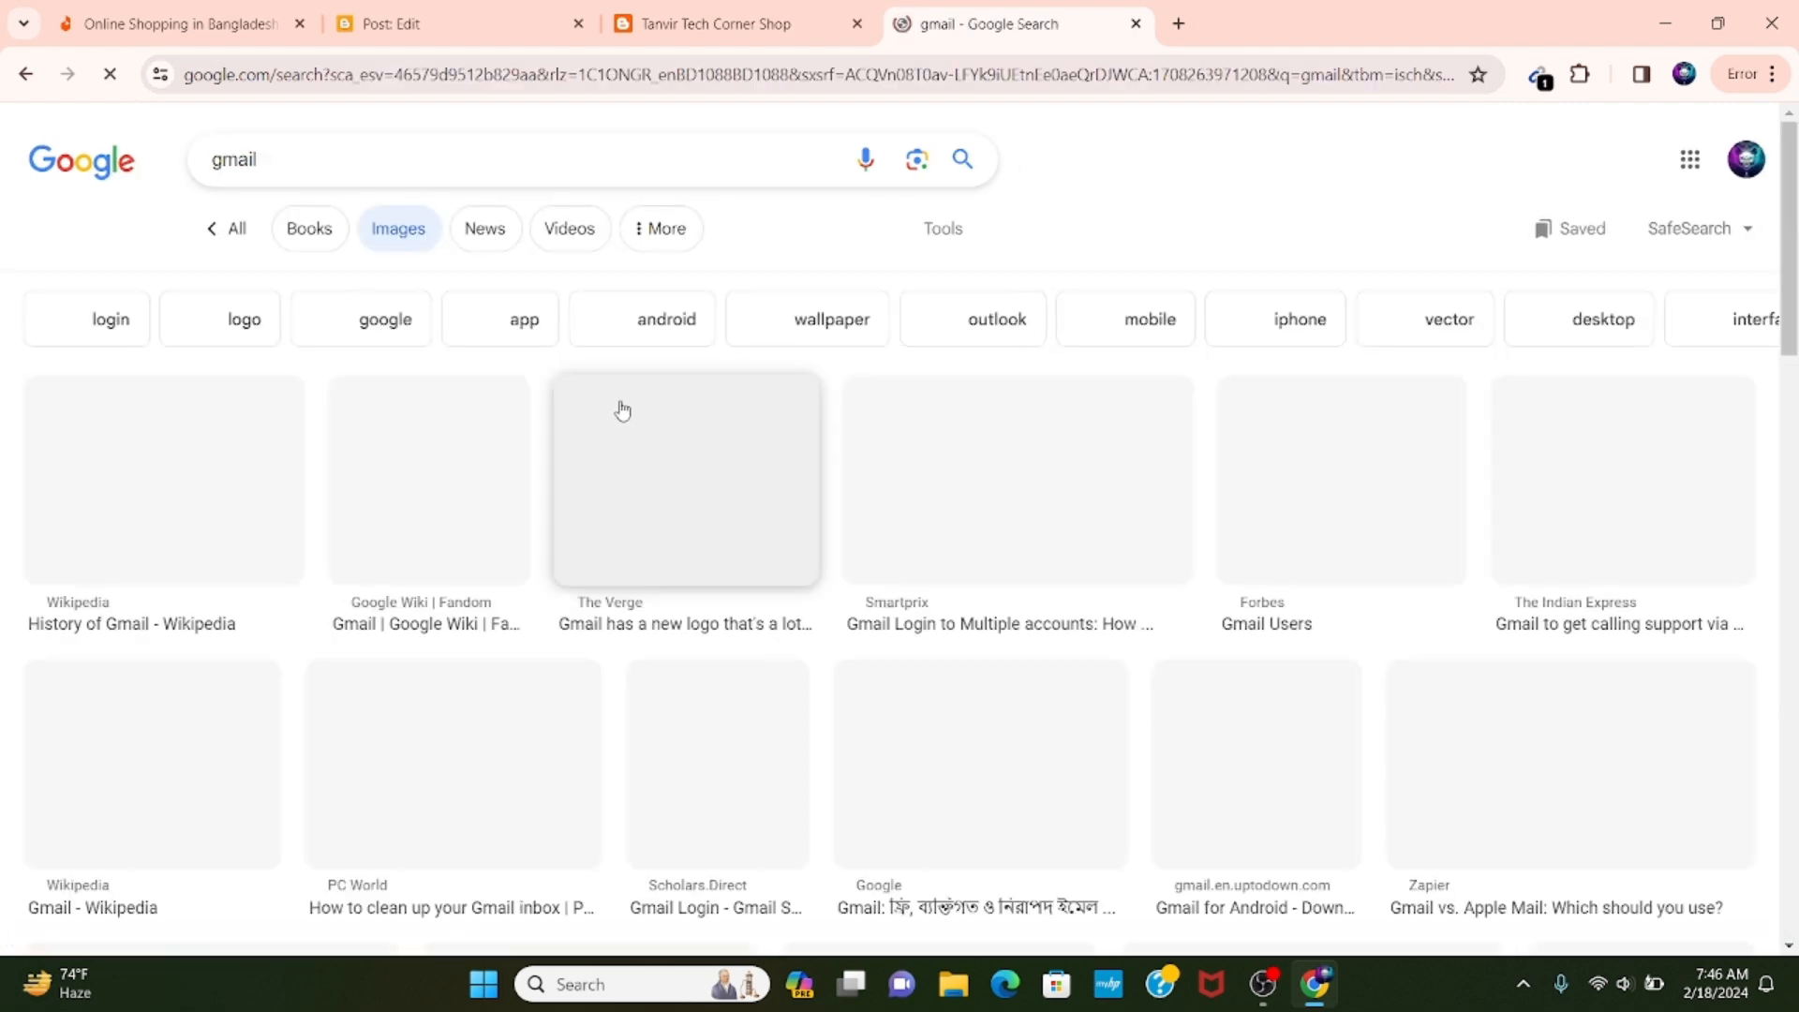
{"action": "scroll", "coordinate": [1349, 375], "scroll_direction": "down", "scroll_amount": 1}
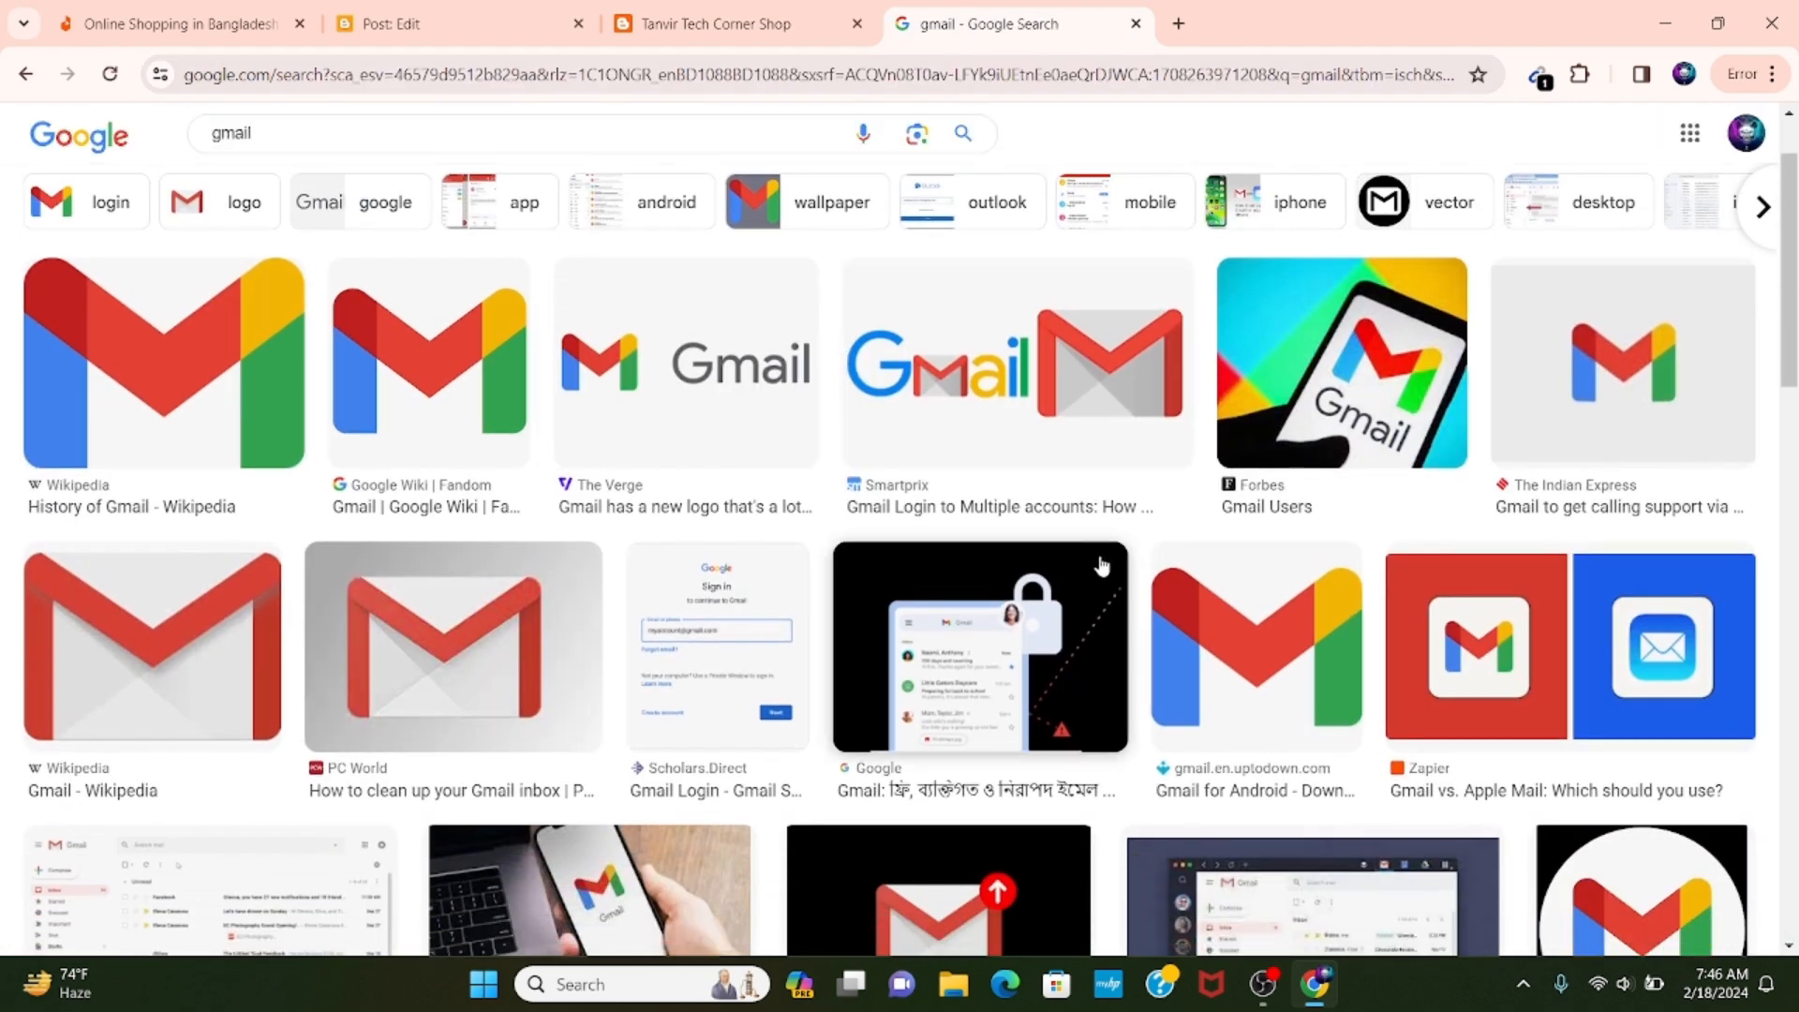
Copy the Forbes picture of a phone showing the Gmail logo and paste it into the post body.
{"action": "left_click", "coordinate": [1354, 371]}
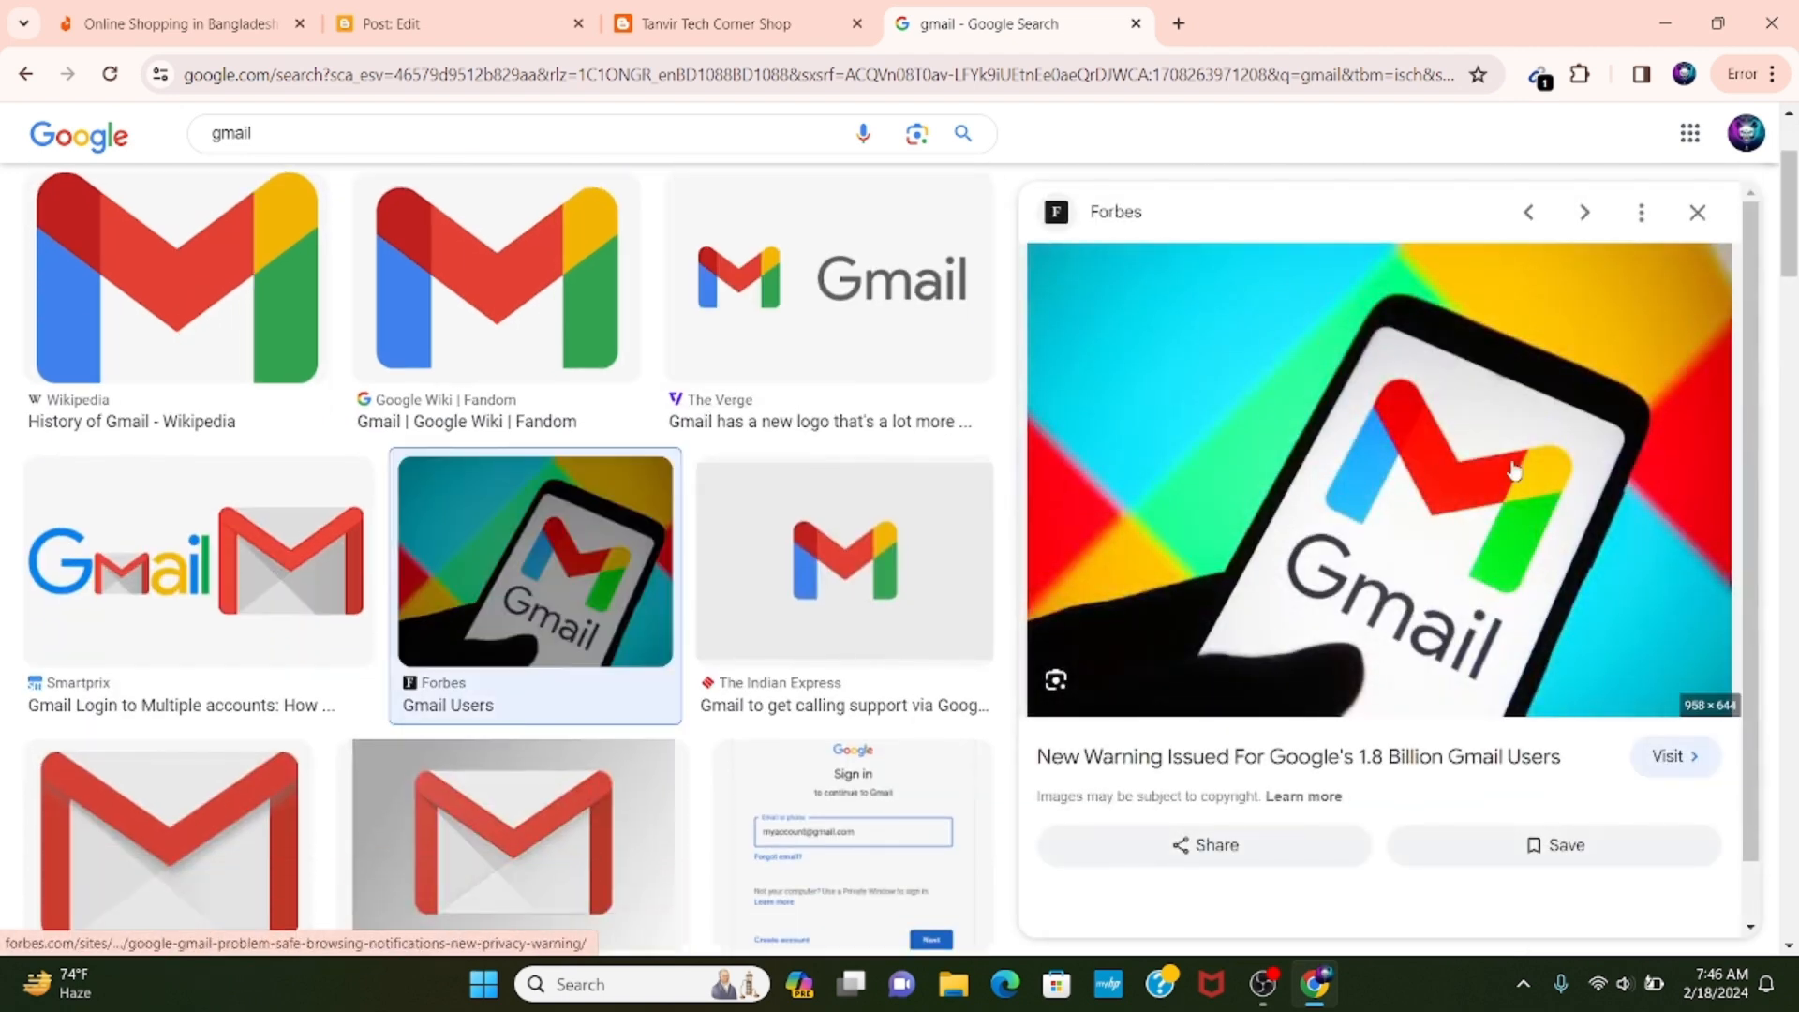
{"action": "right_click", "coordinate": [1438, 541]}
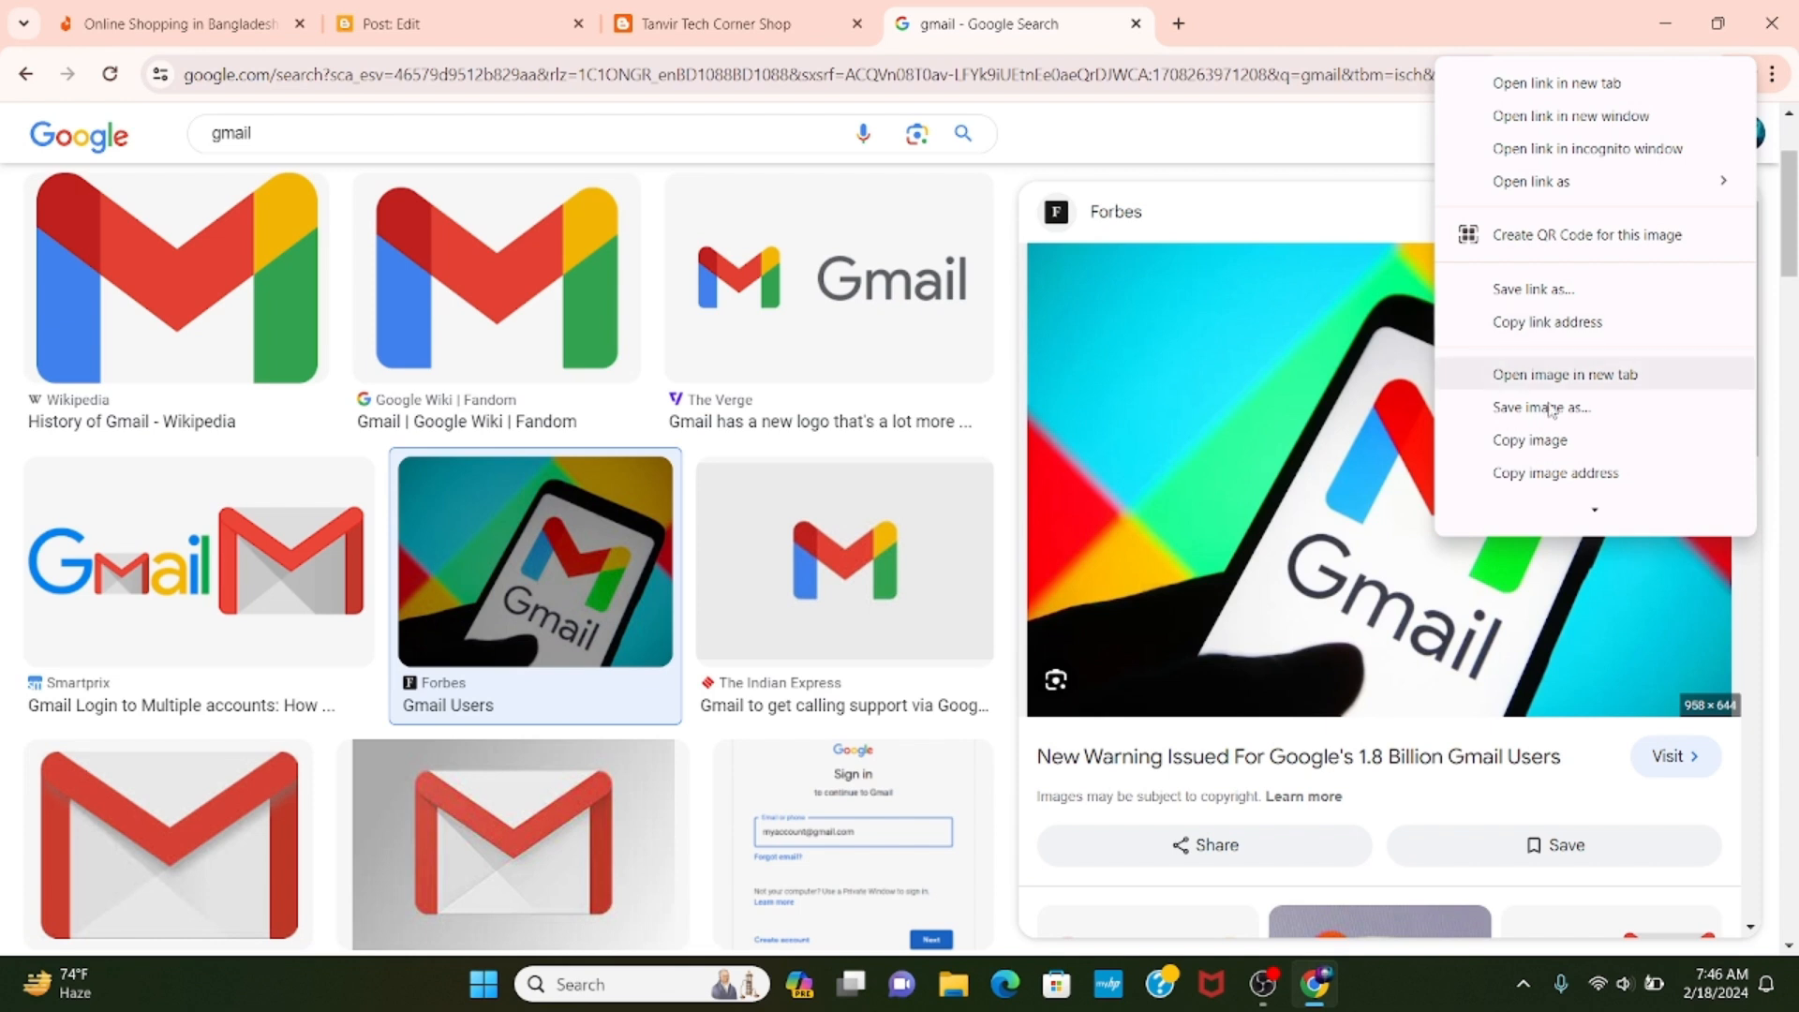
{"action": "left_click", "coordinate": [1546, 440]}
{"action": "left_click", "coordinate": [384, 24]}
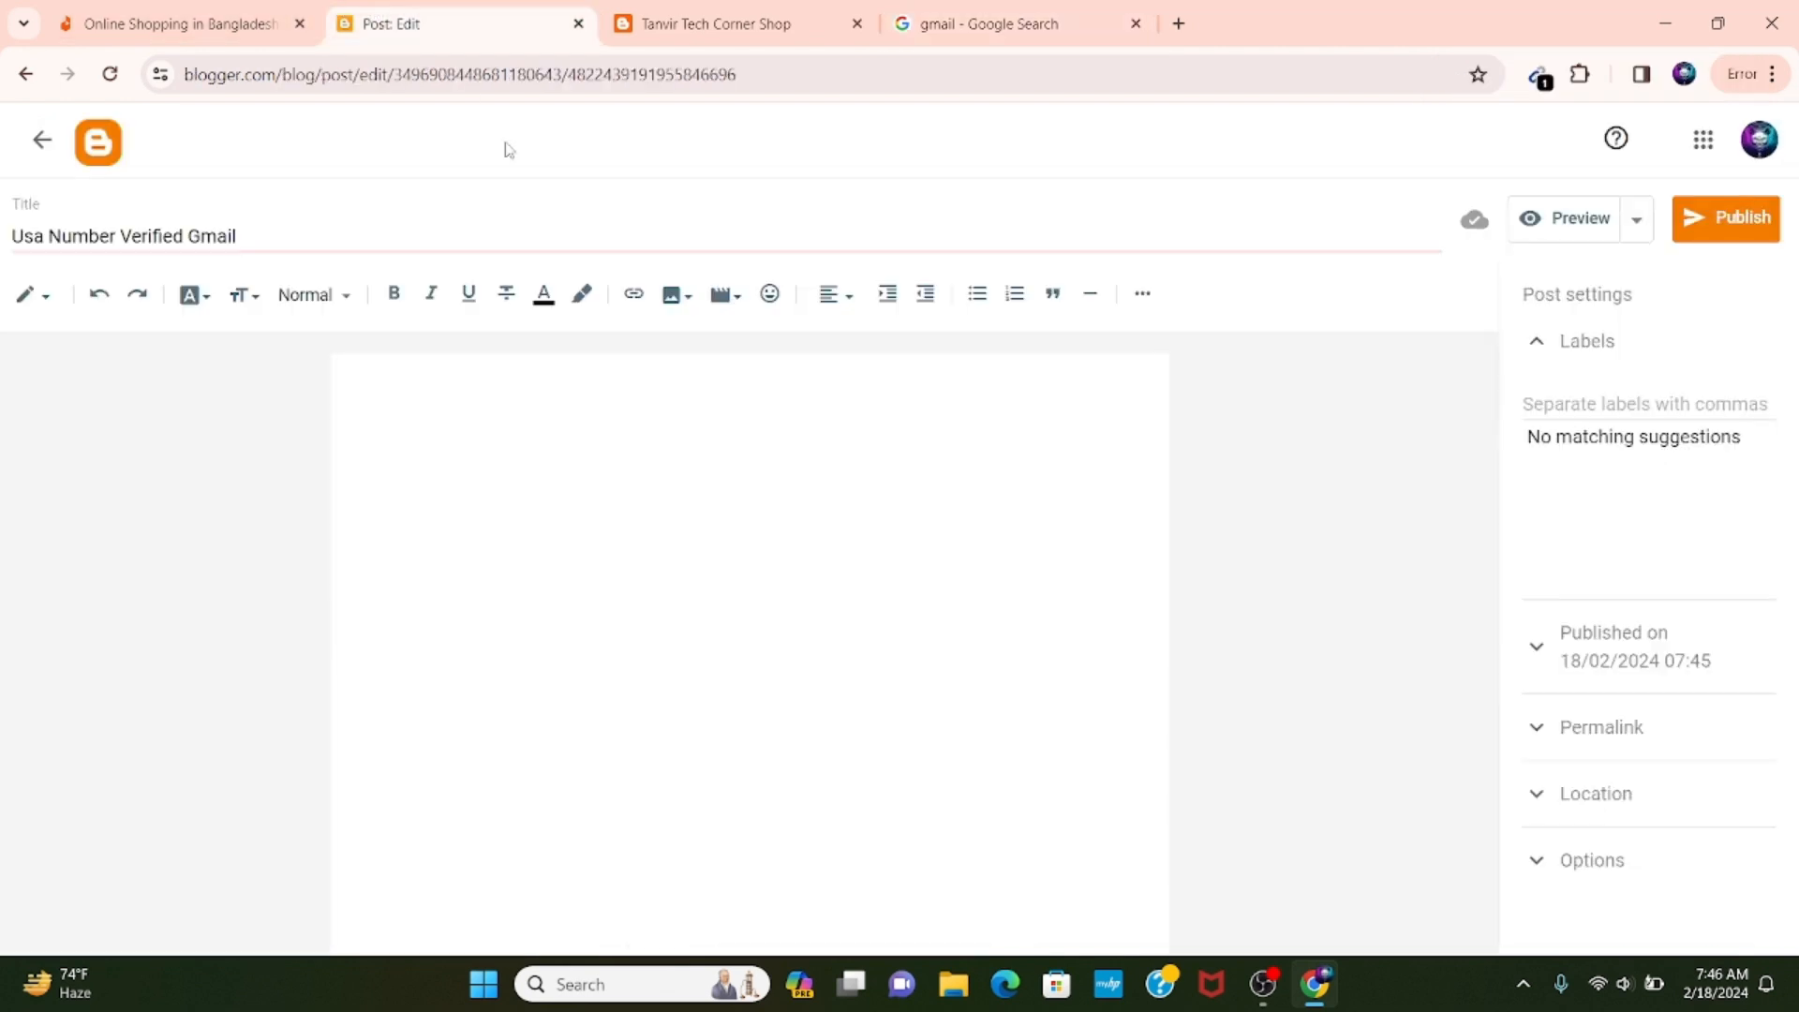
{"action": "left_click", "coordinate": [664, 439]}
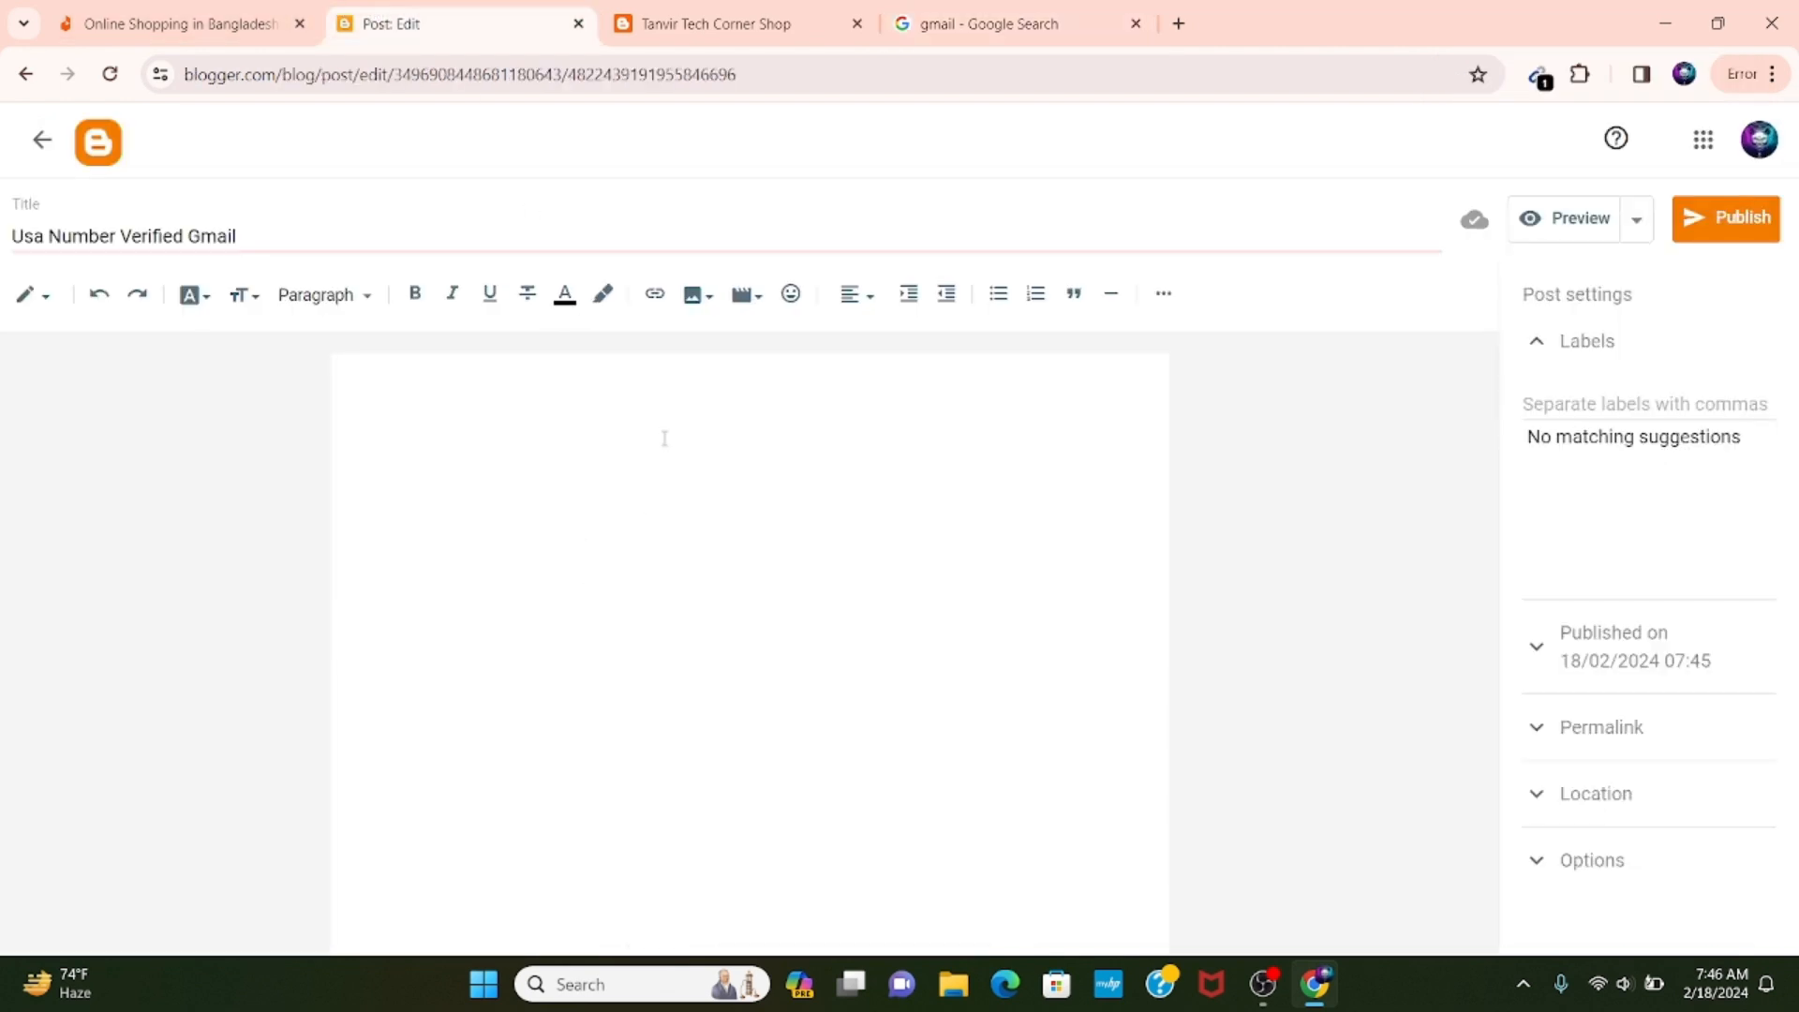
{"action": "triple_click", "coordinate": [286, 233]}
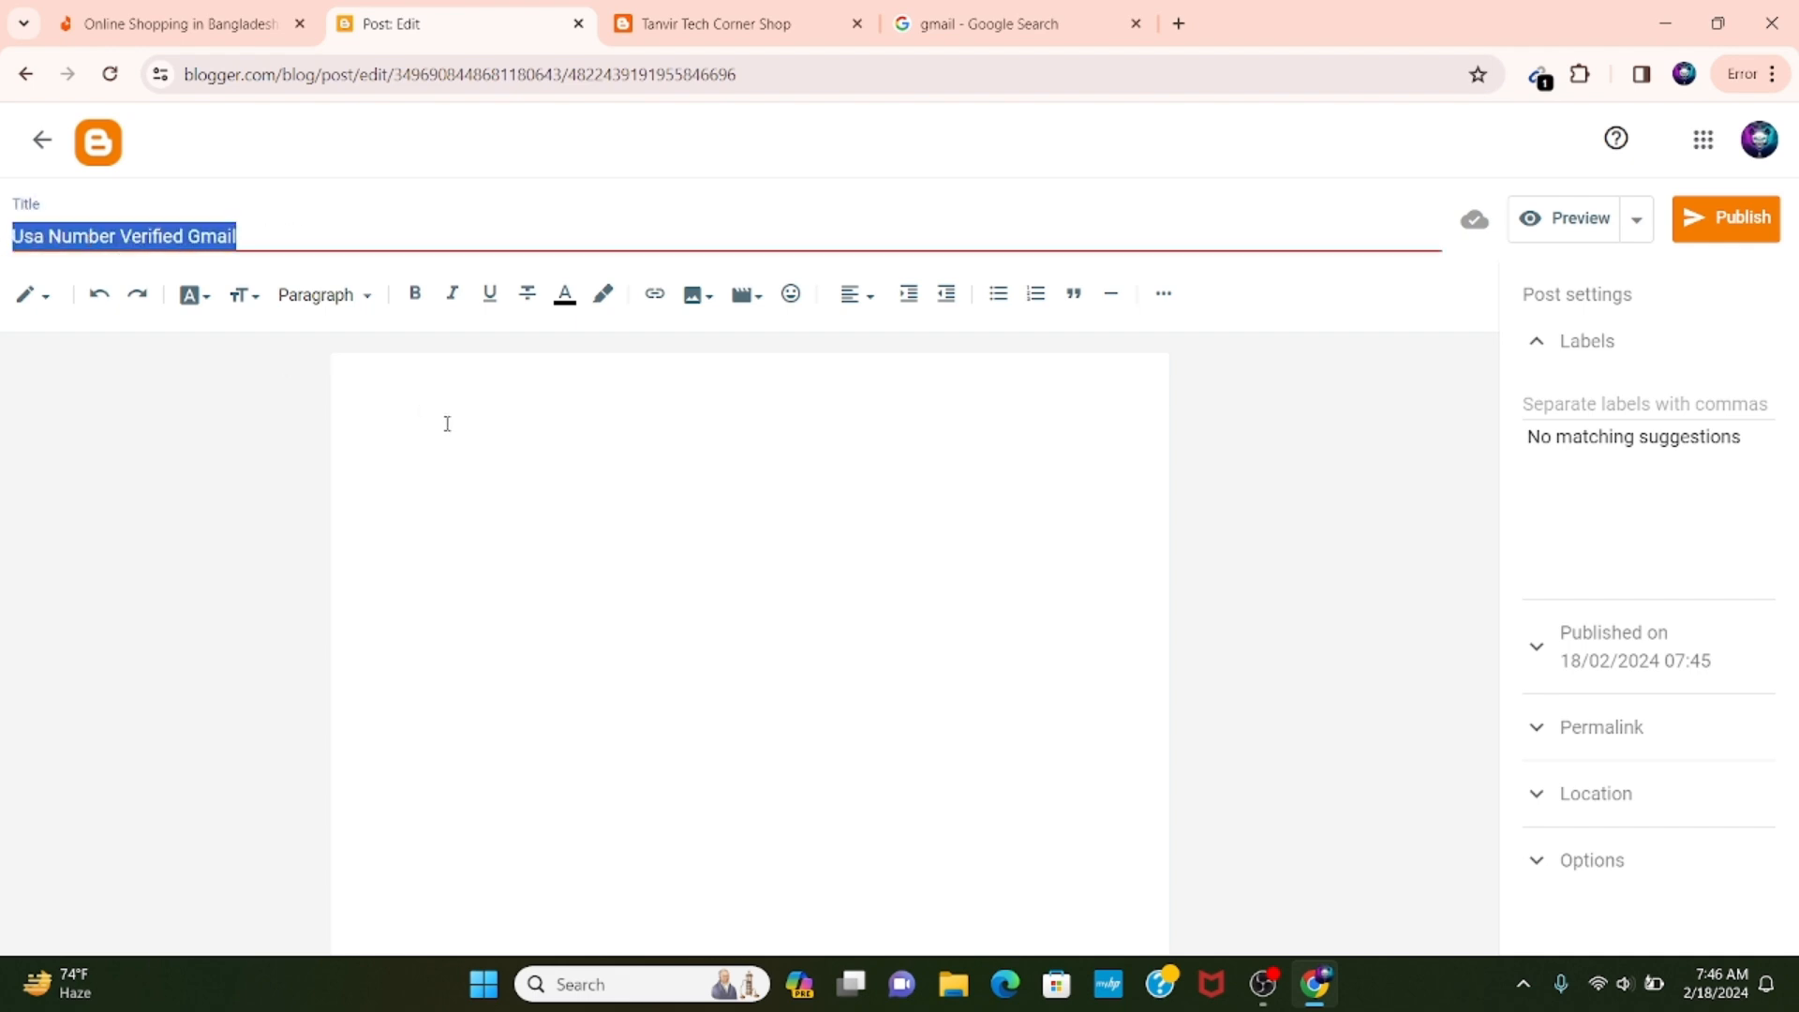
{"action": "left_click", "coordinate": [590, 413]}
{"action": "right_click", "coordinate": [591, 414]}
{"action": "left_click", "coordinate": [655, 645]}
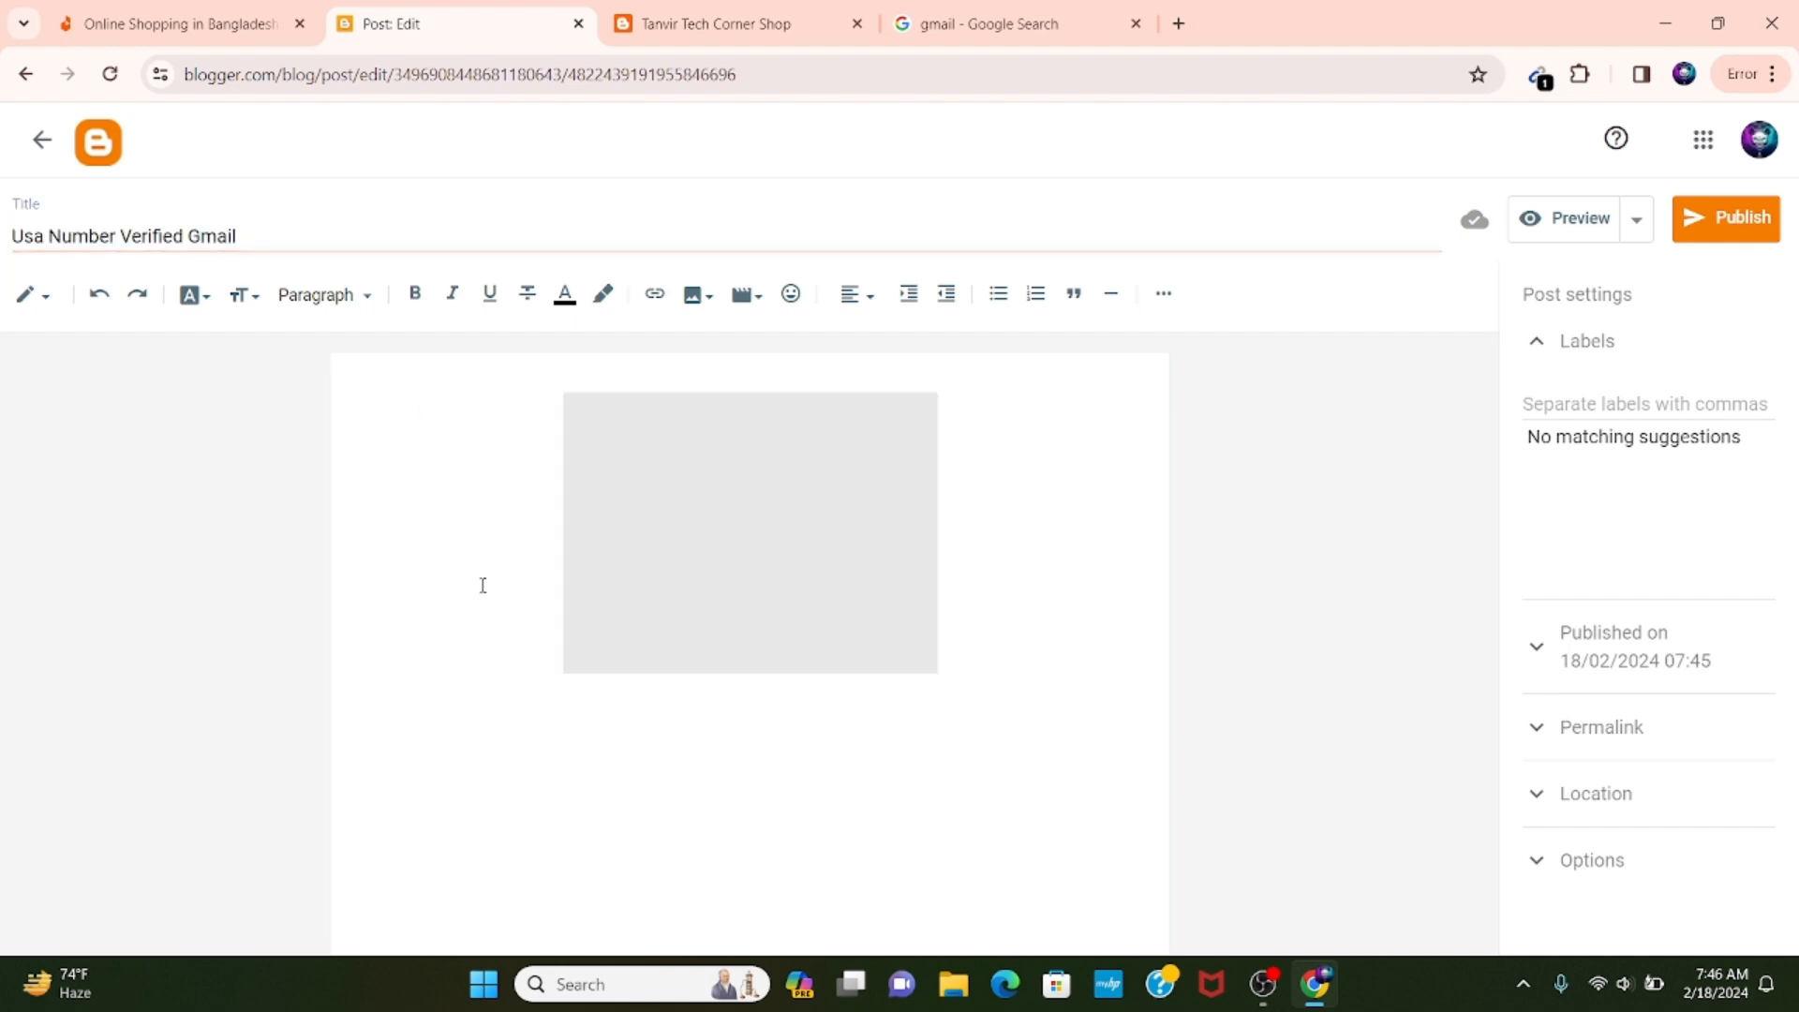
Copy the post title into the body above the Gmail picture and add two line breaks after it.
{"action": "triple_click", "coordinate": [192, 233]}
{"action": "right_click", "coordinate": [190, 235]}
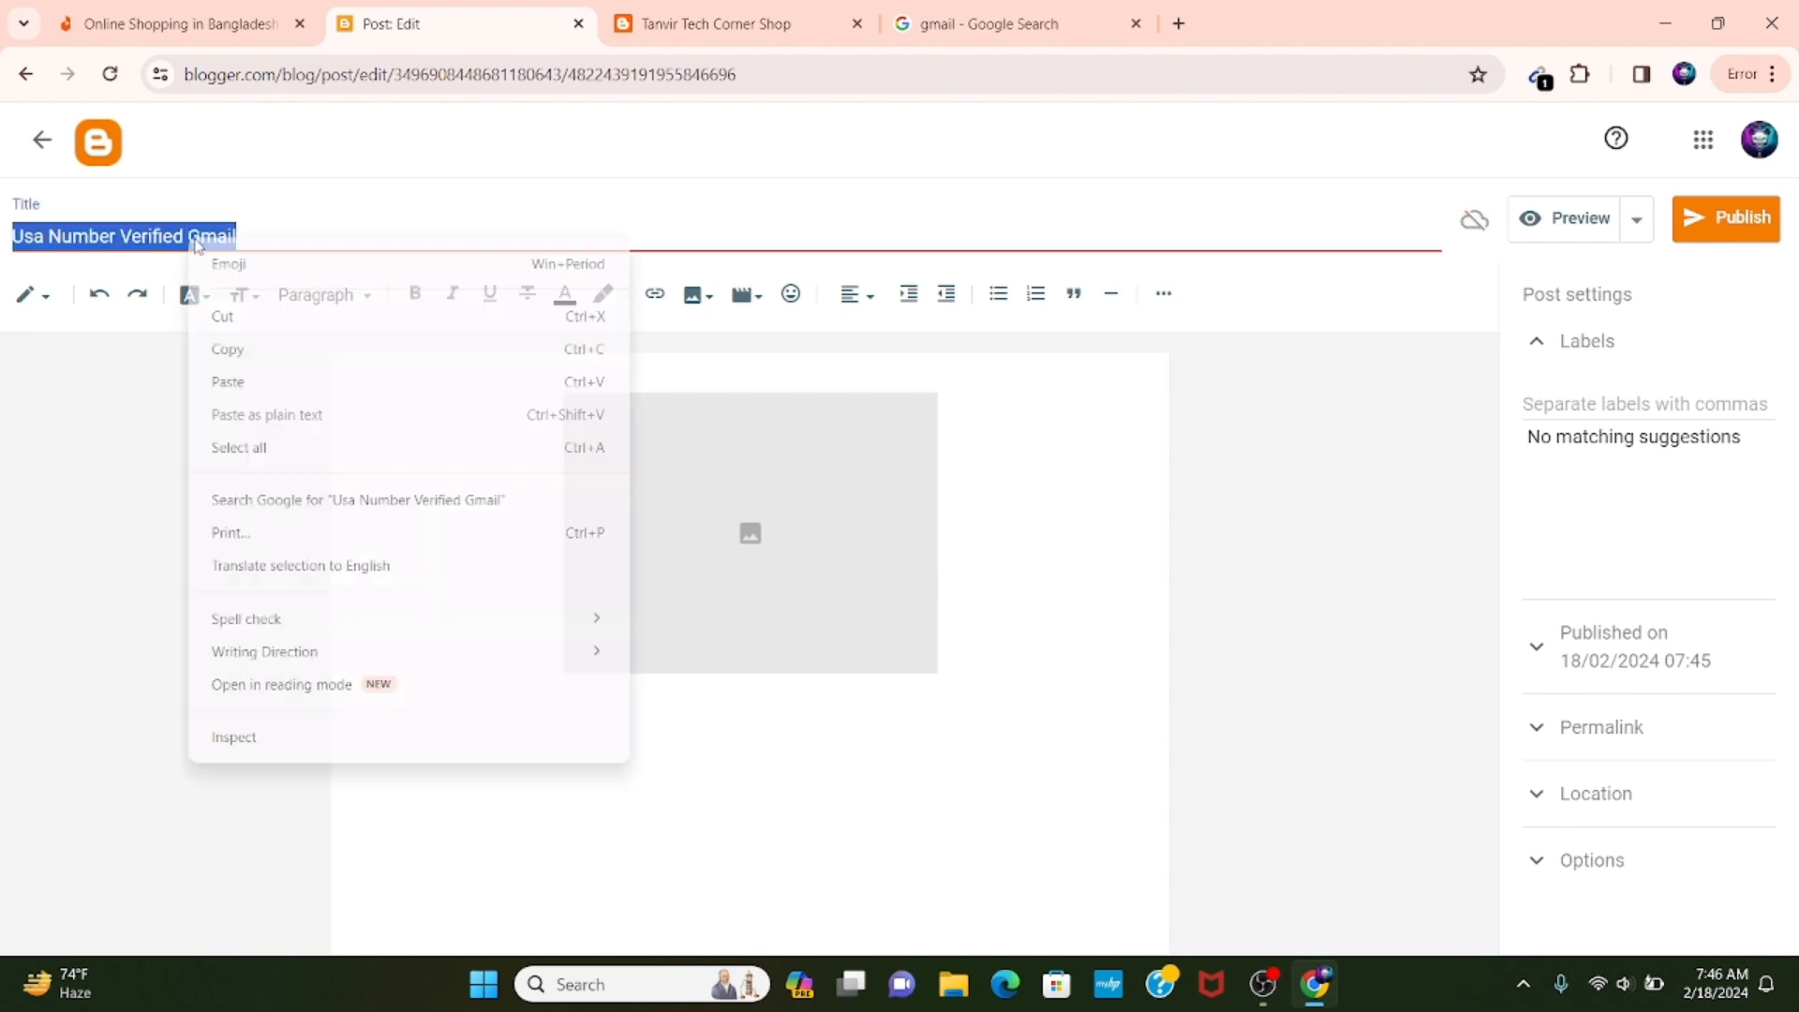
{"action": "left_click", "coordinate": [265, 350]}
{"action": "left_click", "coordinate": [437, 389]}
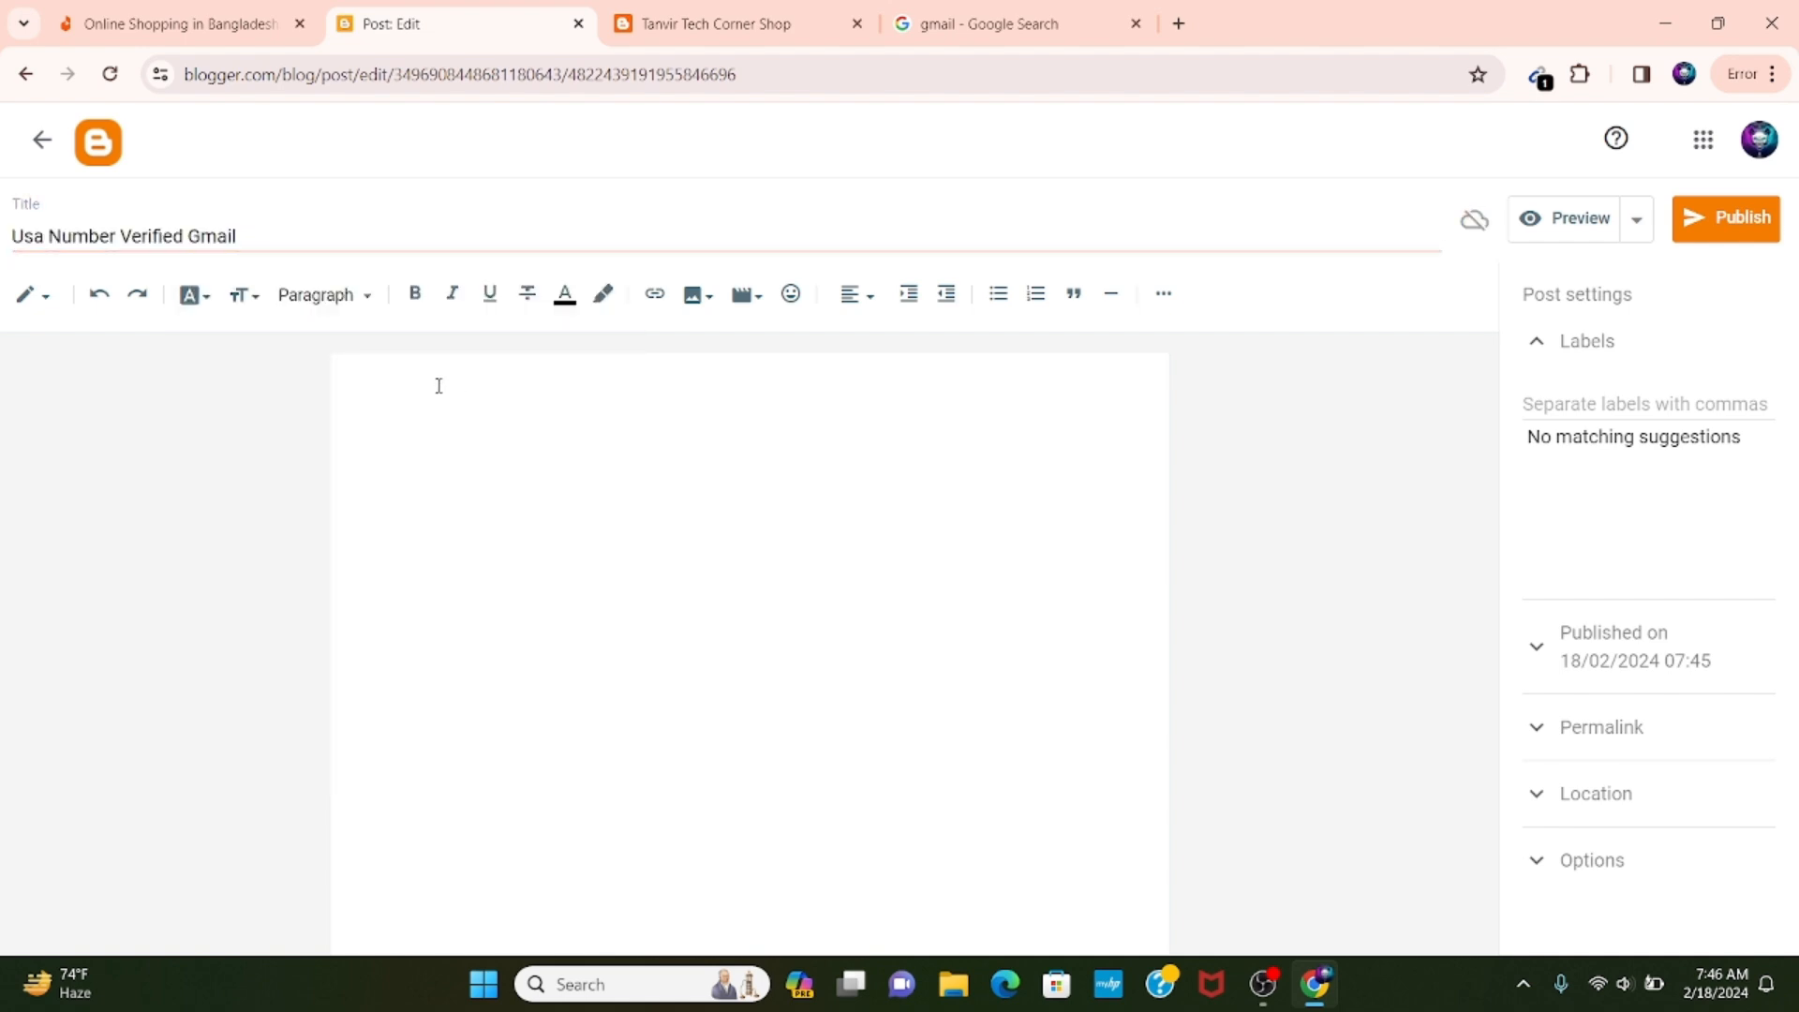
{"action": "key", "text": "ctrl+v"}
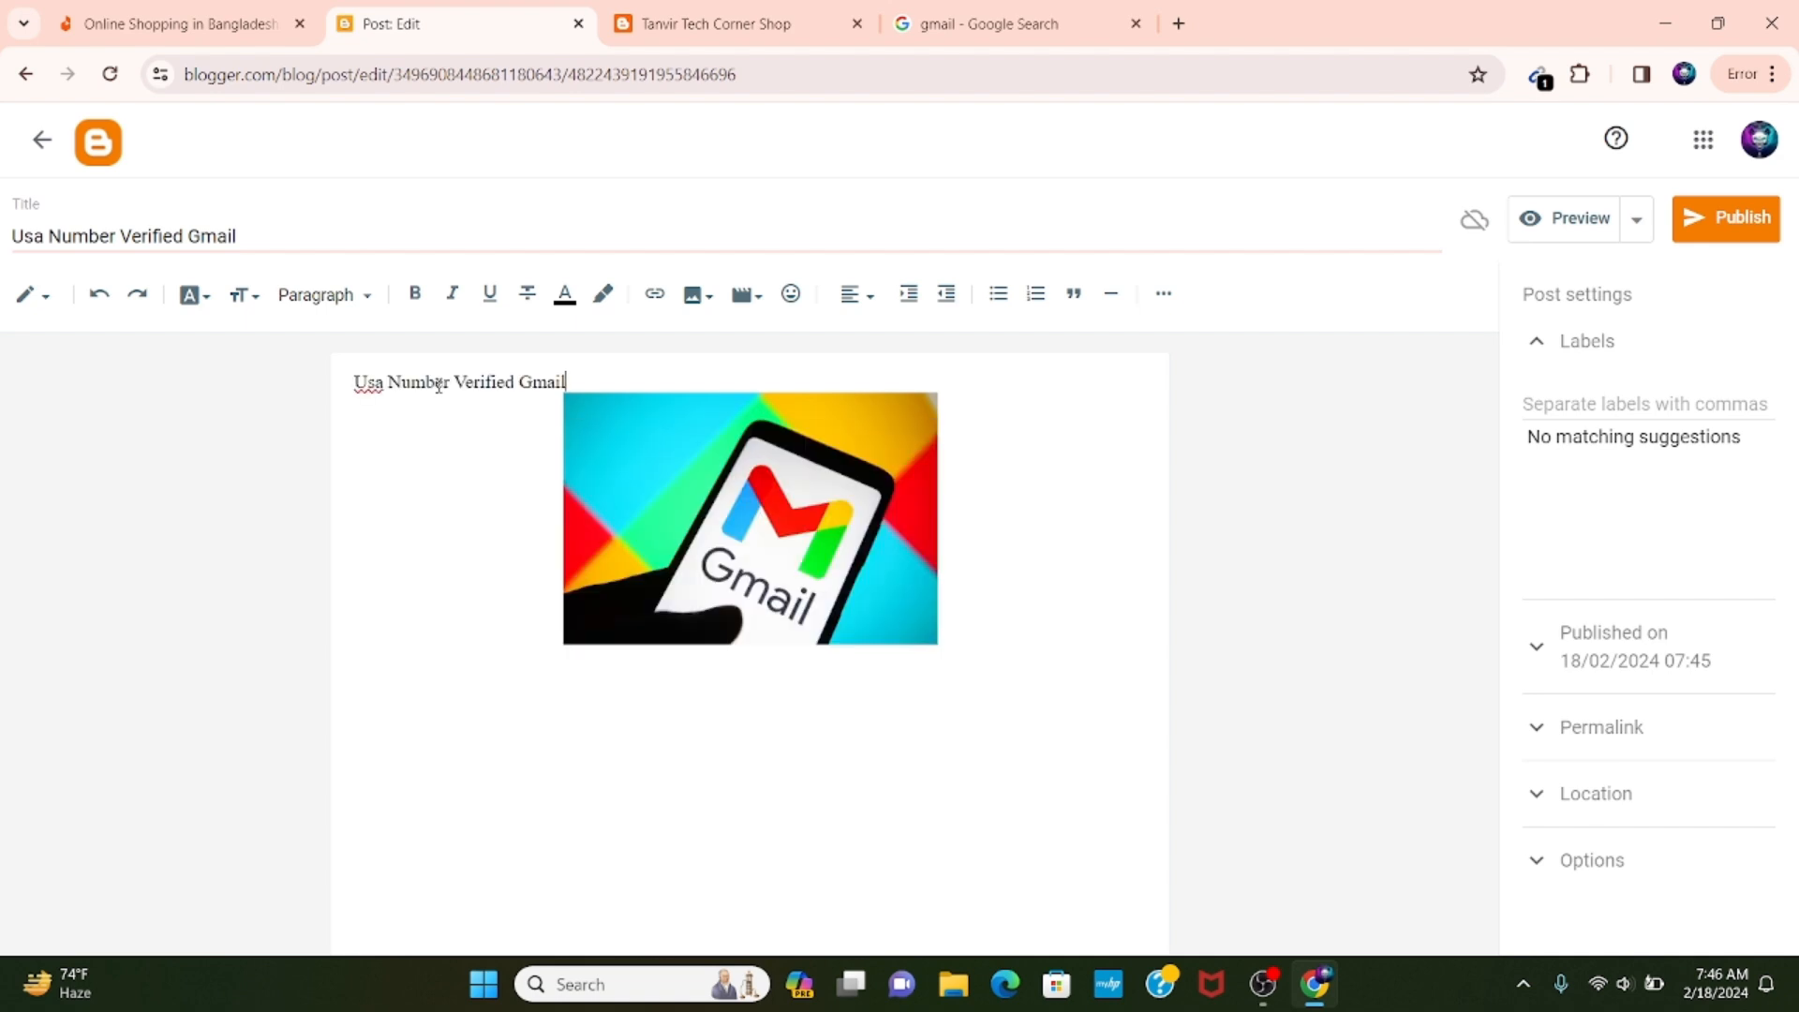
{"action": "key", "text": "Return"}
{"action": "key", "text": "Return"}
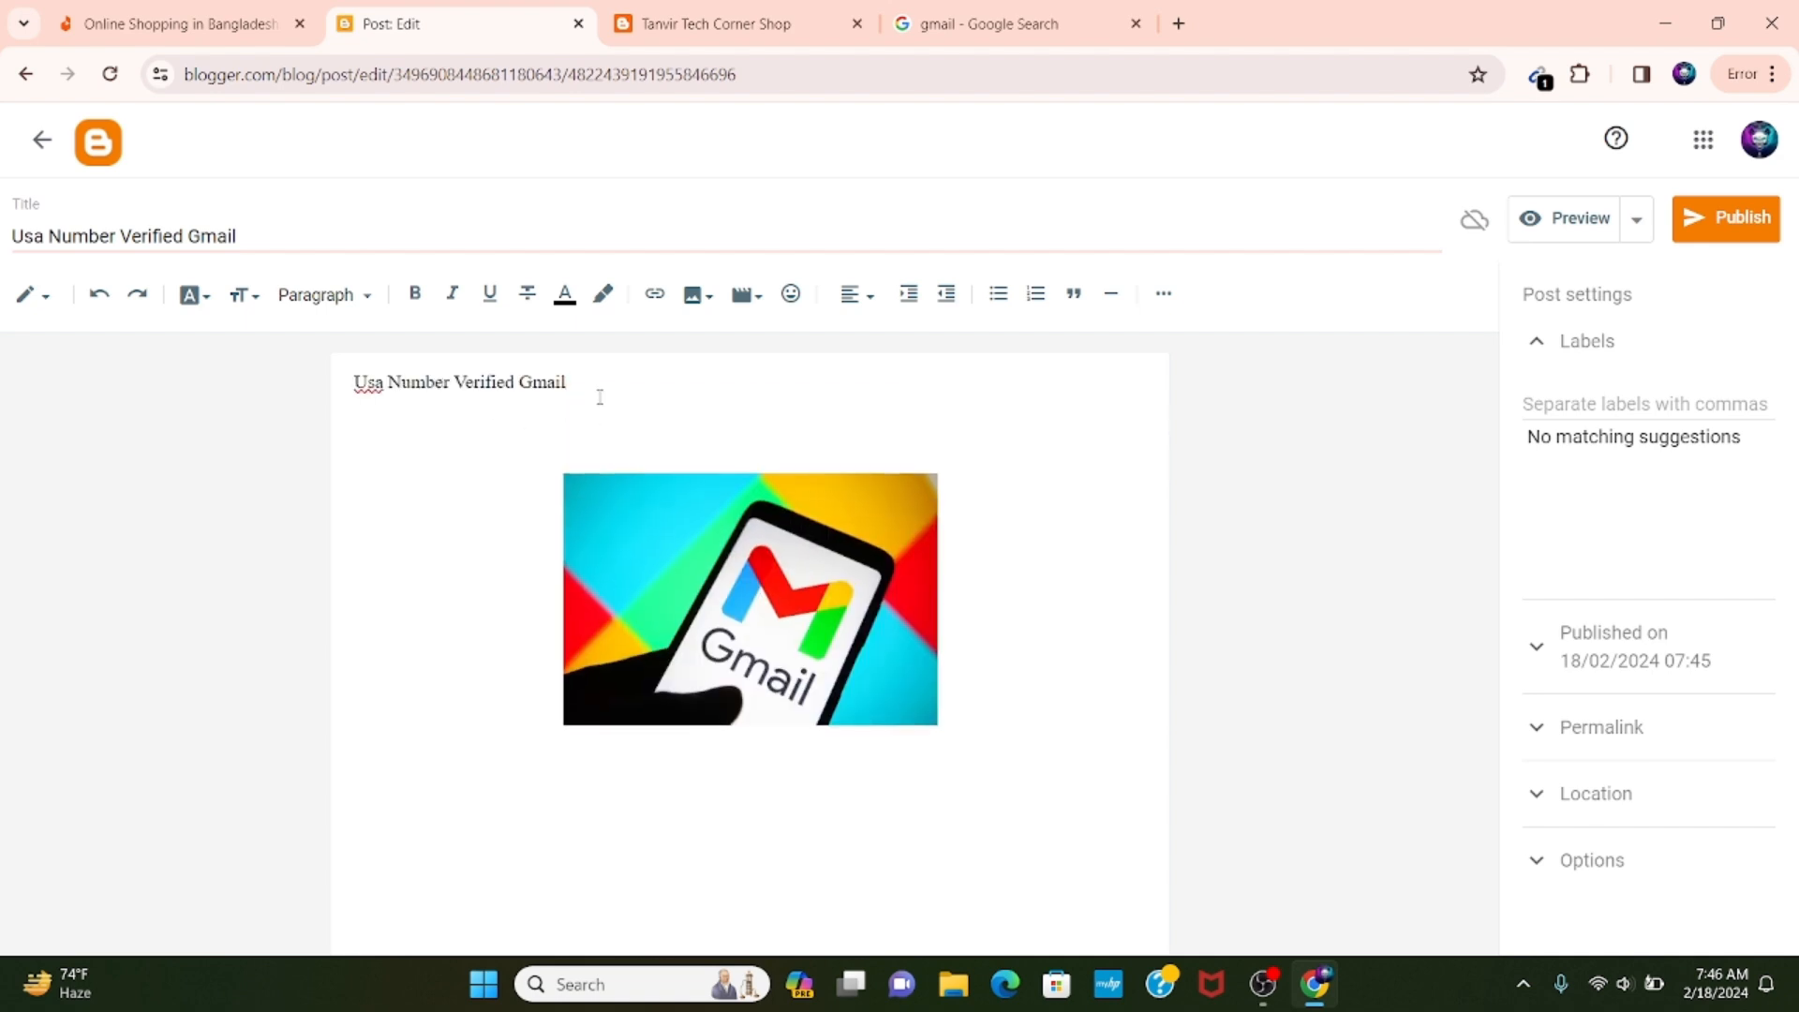
Centre-align the title line in the post body and set its text size to Large.
{"action": "left_click_drag", "start_coordinate": [600, 396], "coordinate": [309, 389]}
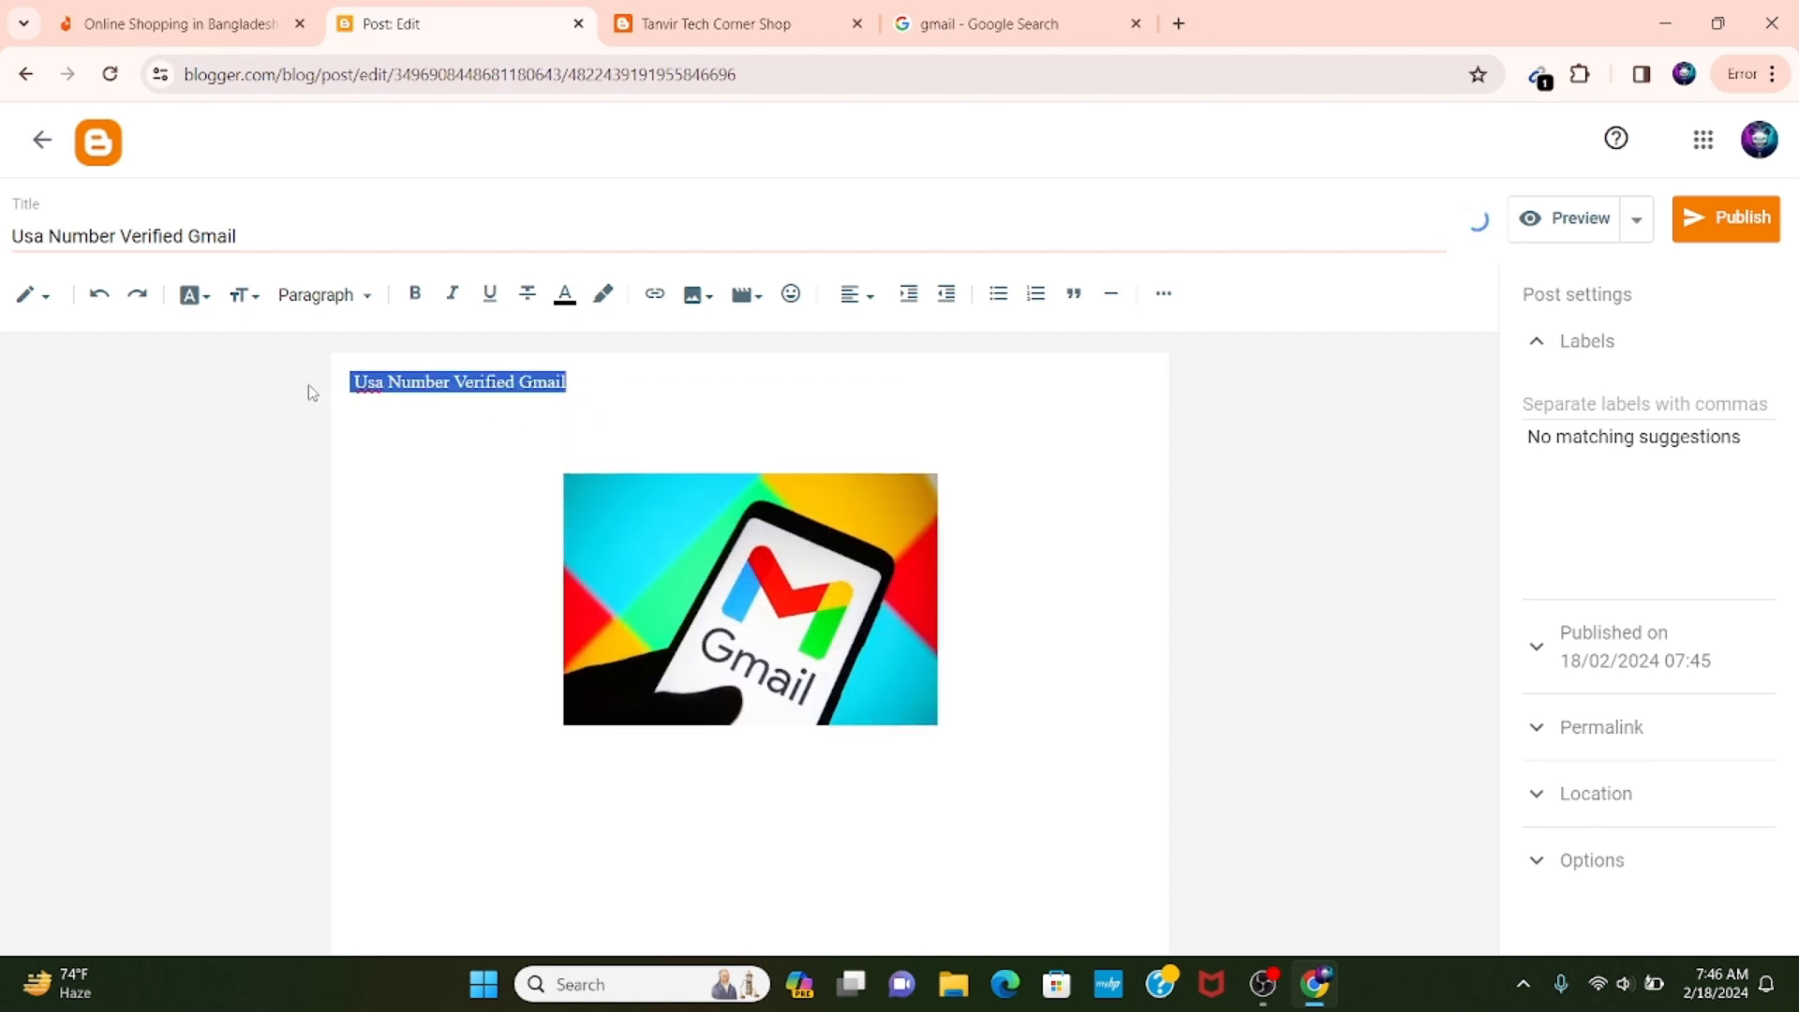
{"action": "left_click", "coordinate": [857, 298]}
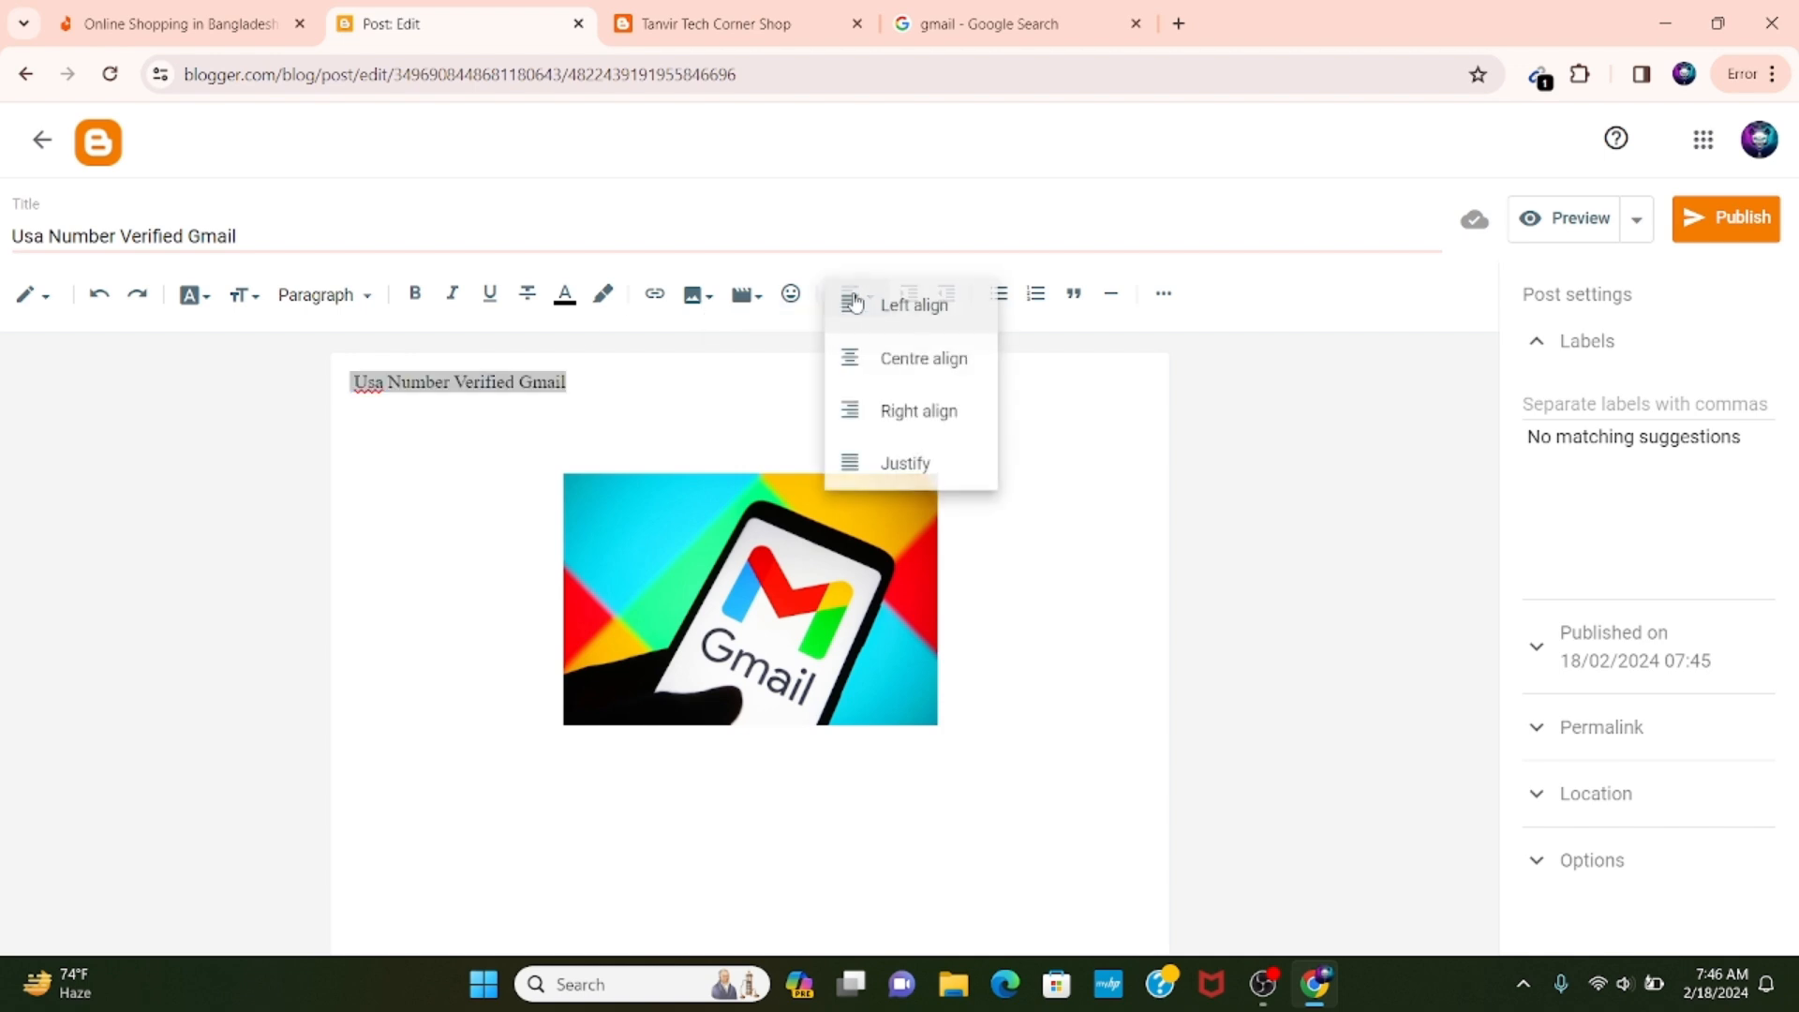
{"action": "left_click", "coordinate": [878, 357]}
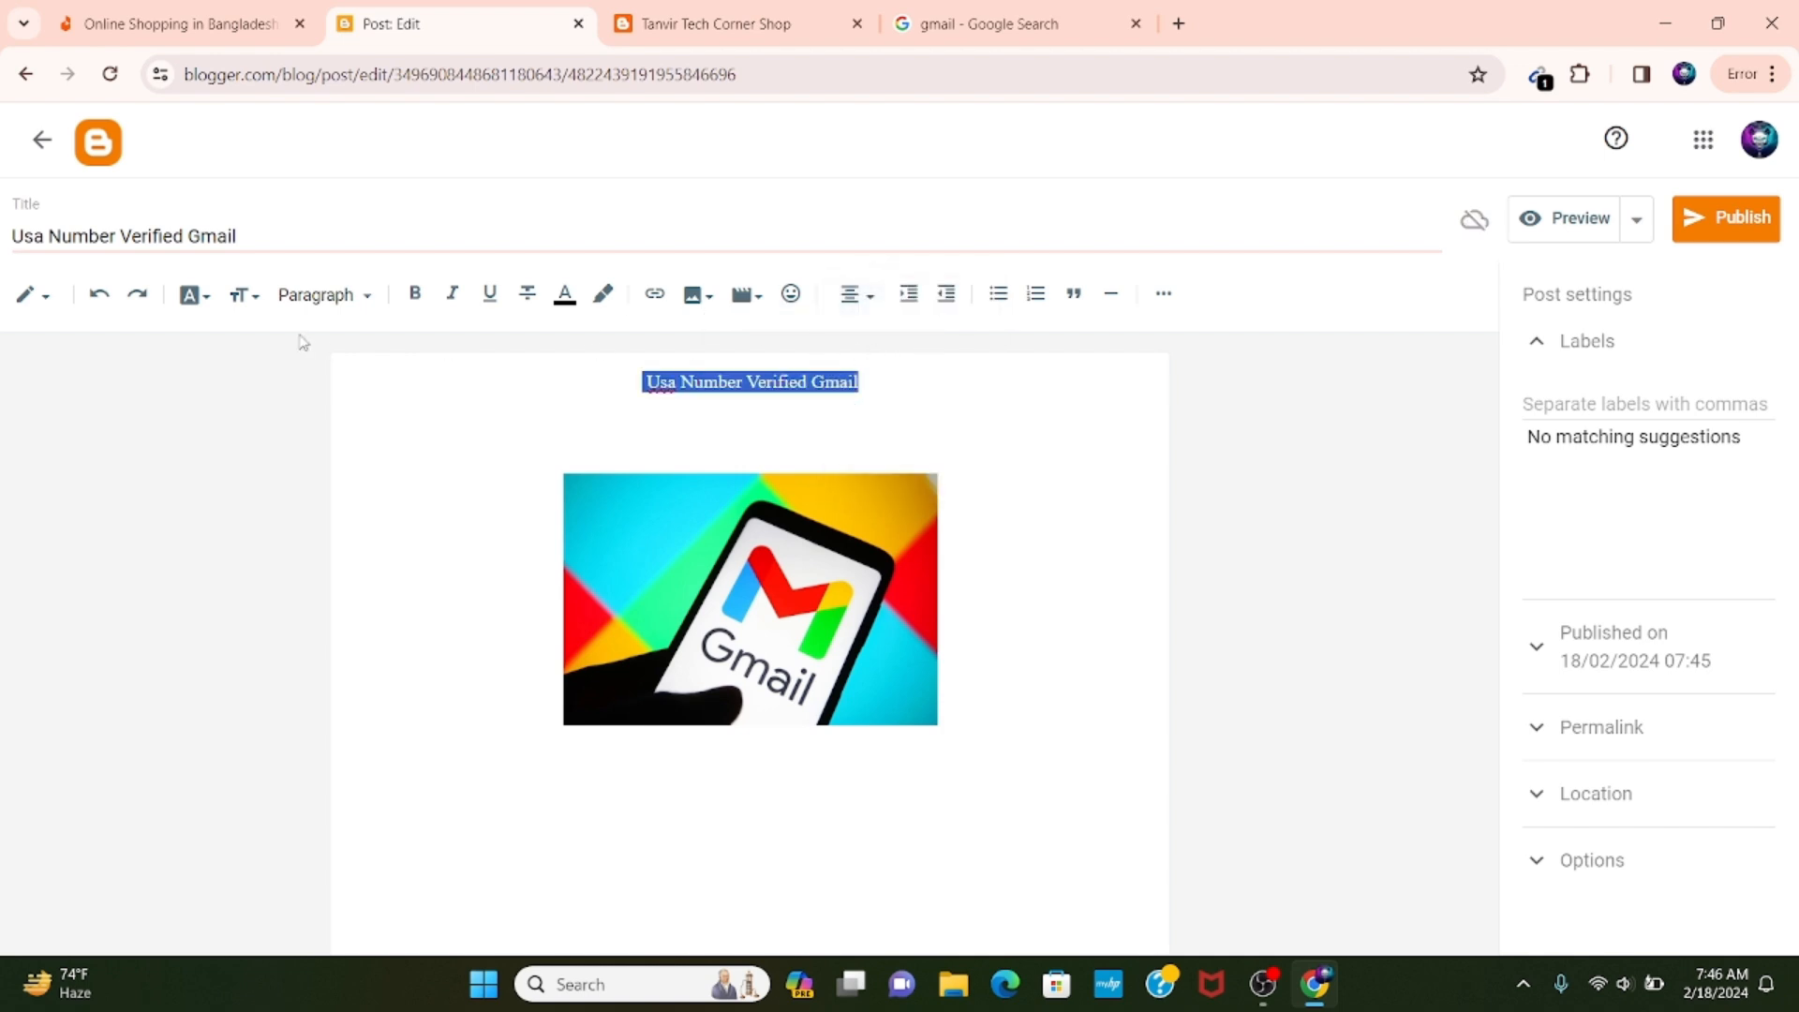
{"action": "left_click", "coordinate": [242, 296]}
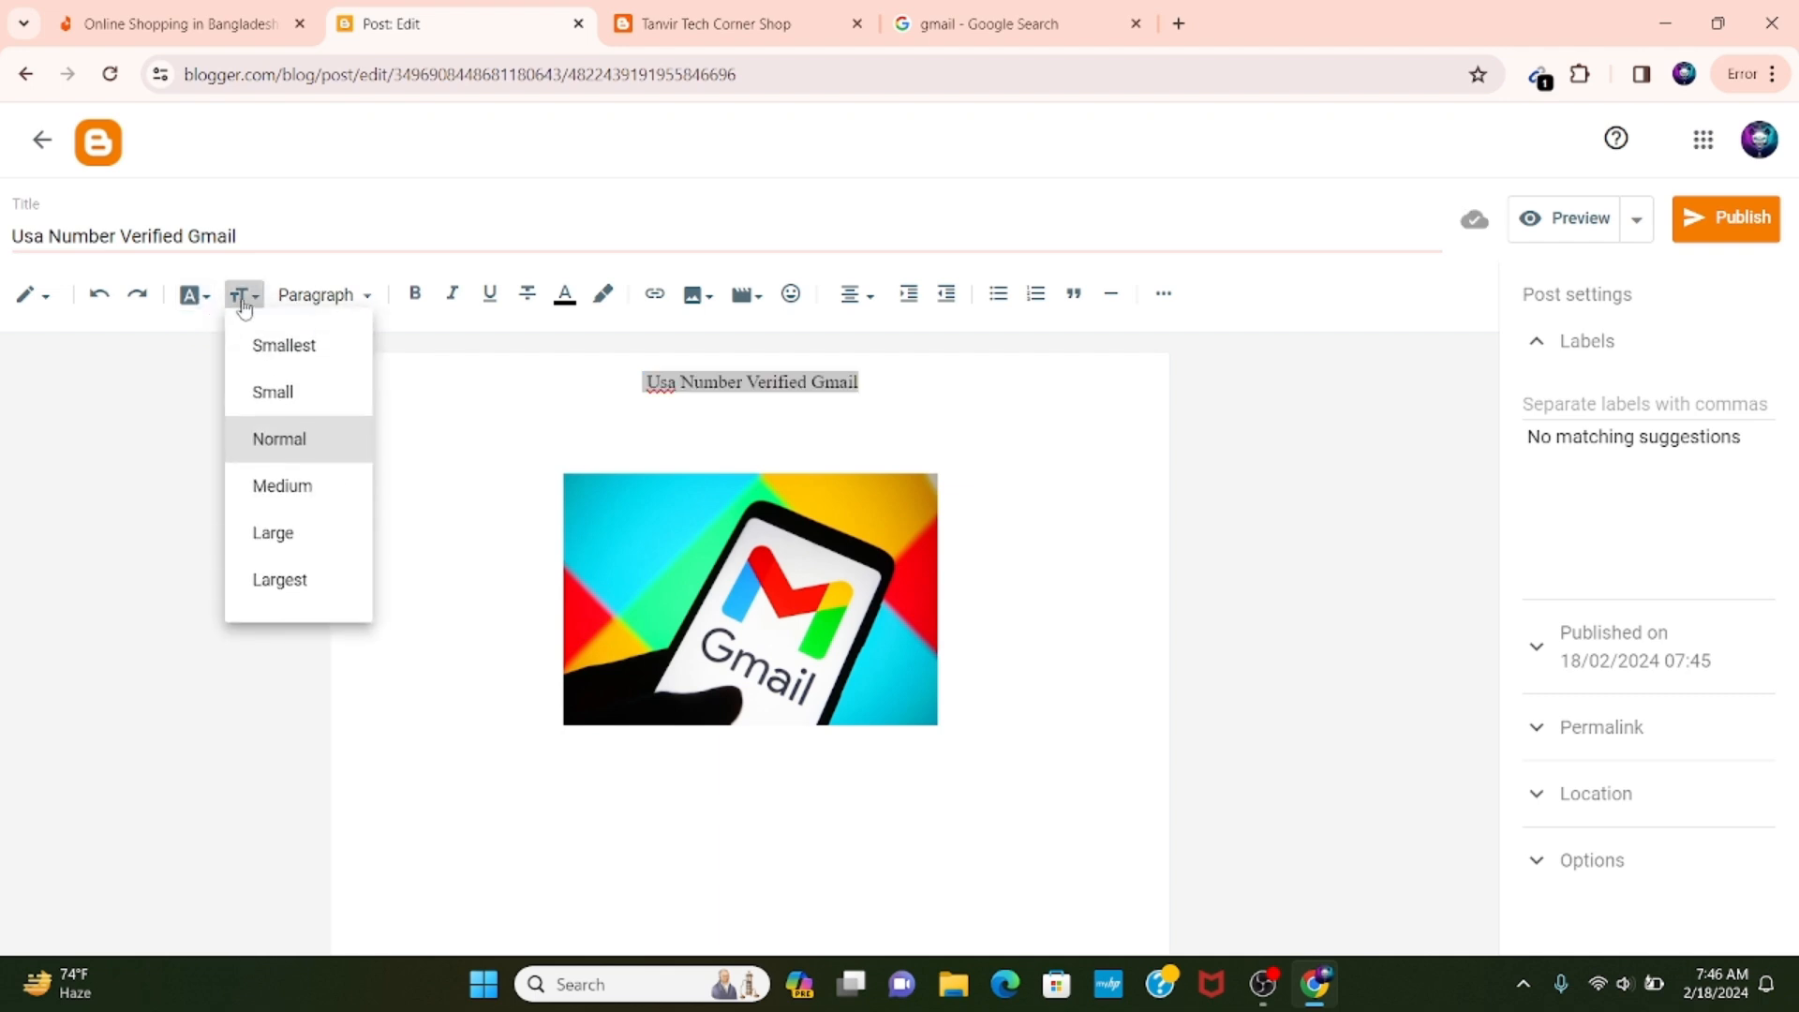
{"action": "left_click", "coordinate": [265, 530]}
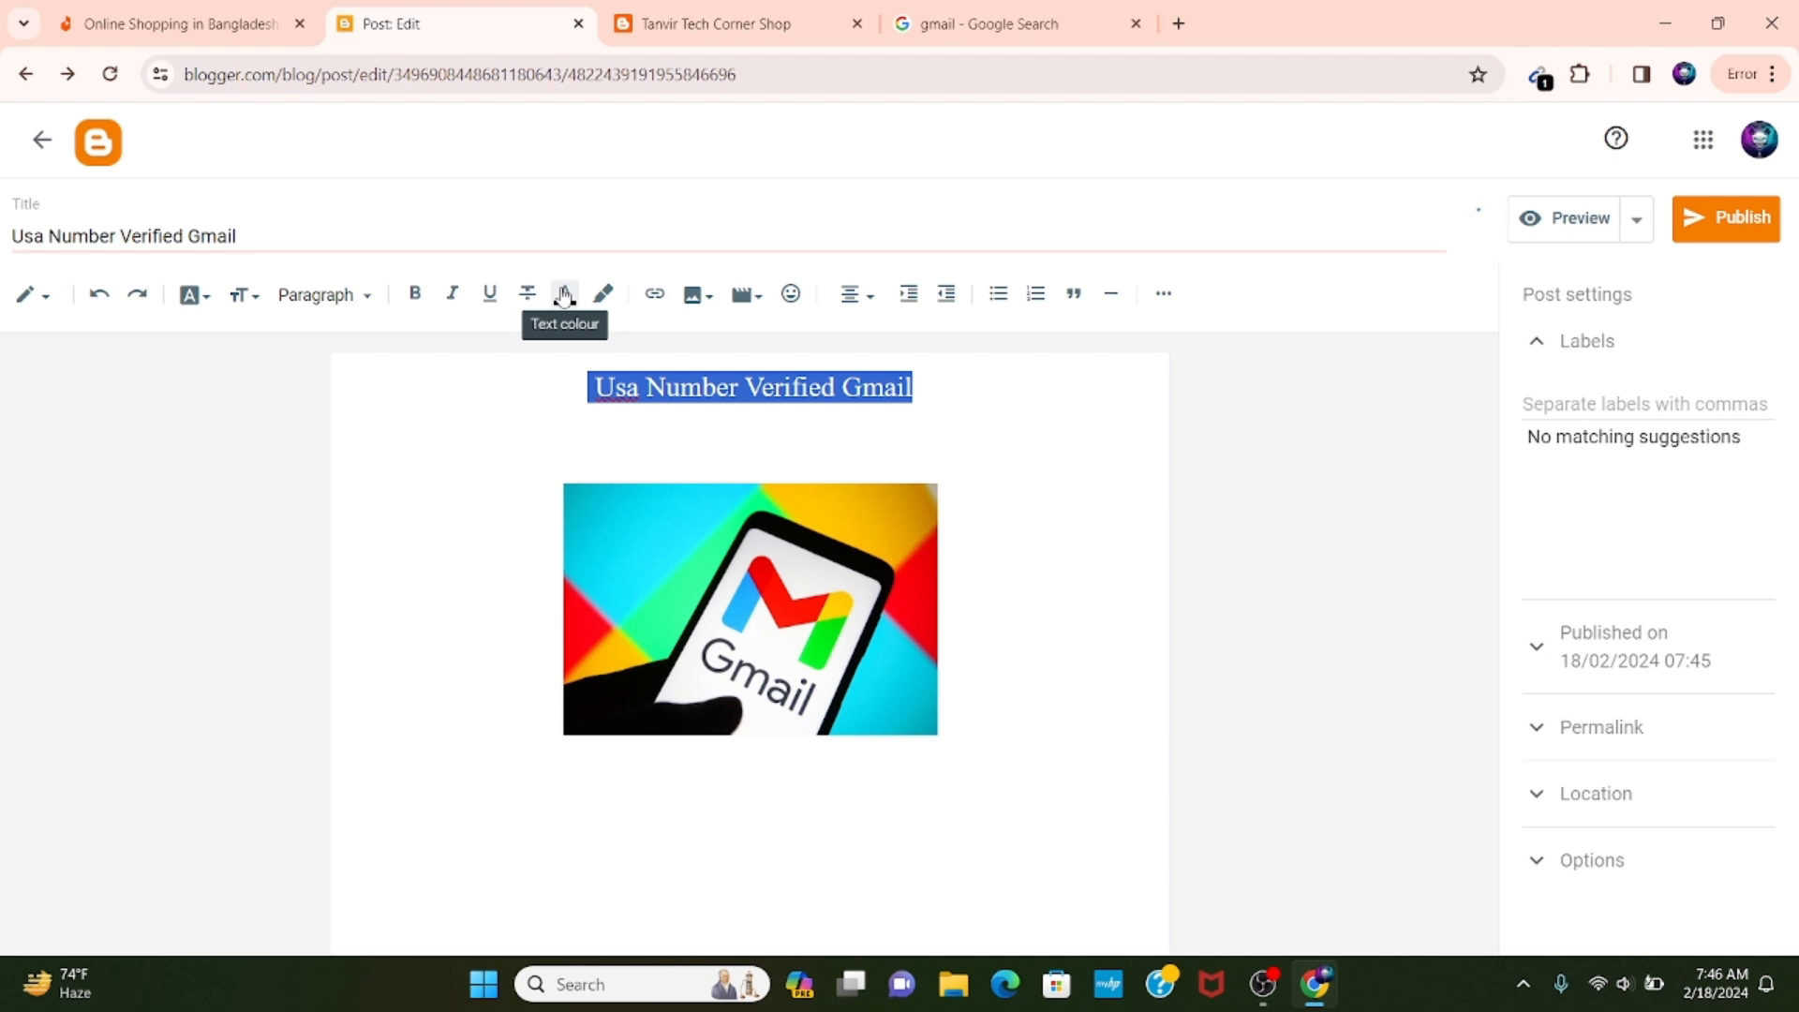
Format the title line in the post body as bold, underlined and italic.
{"action": "left_click", "coordinate": [417, 297]}
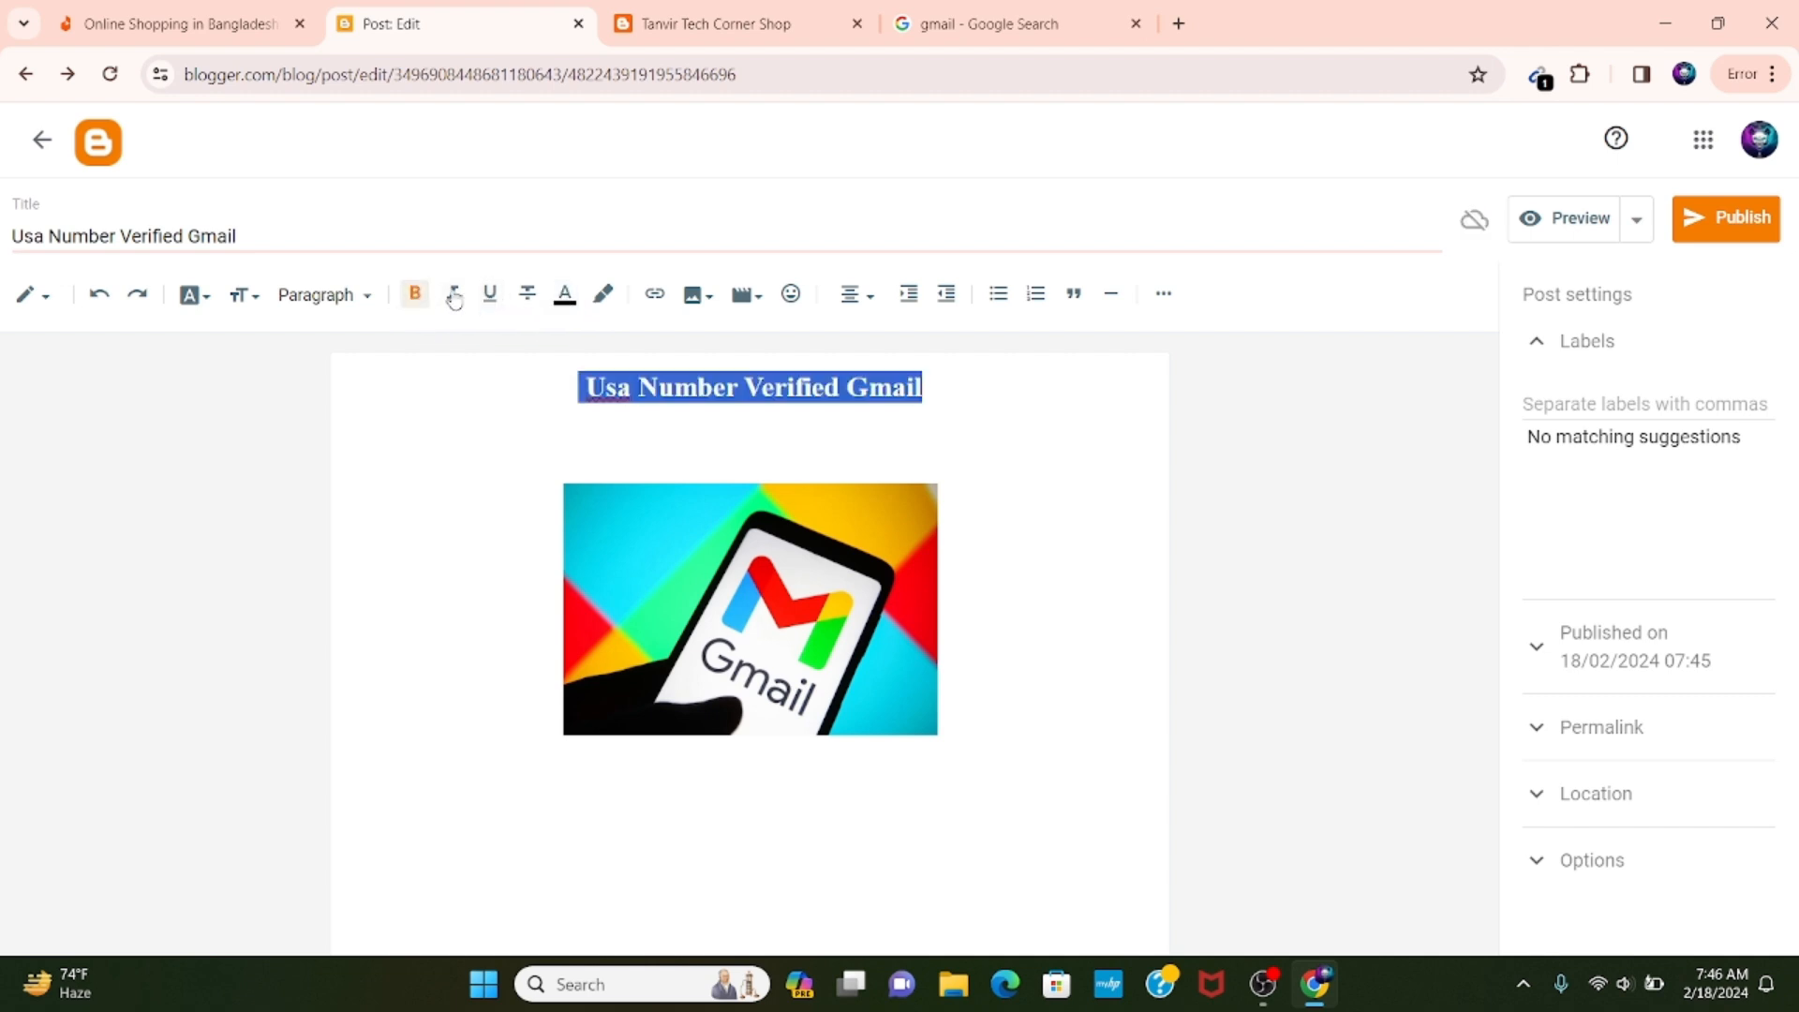
{"action": "left_click", "coordinate": [489, 296]}
{"action": "left_click", "coordinate": [451, 294]}
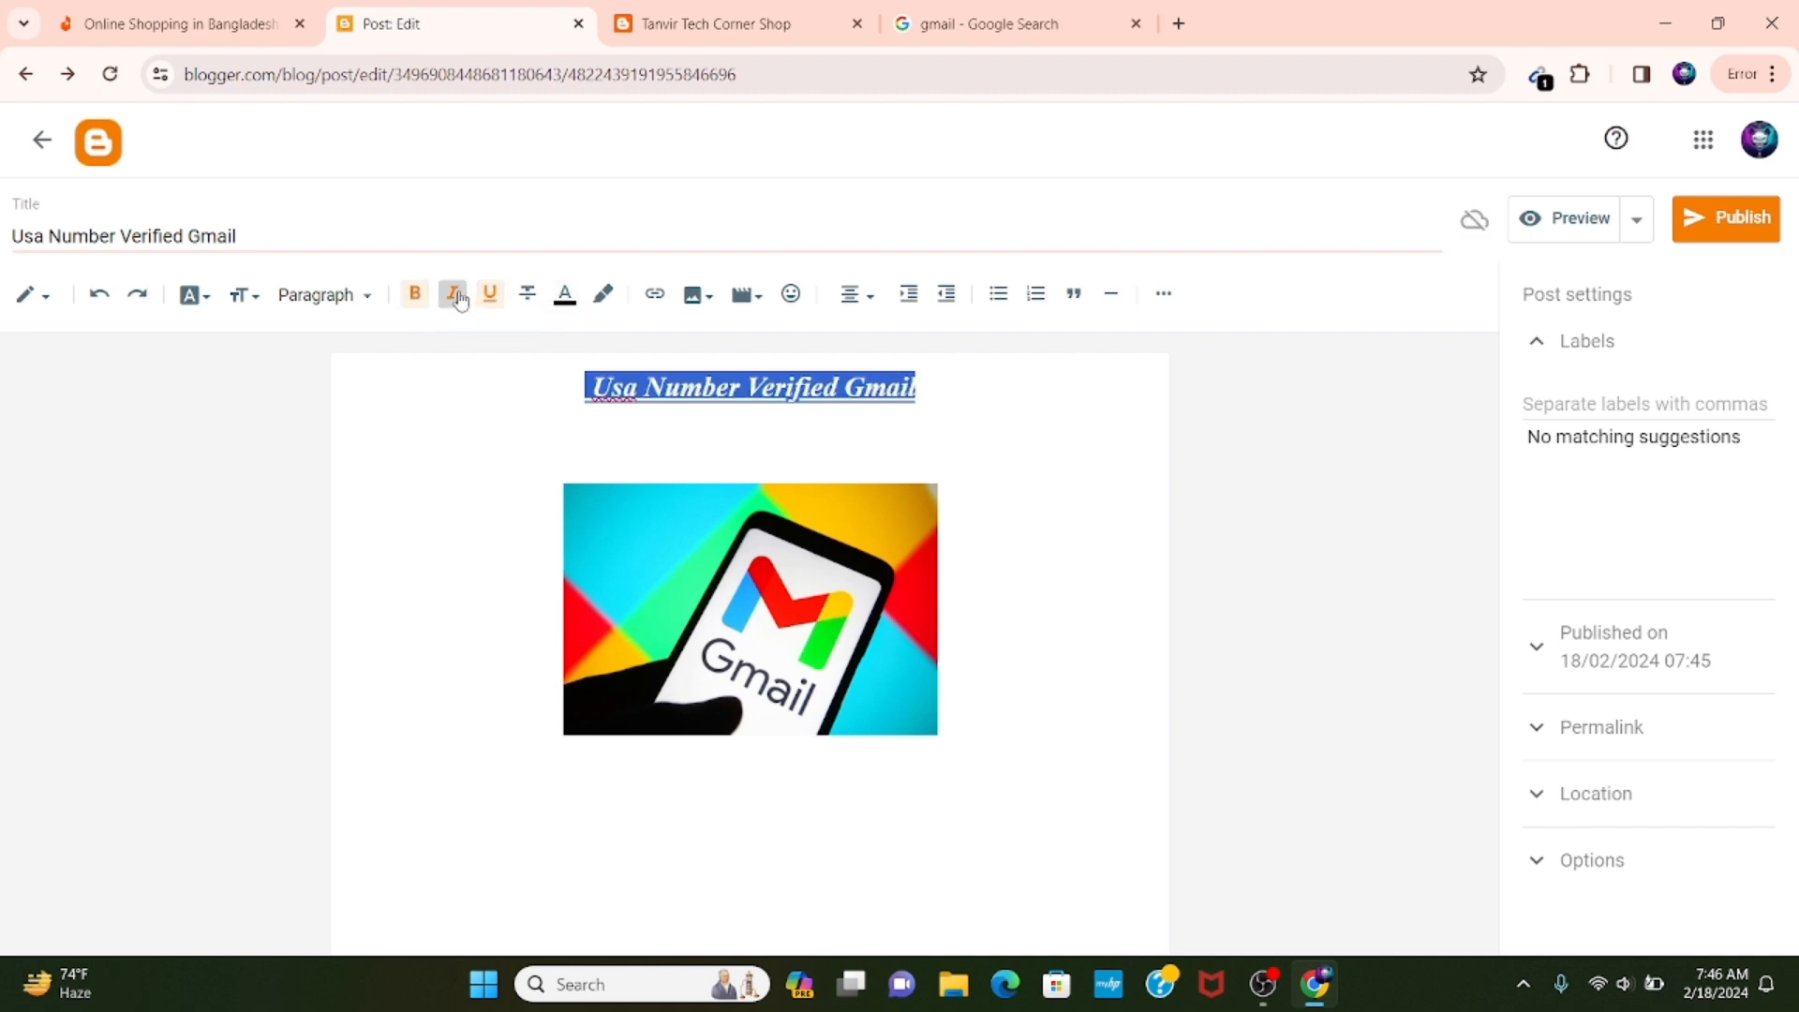
{"action": "left_click", "coordinate": [478, 418]}
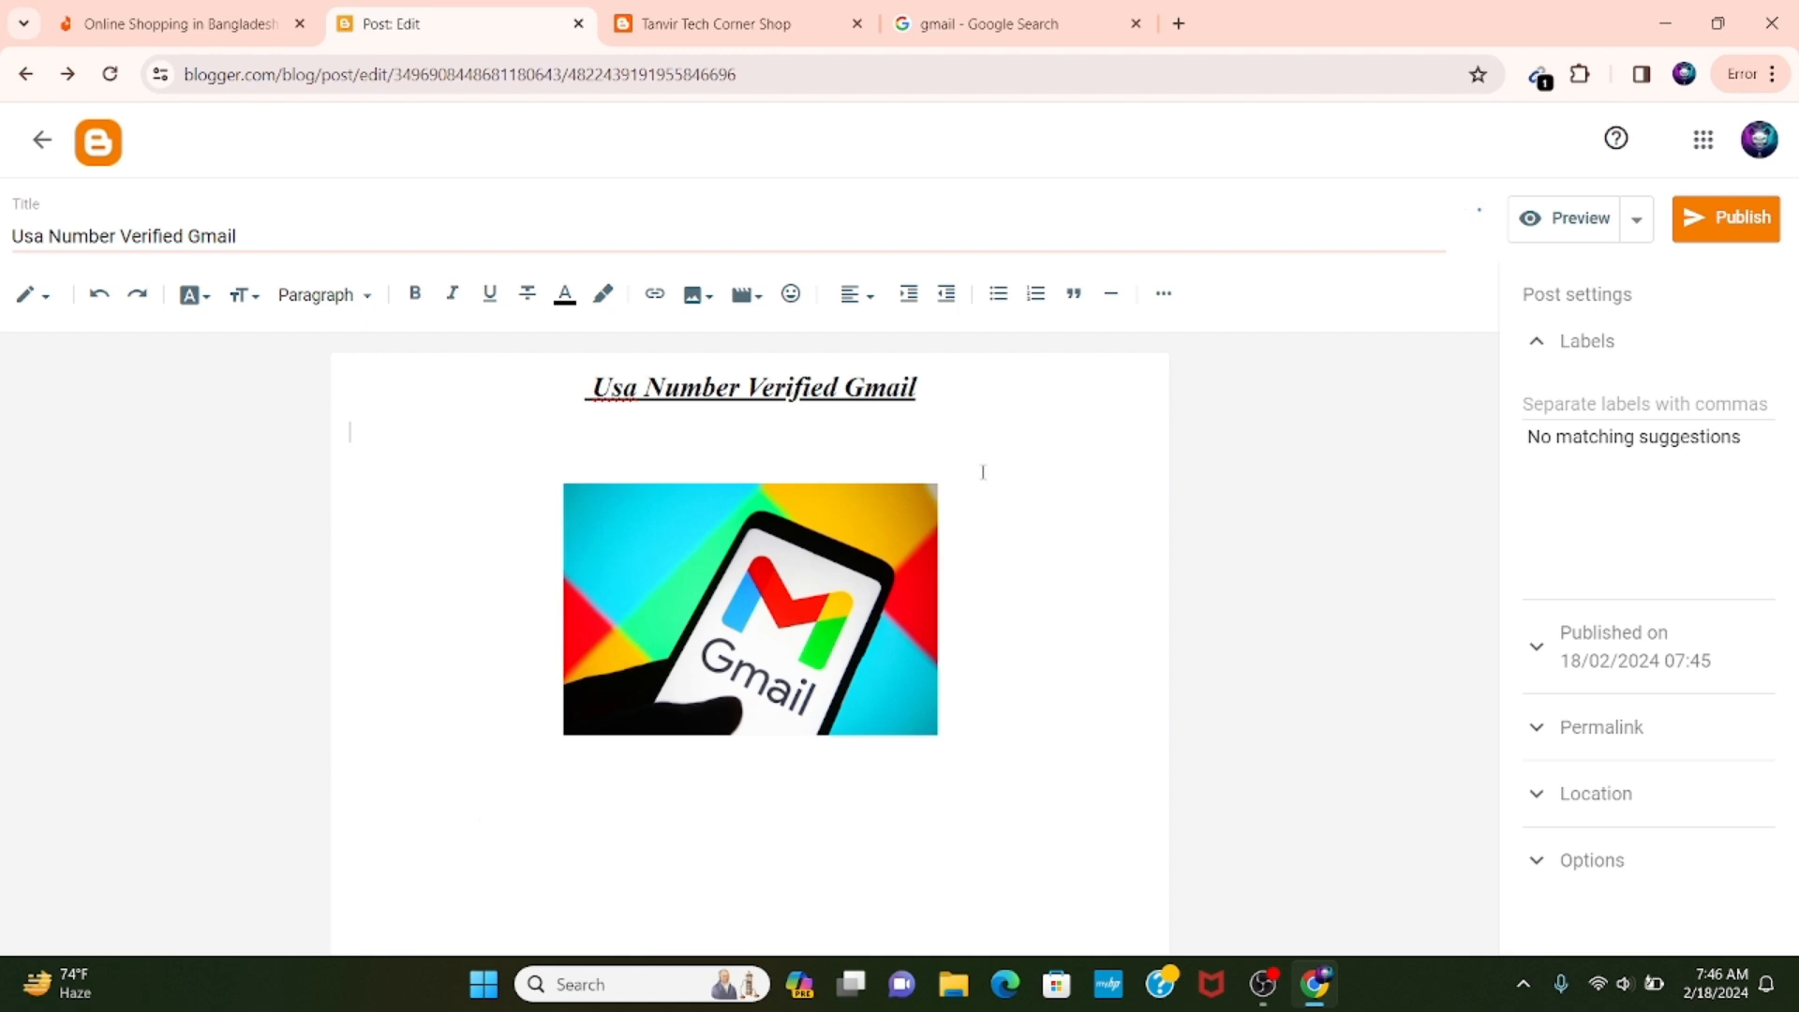
Add the label "Home" to the post and publish it to the blog.
{"action": "left_click", "coordinate": [741, 797]}
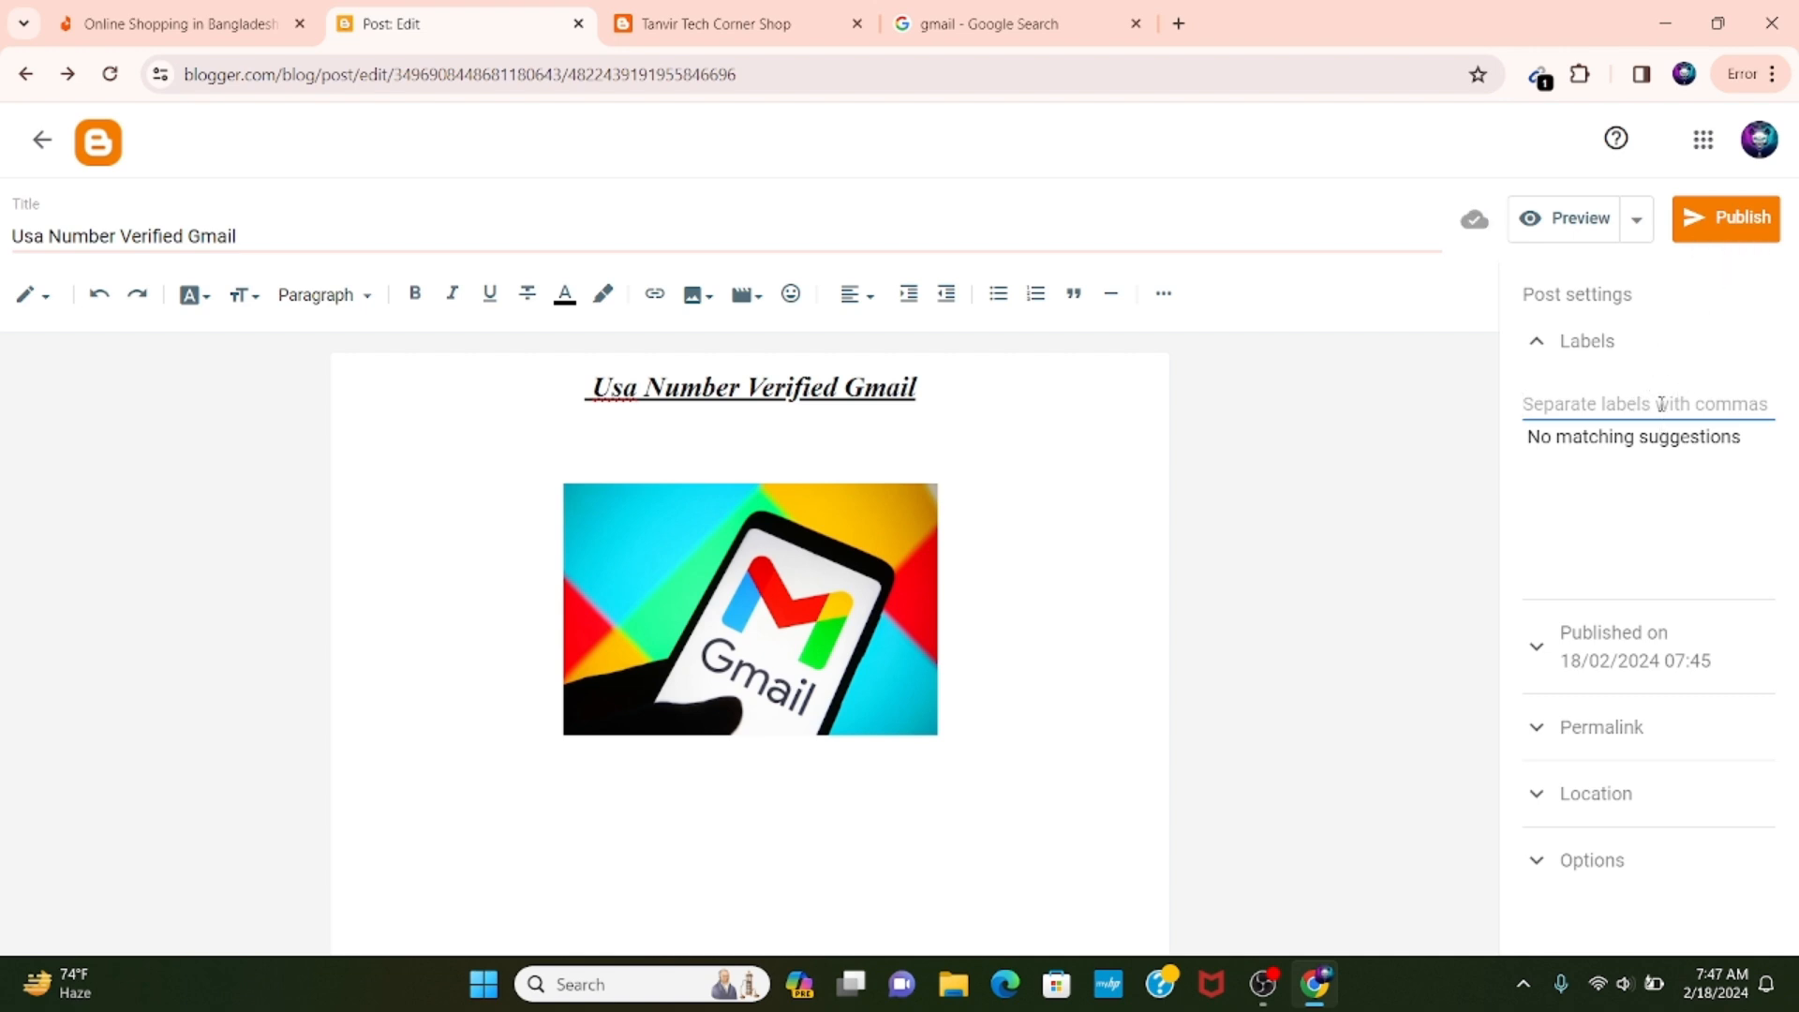
{"action": "type", "text": "Home"}
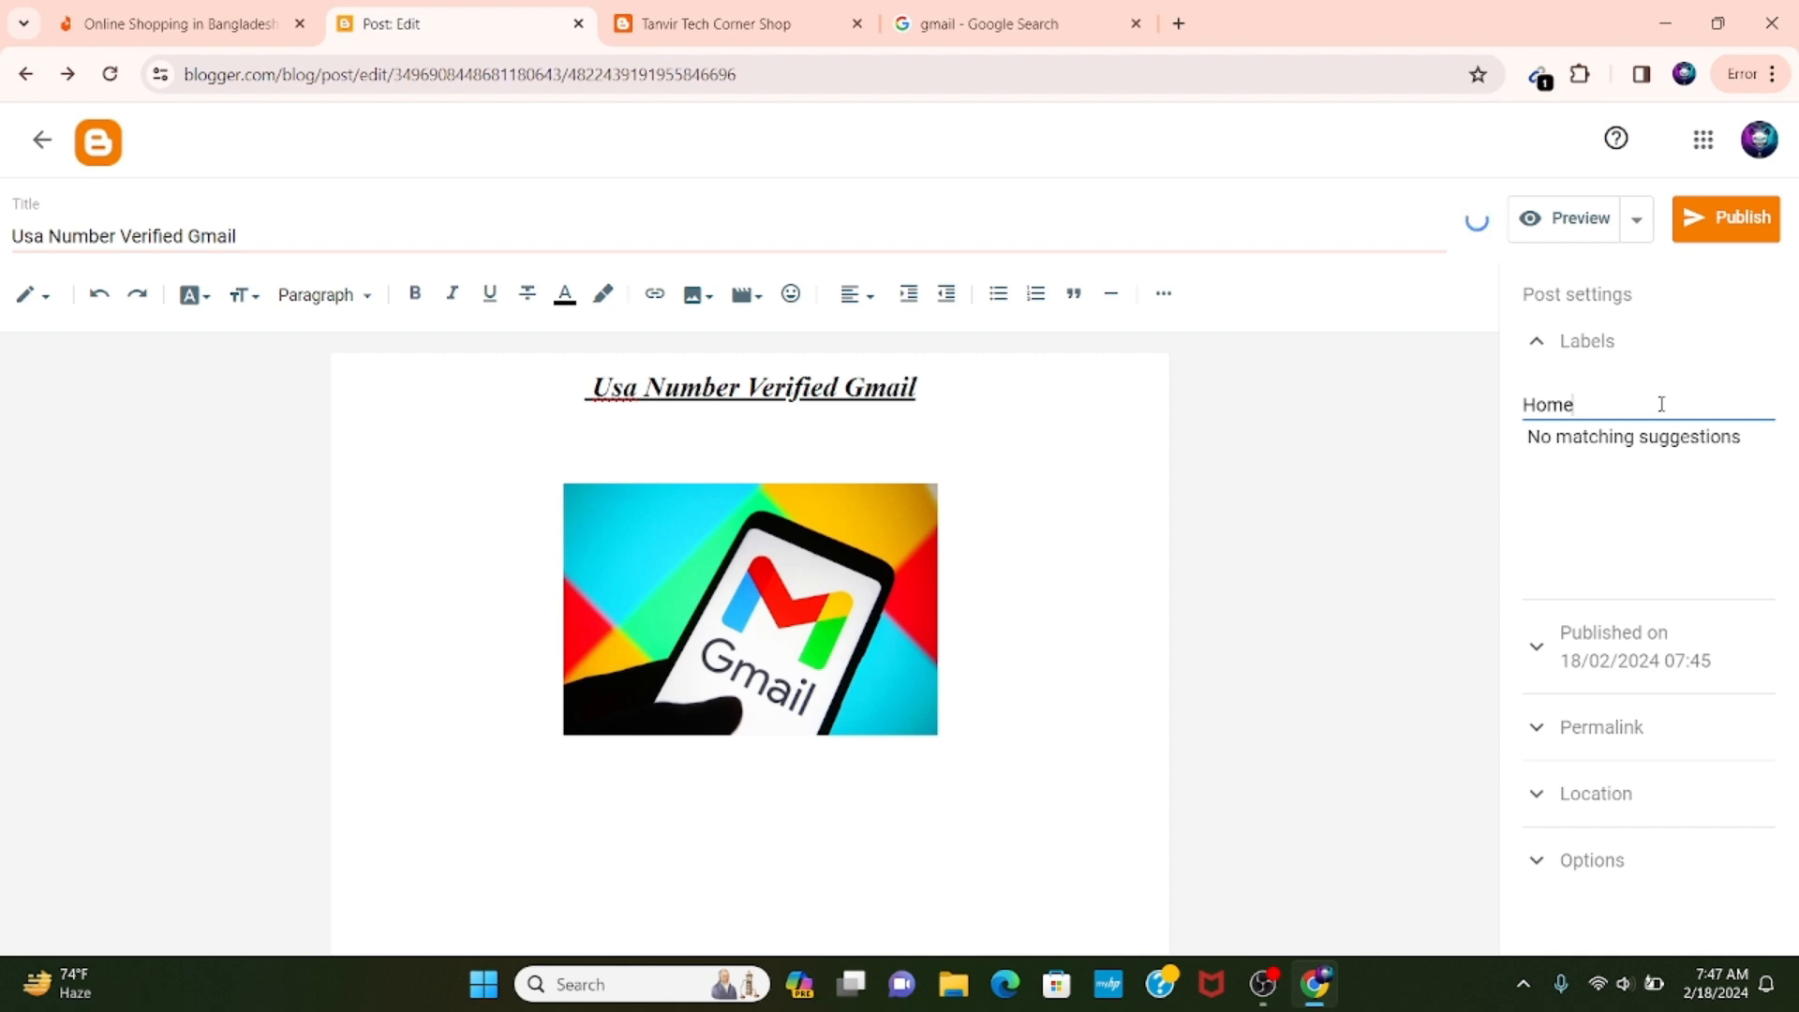
{"action": "left_click", "coordinate": [1749, 226]}
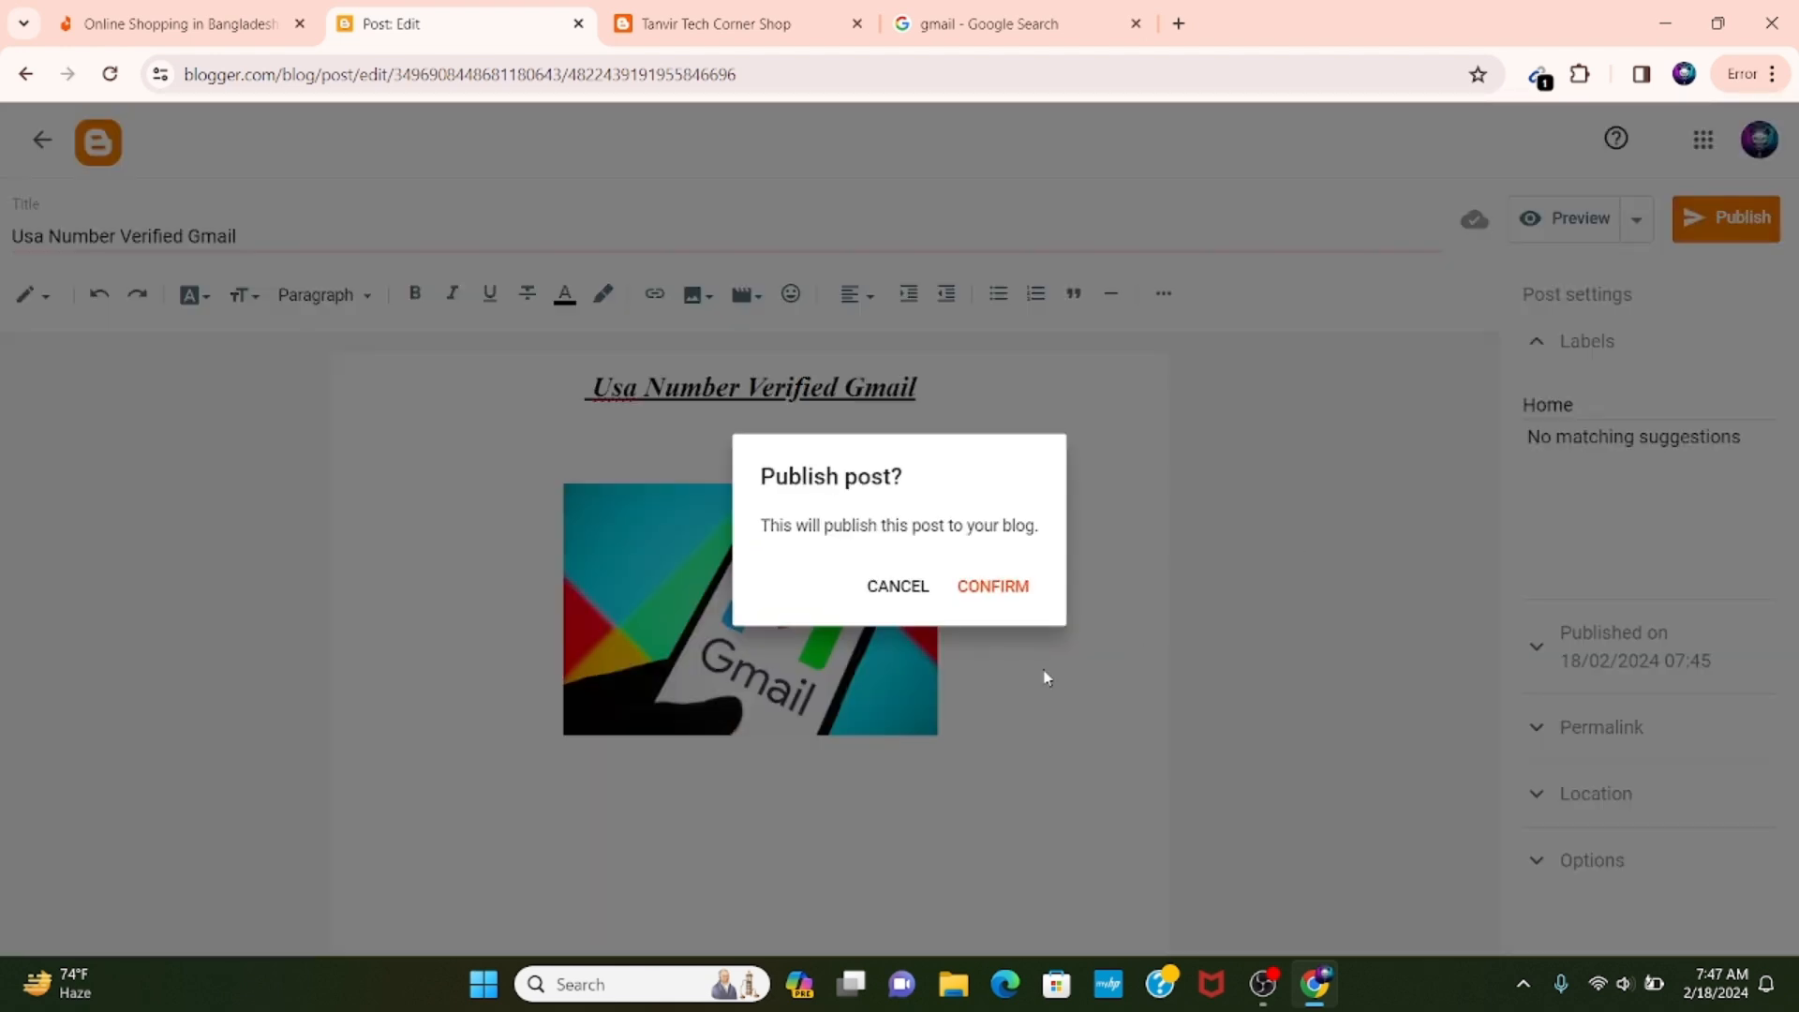
{"action": "left_click", "coordinate": [1009, 584]}
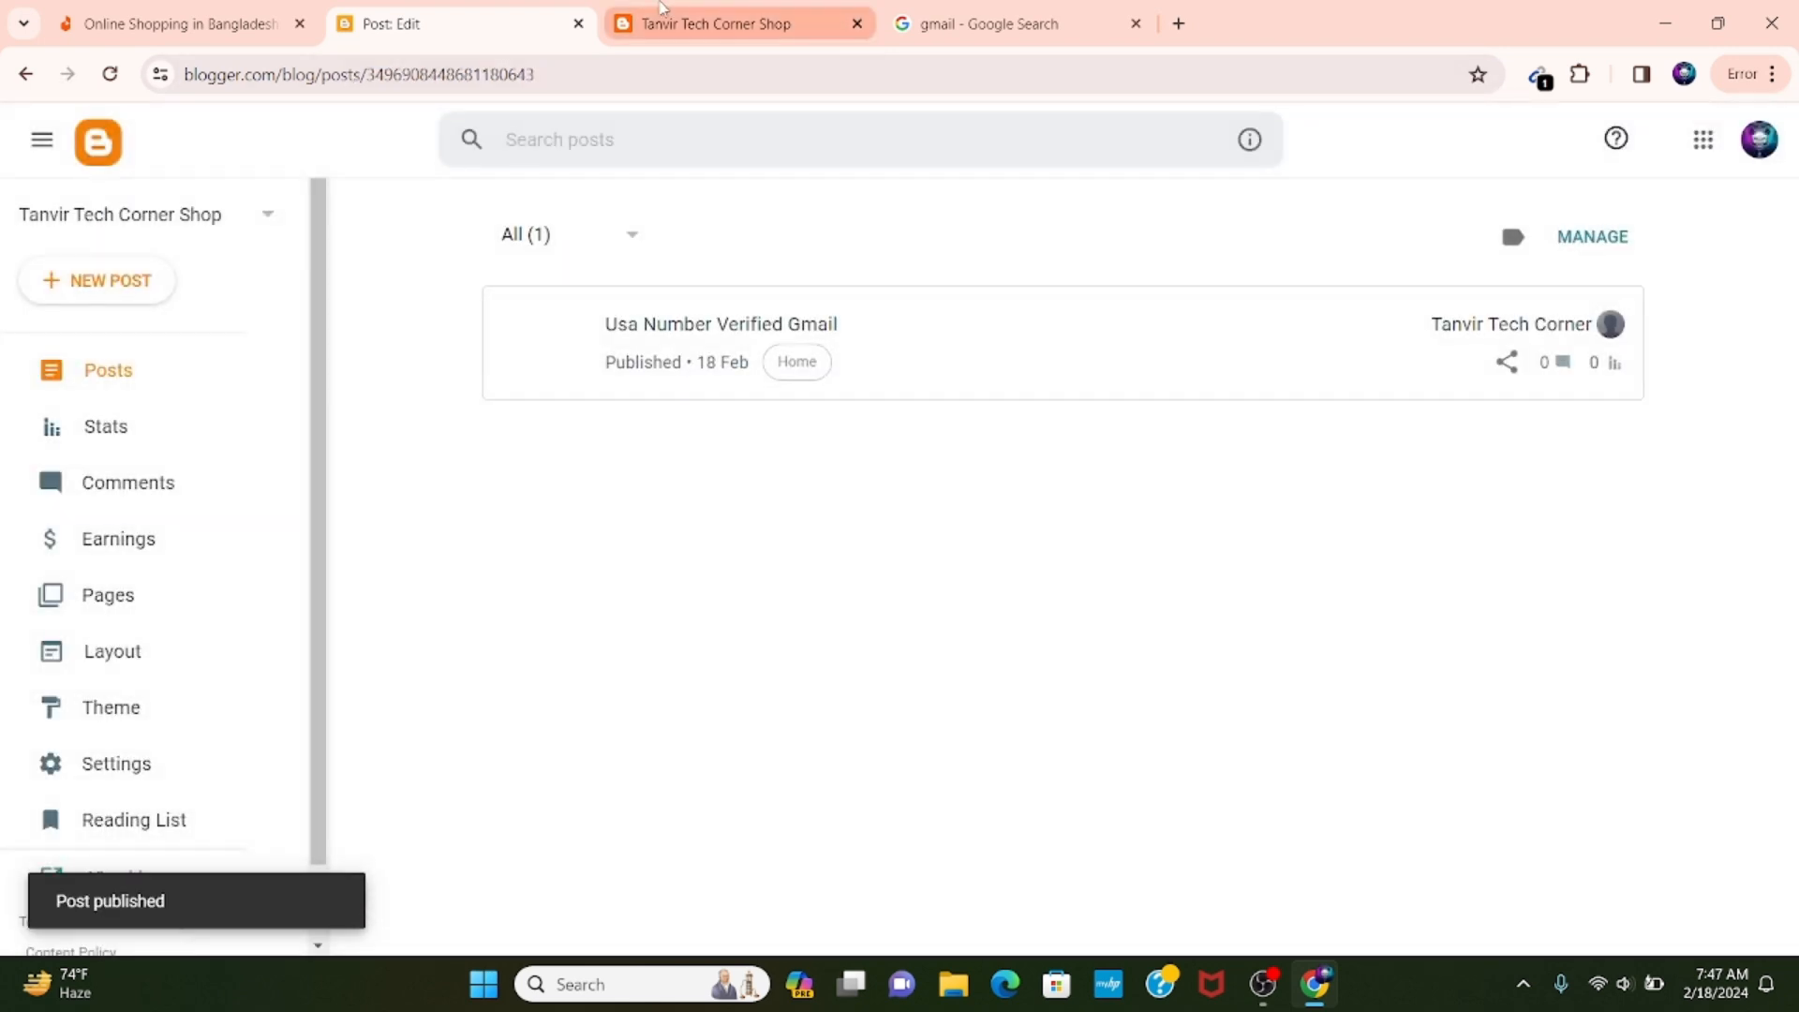
Reload the blog's home page and check the Latest Products section for the published Gmail product.
{"action": "left_click", "coordinate": [664, 8]}
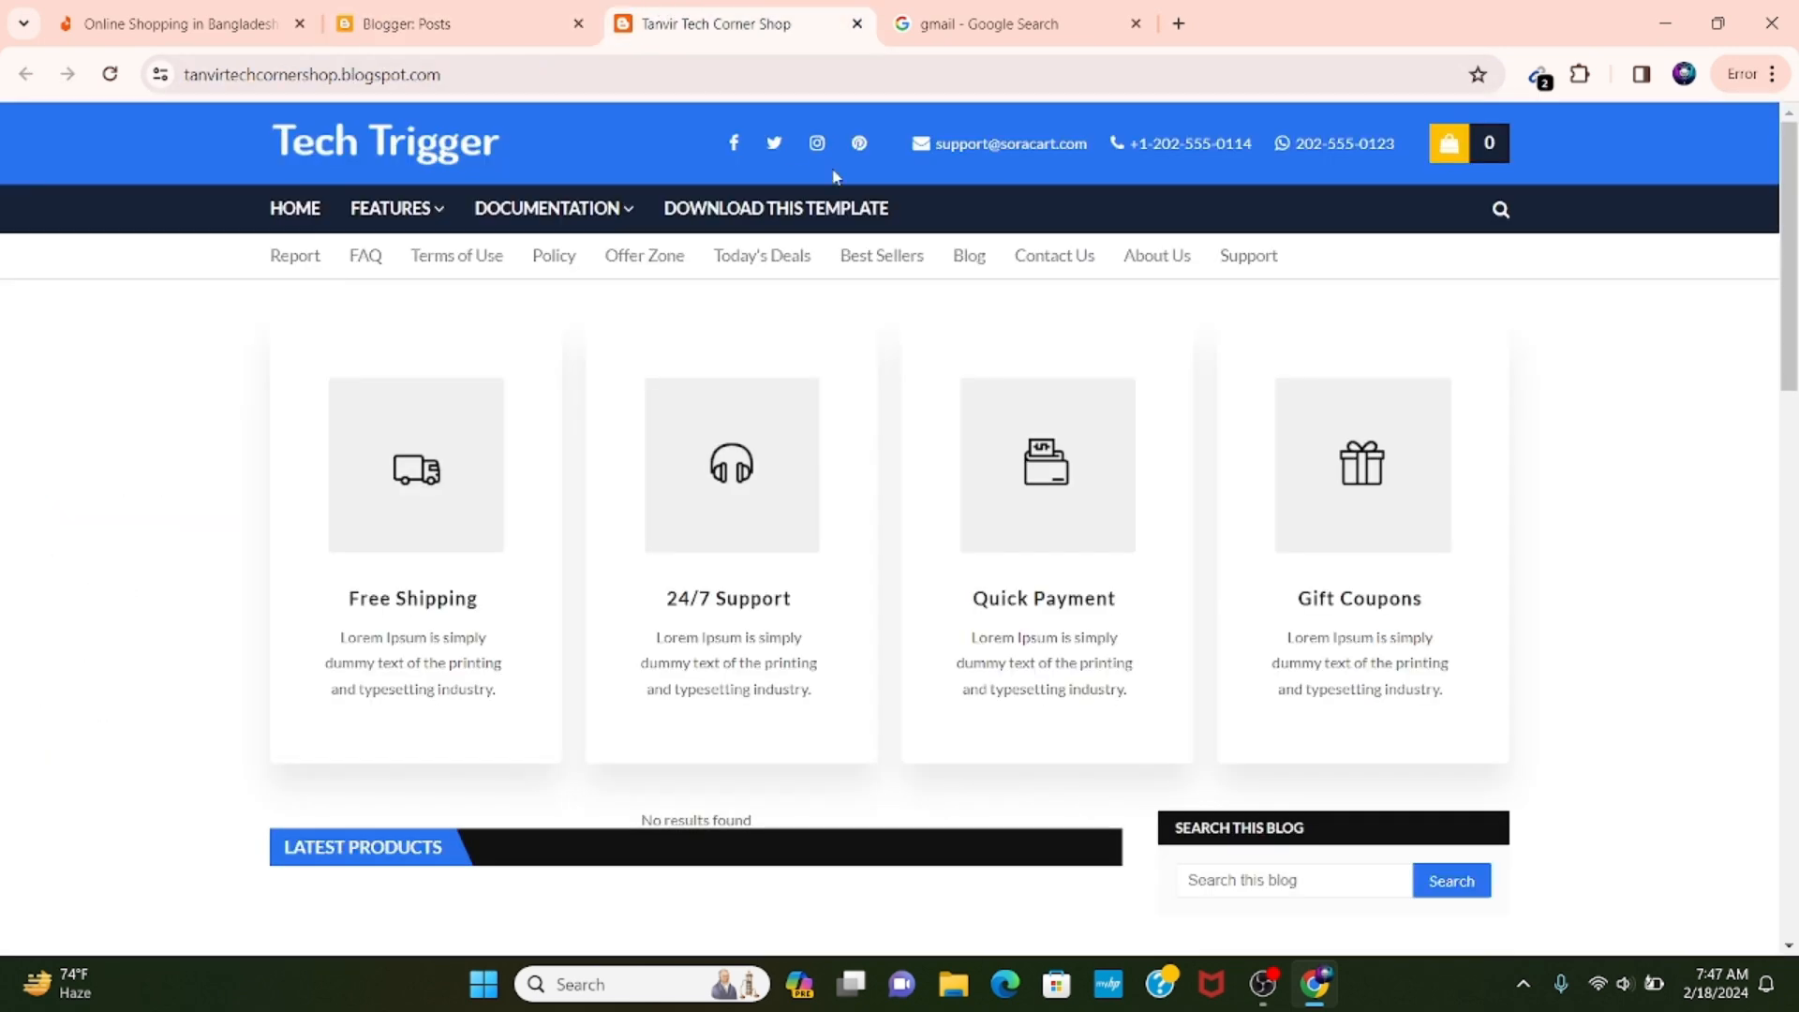
{"action": "left_click", "coordinate": [118, 80]}
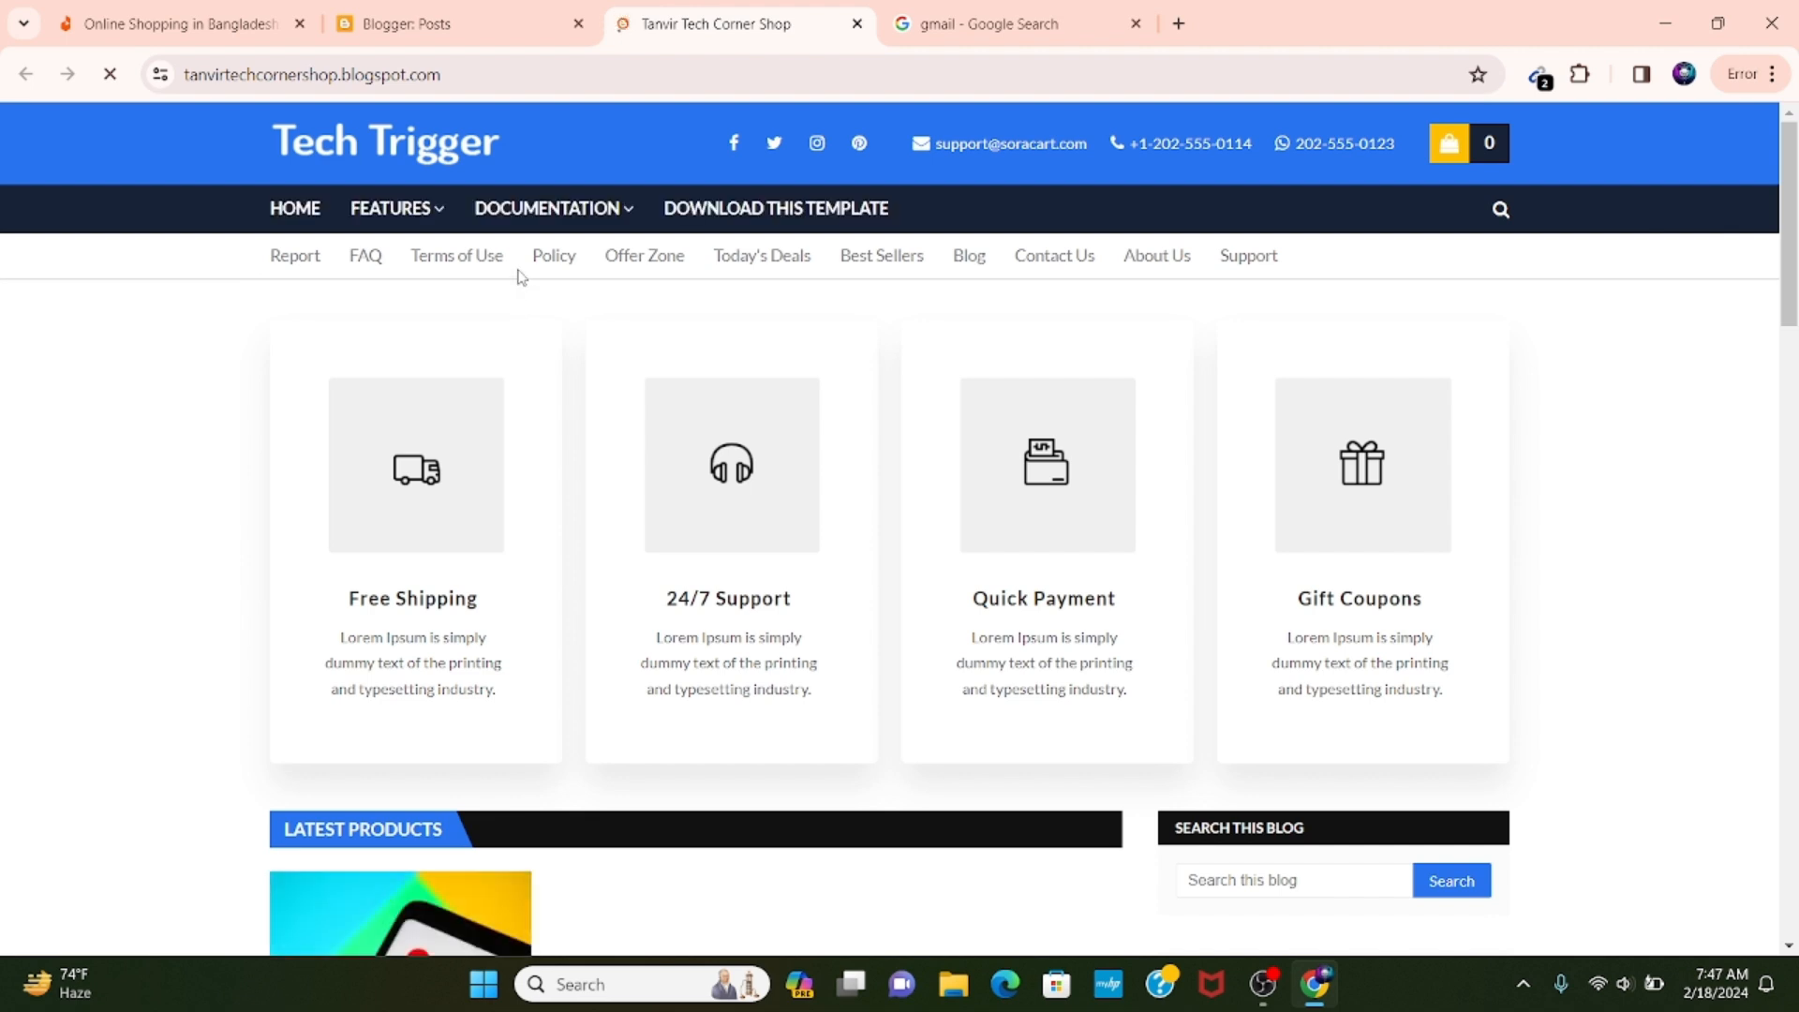
{"action": "scroll", "coordinate": [521, 277], "scroll_direction": "down", "scroll_amount": 6}
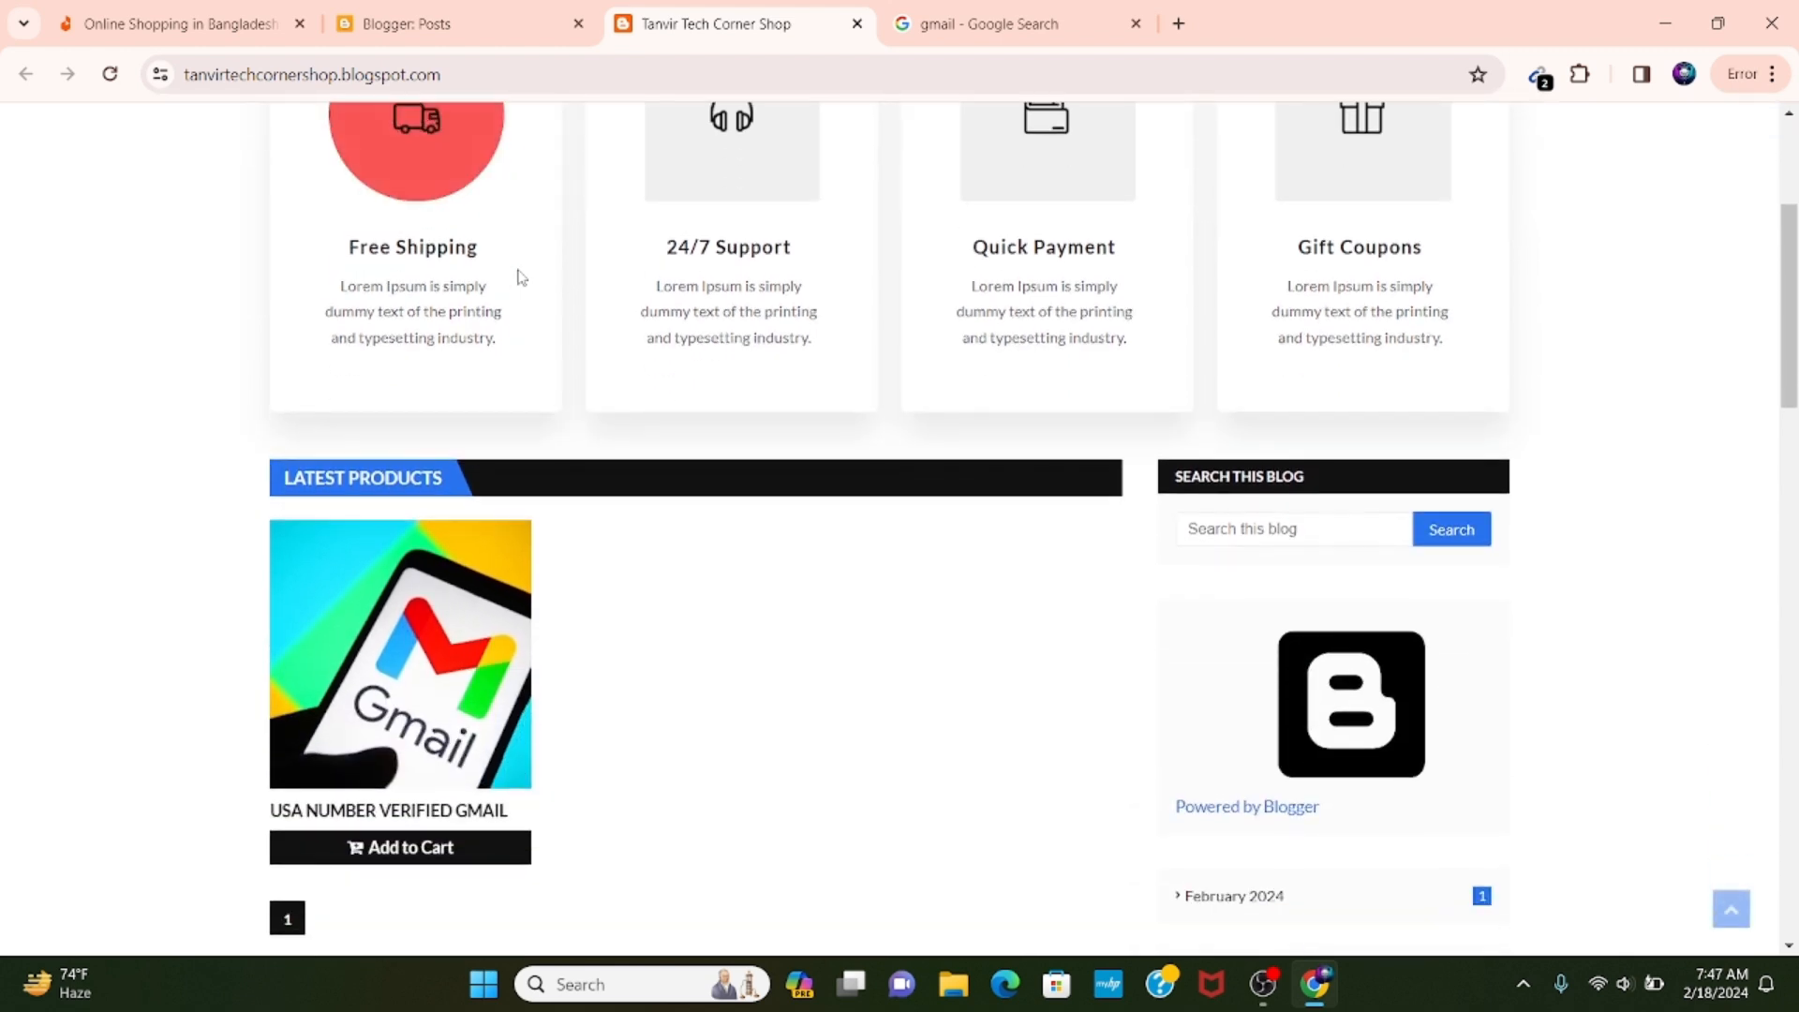
{"action": "scroll", "coordinate": [521, 276], "scroll_direction": "down", "scroll_amount": 1}
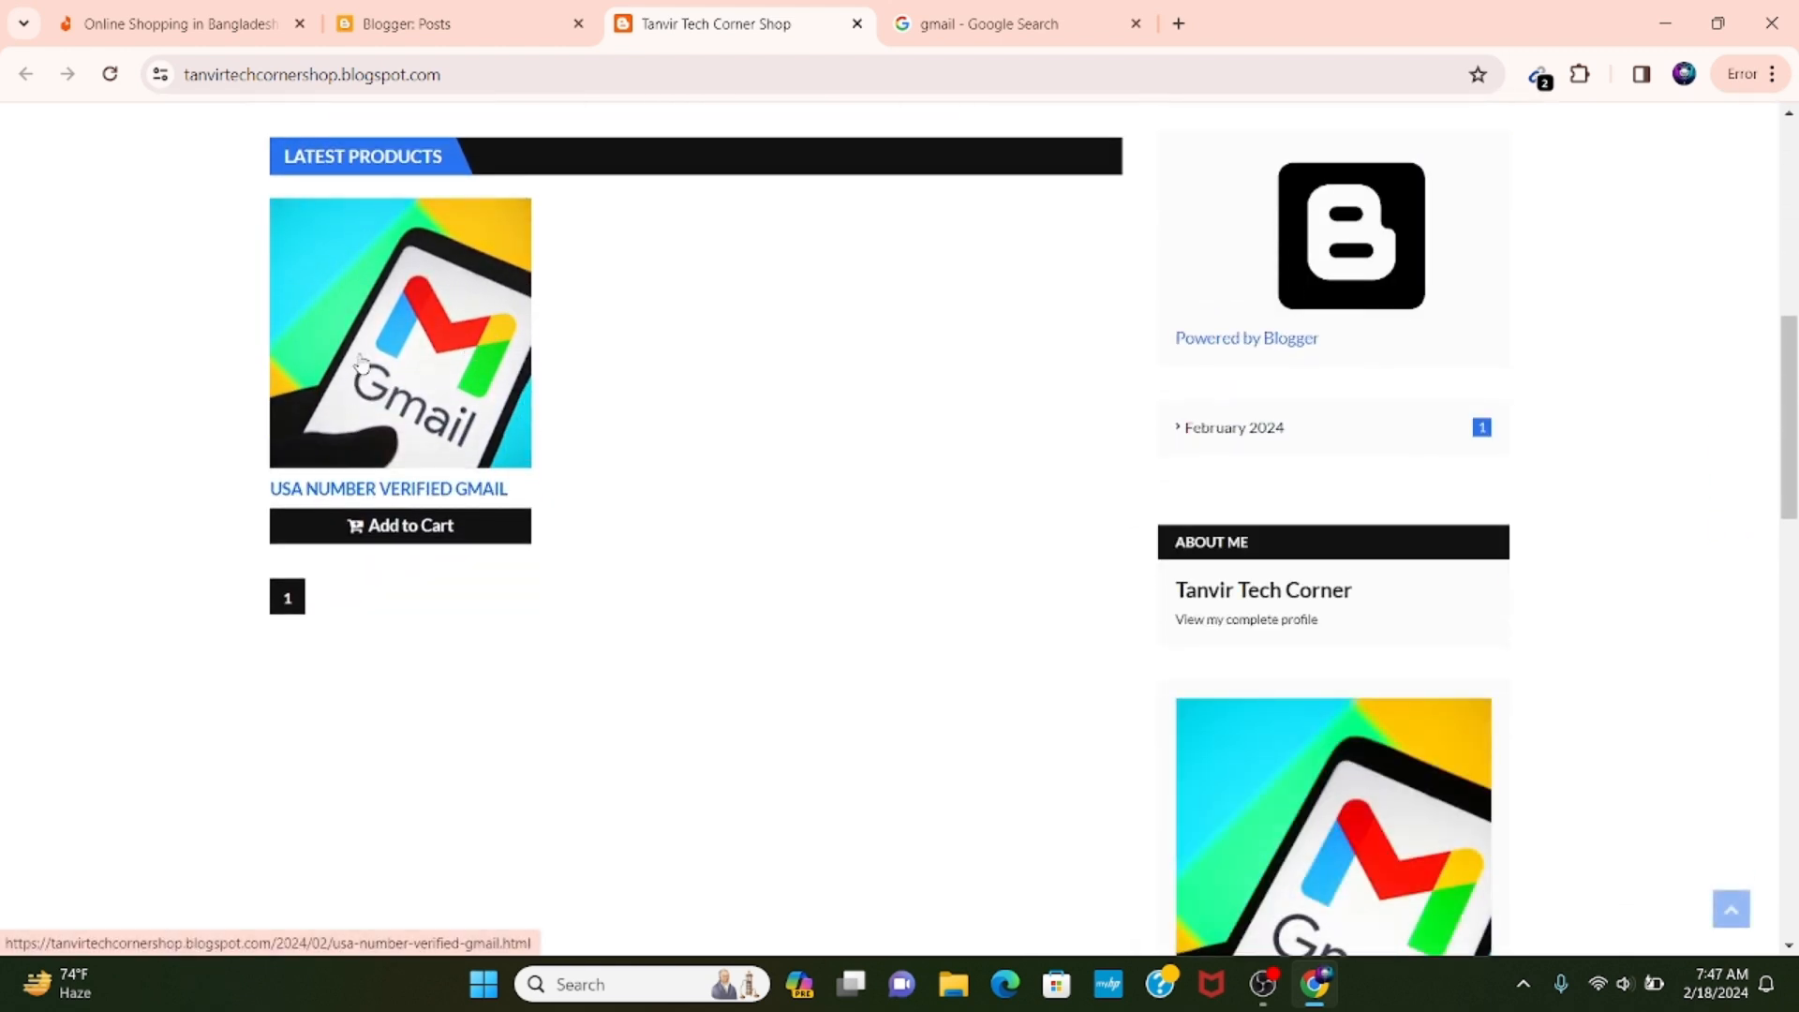
Open the Usa Number Verified Gmail product page and examine its cart options, description, comments and sidebar.
{"action": "left_click", "coordinate": [400, 401]}
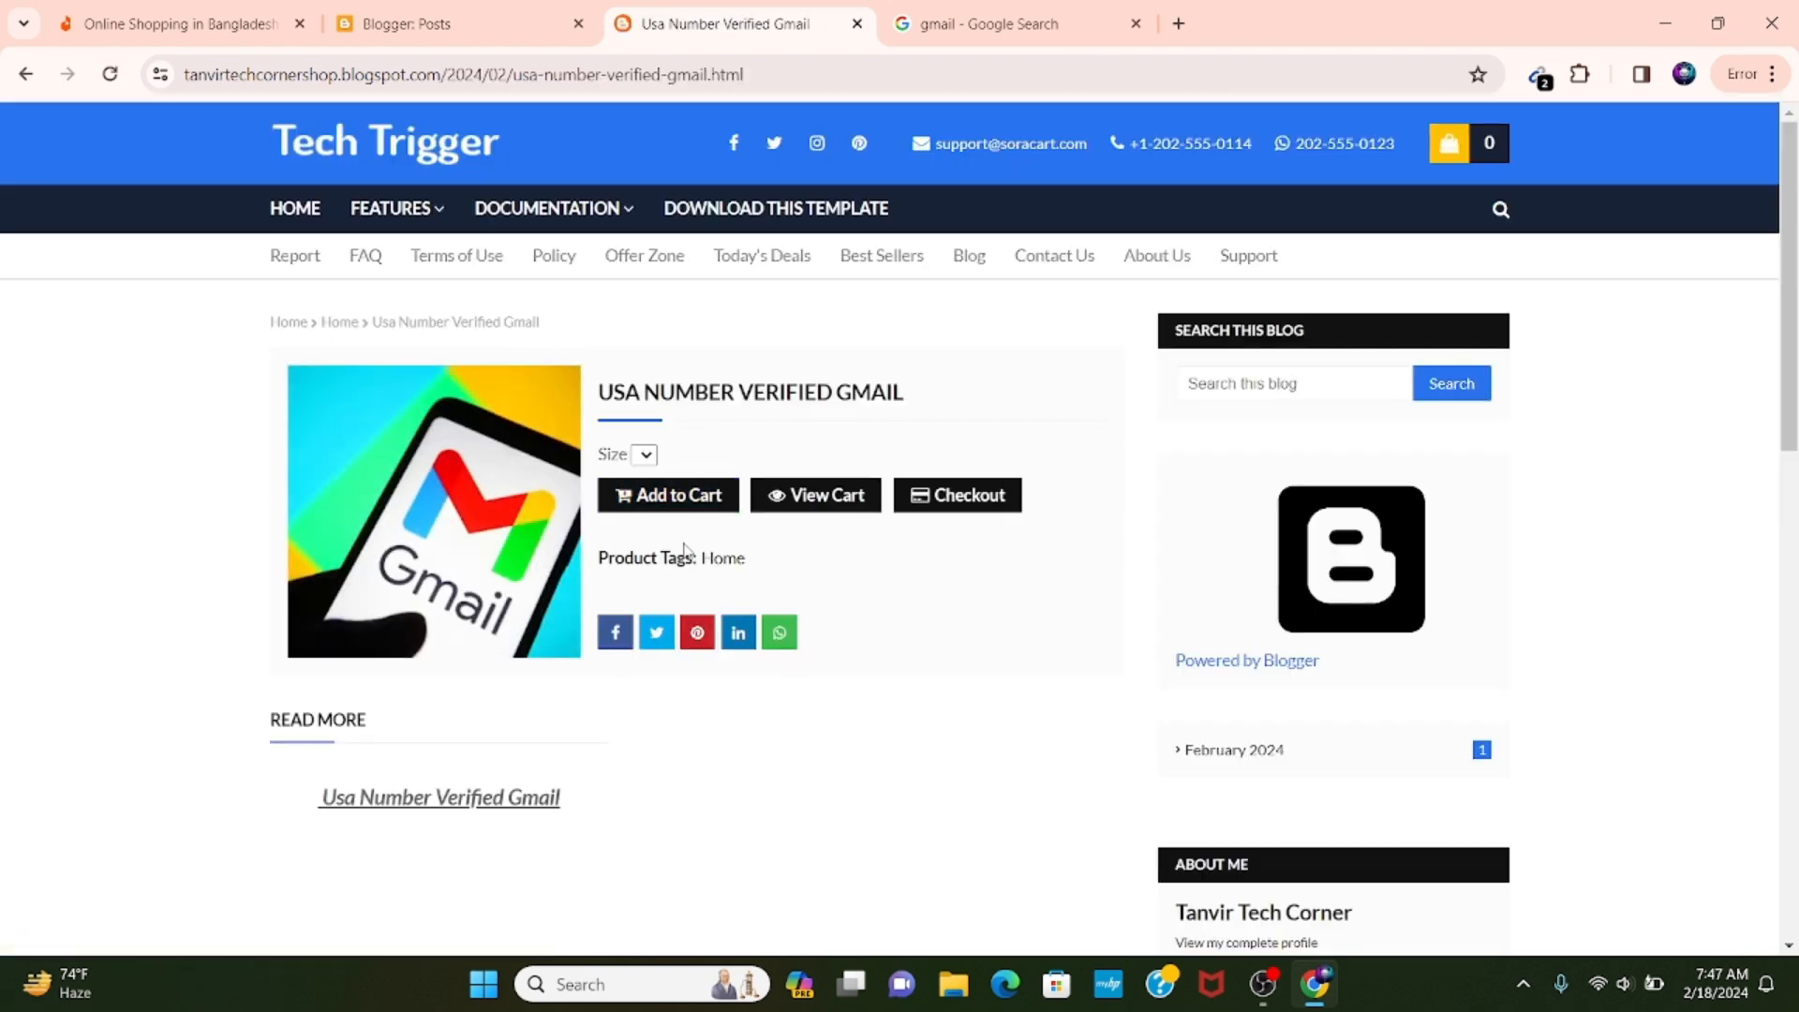
{"action": "scroll", "coordinate": [513, 640], "scroll_direction": "down", "scroll_amount": 3}
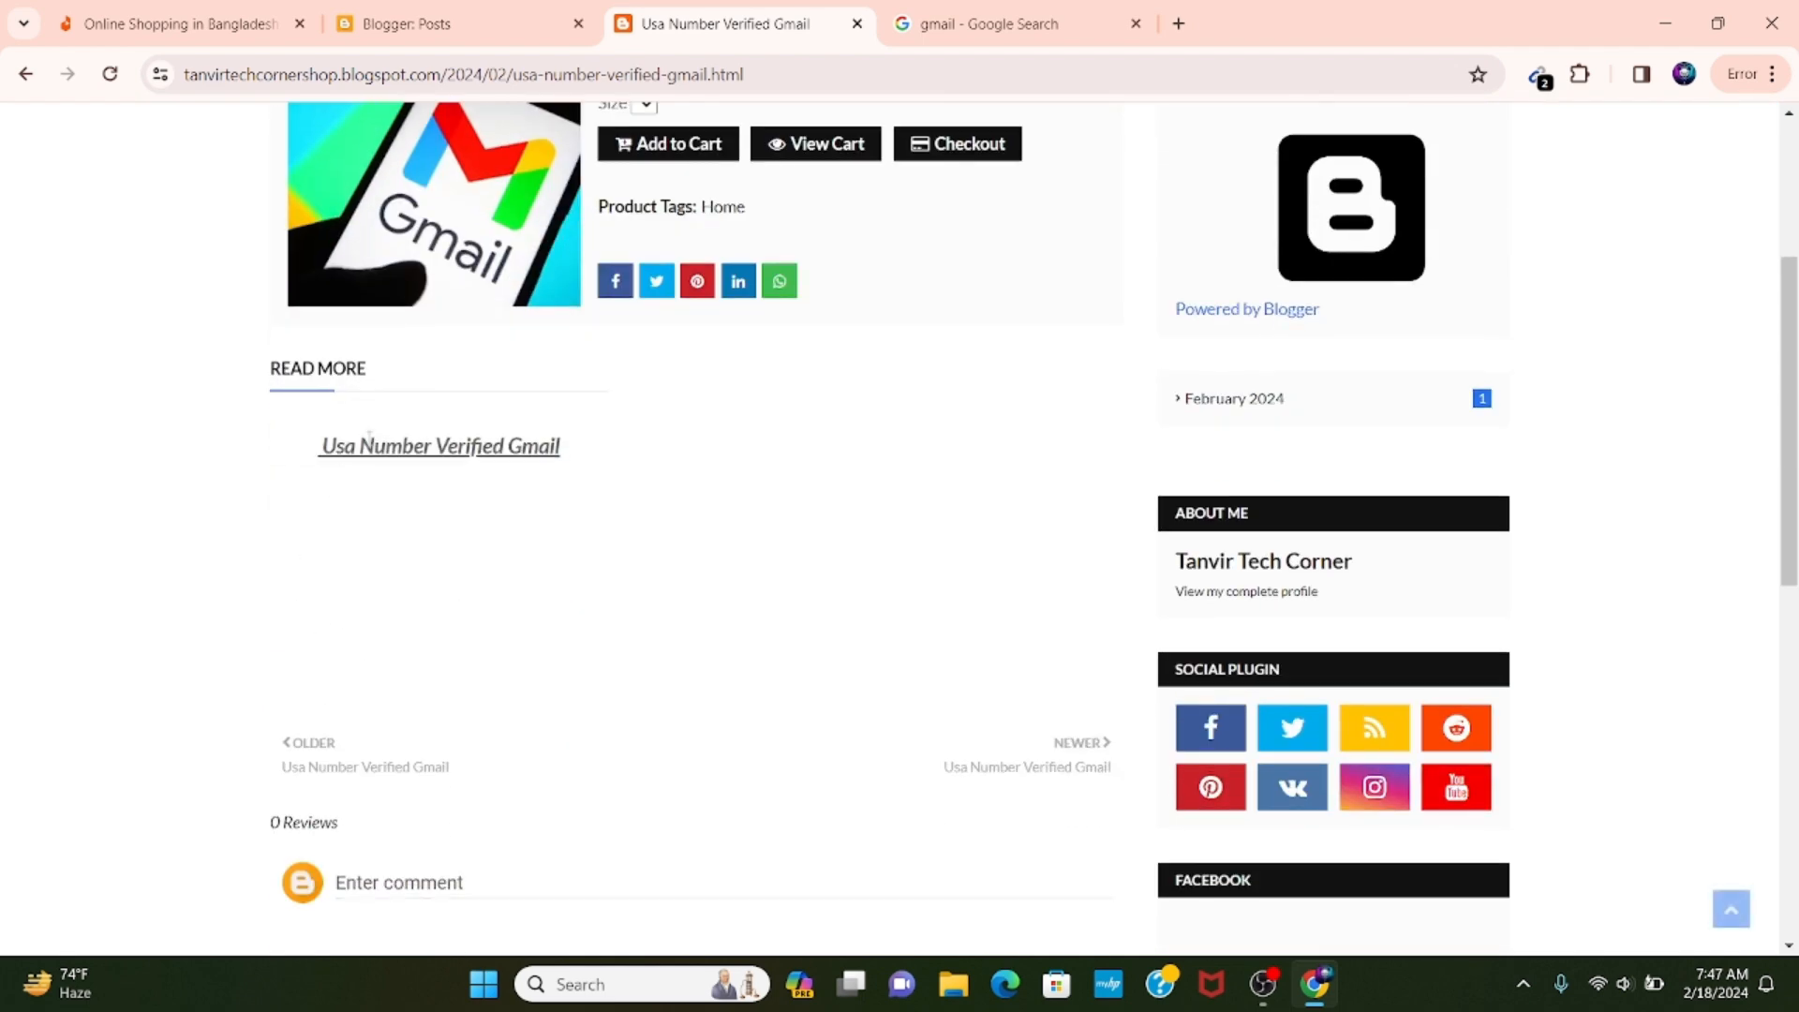
{"action": "scroll", "coordinate": [722, 412], "scroll_direction": "up", "scroll_amount": 3}
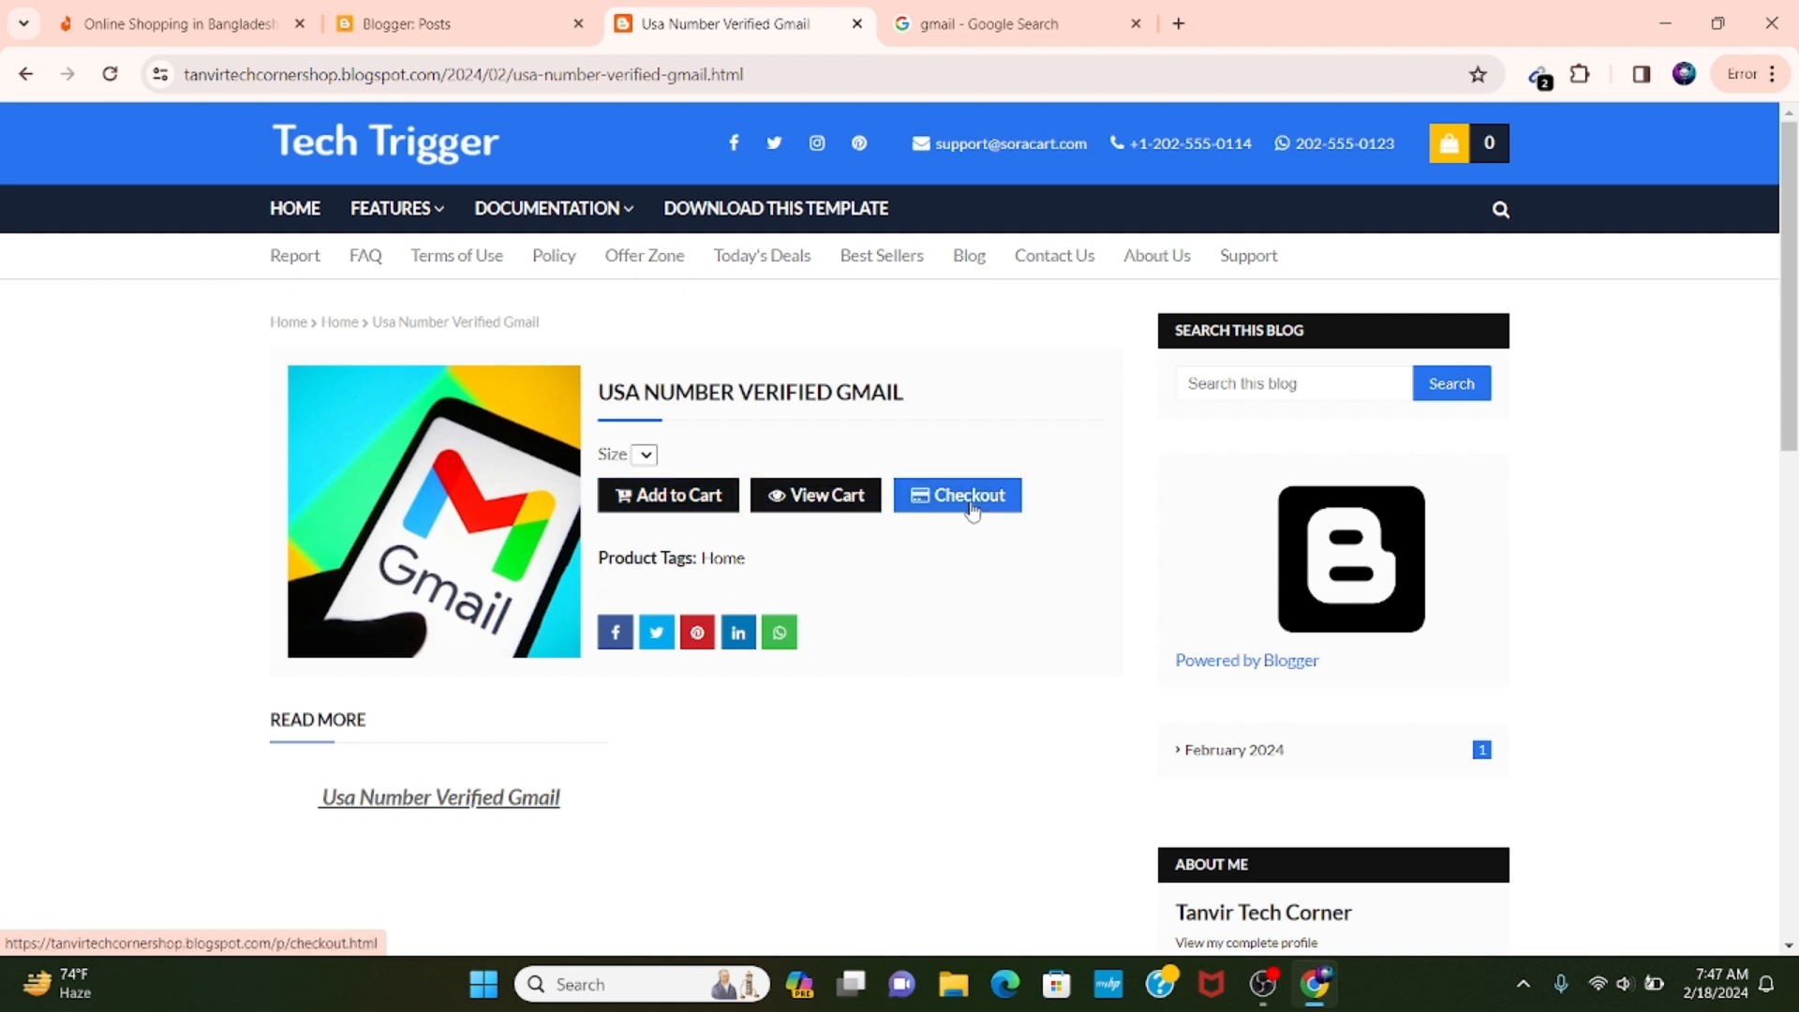
{"action": "scroll", "coordinate": [746, 526], "scroll_direction": "down", "scroll_amount": 2}
{"action": "scroll", "coordinate": [747, 526], "scroll_direction": "down", "scroll_amount": 2}
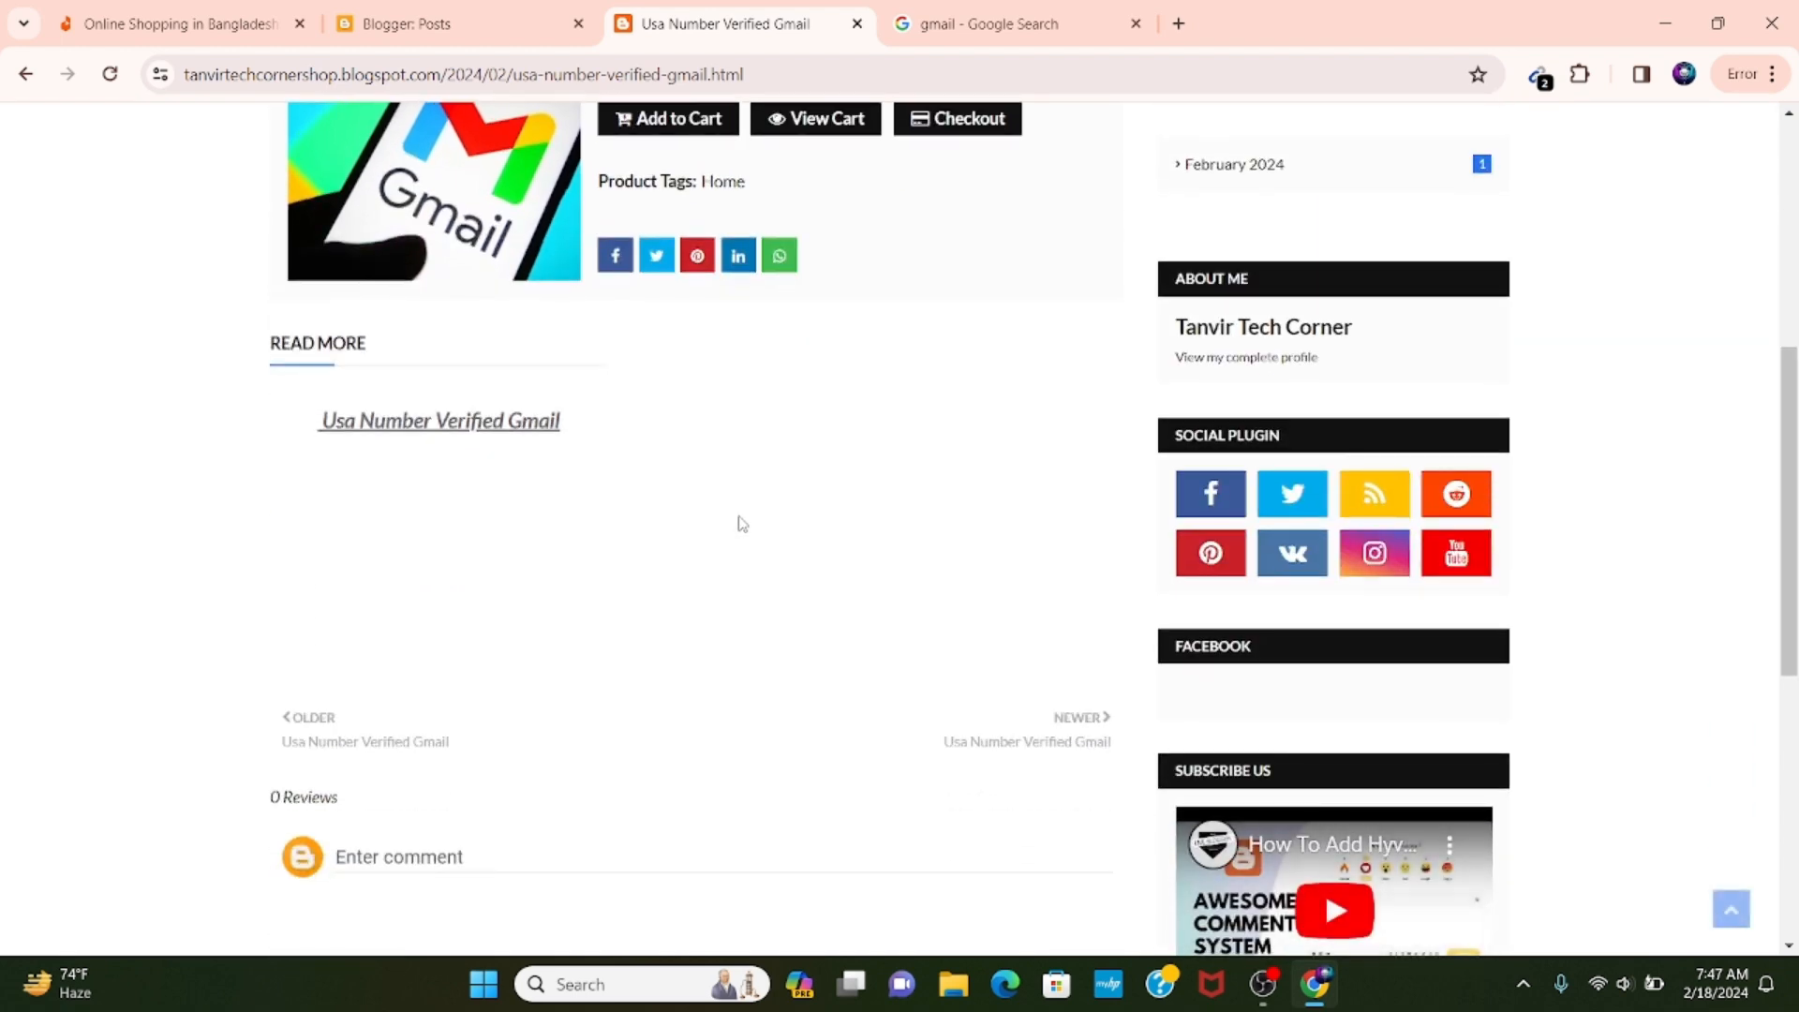
{"action": "scroll", "coordinate": [742, 511], "scroll_direction": "down", "scroll_amount": 1}
{"action": "scroll", "coordinate": [740, 508], "scroll_direction": "up", "scroll_amount": 3}
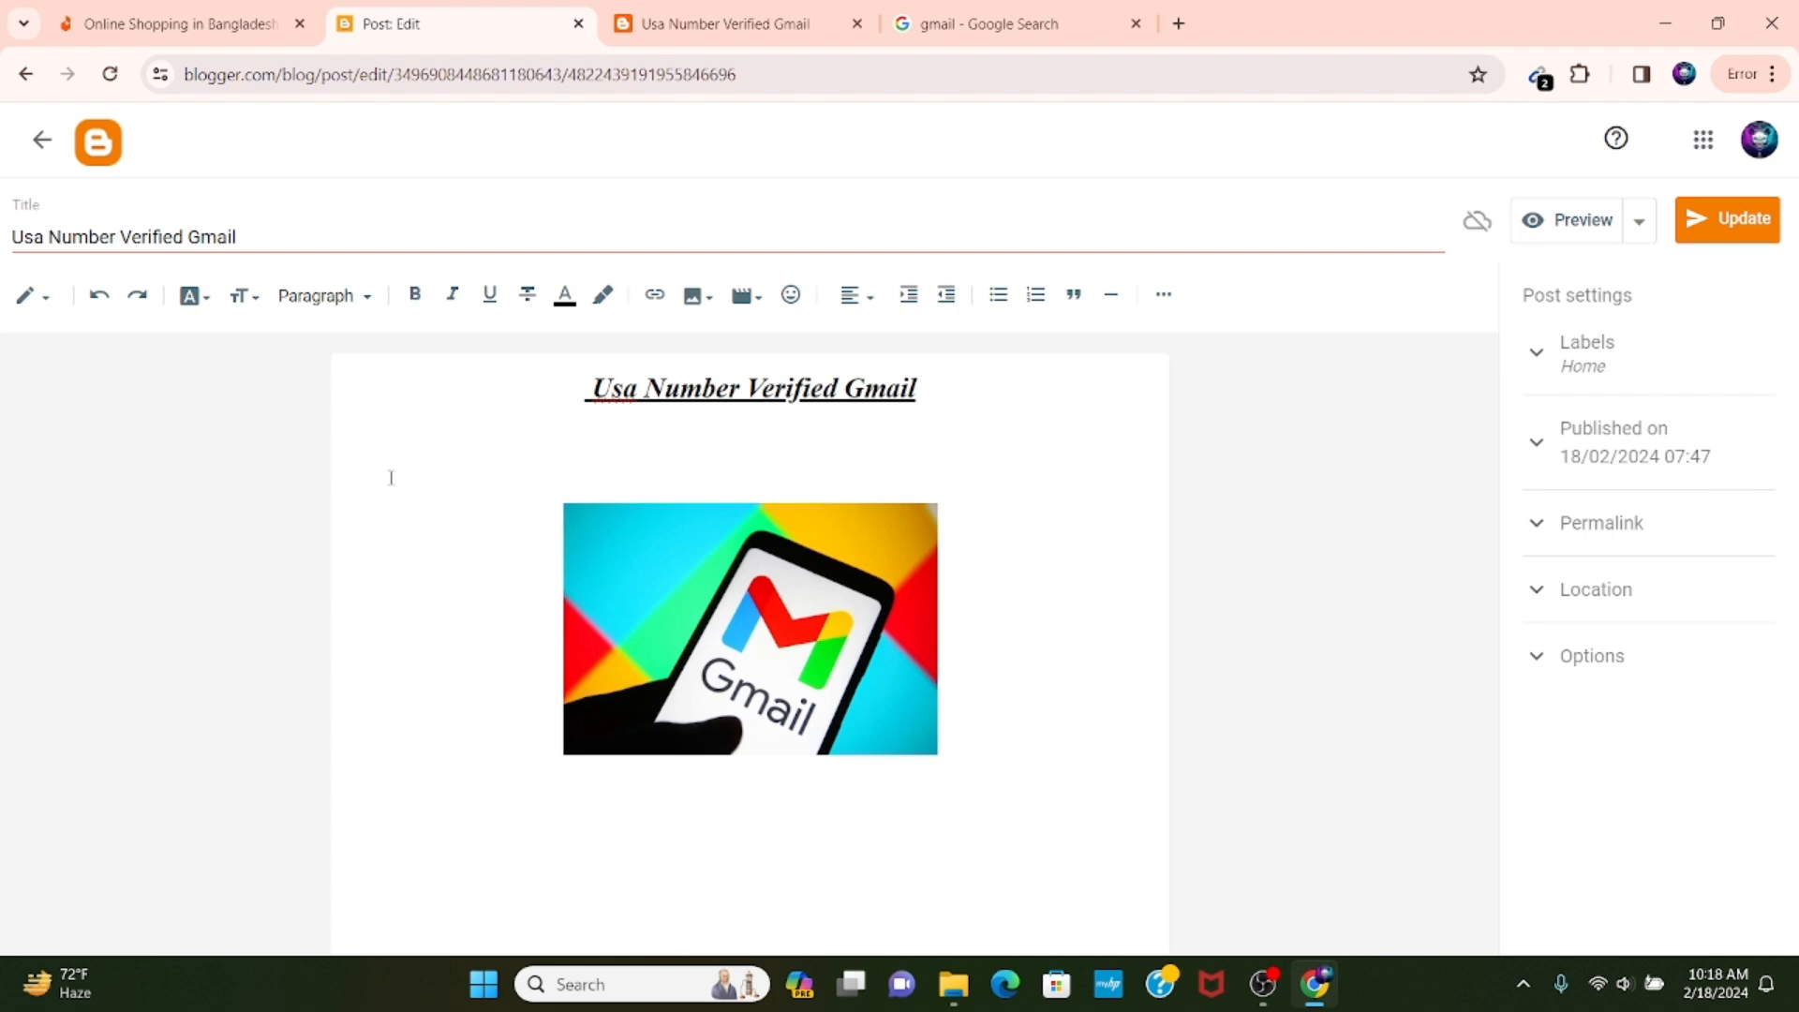
Add the price line "price/৳100" to the post body between the title line and the Gmail picture.
{"action": "type", "text": "price/৳100"}
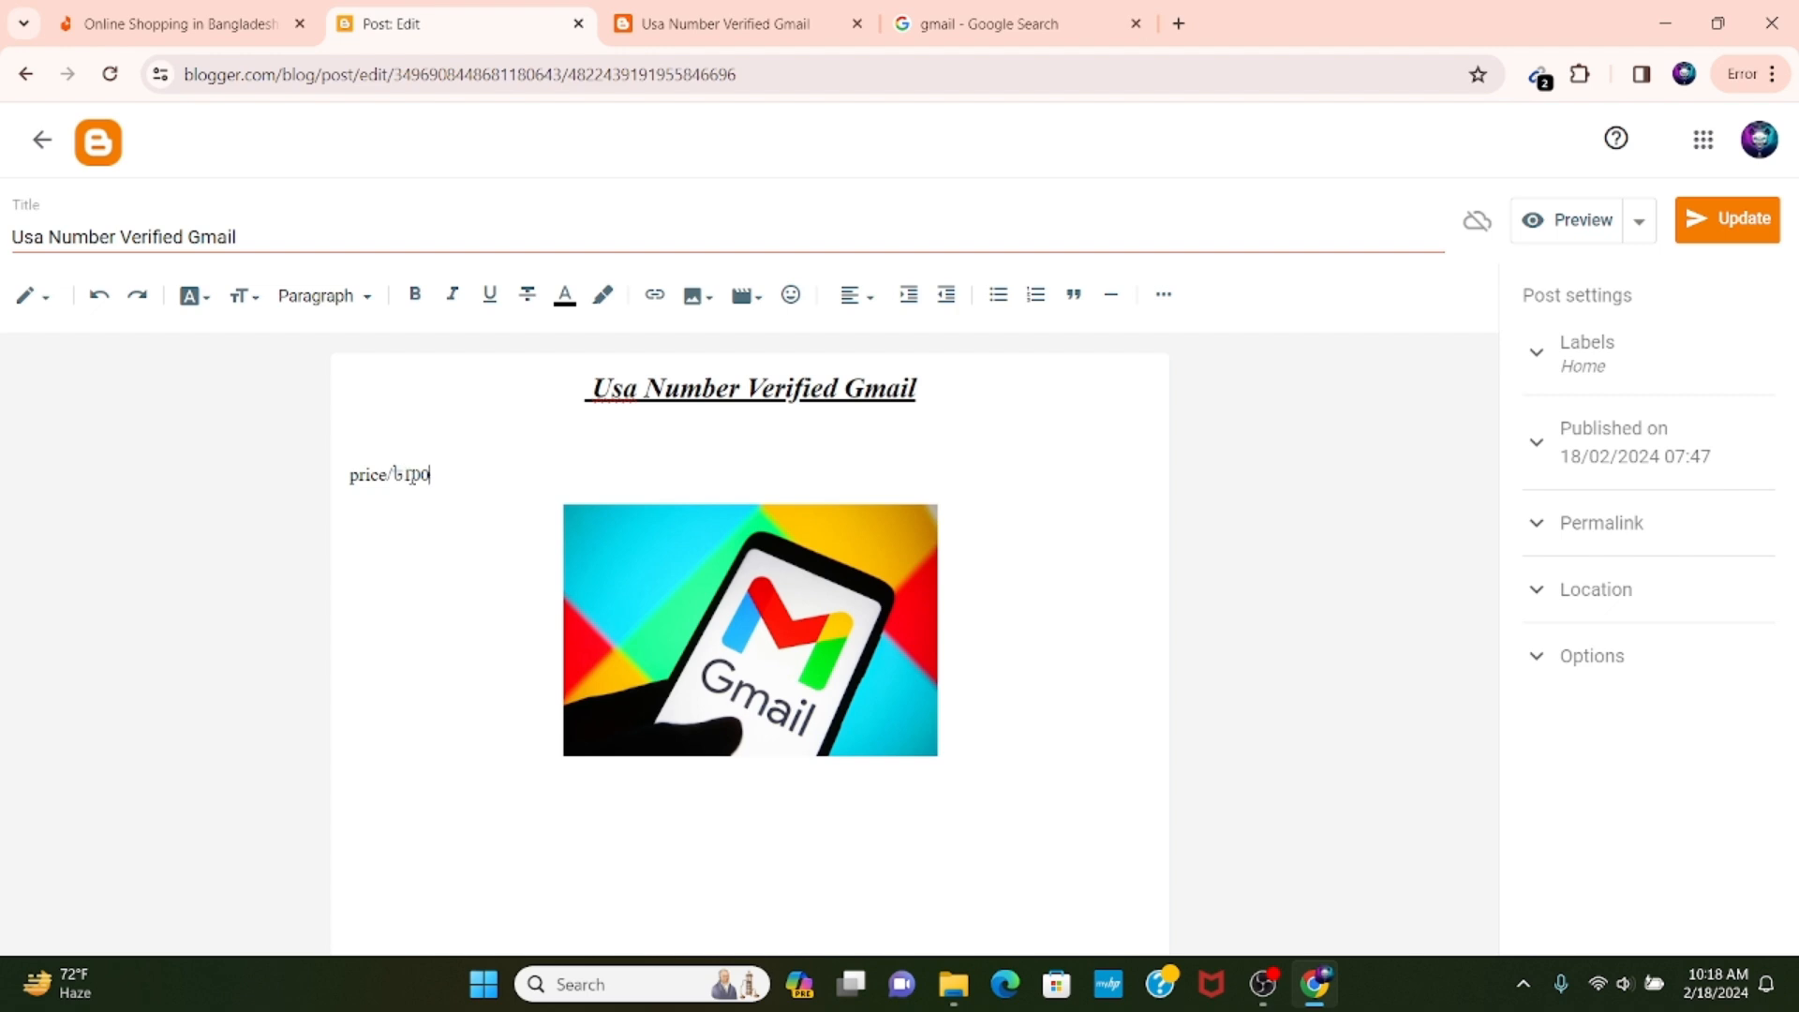
{"action": "double_click", "coordinate": [409, 474]}
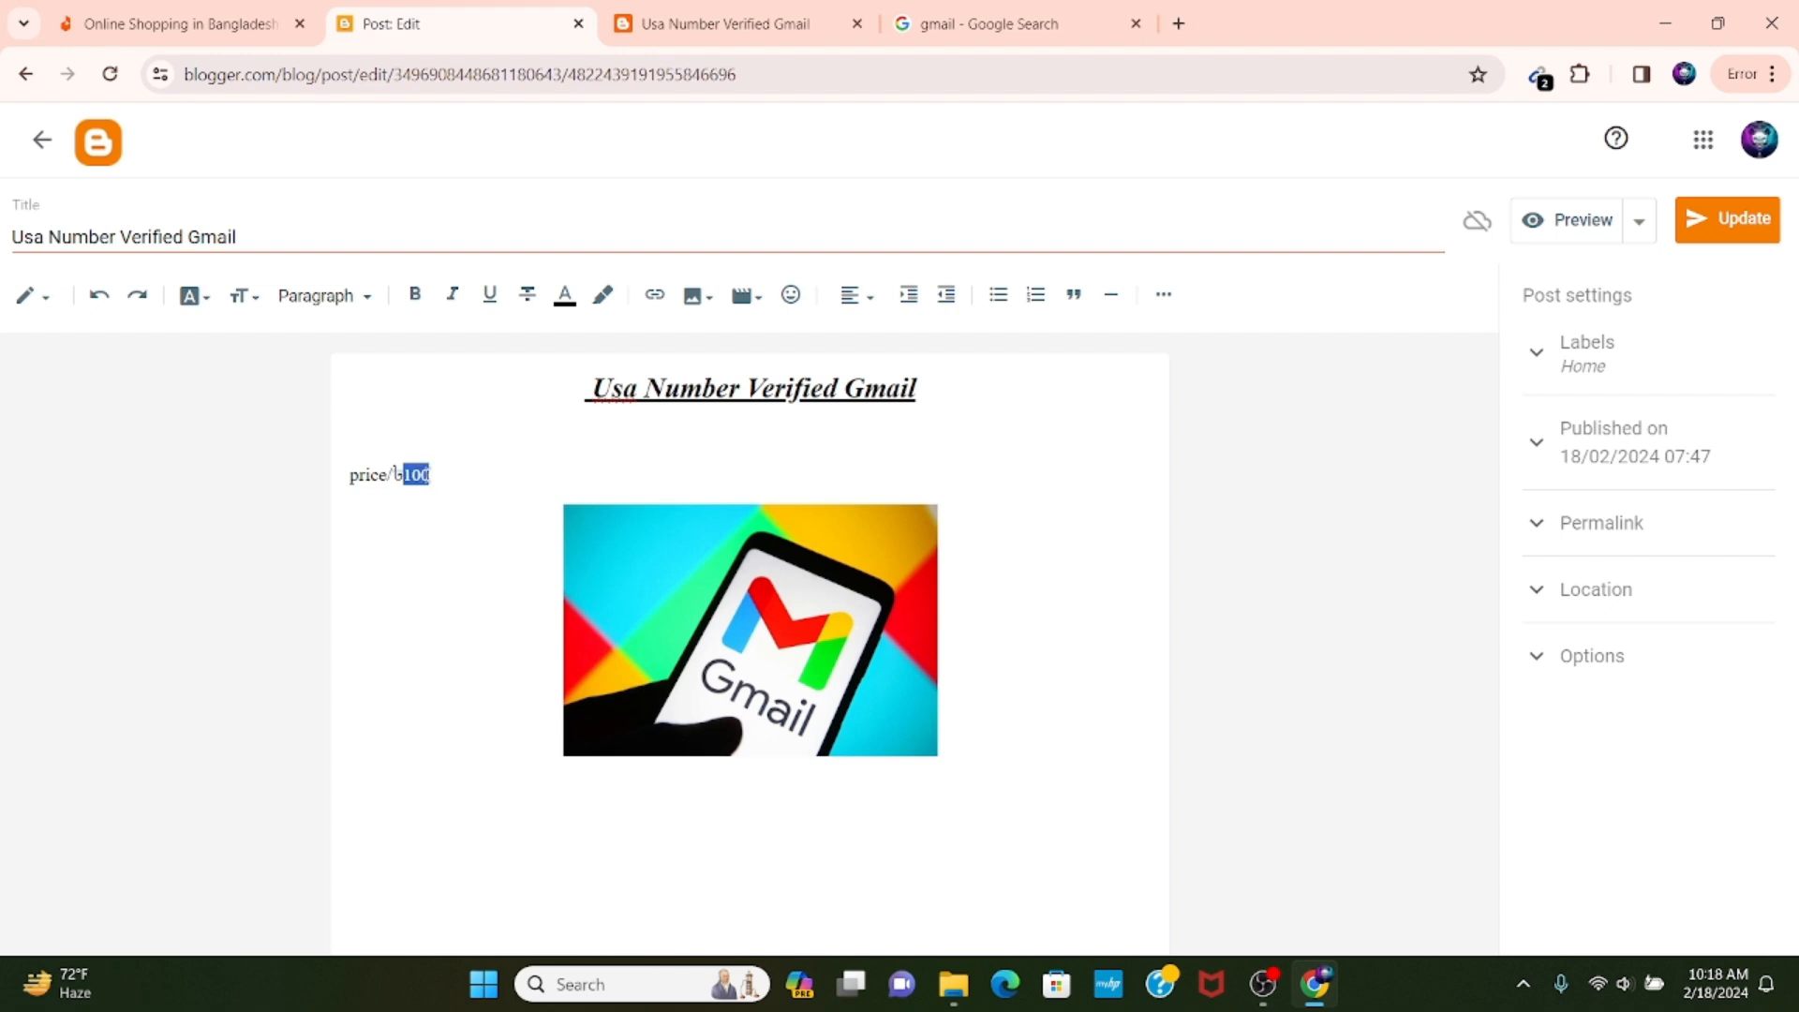
{"action": "left_click", "coordinate": [428, 475]}
{"action": "double_click", "coordinate": [397, 474]}
{"action": "left_click", "coordinate": [395, 473]}
Format the price line above the picture as strikethrough and update the published post.
{"action": "left_click_drag", "start_coordinate": [440, 477], "coordinate": [319, 487]}
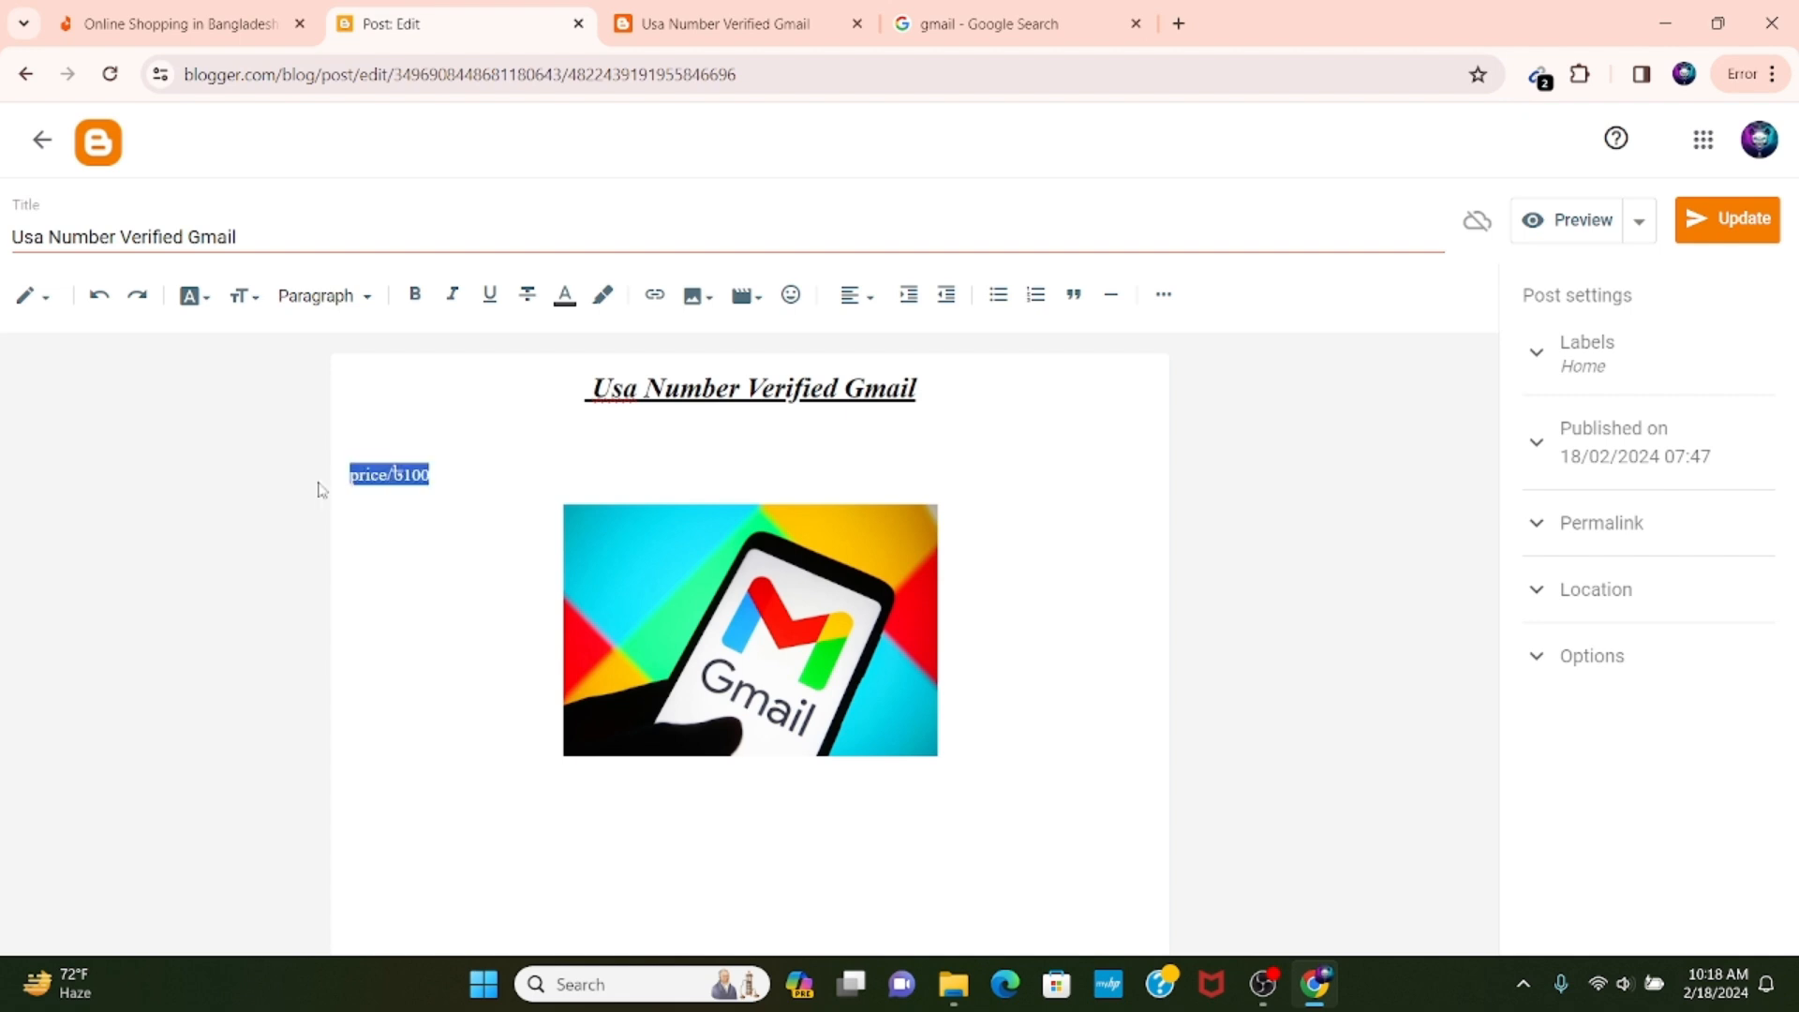
{"action": "left_click", "coordinate": [528, 300]}
{"action": "left_click", "coordinate": [419, 538]}
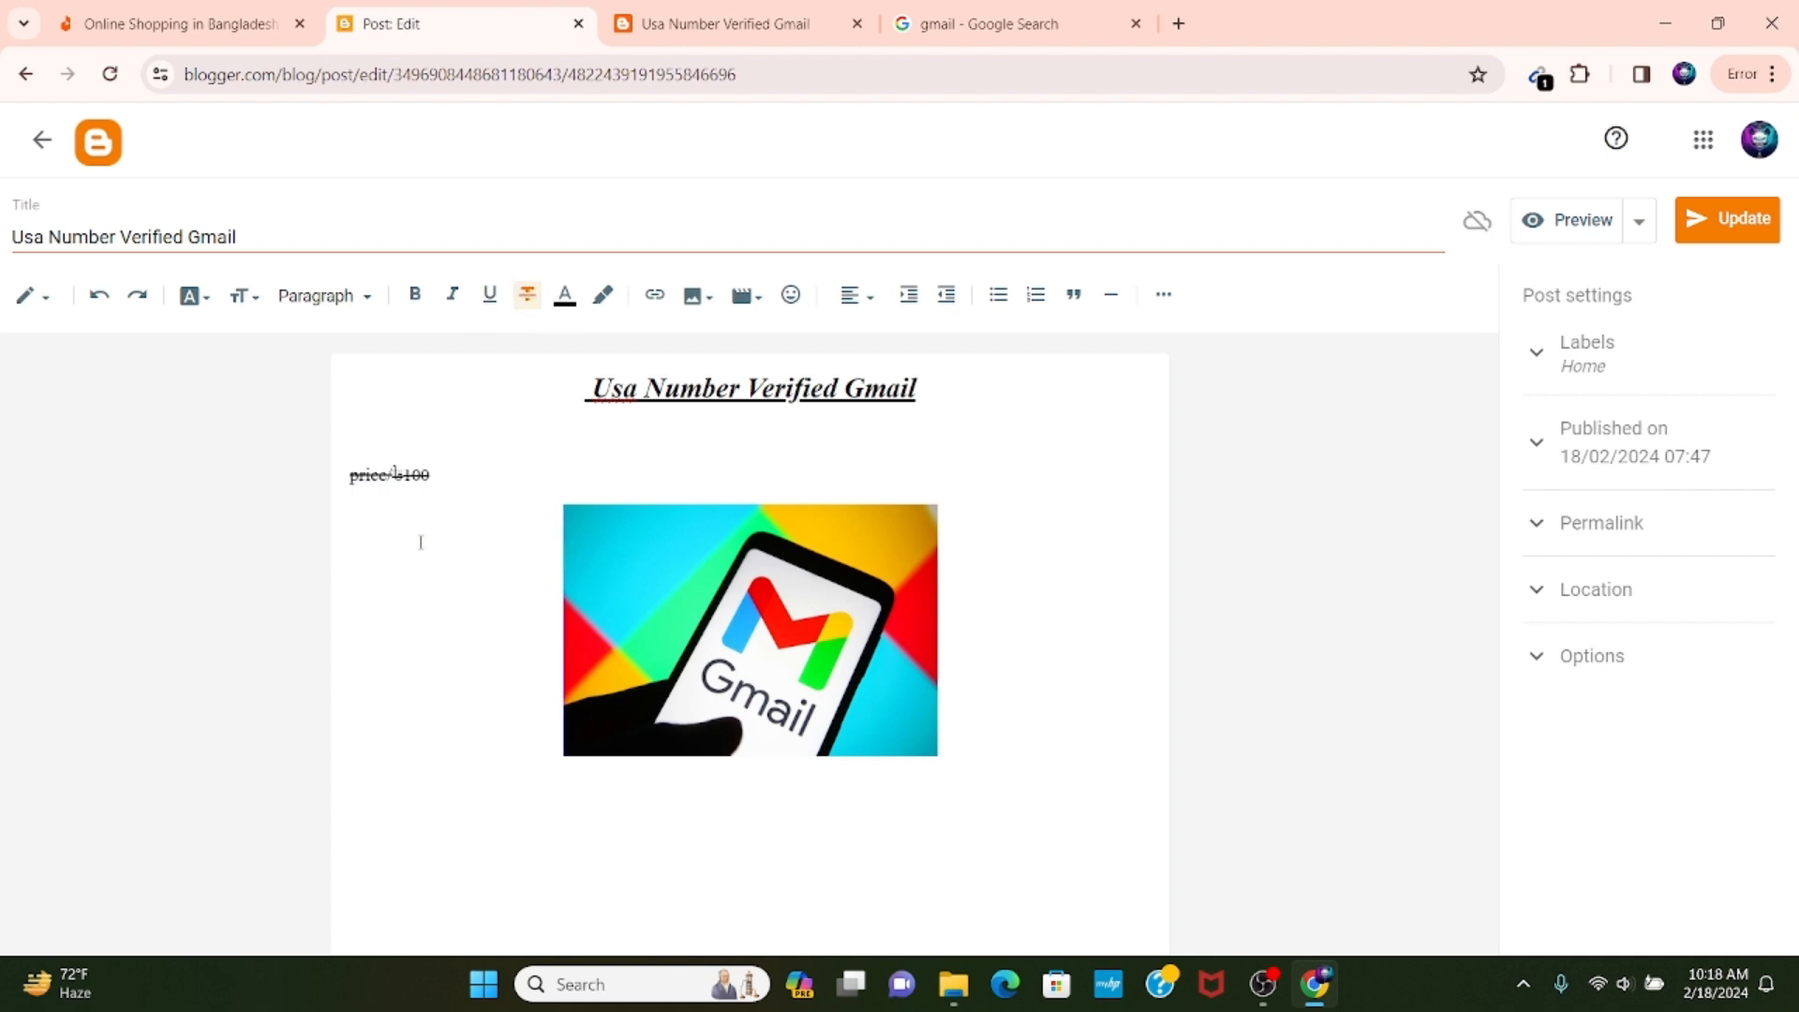
{"action": "left_click", "coordinate": [1726, 240]}
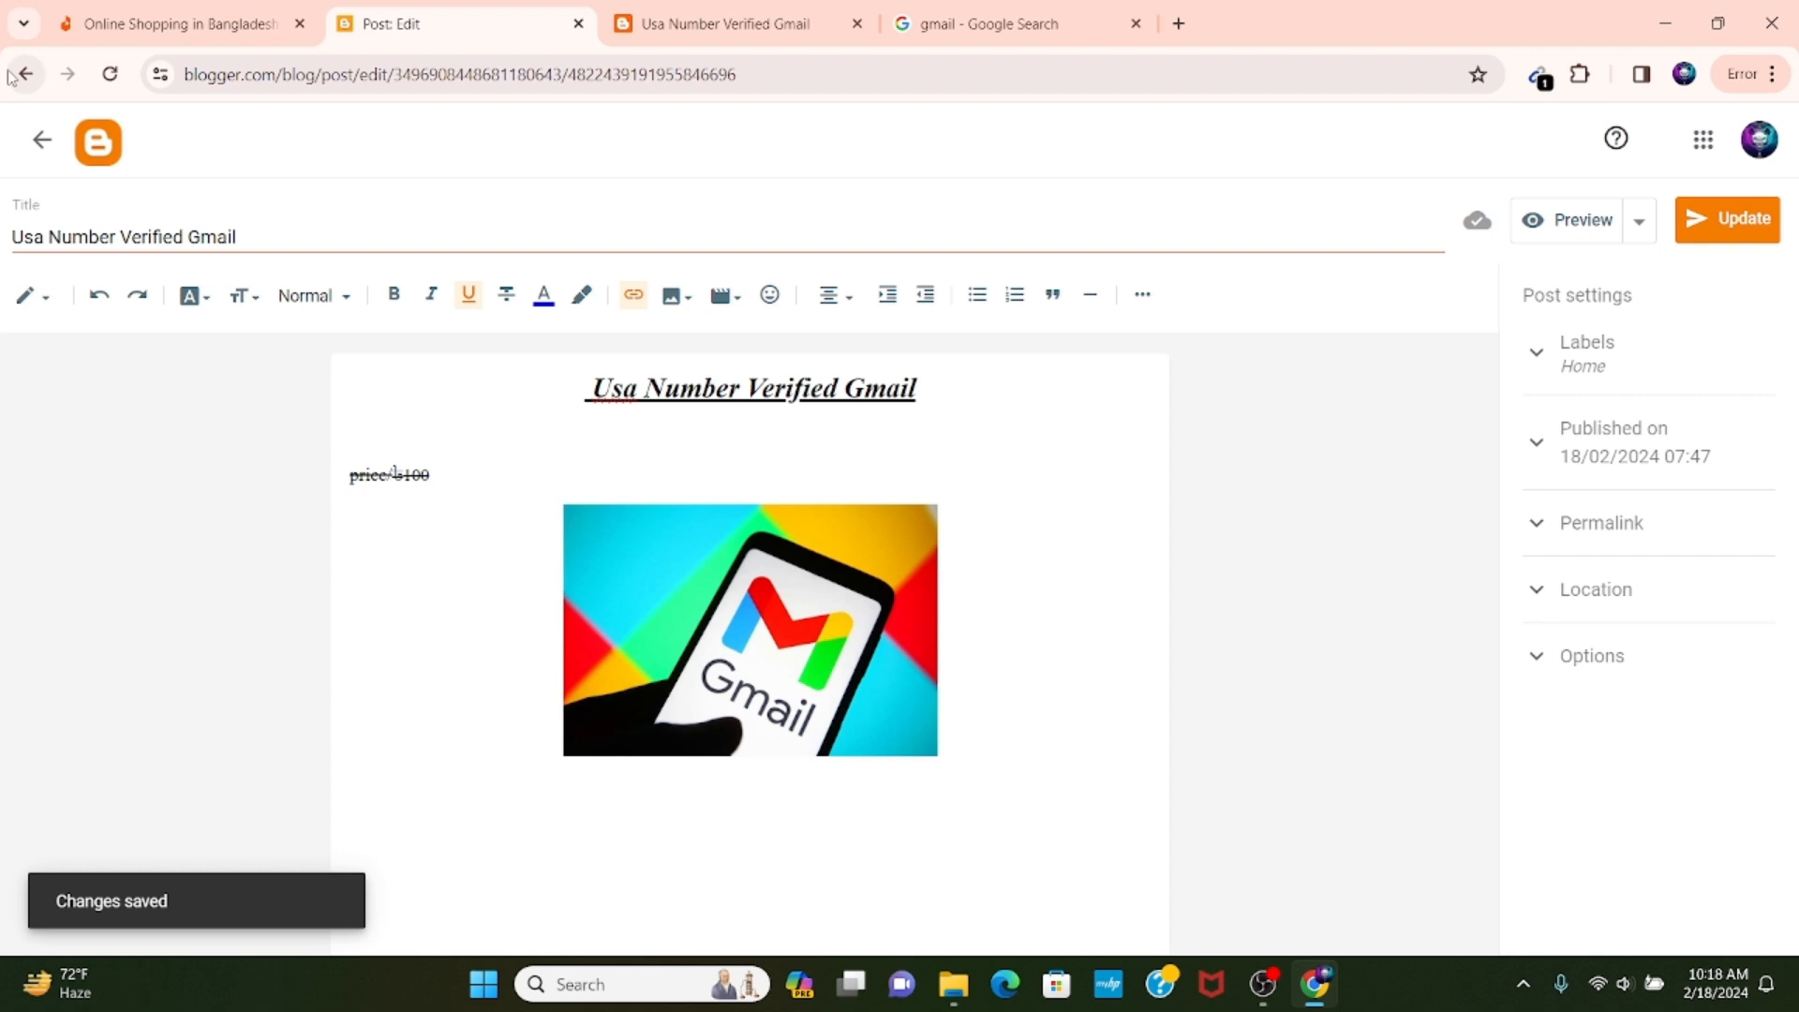
View the blog in a new browser tab, close the old product page and check the price shown under Latest Products.
{"action": "left_click", "coordinate": [42, 140]}
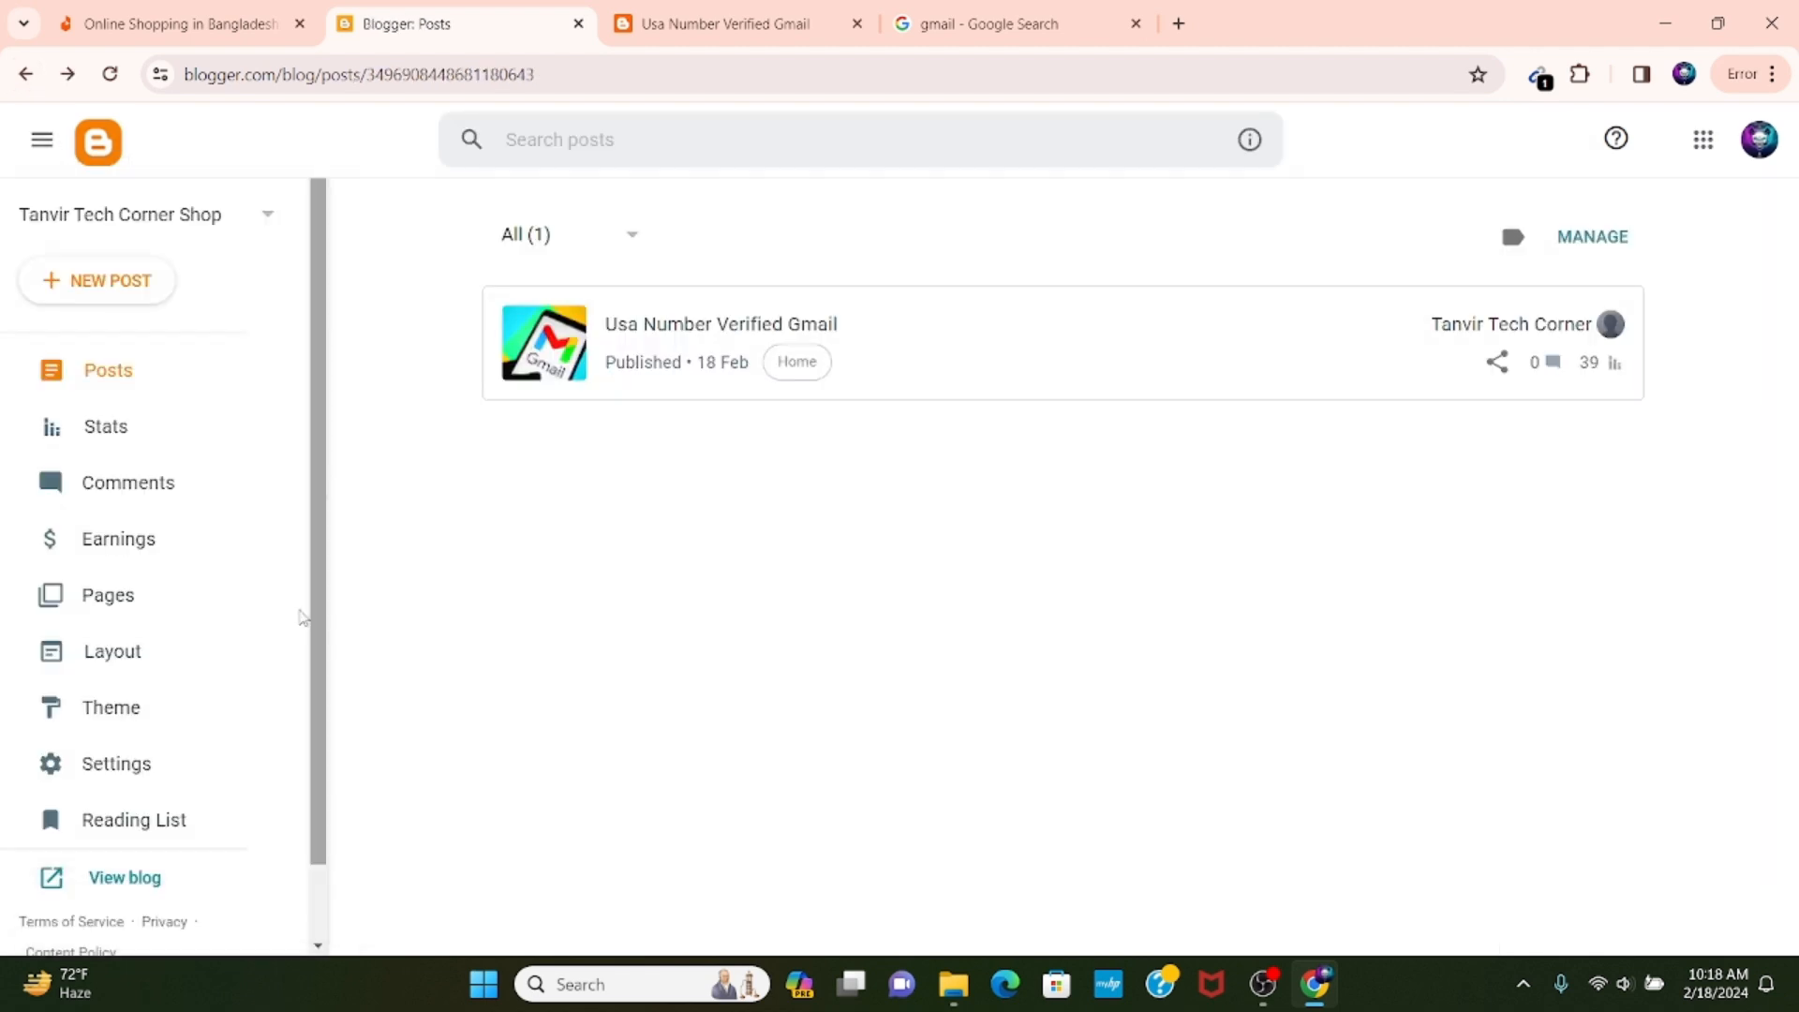
{"action": "scroll", "coordinate": [234, 655], "scroll_direction": "down", "scroll_amount": 1}
{"action": "right_click", "coordinate": [128, 804]}
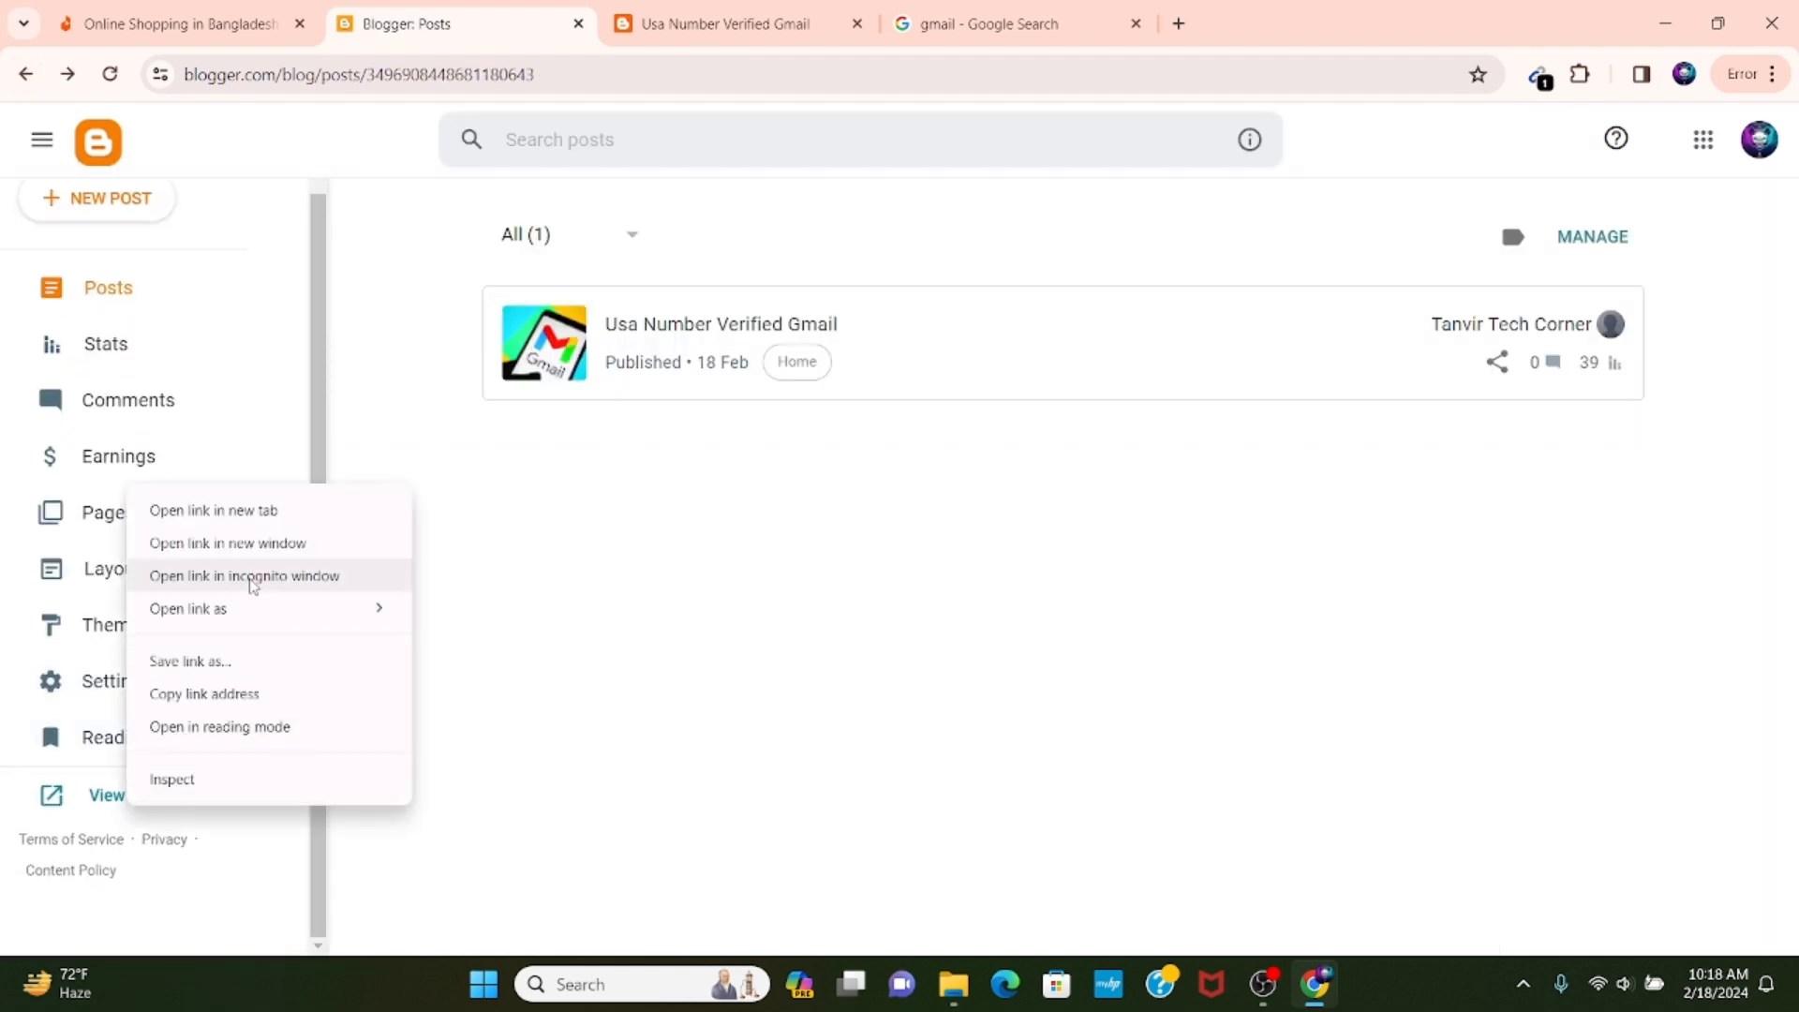
{"action": "left_click", "coordinate": [265, 511]}
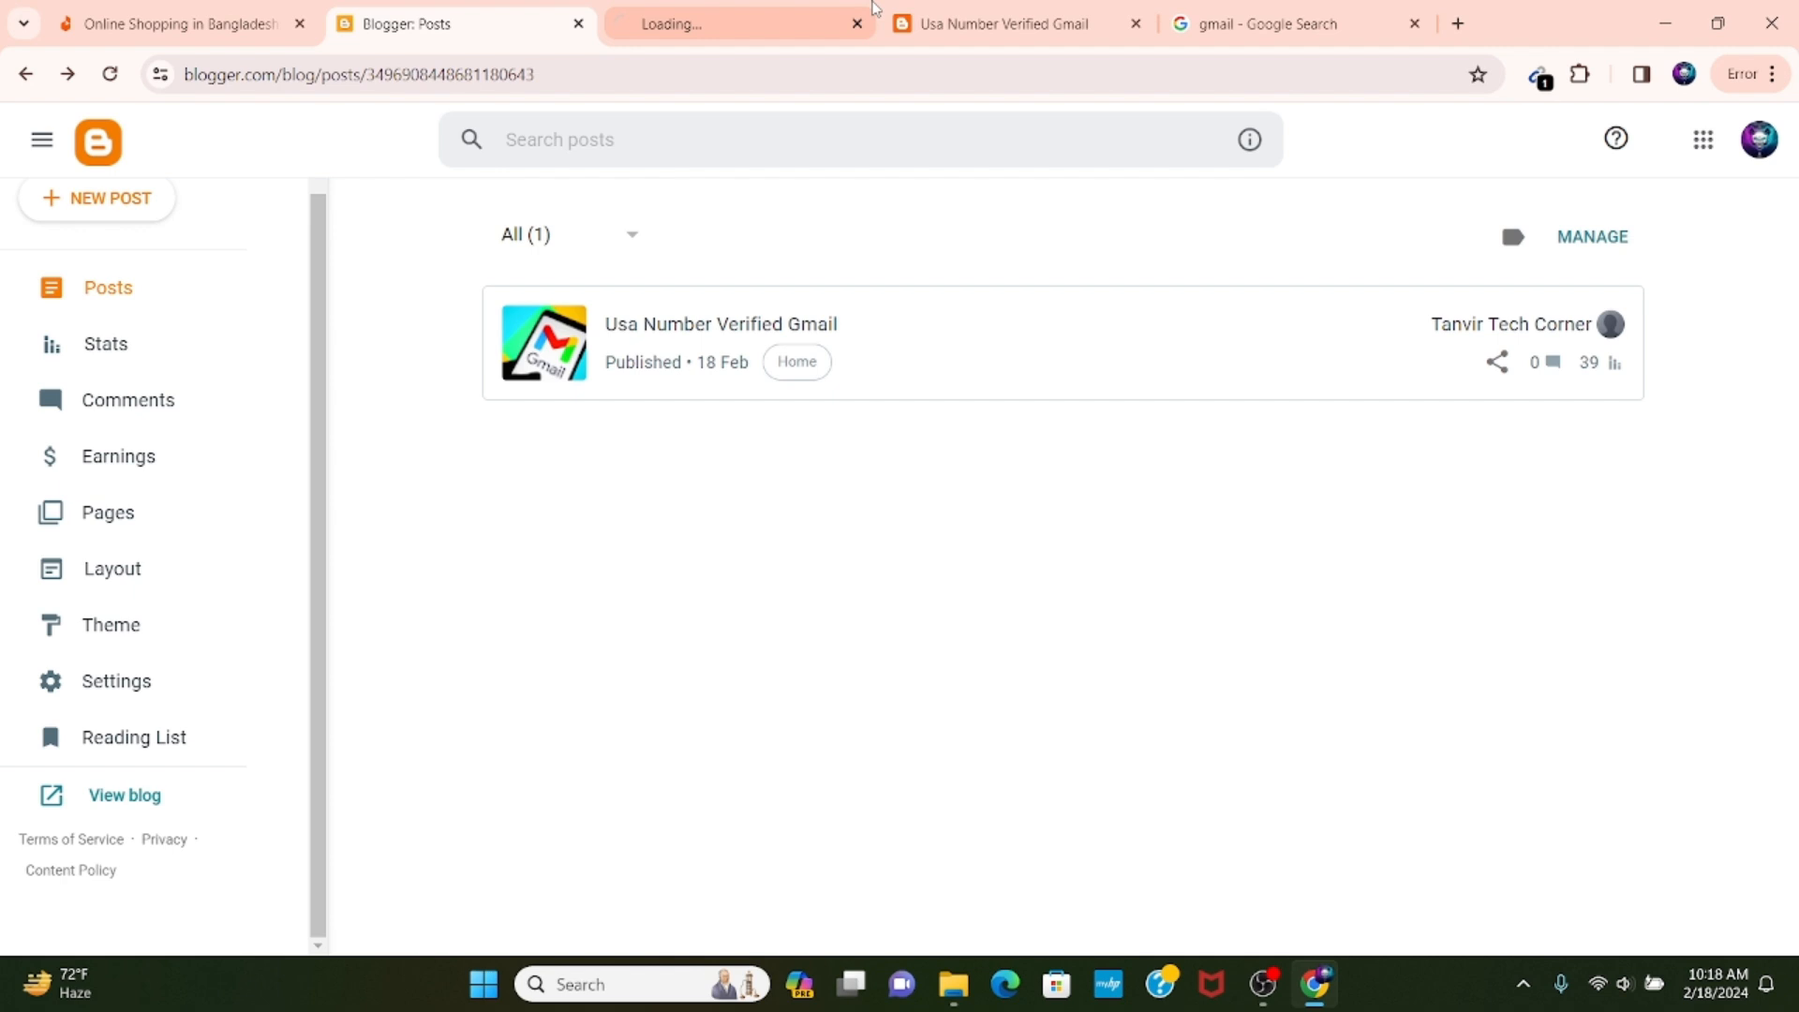
{"action": "left_click", "coordinate": [1135, 23]}
{"action": "left_click", "coordinate": [712, 24]}
{"action": "scroll", "coordinate": [521, 595], "scroll_direction": "down", "scroll_amount": 5}
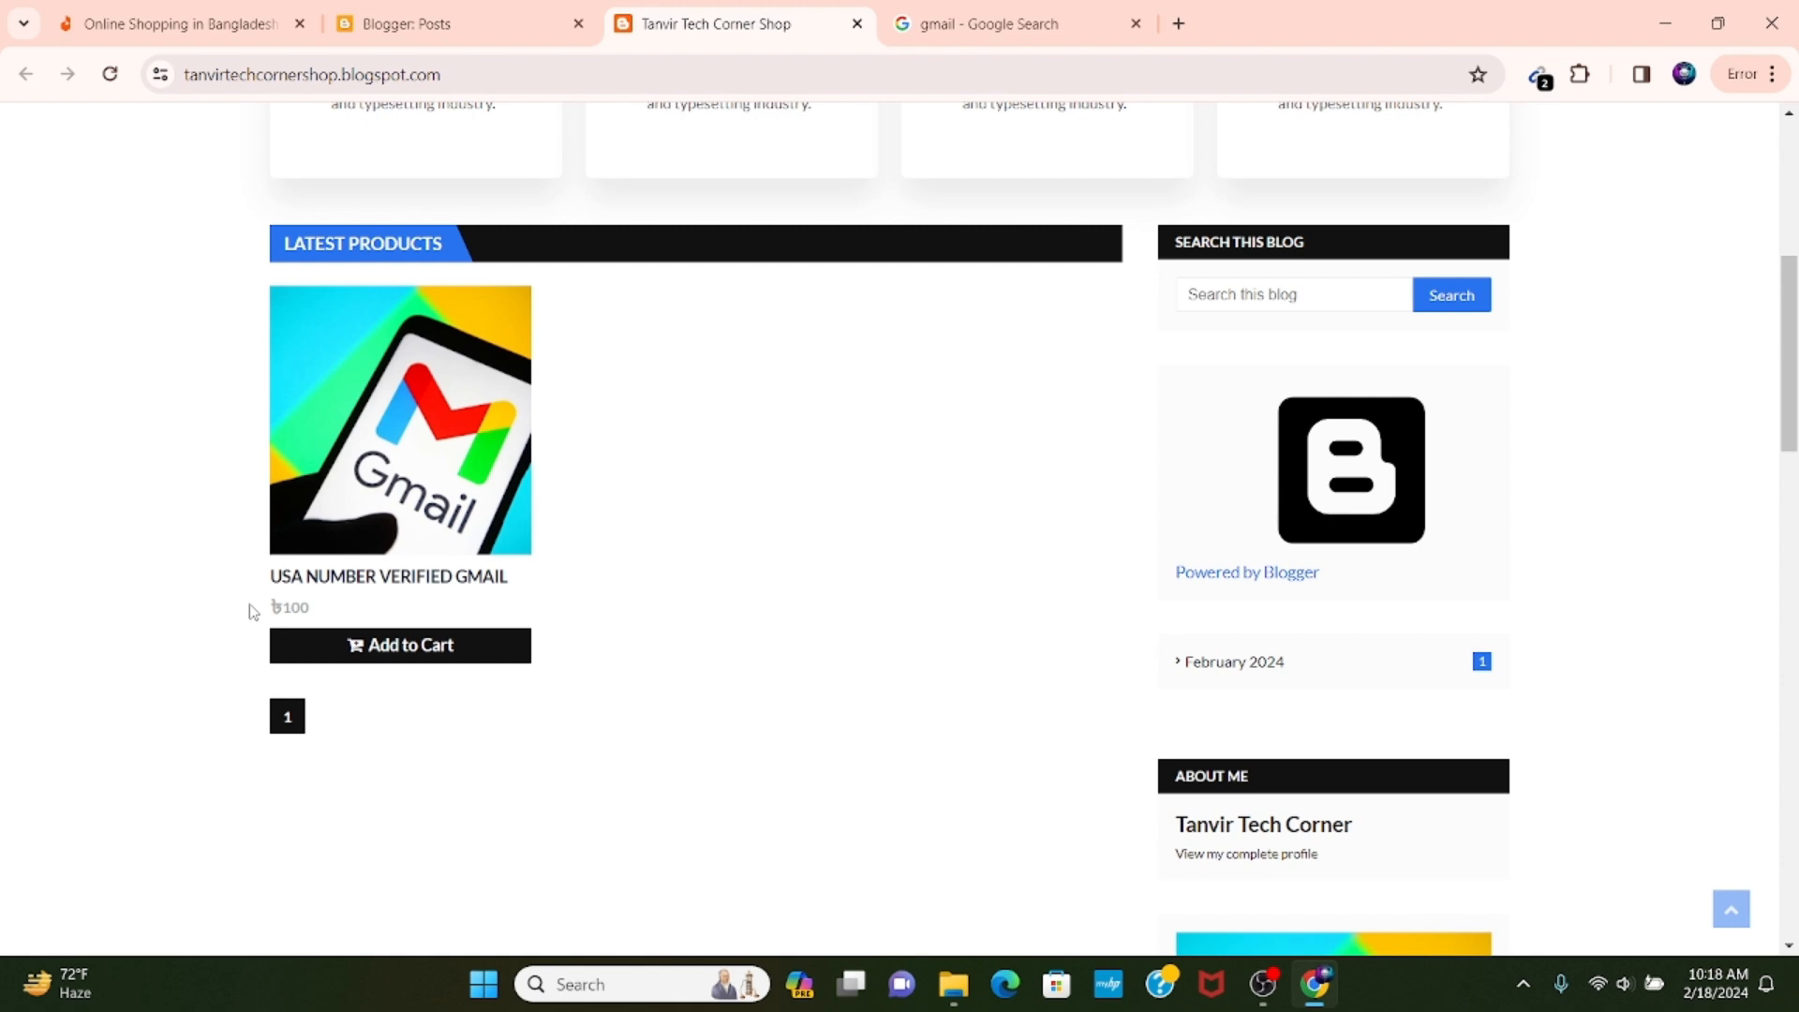
{"action": "left_click_drag", "start_coordinate": [253, 611], "coordinate": [323, 615]}
{"action": "left_click", "coordinate": [195, 588]}
Add the Usa Number Verified Gmail product to the cart and proceed from the cart to checkout.
{"action": "left_click", "coordinate": [424, 655]}
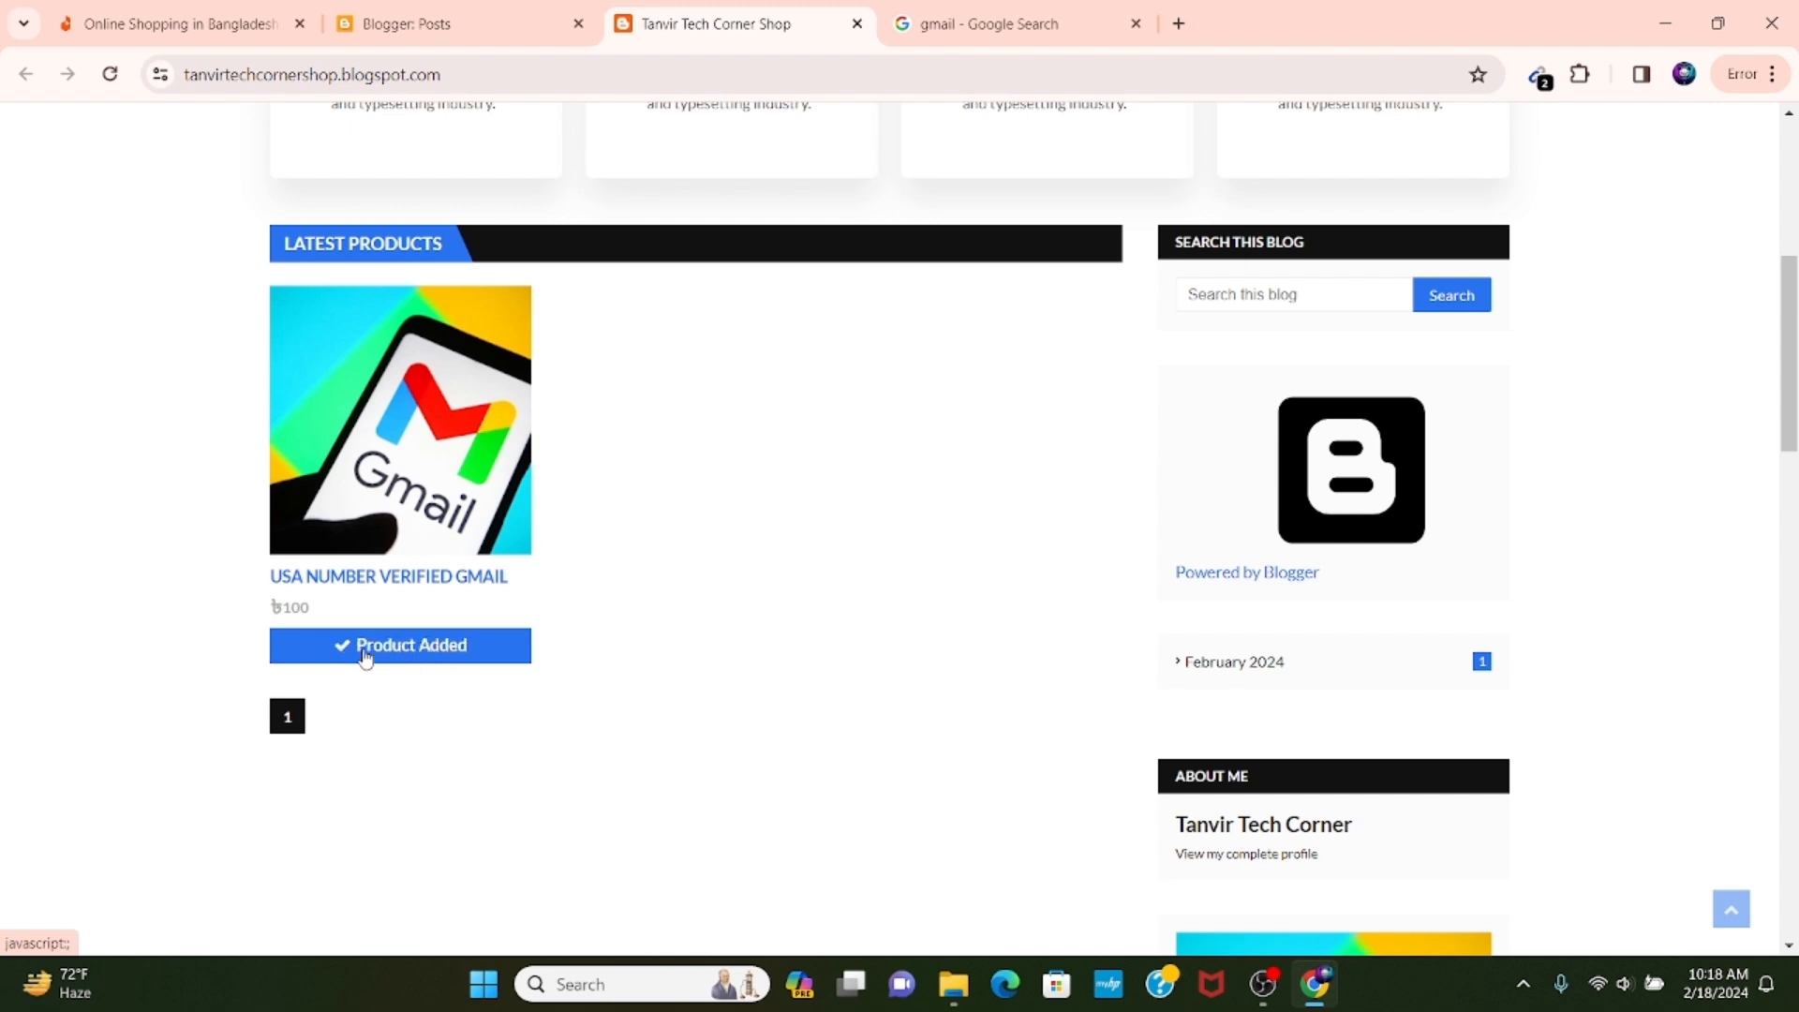
{"action": "scroll", "coordinate": [815, 518], "scroll_direction": "up", "scroll_amount": 6}
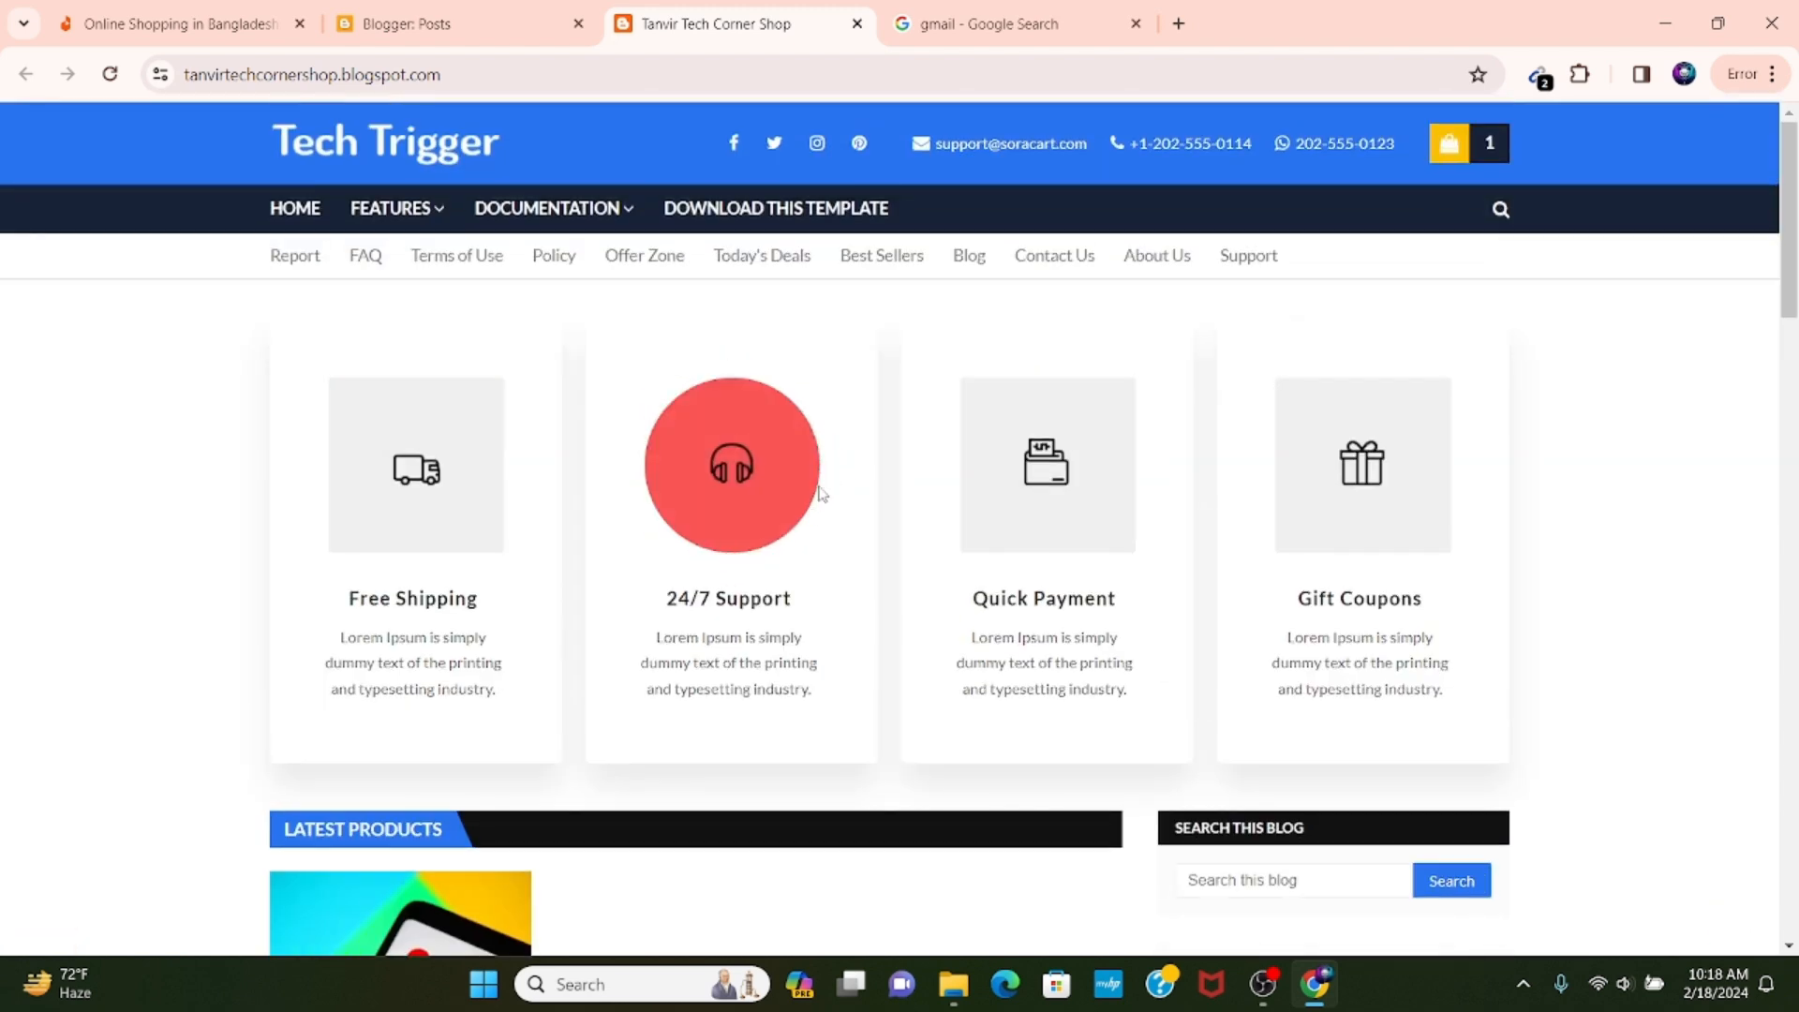
{"action": "left_click", "coordinate": [1474, 148]}
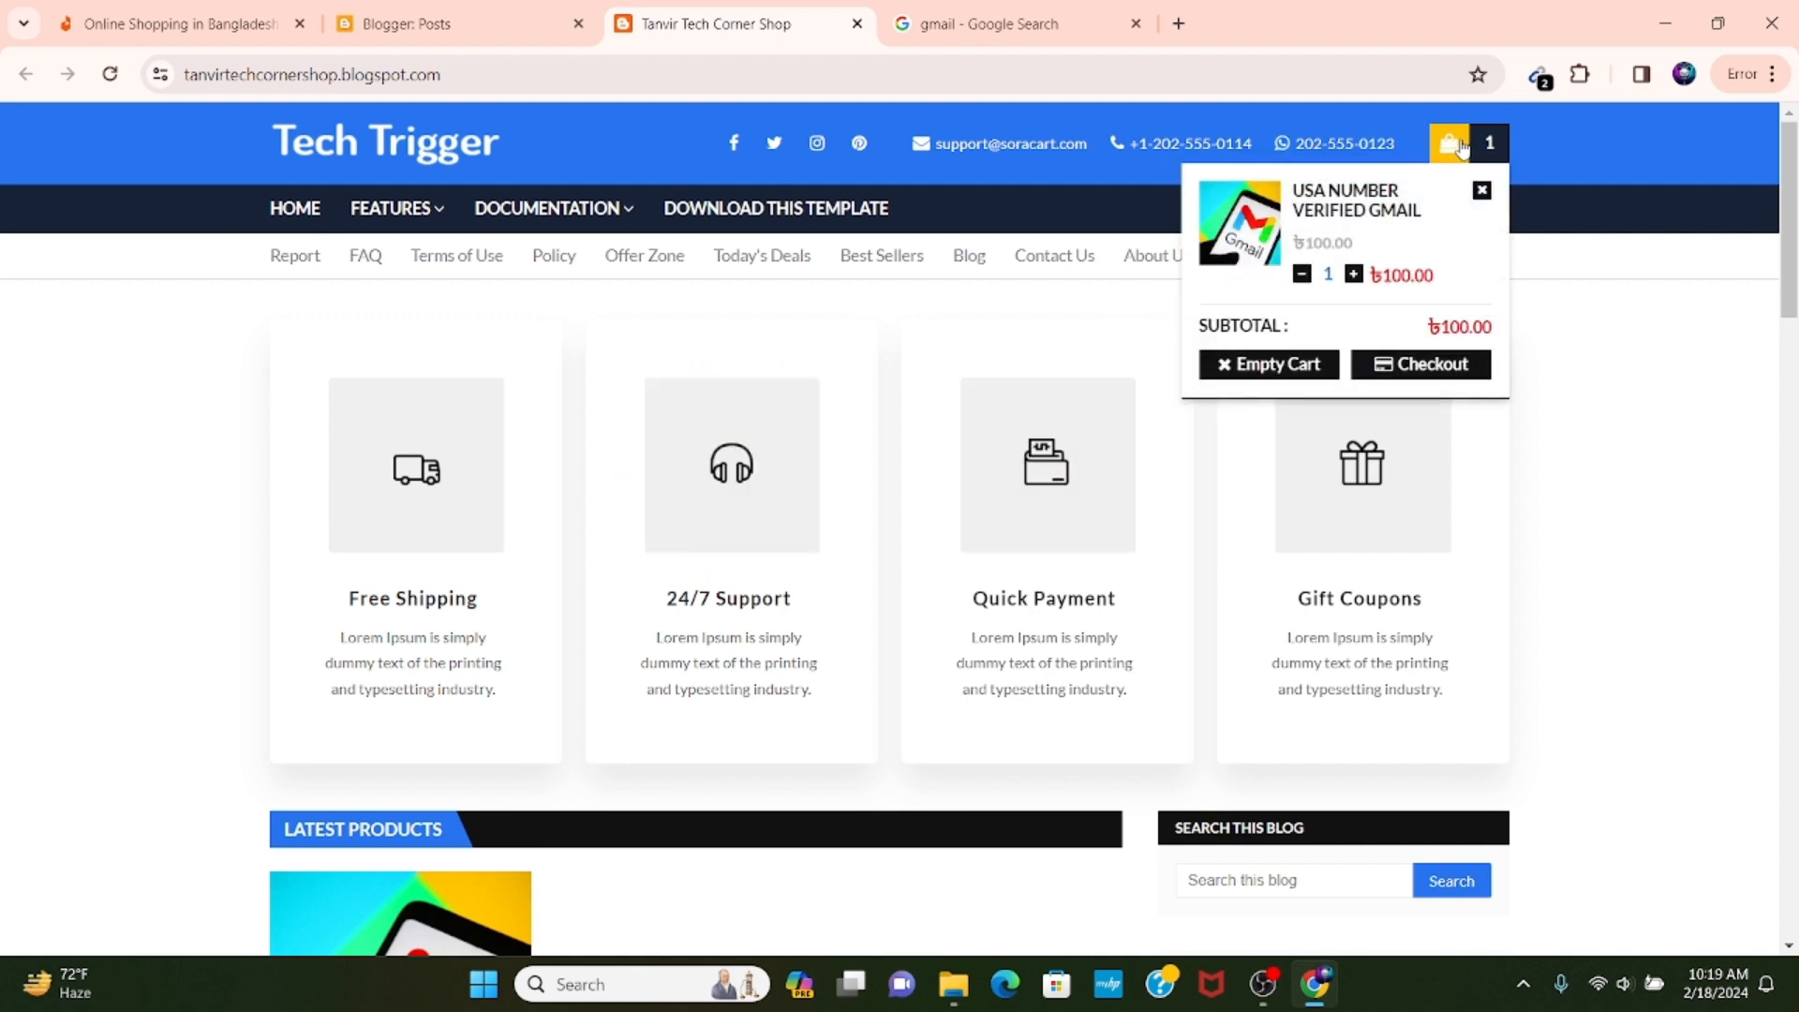
{"action": "left_click", "coordinate": [1423, 367]}
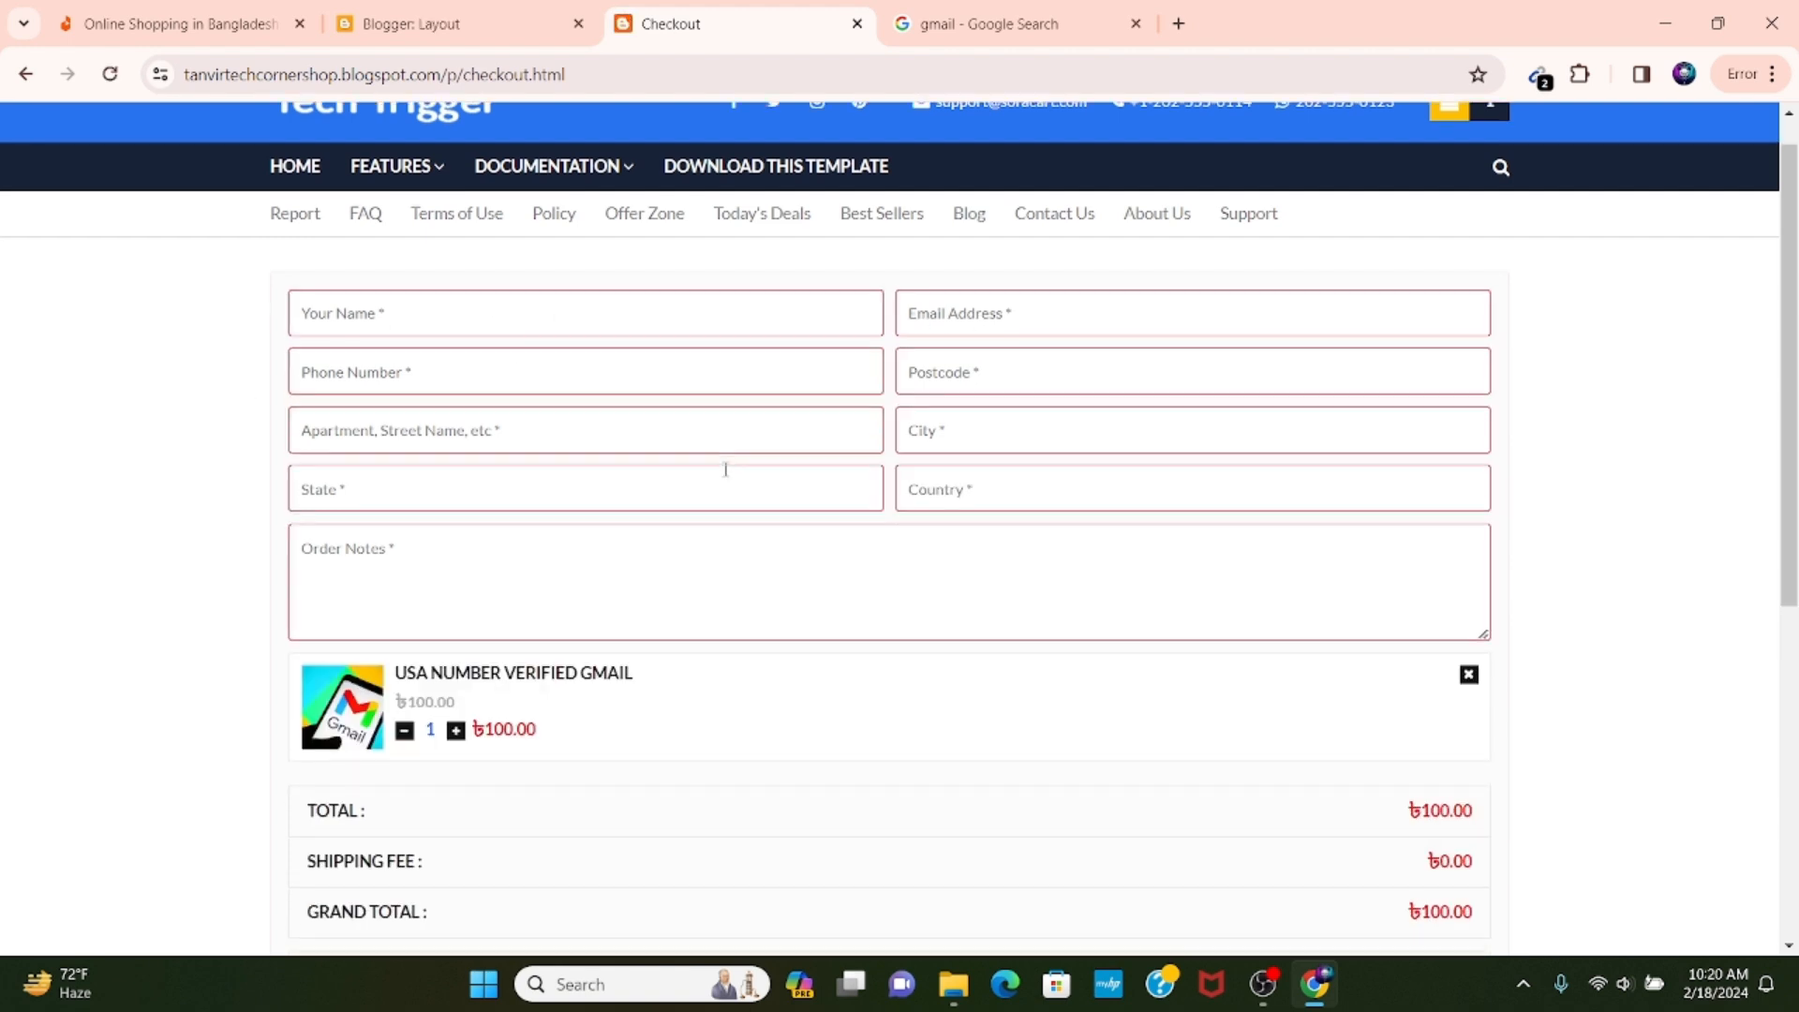
{"action": "scroll", "coordinate": [726, 469], "scroll_direction": "up", "scroll_amount": 1}
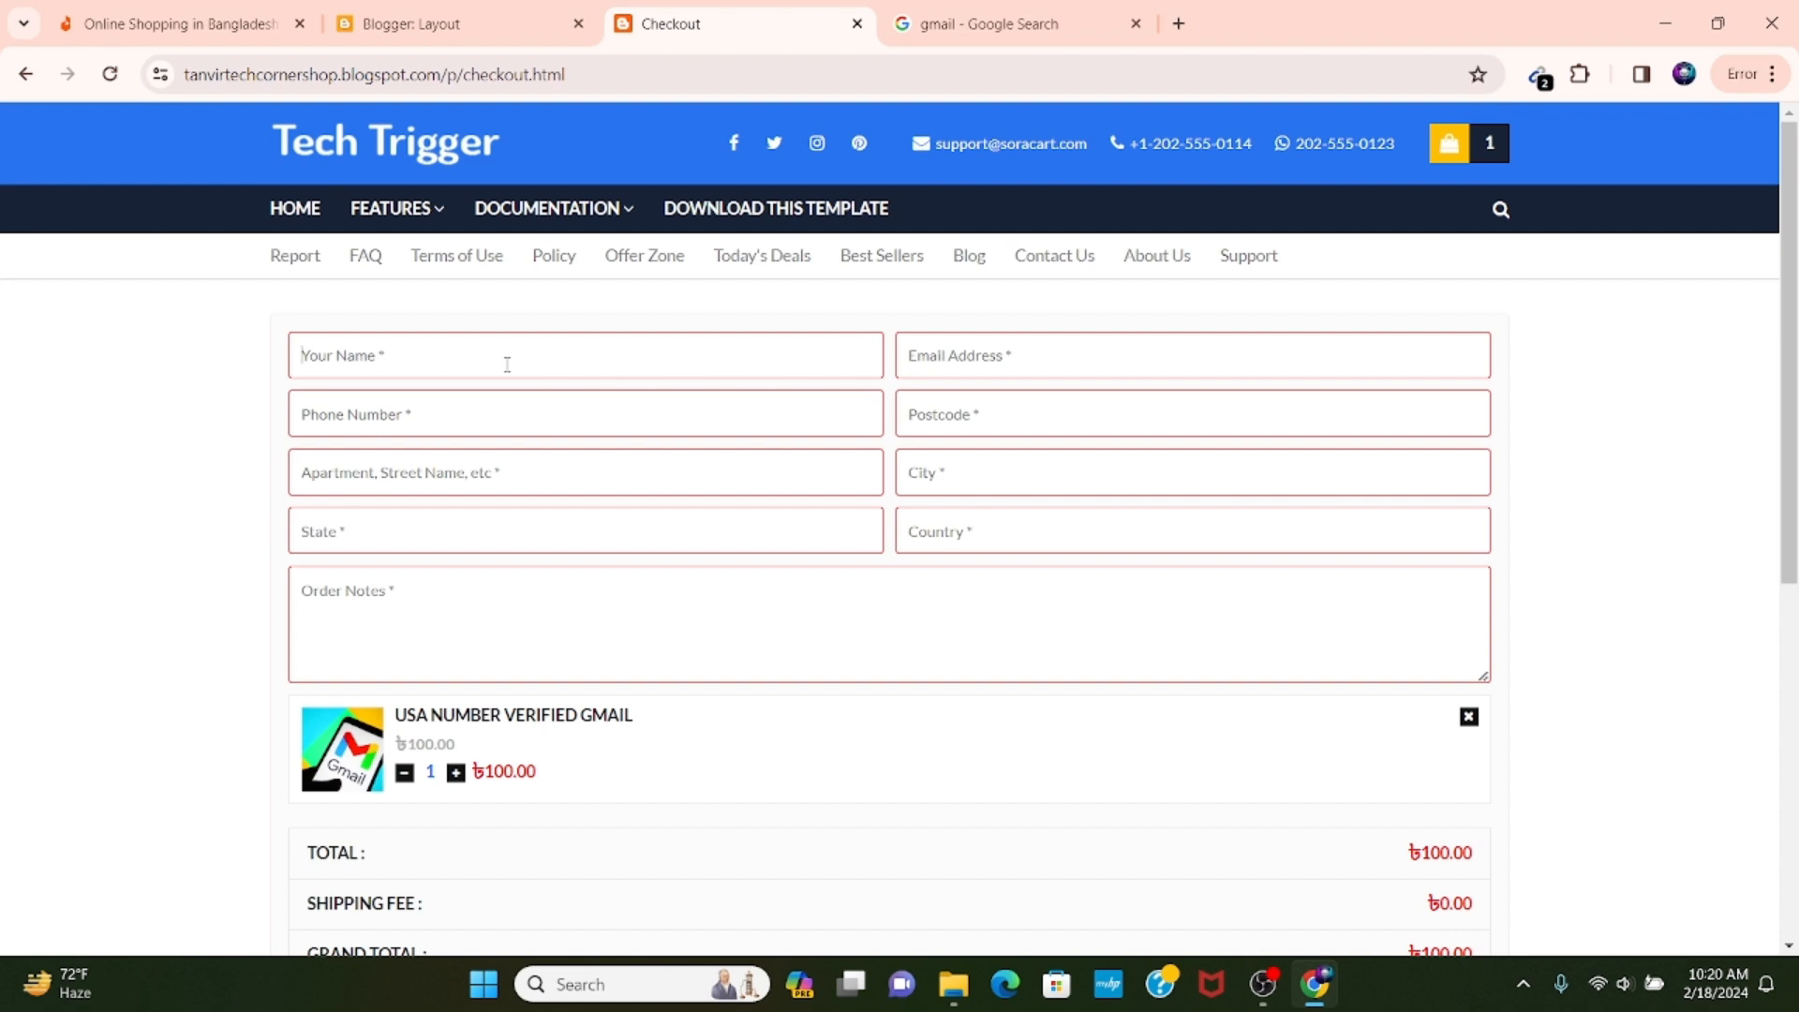
Fill in the customer's name, e-mail address, phone number and postcode with sample values on the checkout form.
{"action": "type", "text": "rtfygh"}
{"action": "left_click", "coordinate": [1074, 339]}
{"action": "type", "text": "rfghbjklm;"}
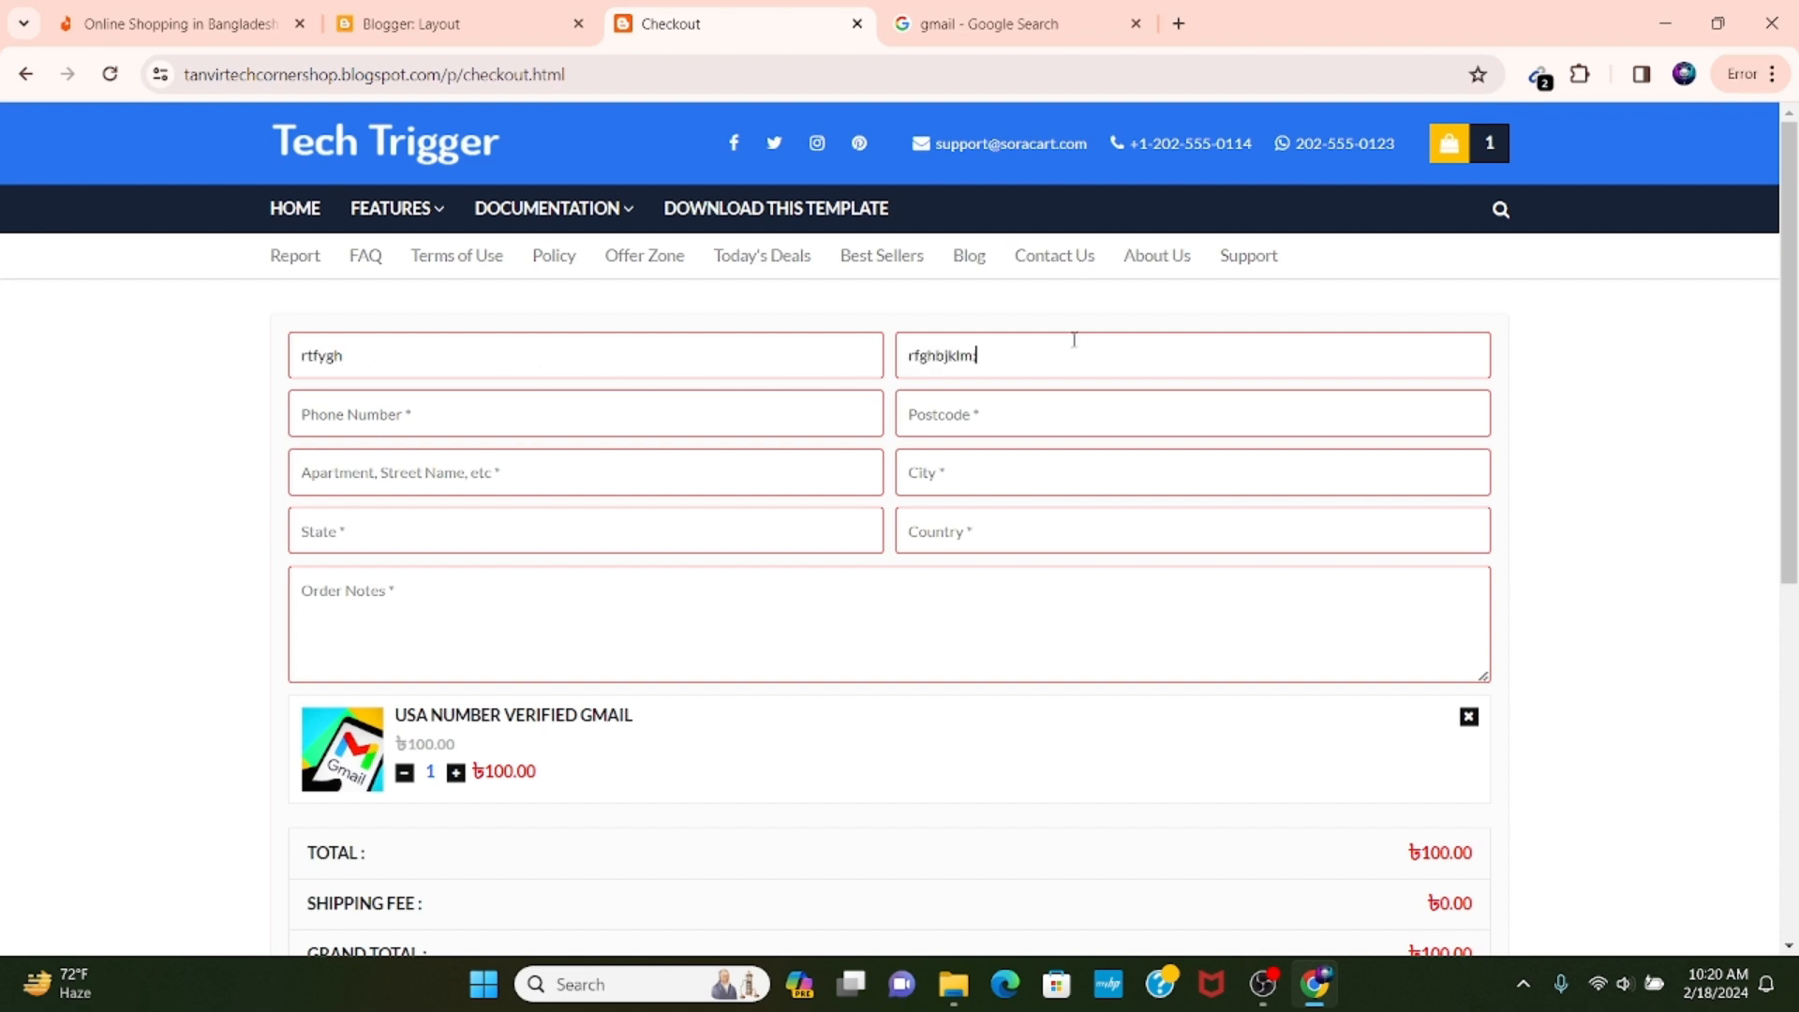
{"action": "left_click", "coordinate": [725, 419]}
{"action": "type", "text": "1216"}
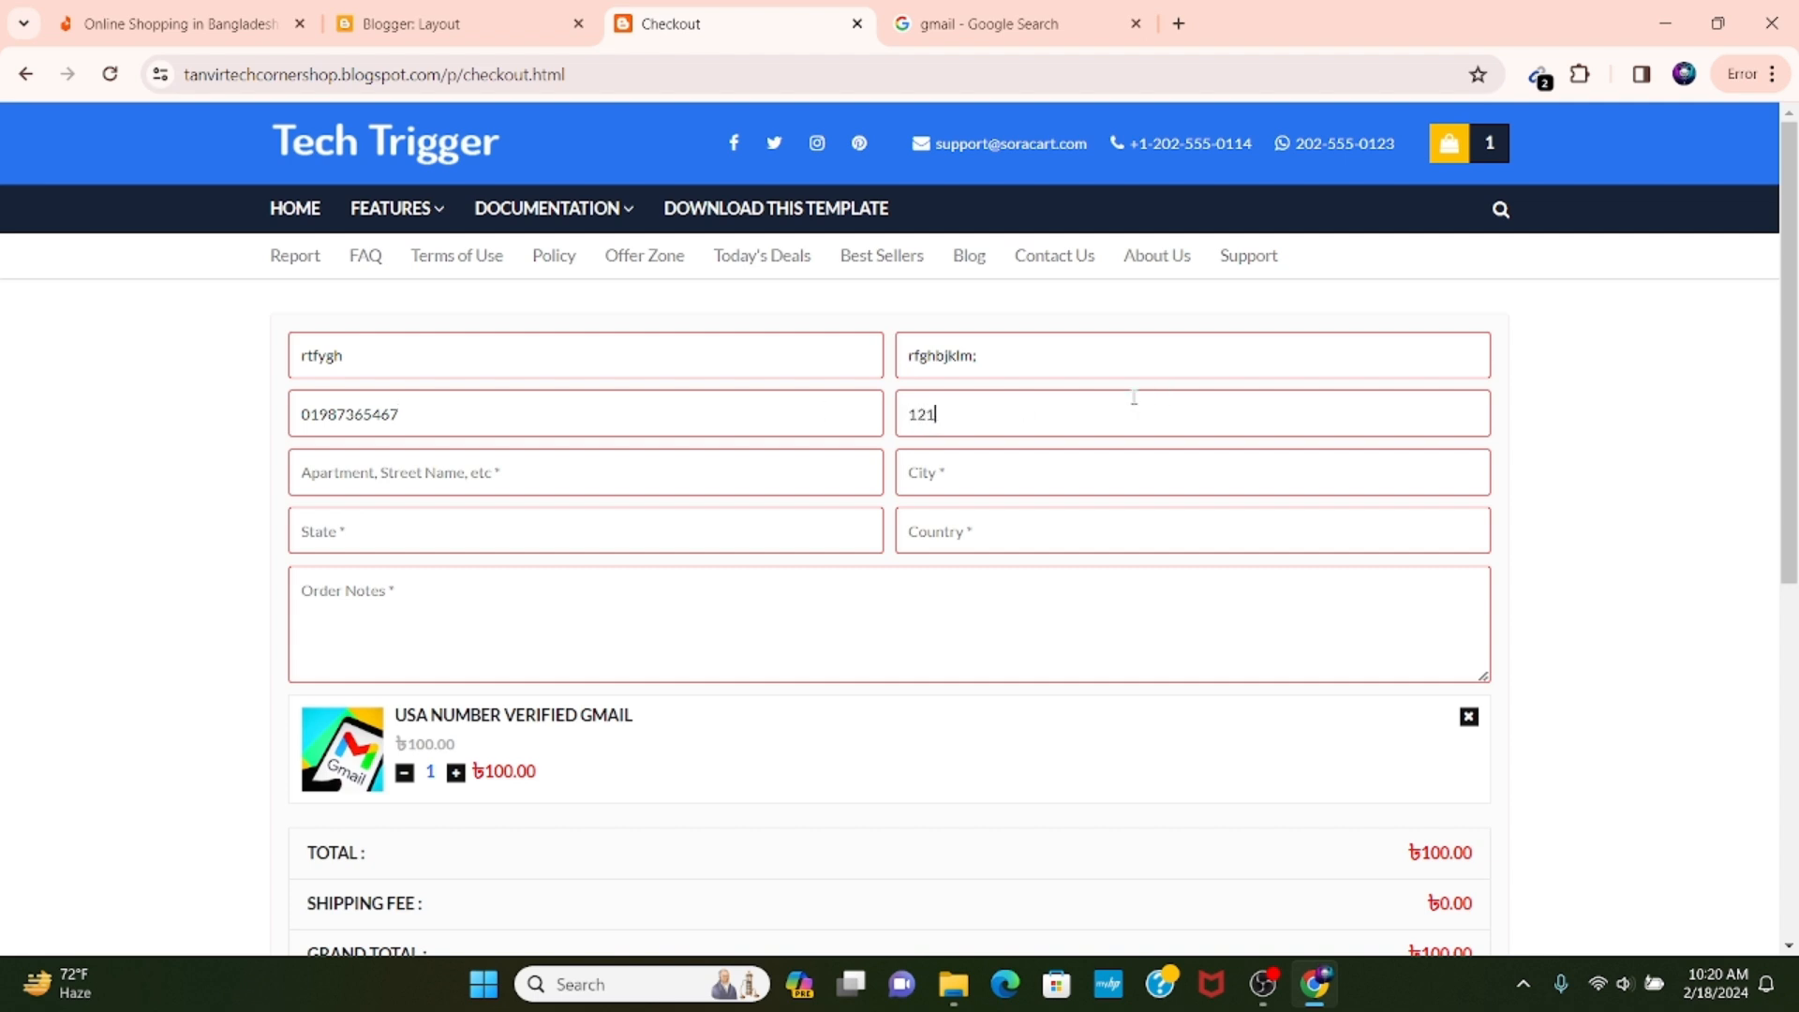
Fill in the street address, city, state and country with sample values on the checkout form.
{"action": "left_click", "coordinate": [588, 481]}
{"action": "type", "text": "sdfg"}
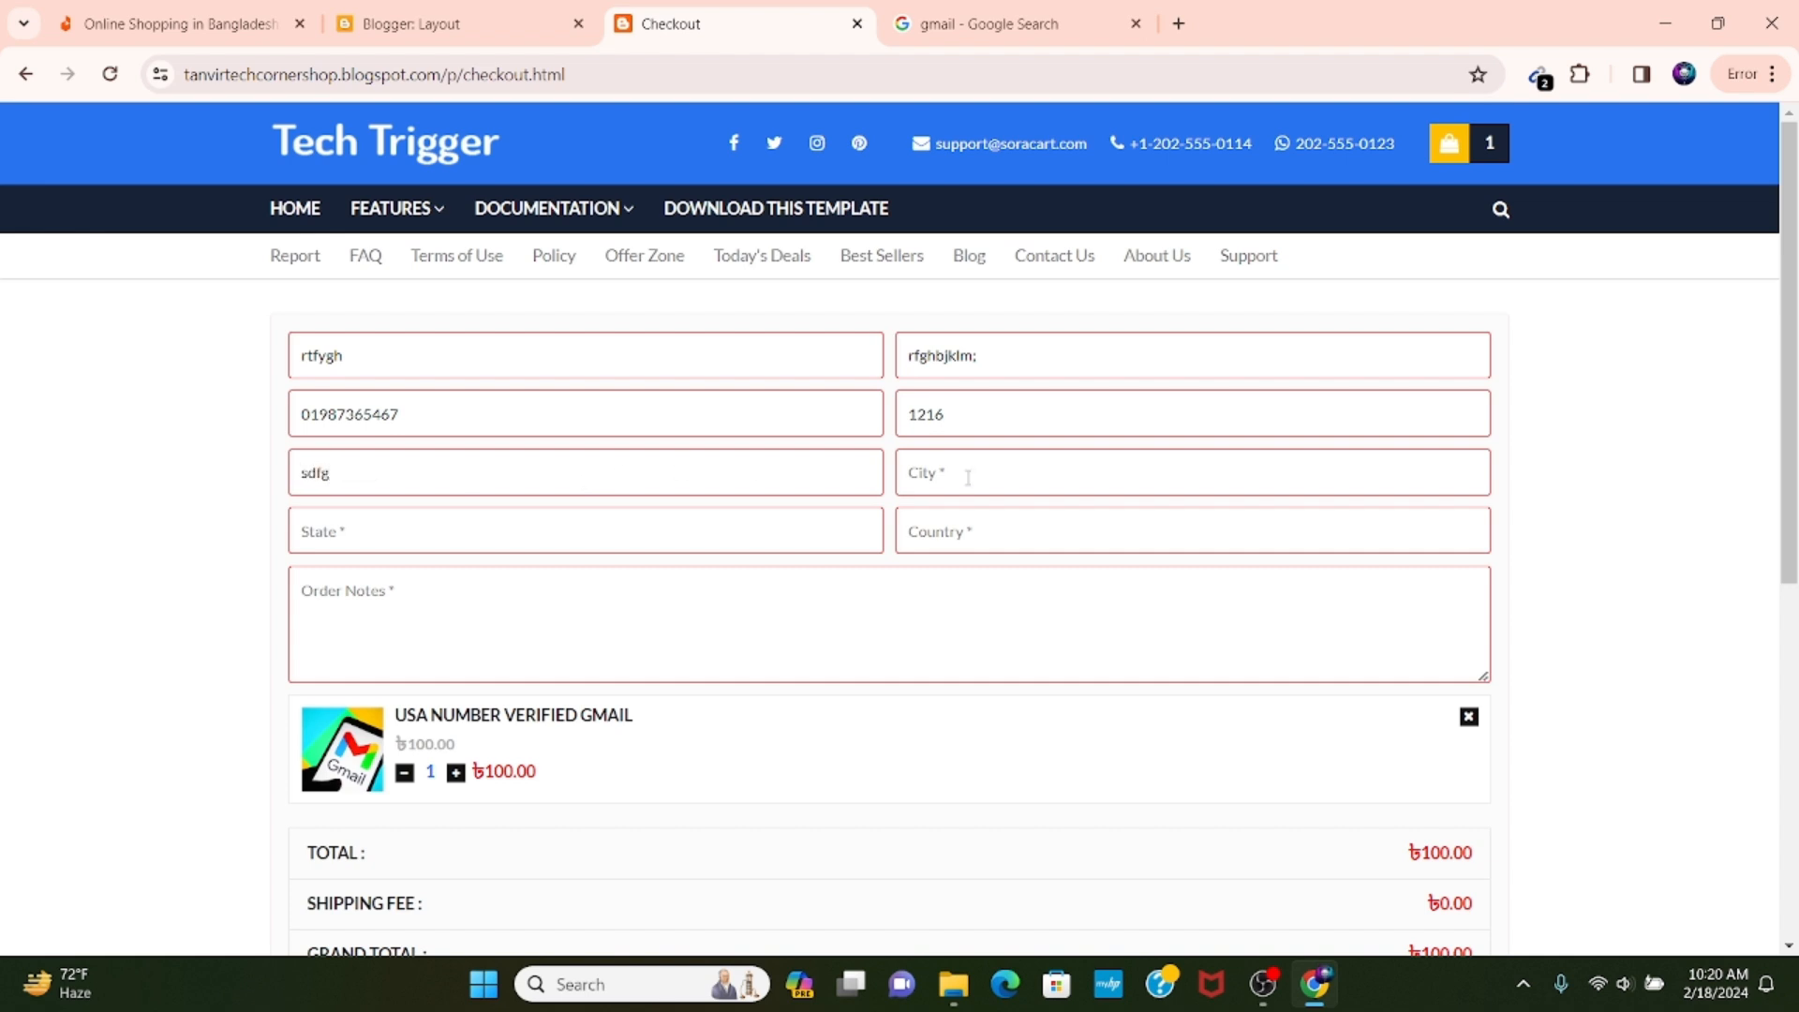
{"action": "left_click", "coordinate": [968, 477]}
{"action": "type", "text": "vb"}
{"action": "left_click", "coordinate": [648, 513]}
{"action": "type", "text": "fgbhnm"}
{"action": "left_click", "coordinate": [1073, 523]}
{"action": "type", "text": "cvbnm"}
Enter "dfghj" as the order notes, confirm the order and place it.
{"action": "scroll", "coordinate": [891, 609], "scroll_direction": "down", "scroll_amount": 6}
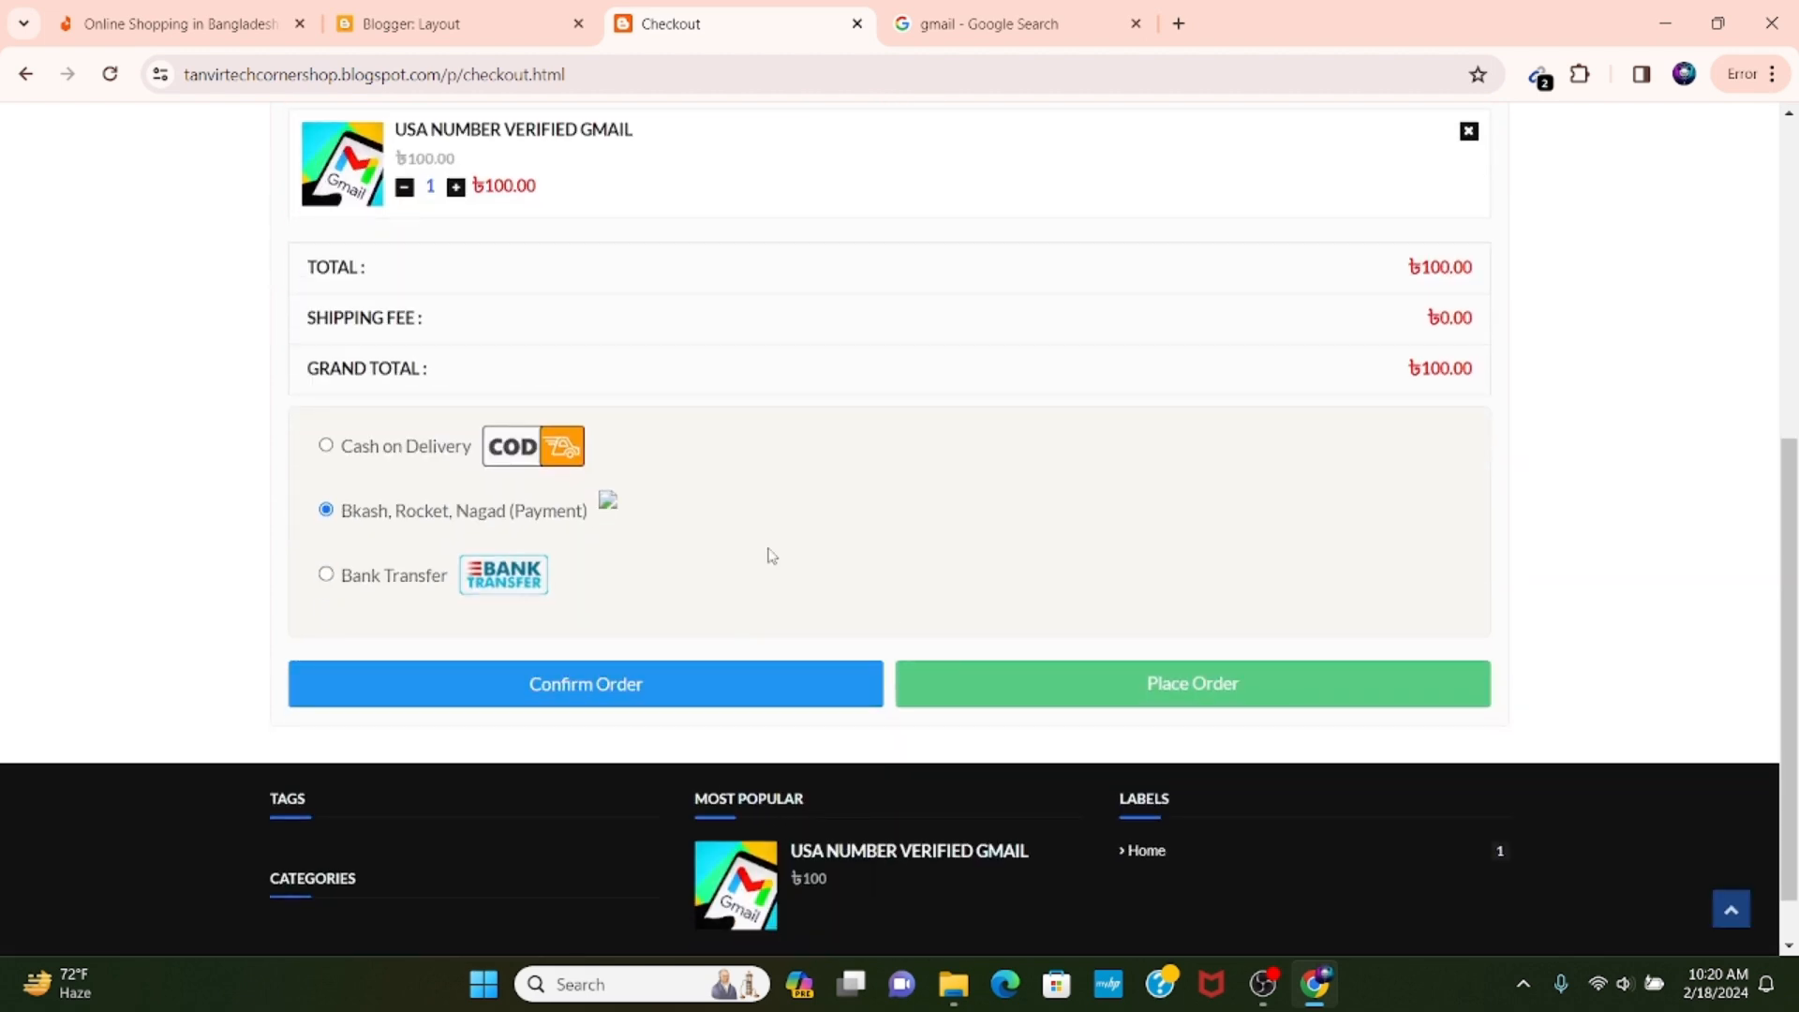
{"action": "scroll", "coordinate": [768, 555], "scroll_direction": "up", "scroll_amount": 6}
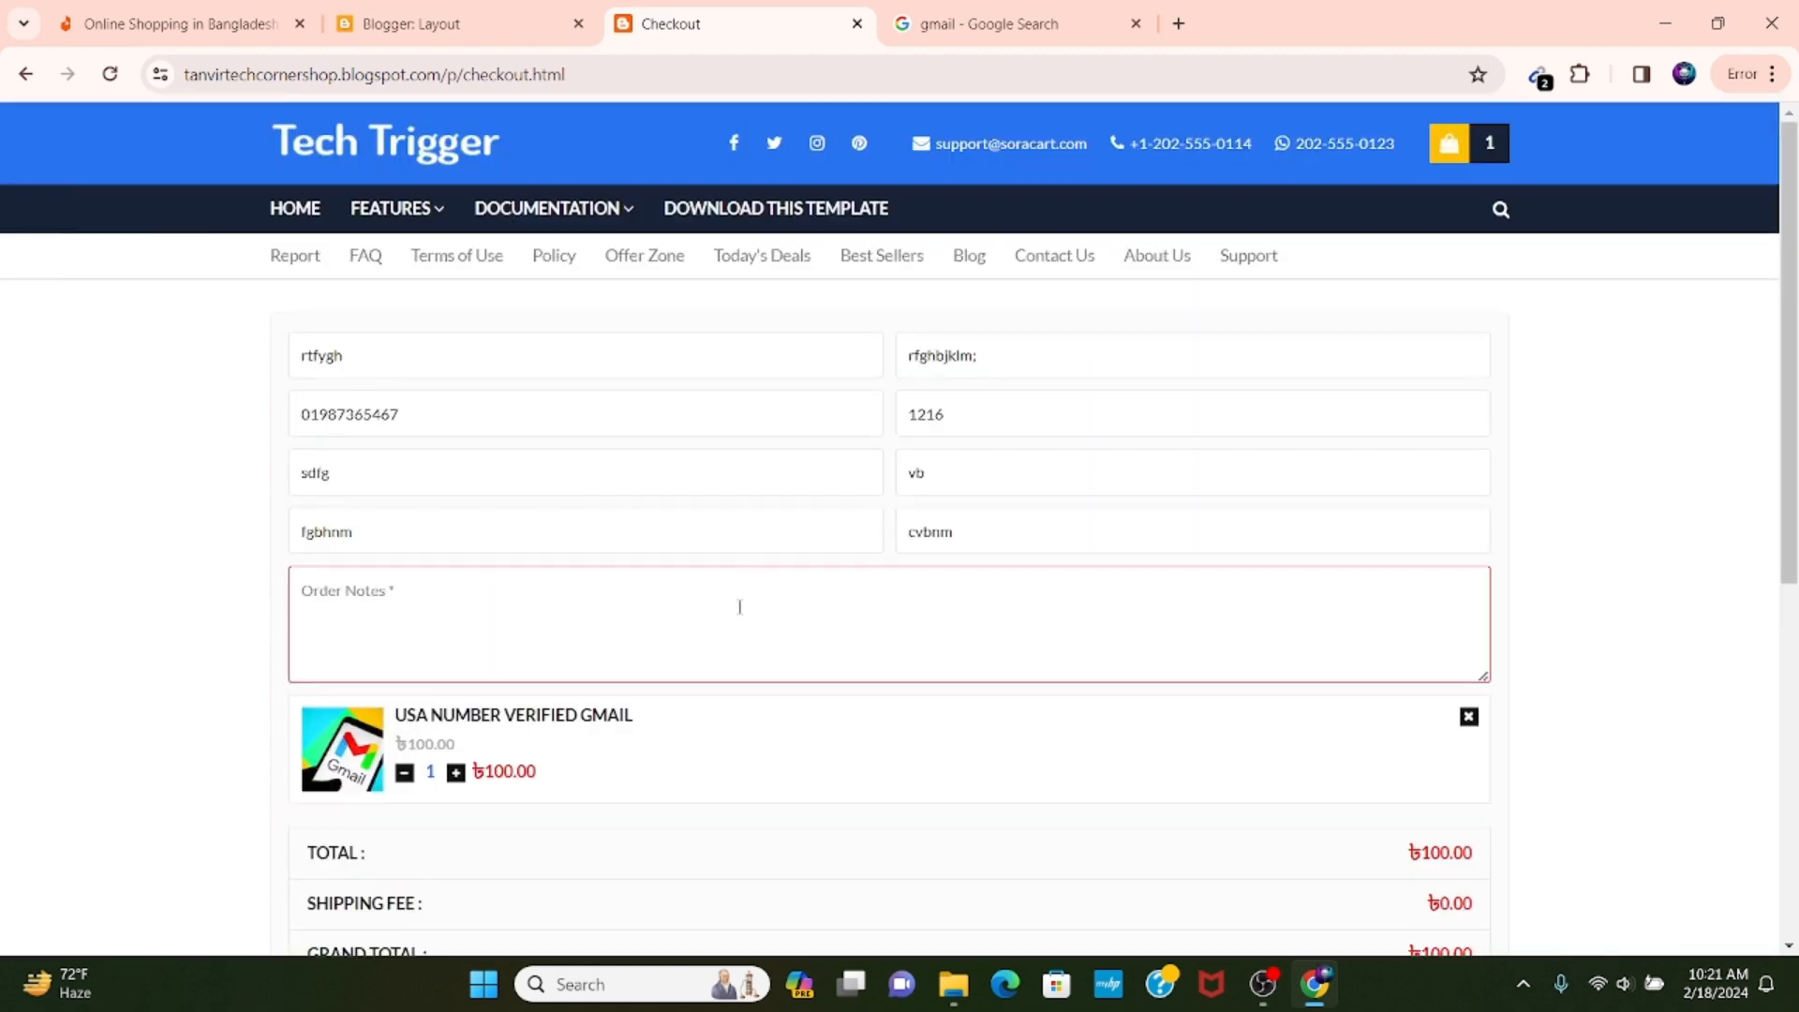
{"action": "type", "text": "rtyu"}
{"action": "scroll", "coordinate": [739, 606], "scroll_direction": "down", "scroll_amount": 6}
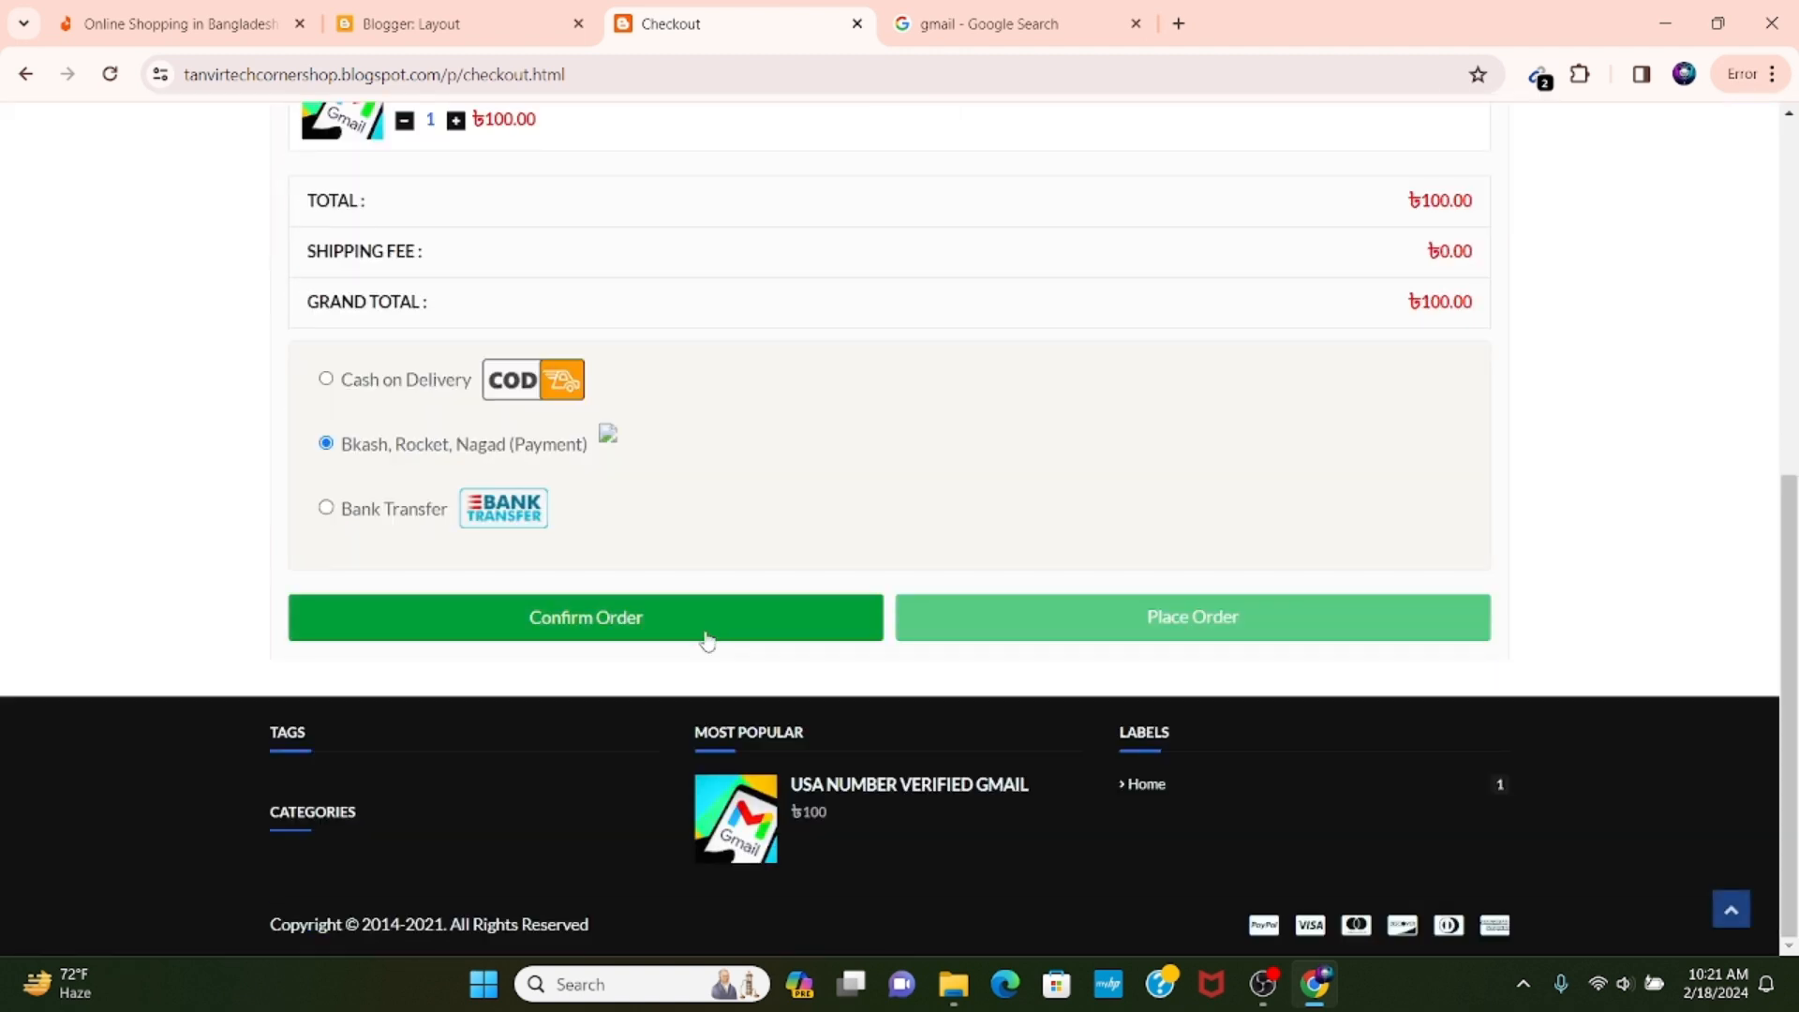
{"action": "left_click", "coordinate": [707, 635]}
{"action": "scroll", "coordinate": [771, 556], "scroll_direction": "up", "scroll_amount": 7}
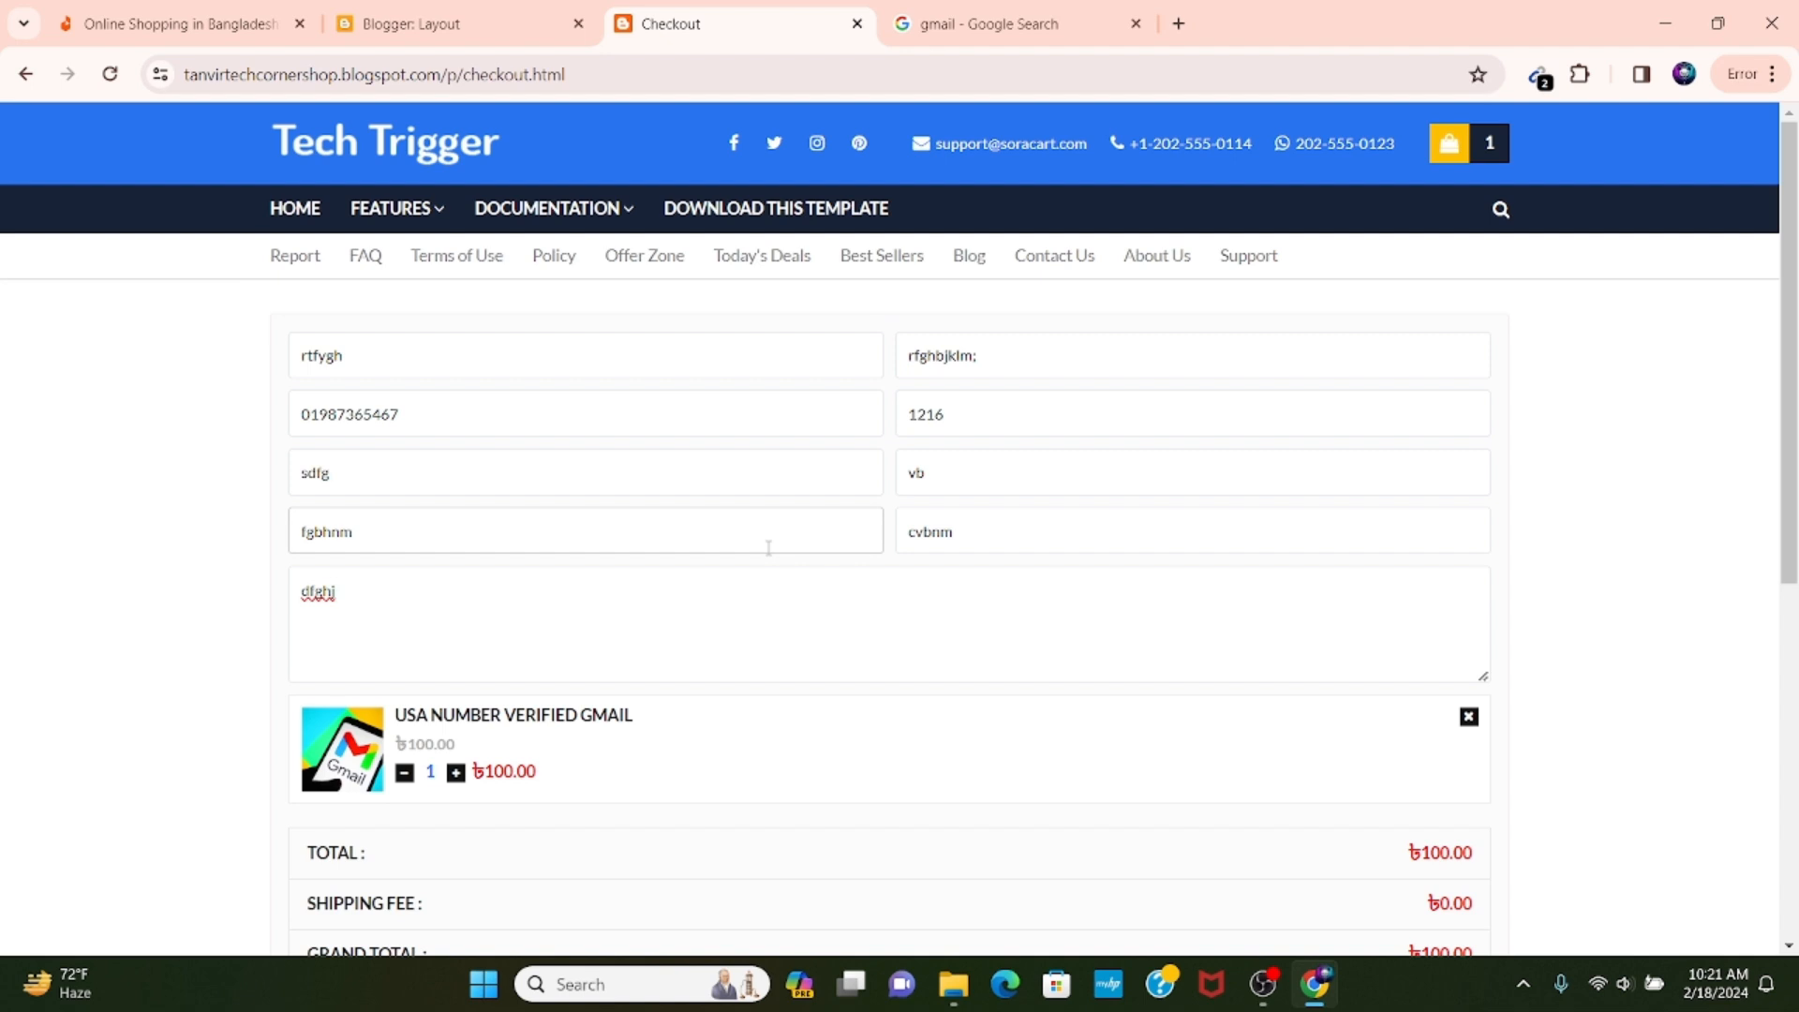
{"action": "scroll", "coordinate": [768, 547], "scroll_direction": "down", "scroll_amount": 7}
{"action": "left_click", "coordinate": [1141, 618]}
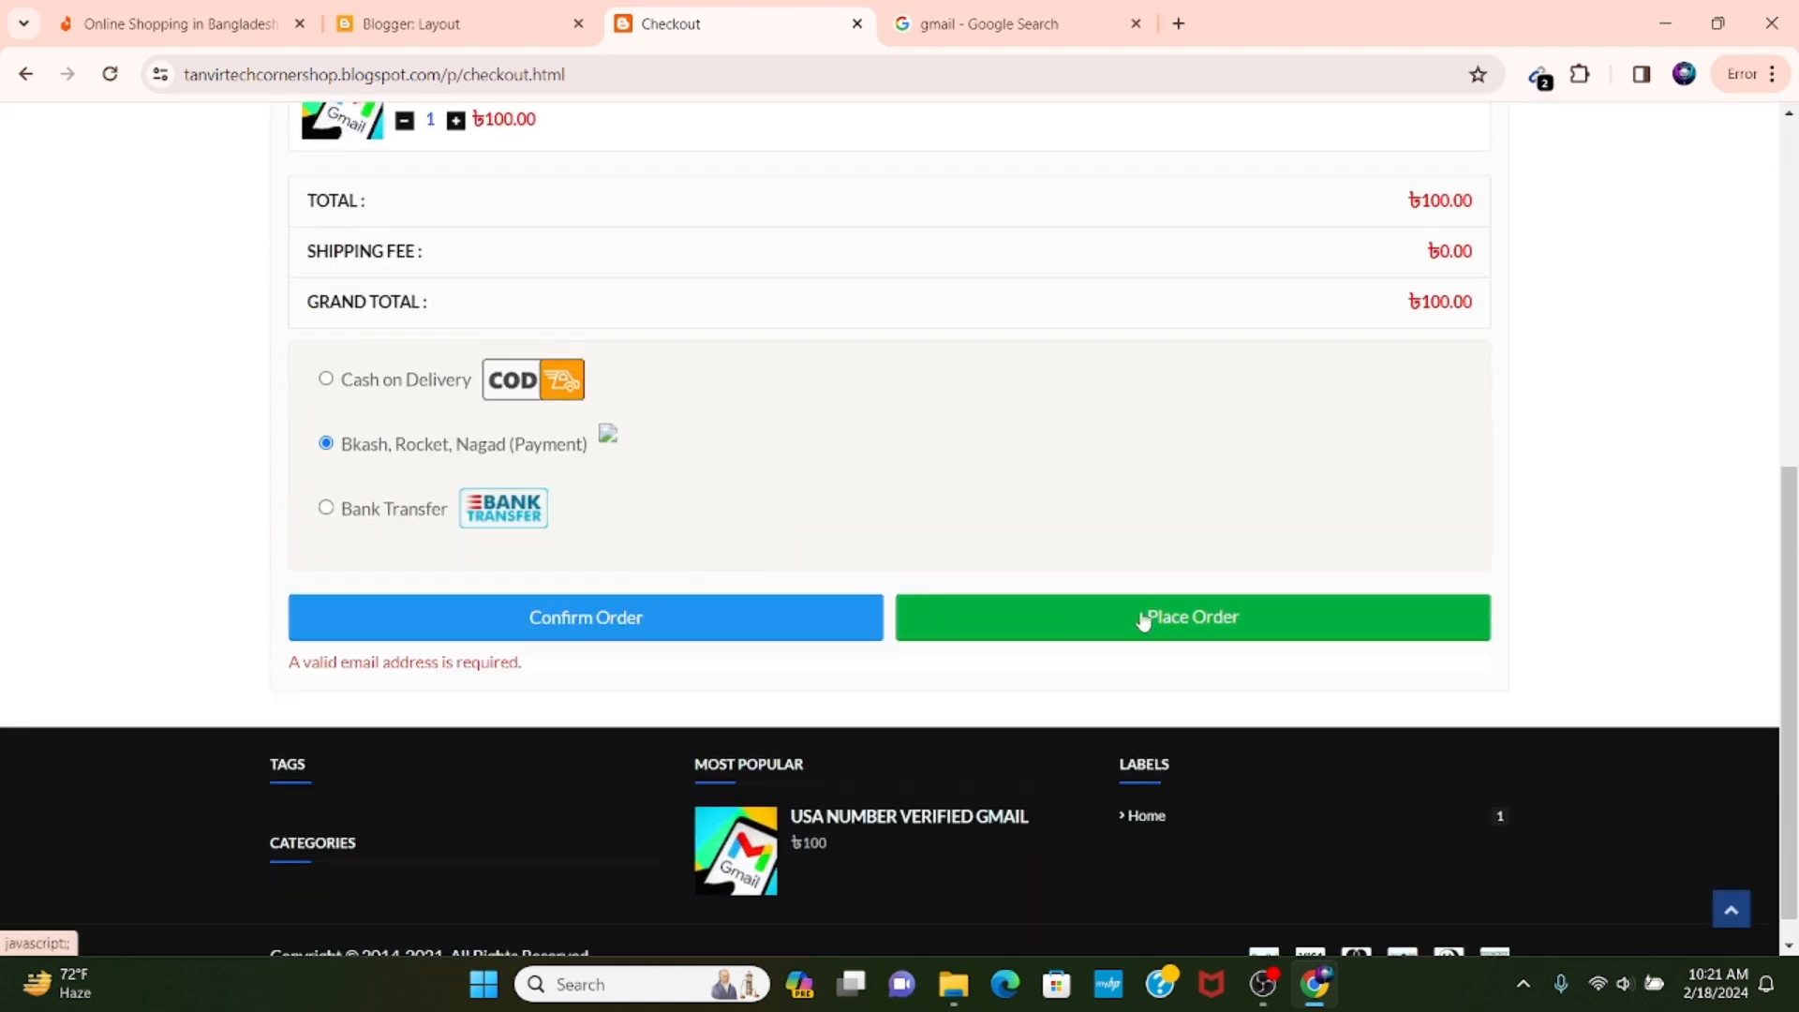
{"action": "left_click", "coordinate": [879, 618]}
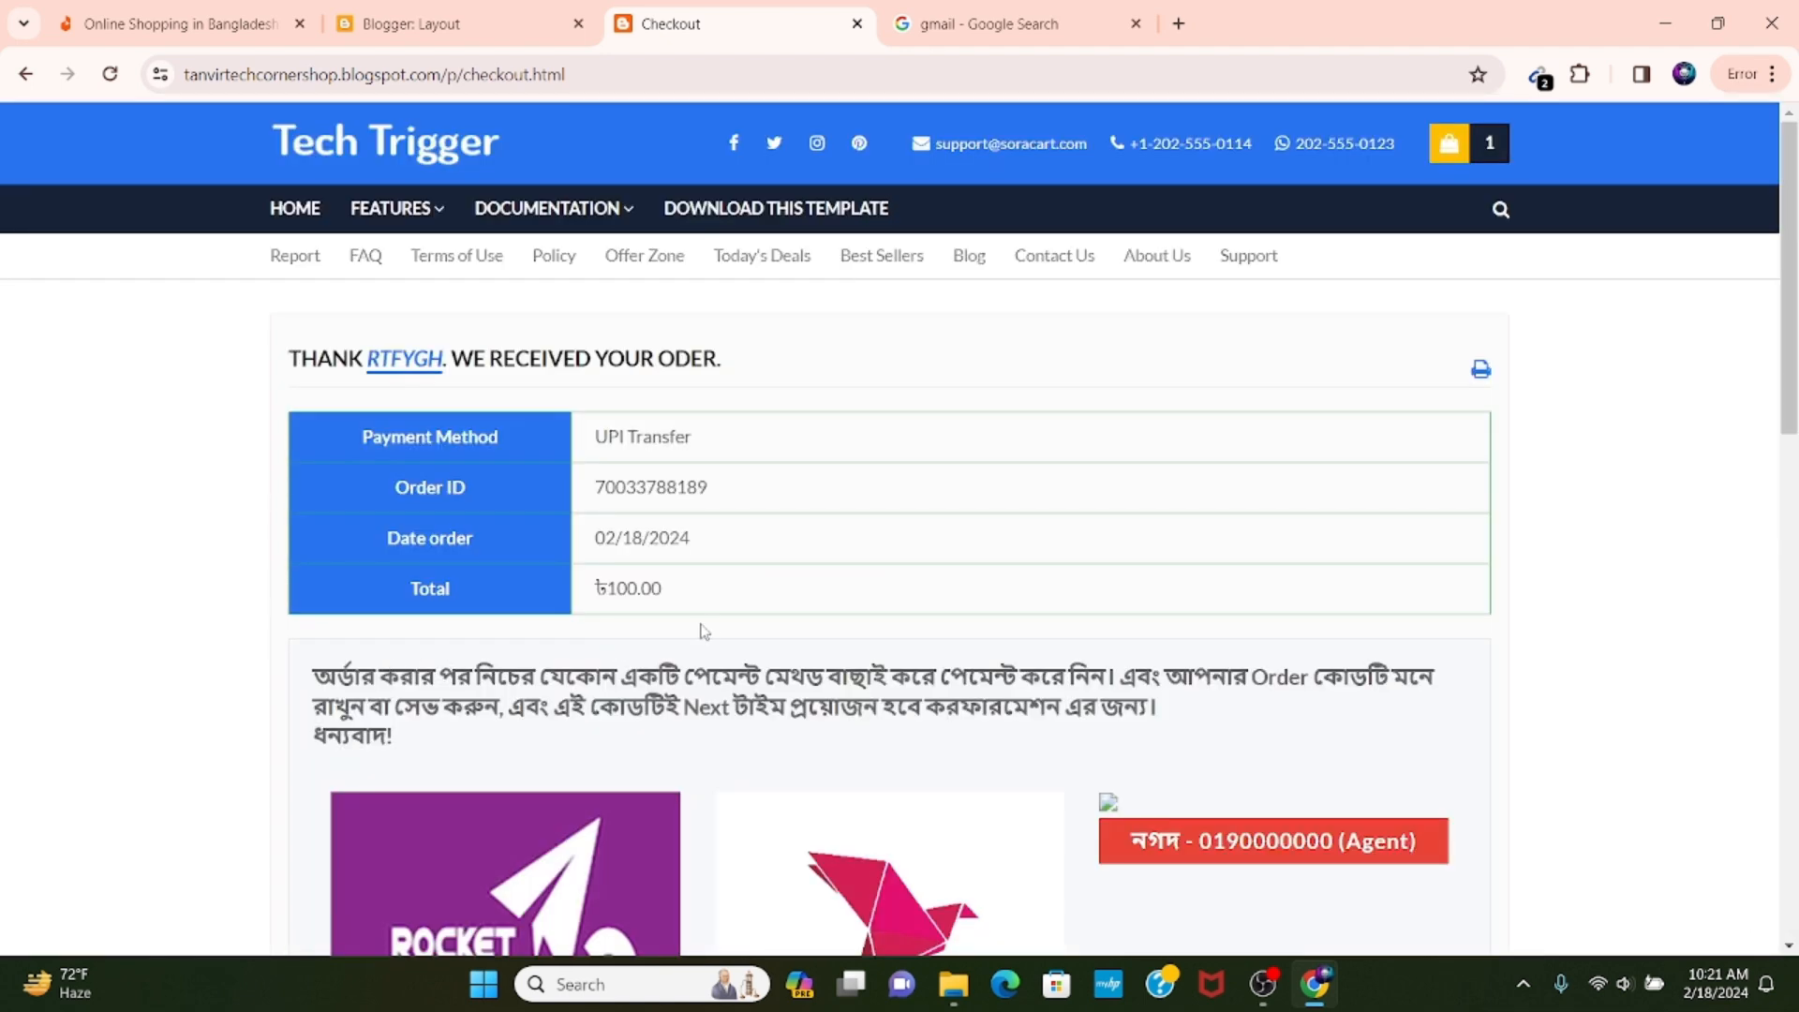
Review the order confirmation page and the shop's new order notification message in Gmail.
{"action": "scroll", "coordinate": [704, 631], "scroll_direction": "down", "scroll_amount": 8}
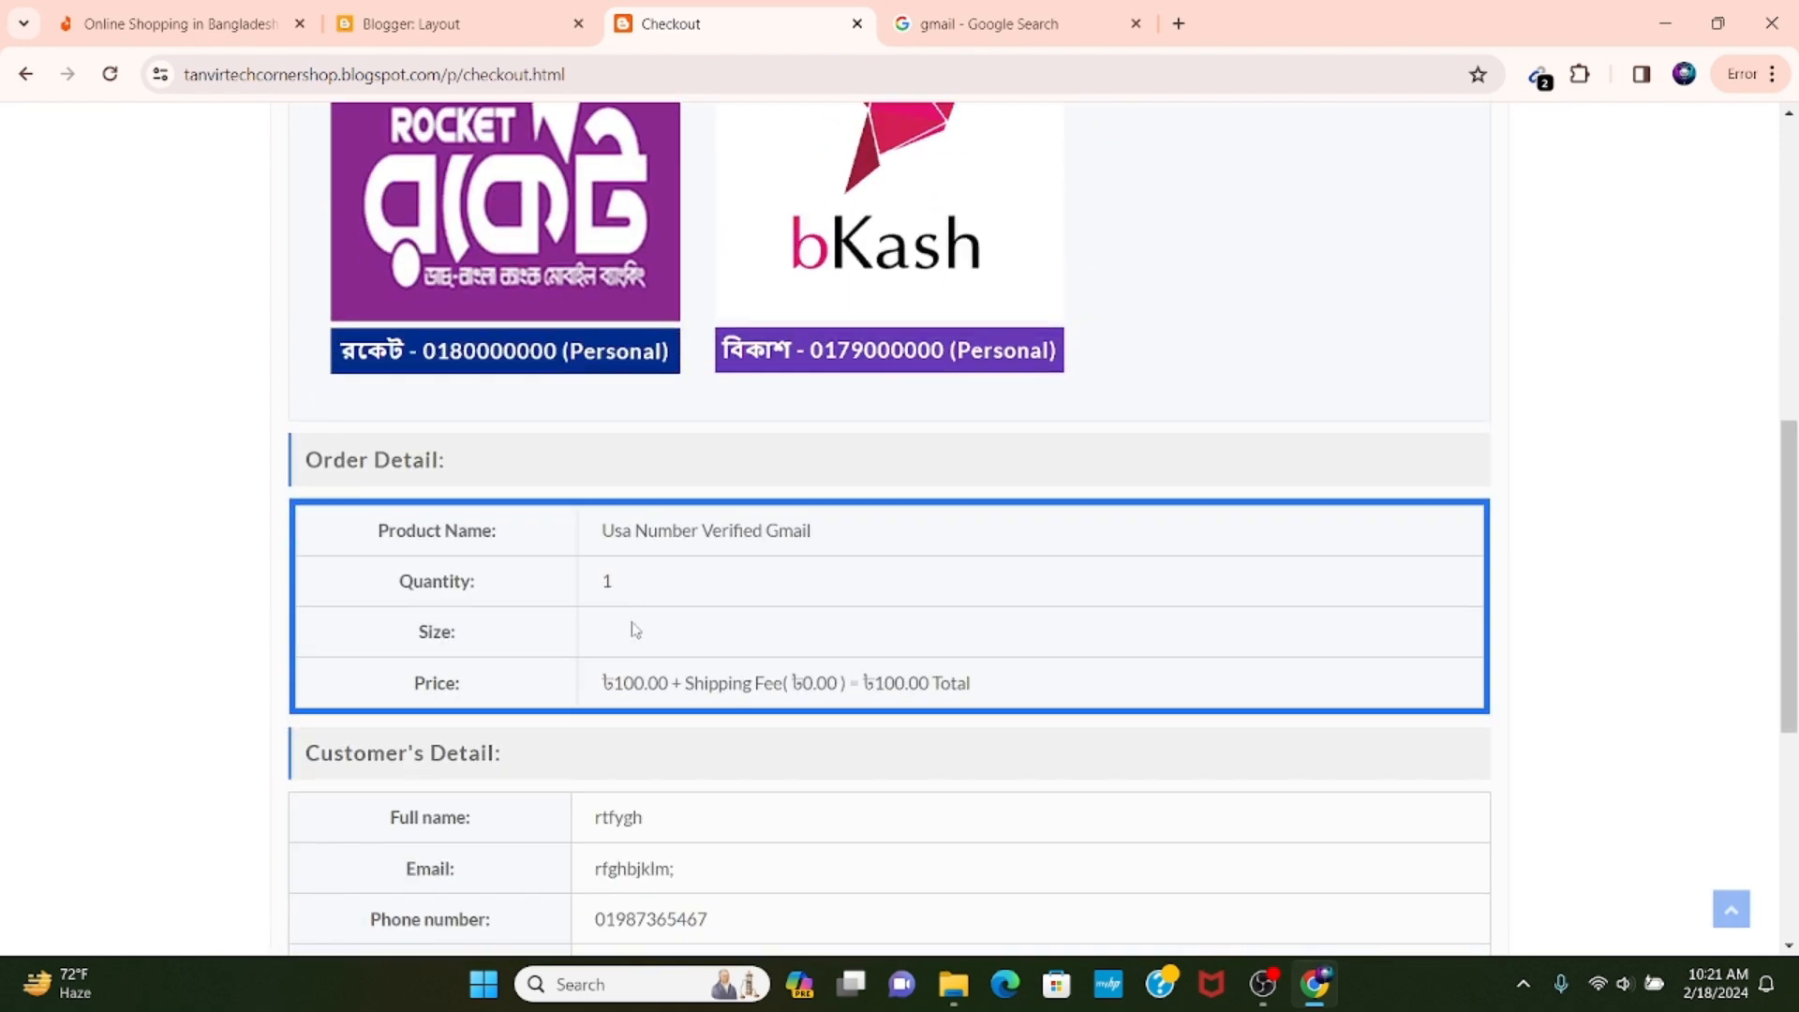
{"action": "scroll", "coordinate": [613, 562], "scroll_direction": "up", "scroll_amount": 4}
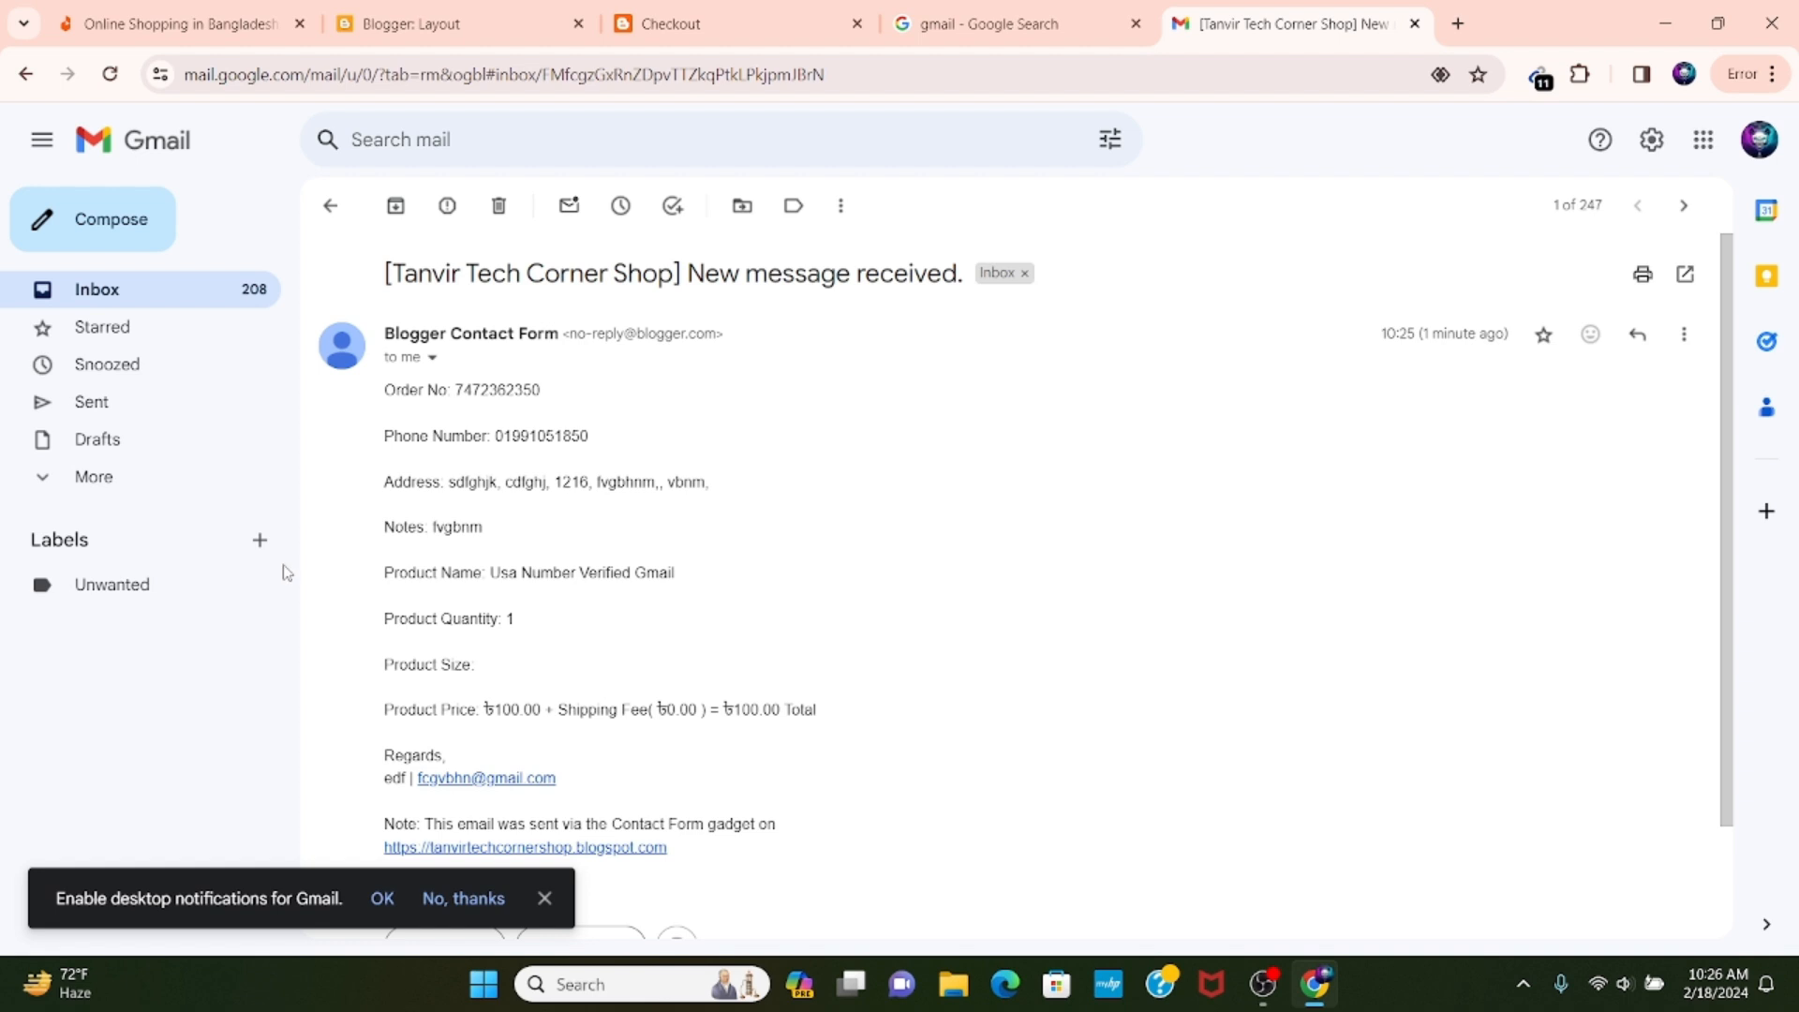
{"action": "scroll", "coordinate": [646, 524], "scroll_direction": "down", "scroll_amount": 1}
{"action": "scroll", "coordinate": [610, 538], "scroll_direction": "up", "scroll_amount": 1}
{"action": "left_click_drag", "start_coordinate": [377, 386], "coordinate": [535, 411]}
{"action": "left_click", "coordinate": [547, 410]}
{"action": "scroll", "coordinate": [423, 487], "scroll_direction": "down", "scroll_amount": 2}
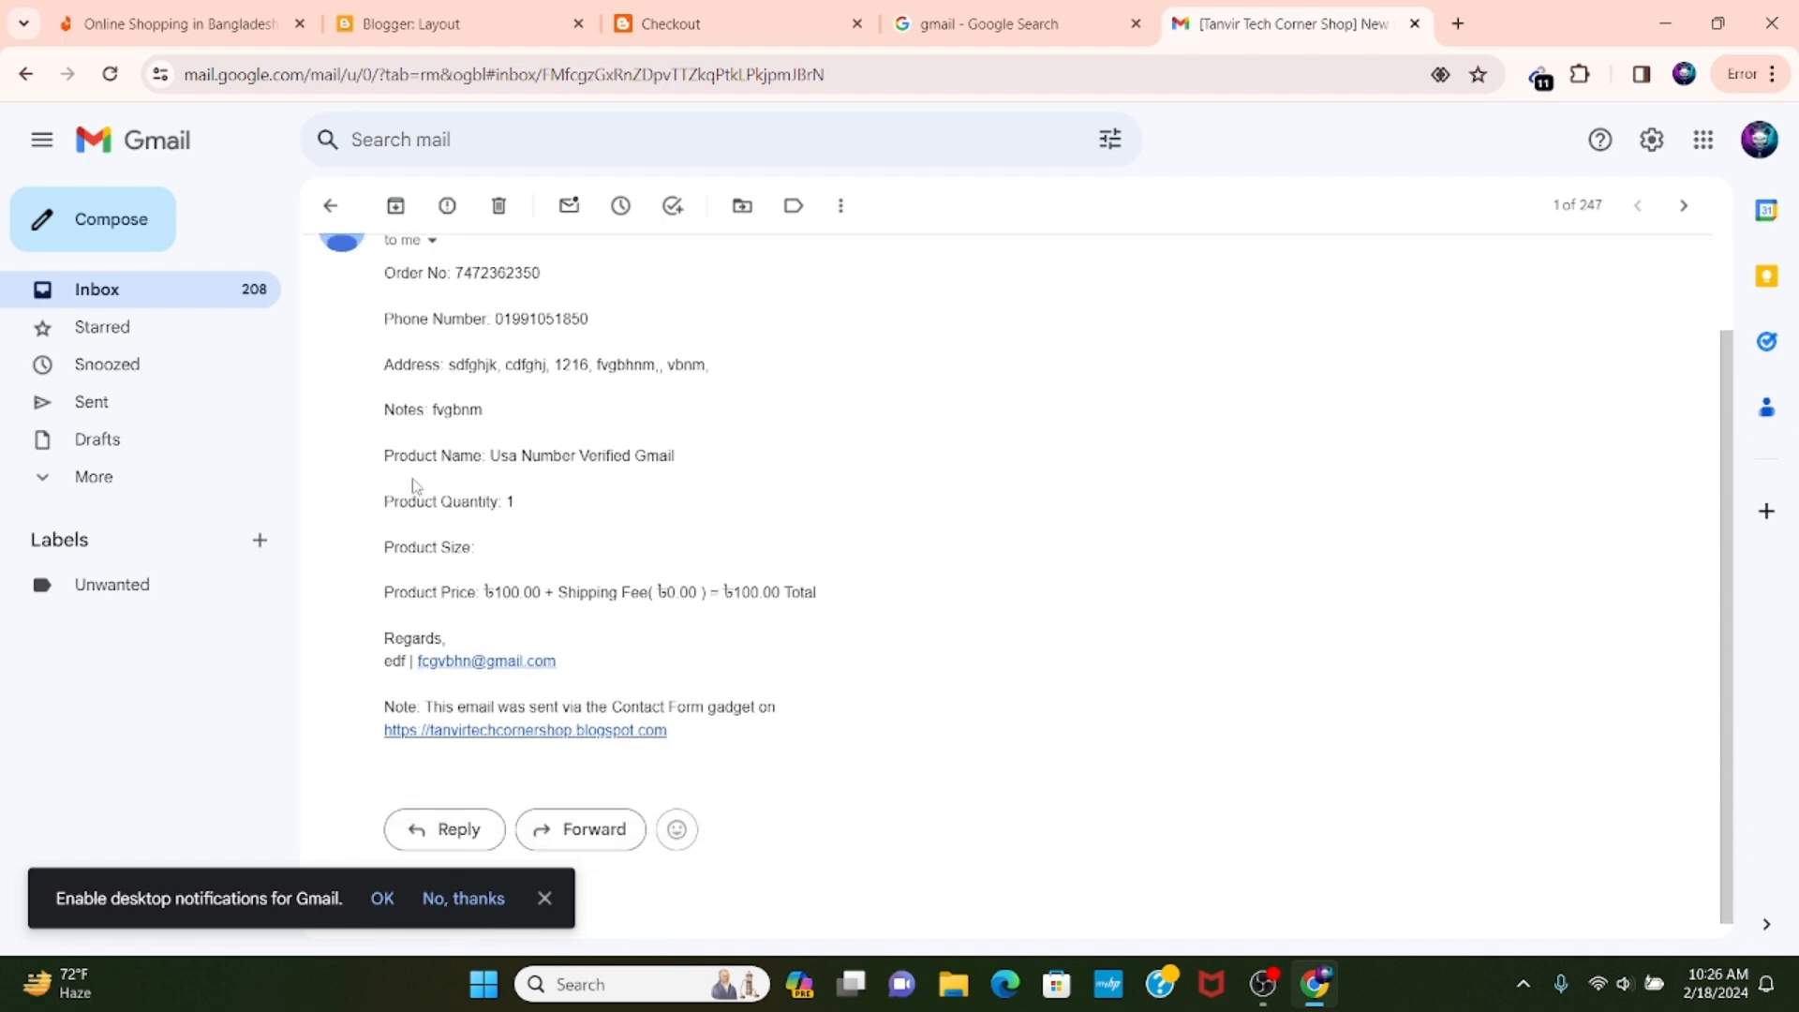
{"action": "scroll", "coordinate": [586, 479], "scroll_direction": "down", "scroll_amount": 1}
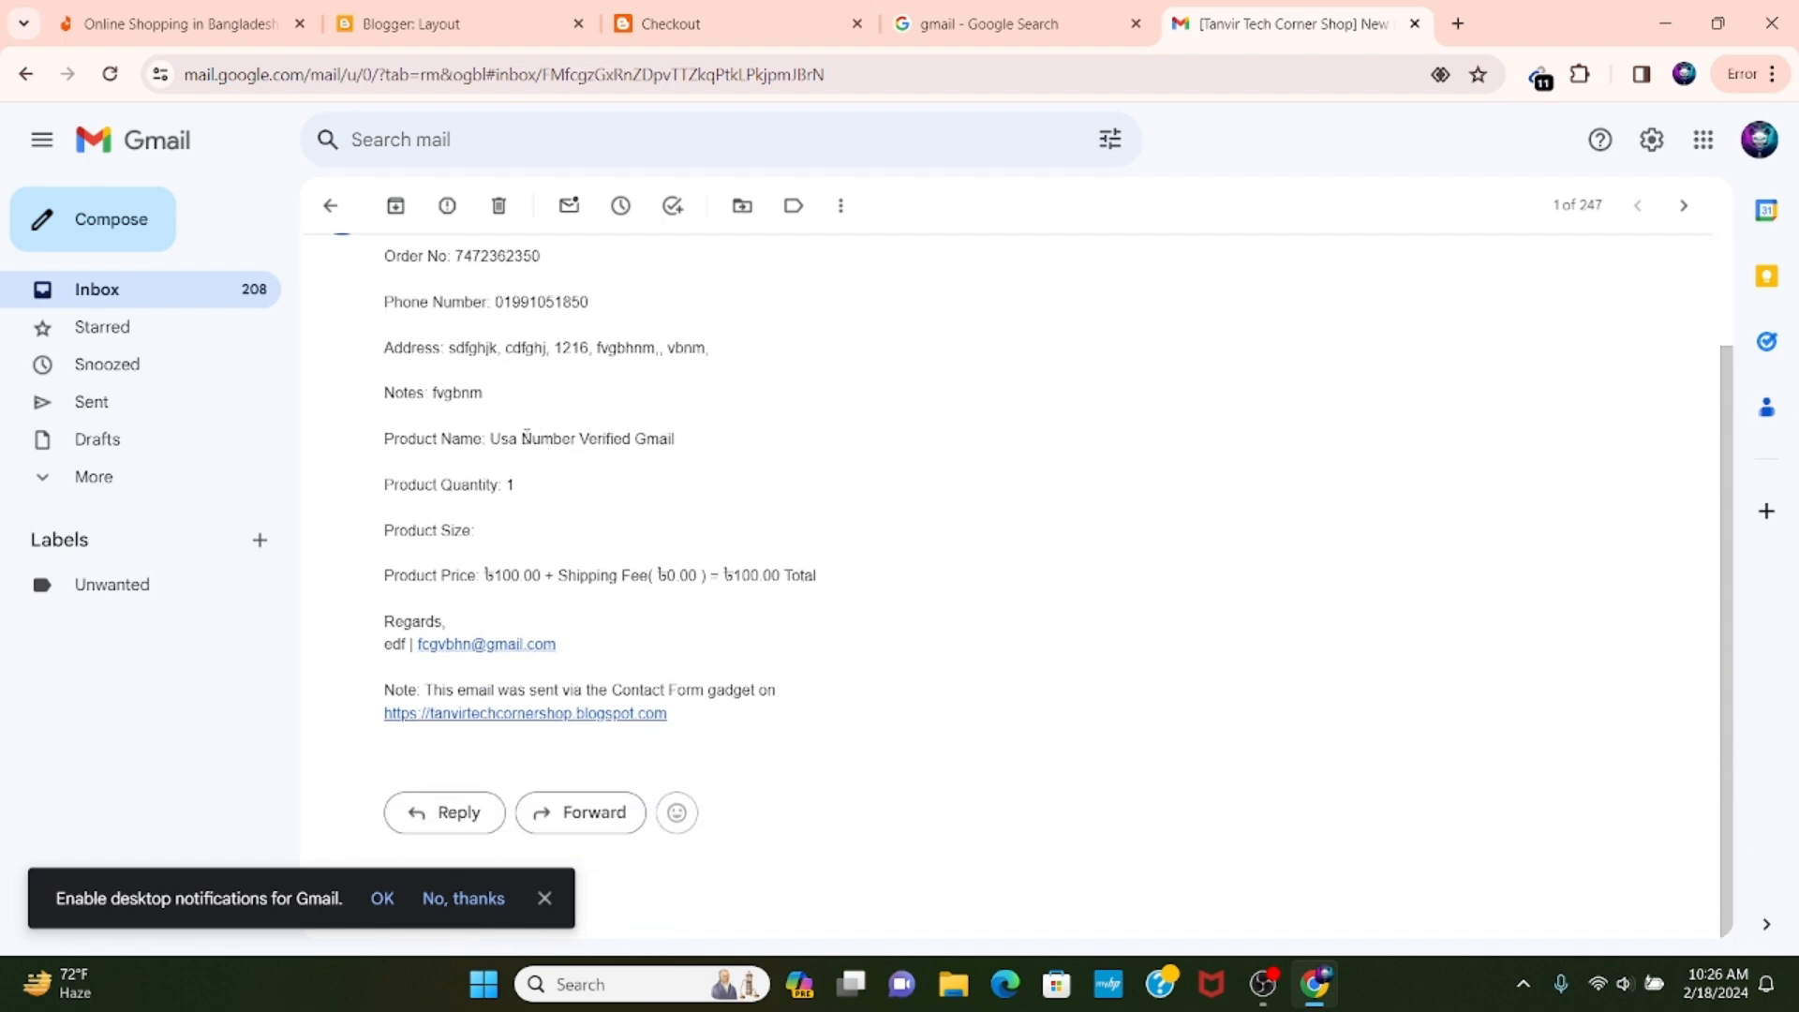
Compare the product name, price and customer e-mail in the Gmail order notification with the details on the checkout confirmation page.
{"action": "left_click_drag", "start_coordinate": [491, 438], "coordinate": [701, 458]}
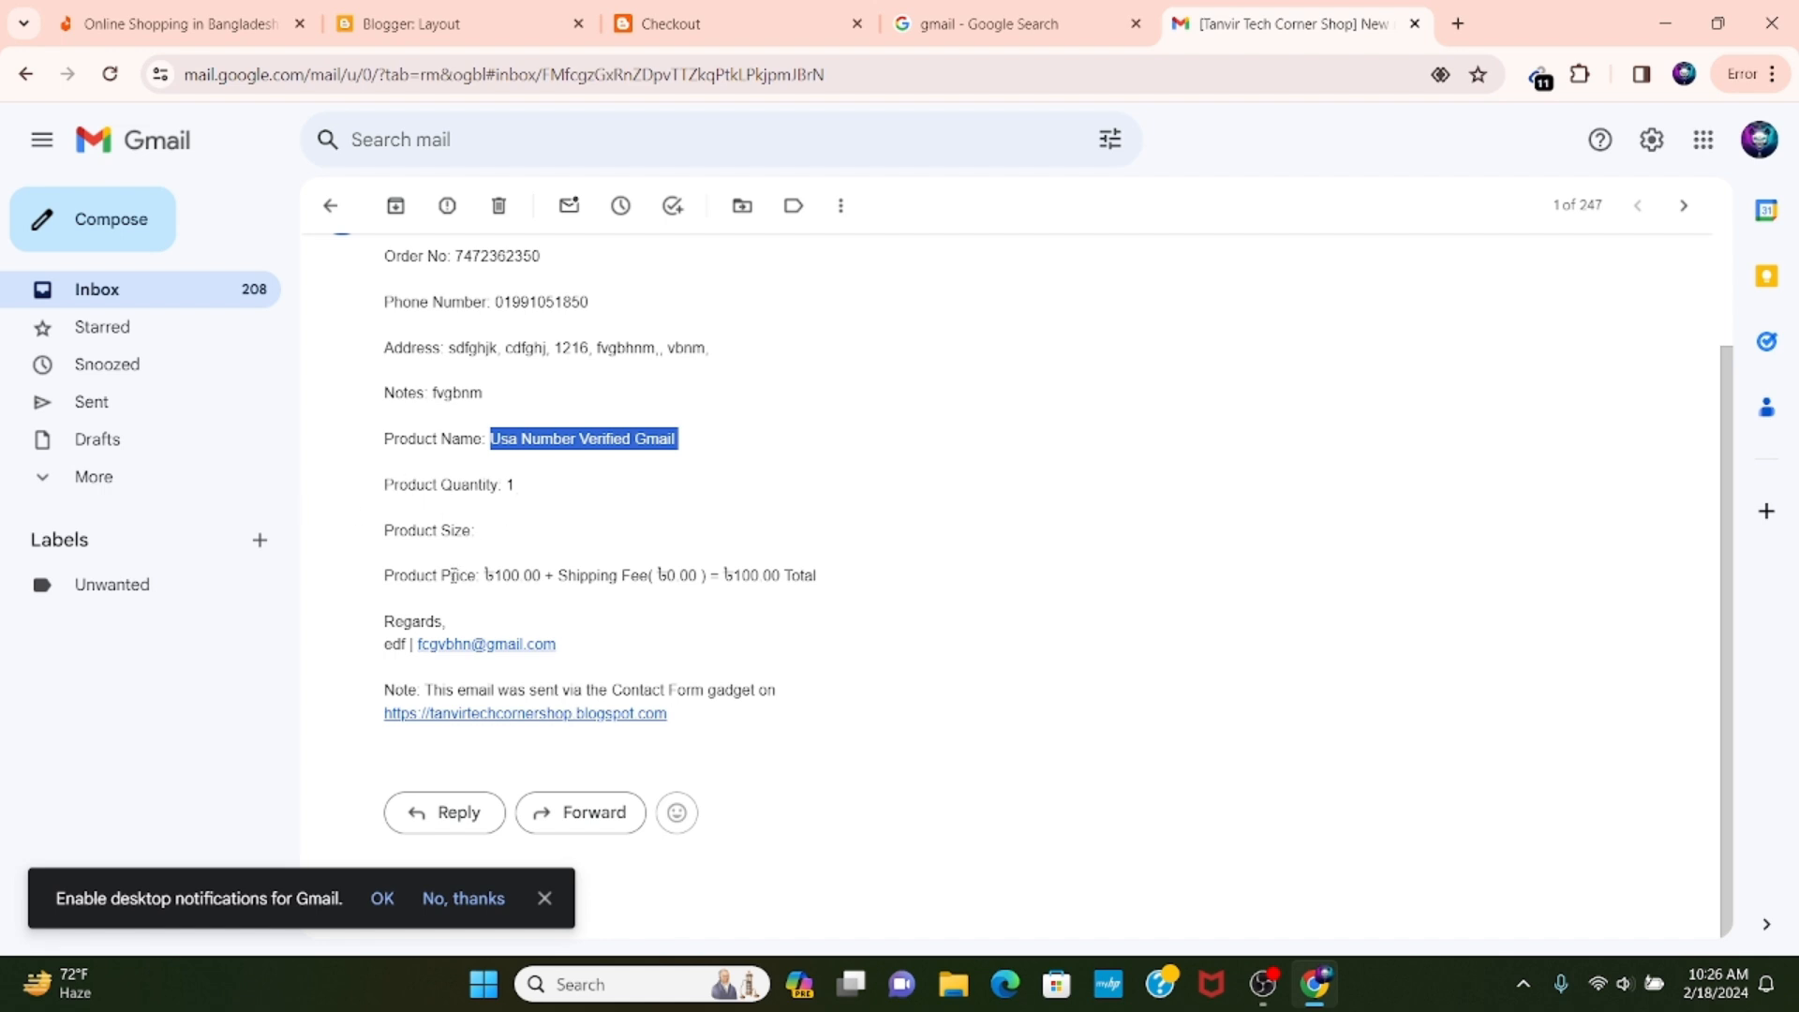
{"action": "left_click_drag", "start_coordinate": [394, 576], "coordinate": [675, 562]}
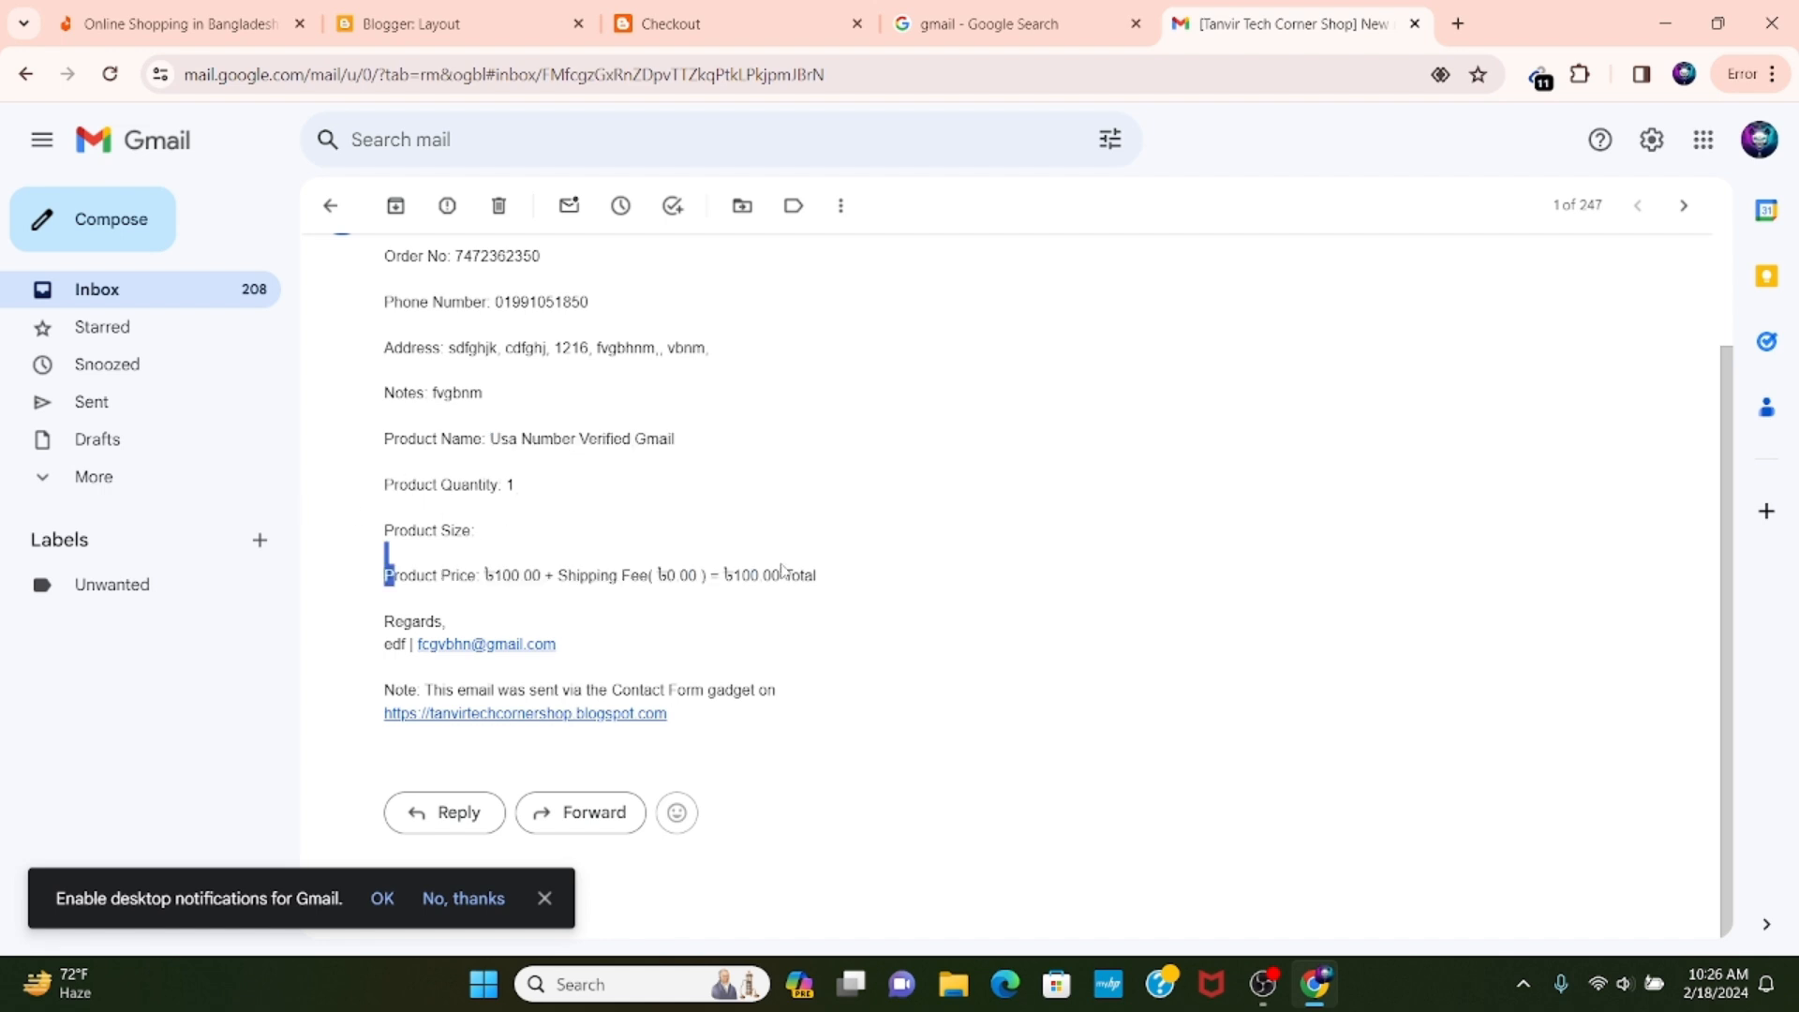
{"action": "left_click", "coordinate": [829, 565]}
{"action": "left_click", "coordinate": [687, 18]}
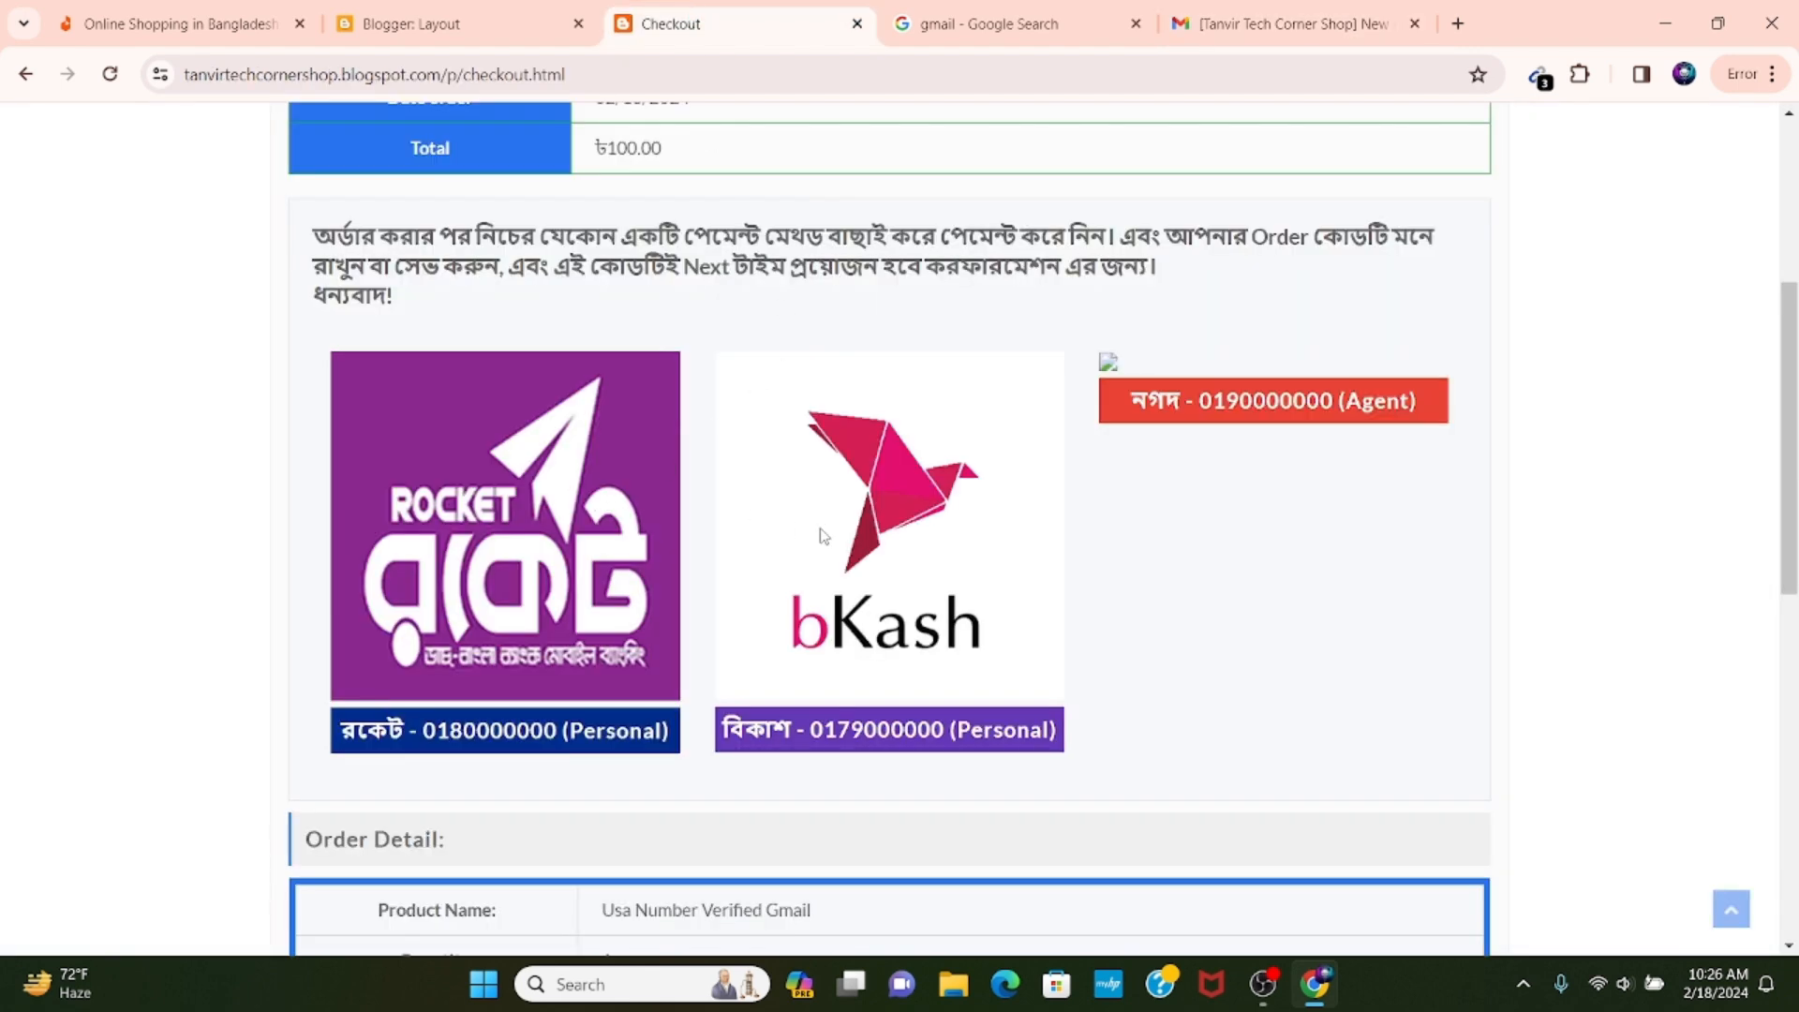
{"action": "scroll", "coordinate": [807, 497], "scroll_direction": "down", "scroll_amount": 7}
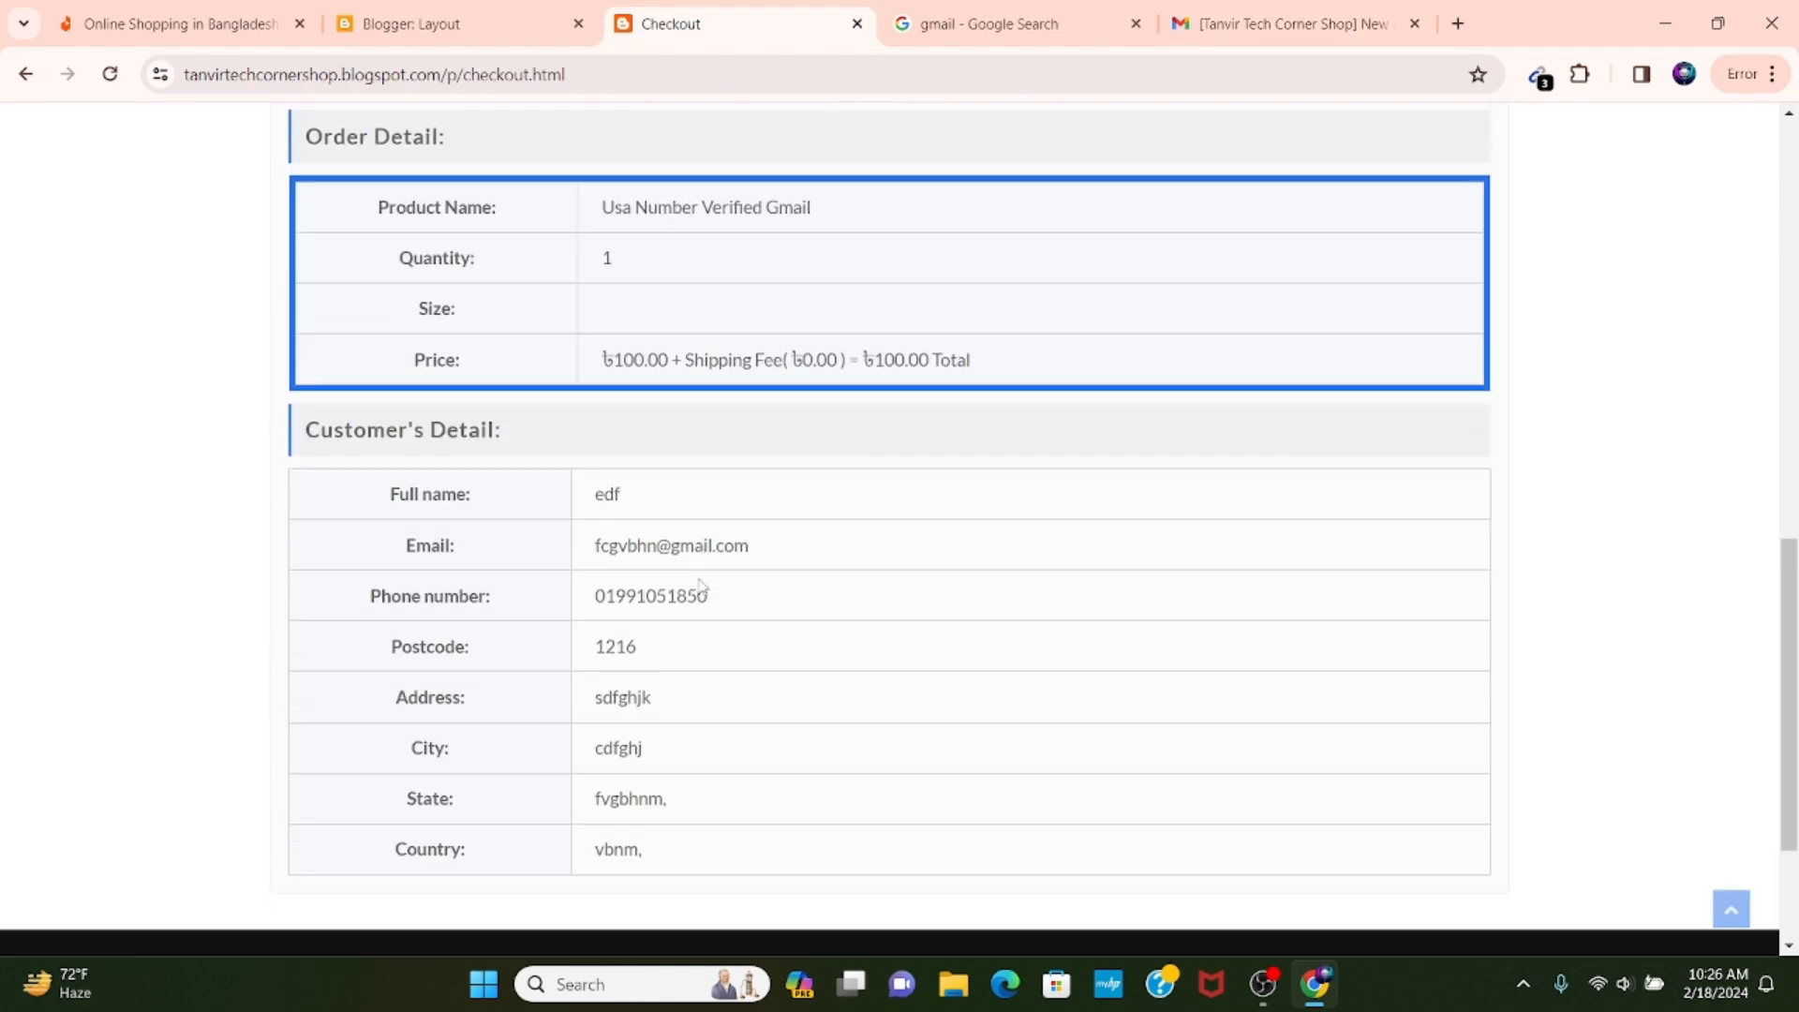
{"action": "left_click_drag", "start_coordinate": [594, 546], "coordinate": [803, 555]}
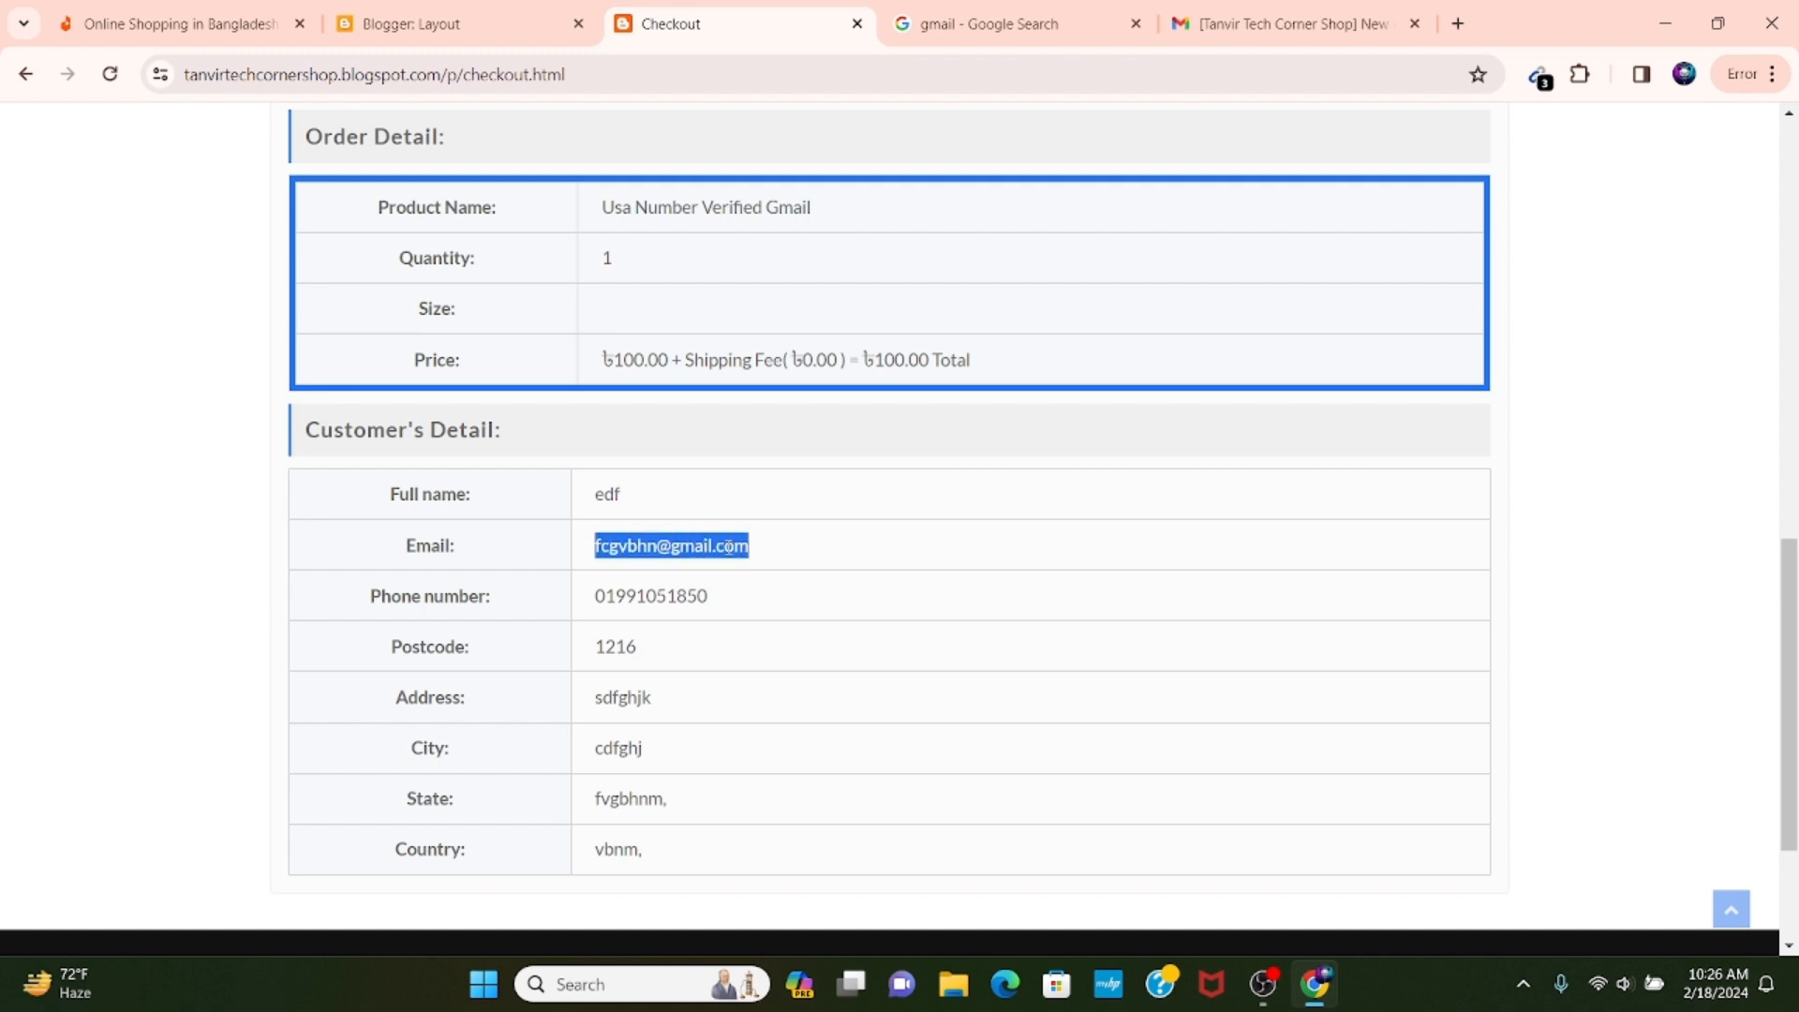
{"action": "left_click", "coordinate": [1293, 24]}
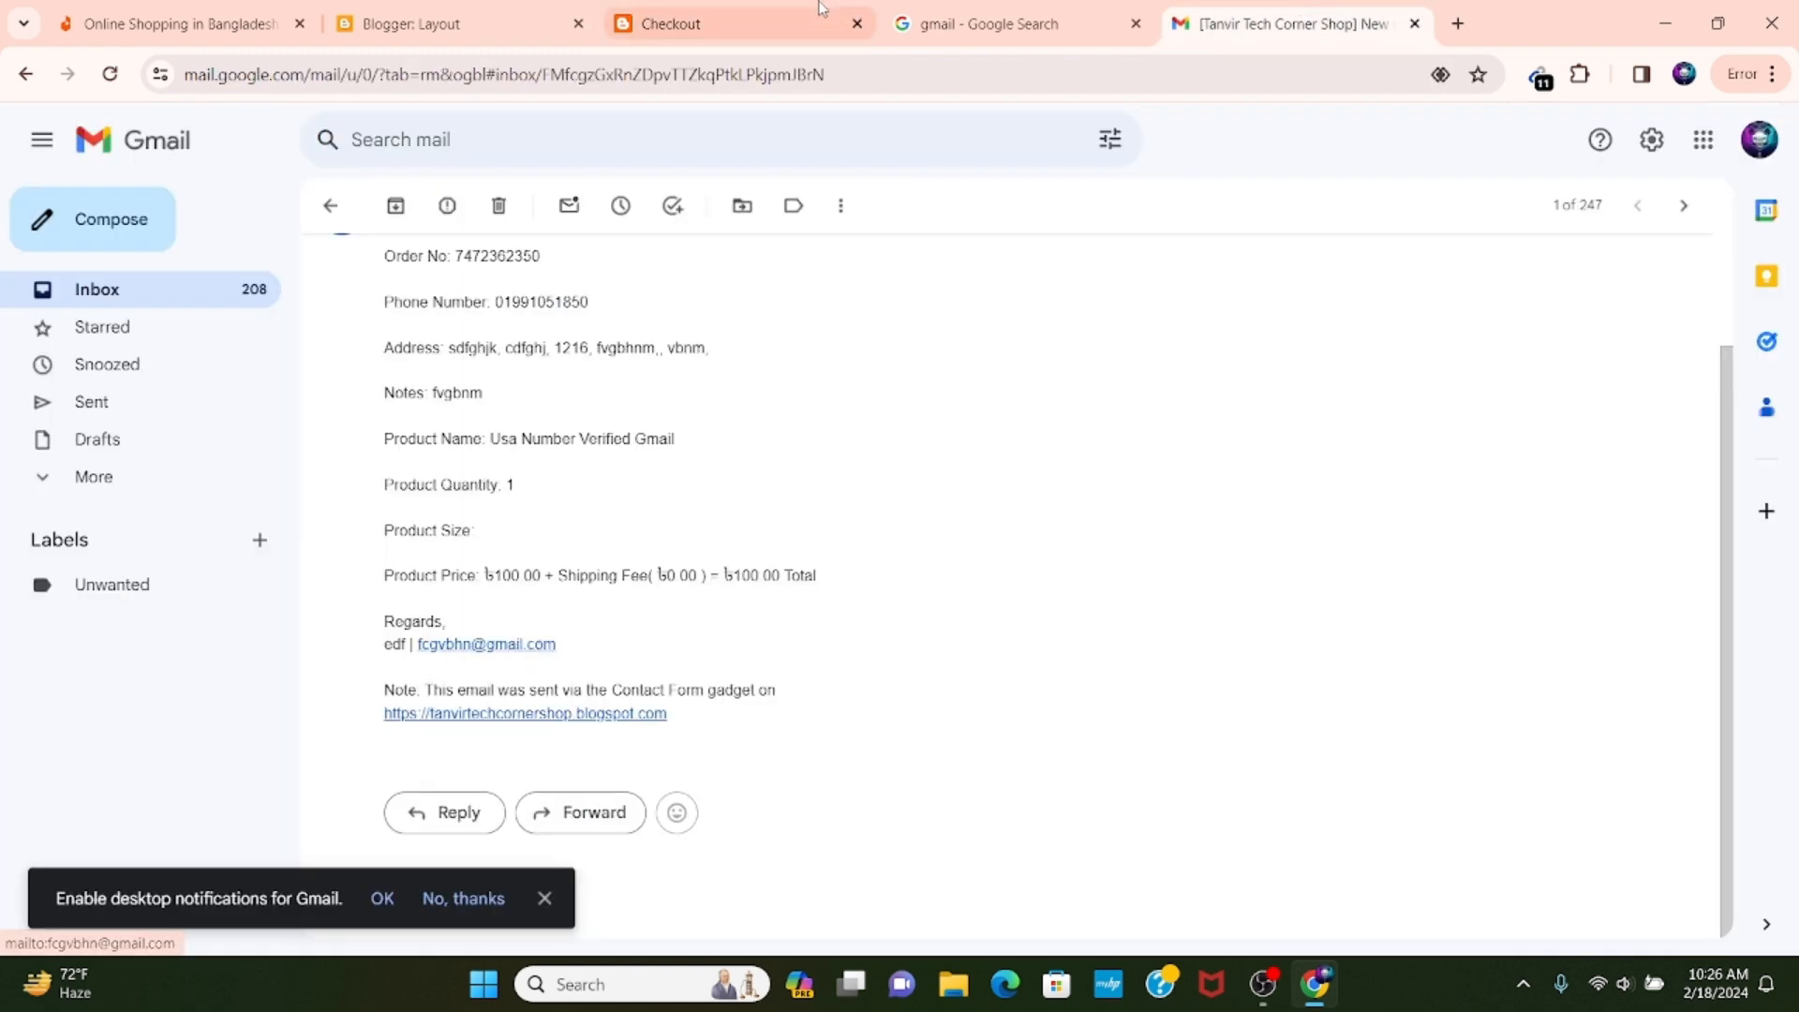
{"action": "left_click", "coordinate": [740, 21]}
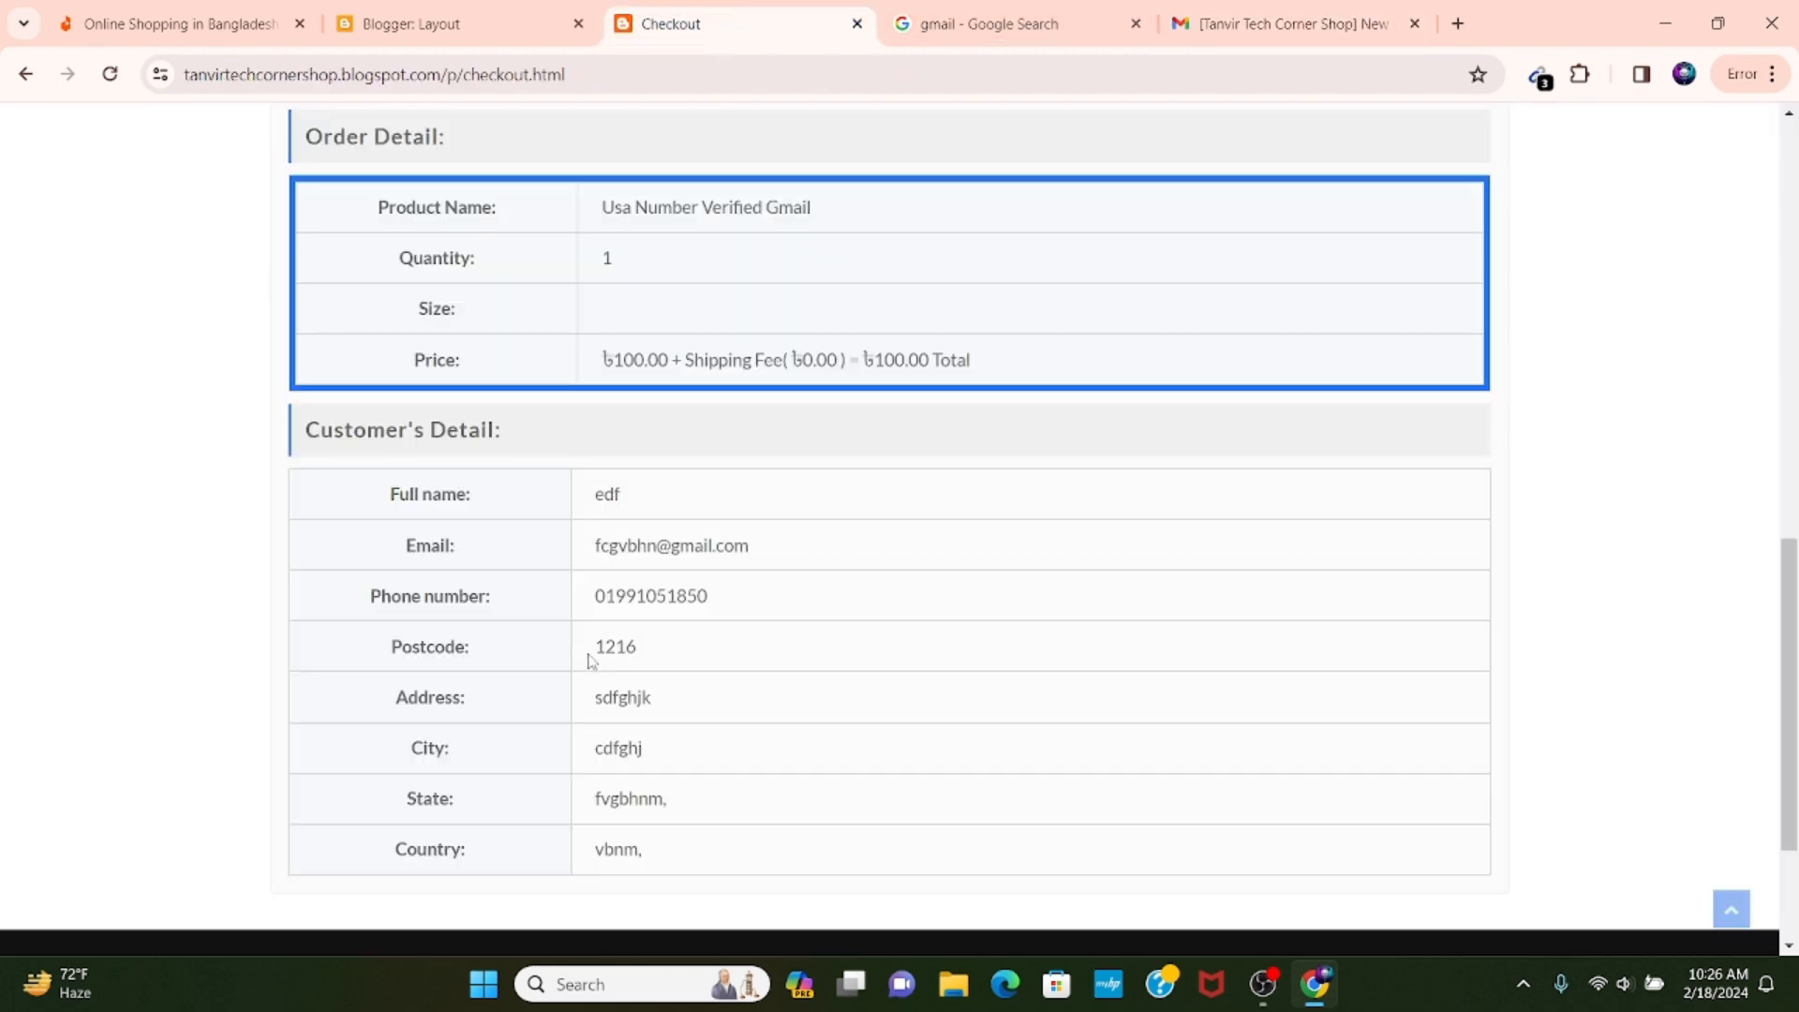
{"action": "left_click_drag", "start_coordinate": [590, 551], "coordinate": [855, 562]}
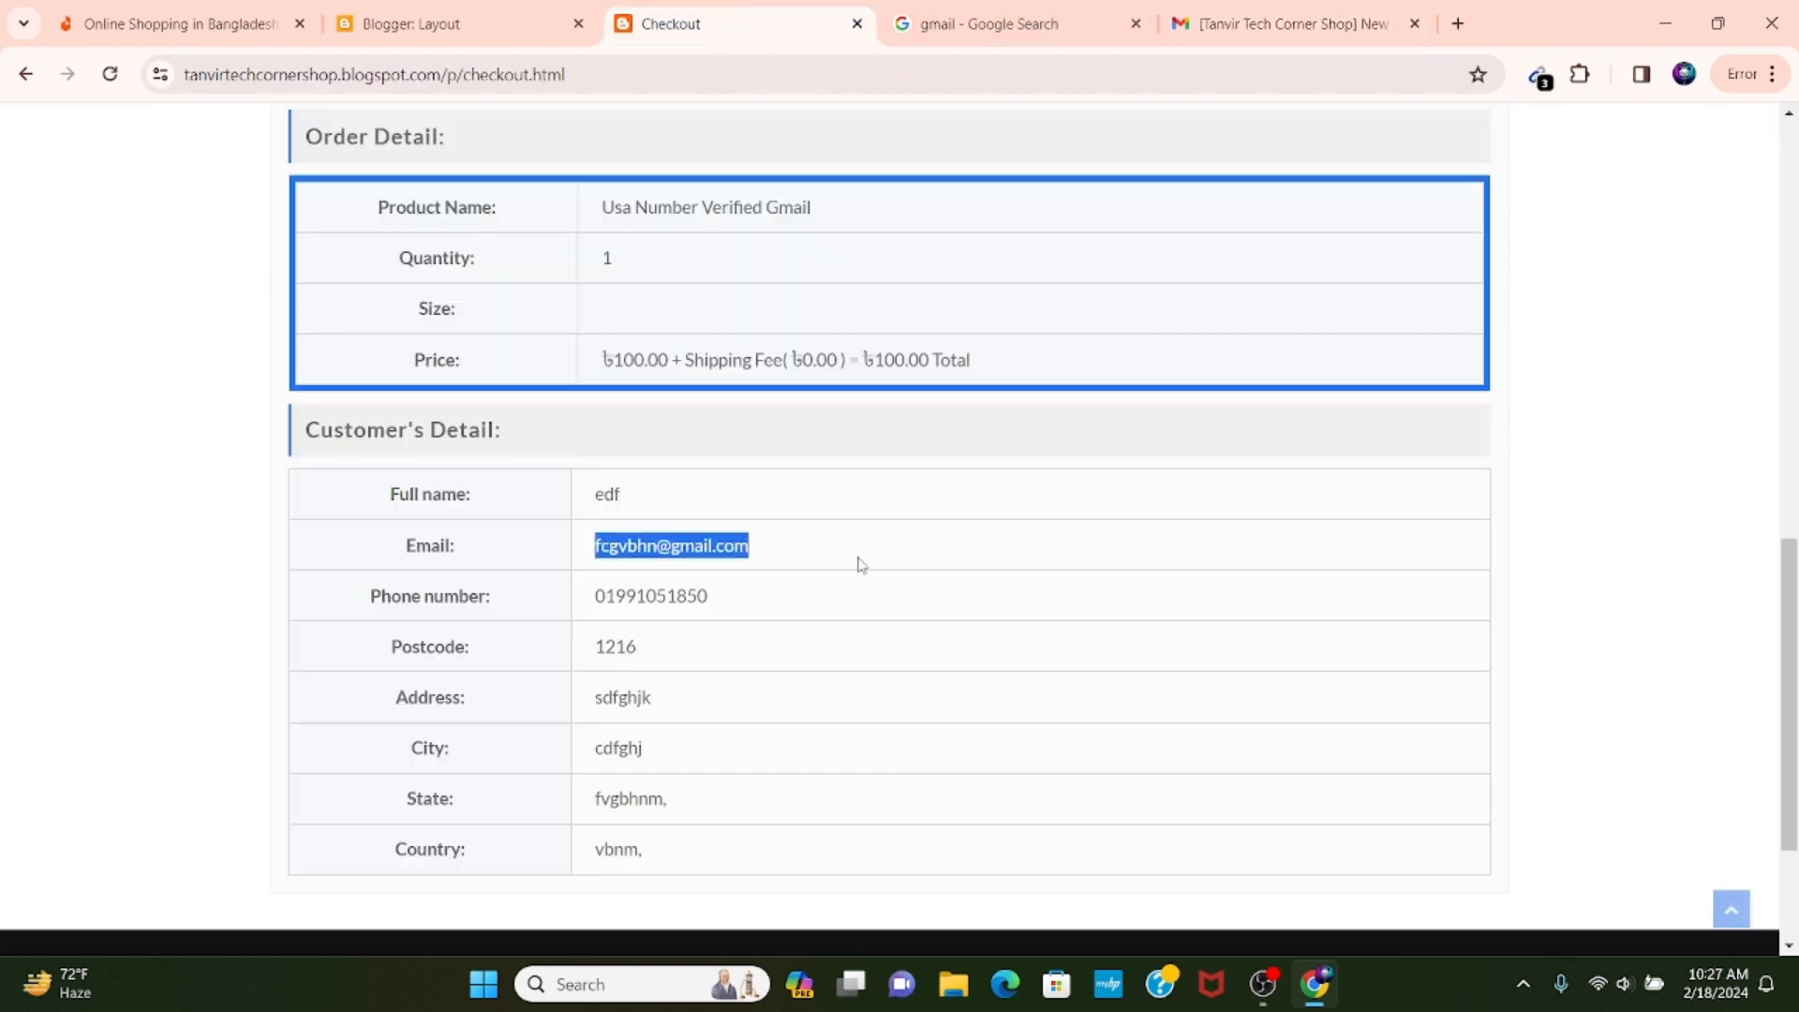
{"action": "left_click", "coordinate": [771, 571]}
Examine the mobile payment options, order details and customer details on the order confirmation page.
{"action": "scroll", "coordinate": [875, 574], "scroll_direction": "down", "scroll_amount": 1}
{"action": "scroll", "coordinate": [874, 574], "scroll_direction": "down", "scroll_amount": 2}
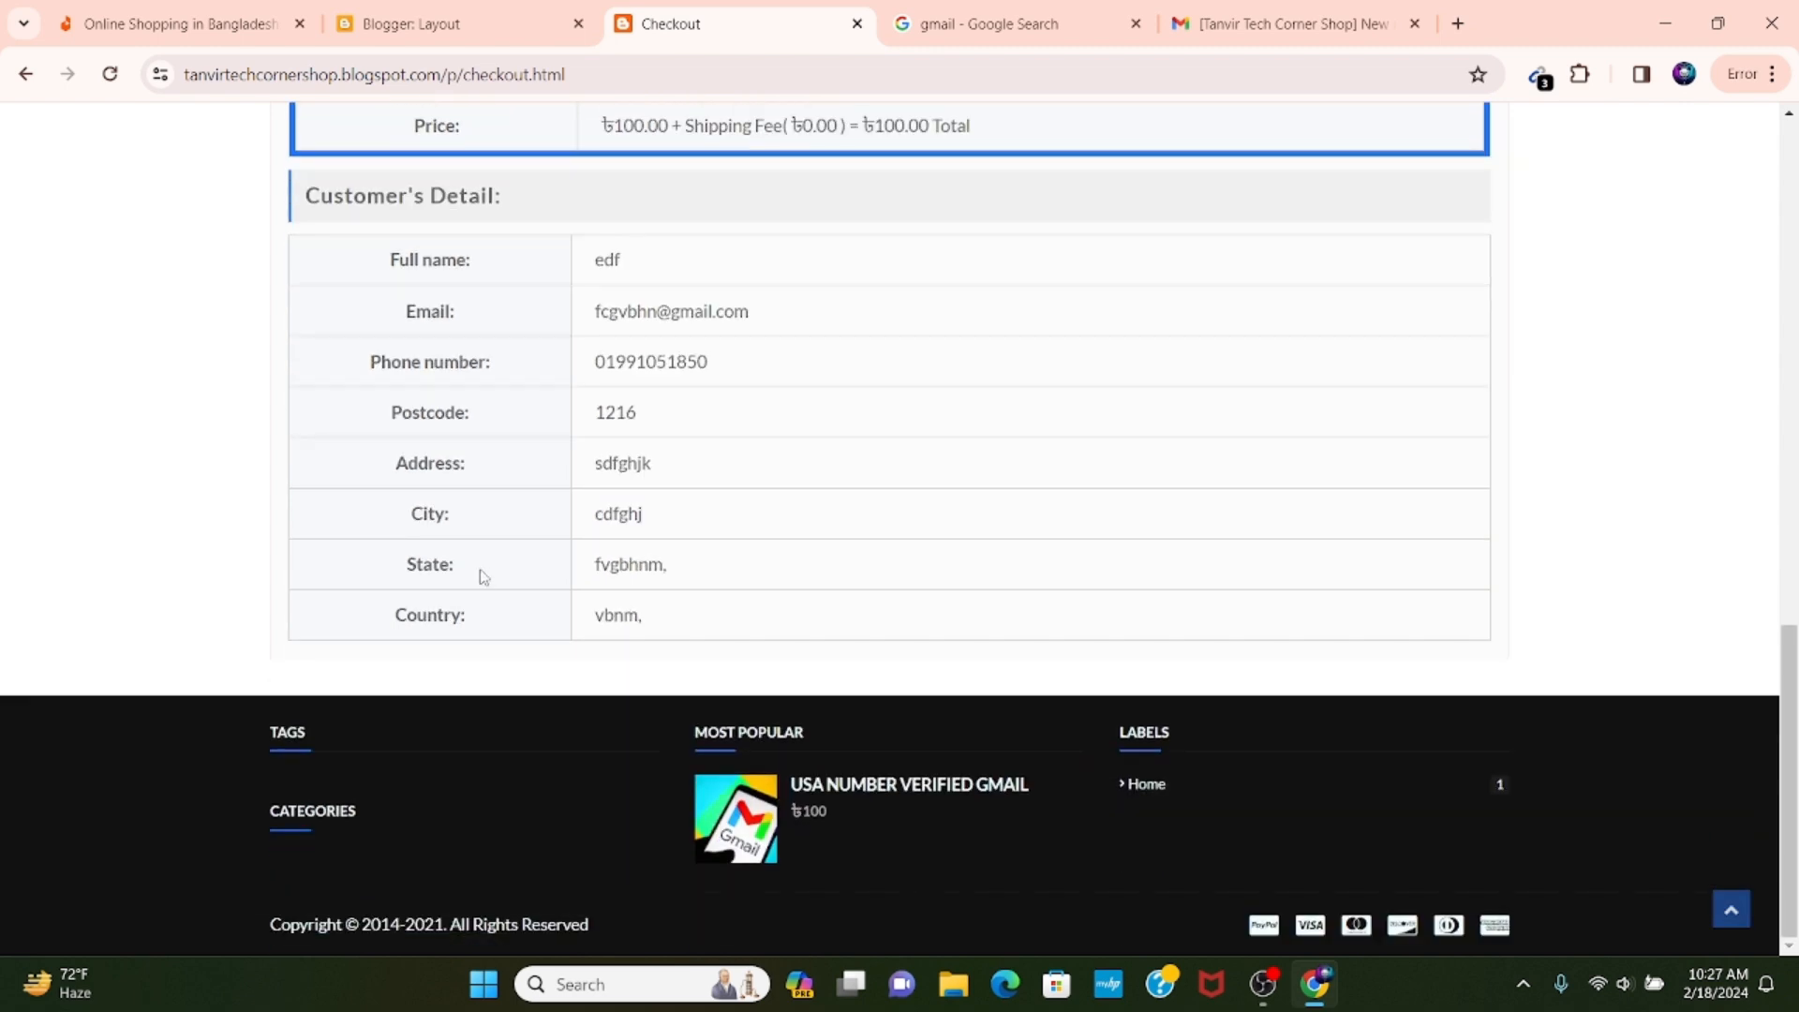
{"action": "scroll", "coordinate": [767, 557], "scroll_direction": "up", "scroll_amount": 6}
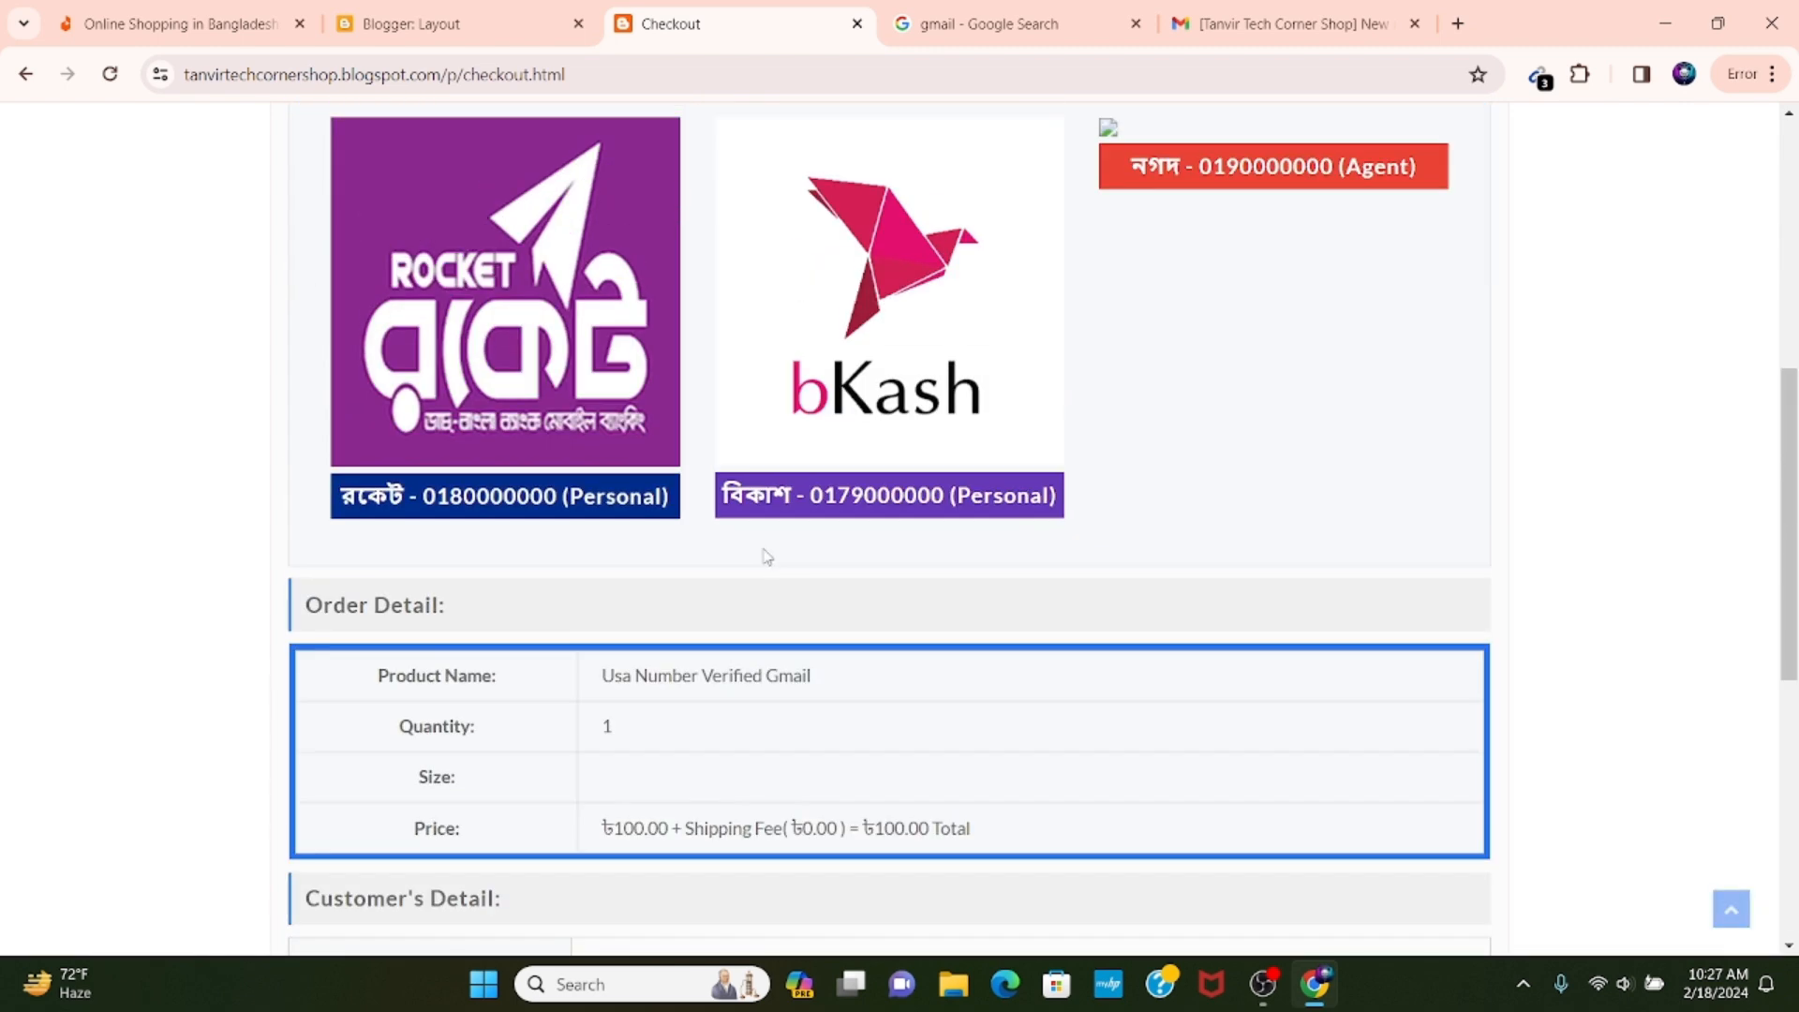
{"action": "scroll", "coordinate": [774, 587], "scroll_direction": "down", "scroll_amount": 3}
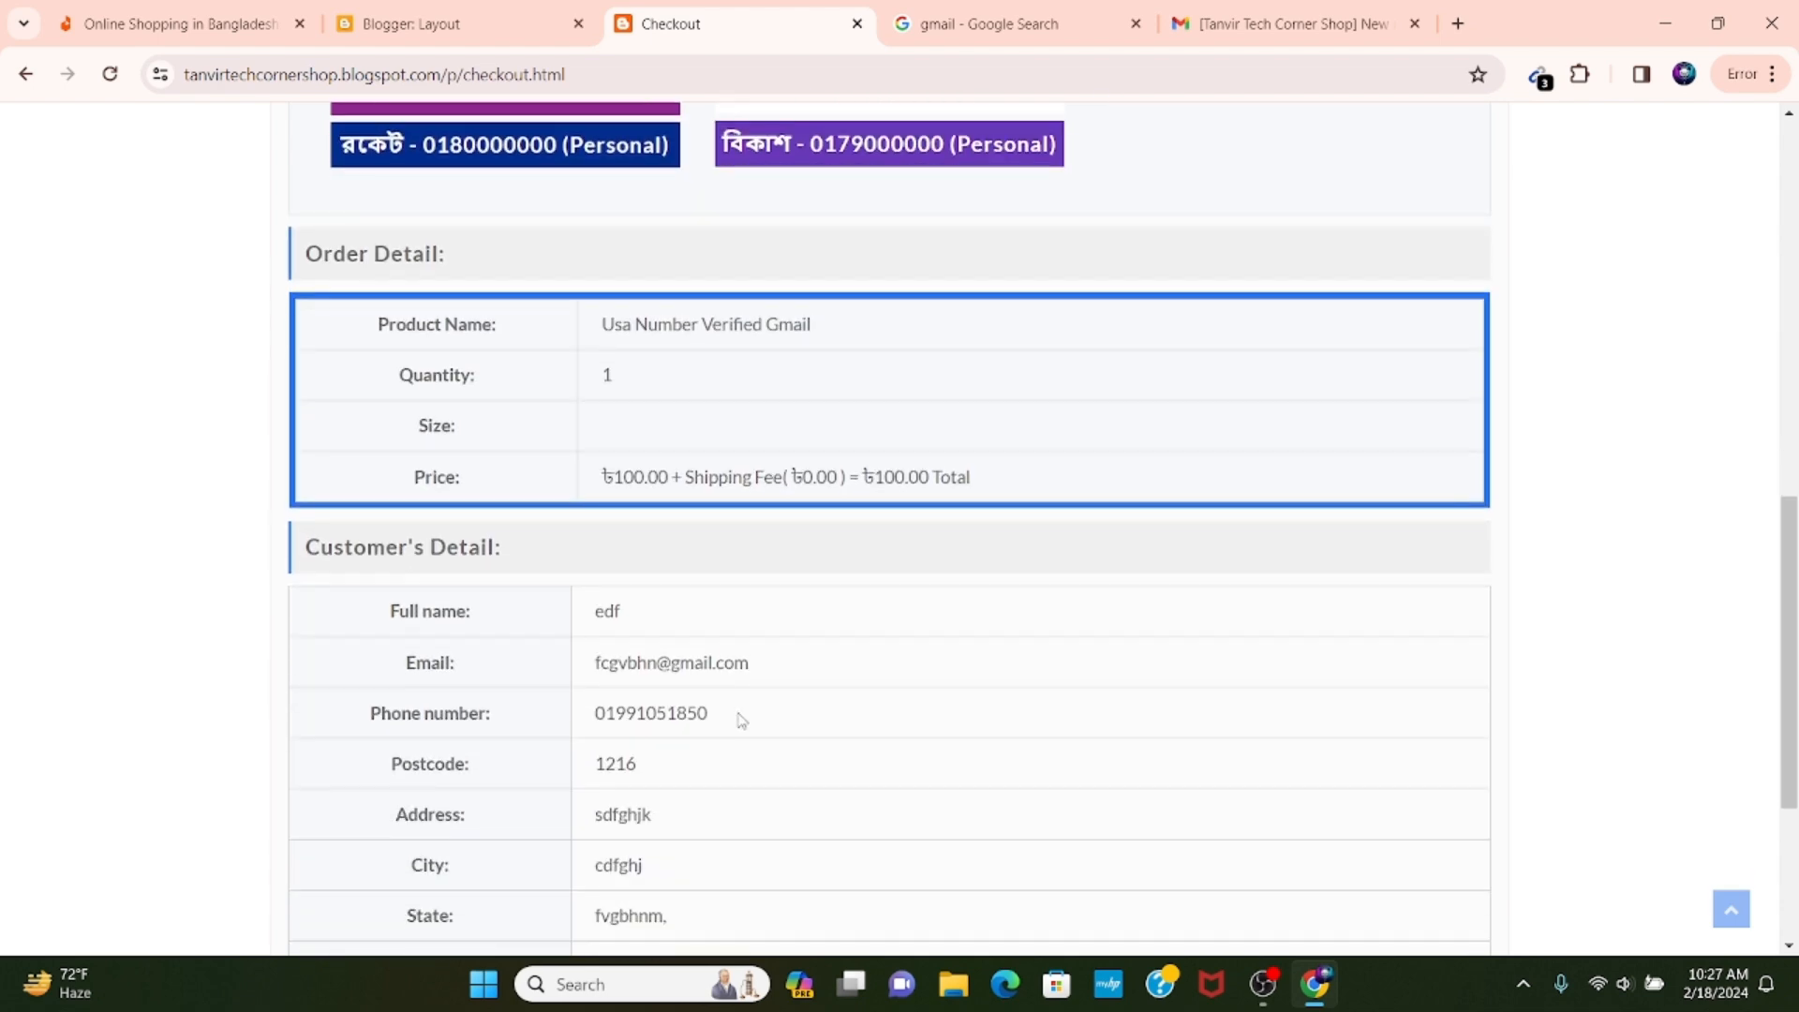
{"action": "scroll", "coordinate": [691, 599], "scroll_direction": "up", "scroll_amount": 5}
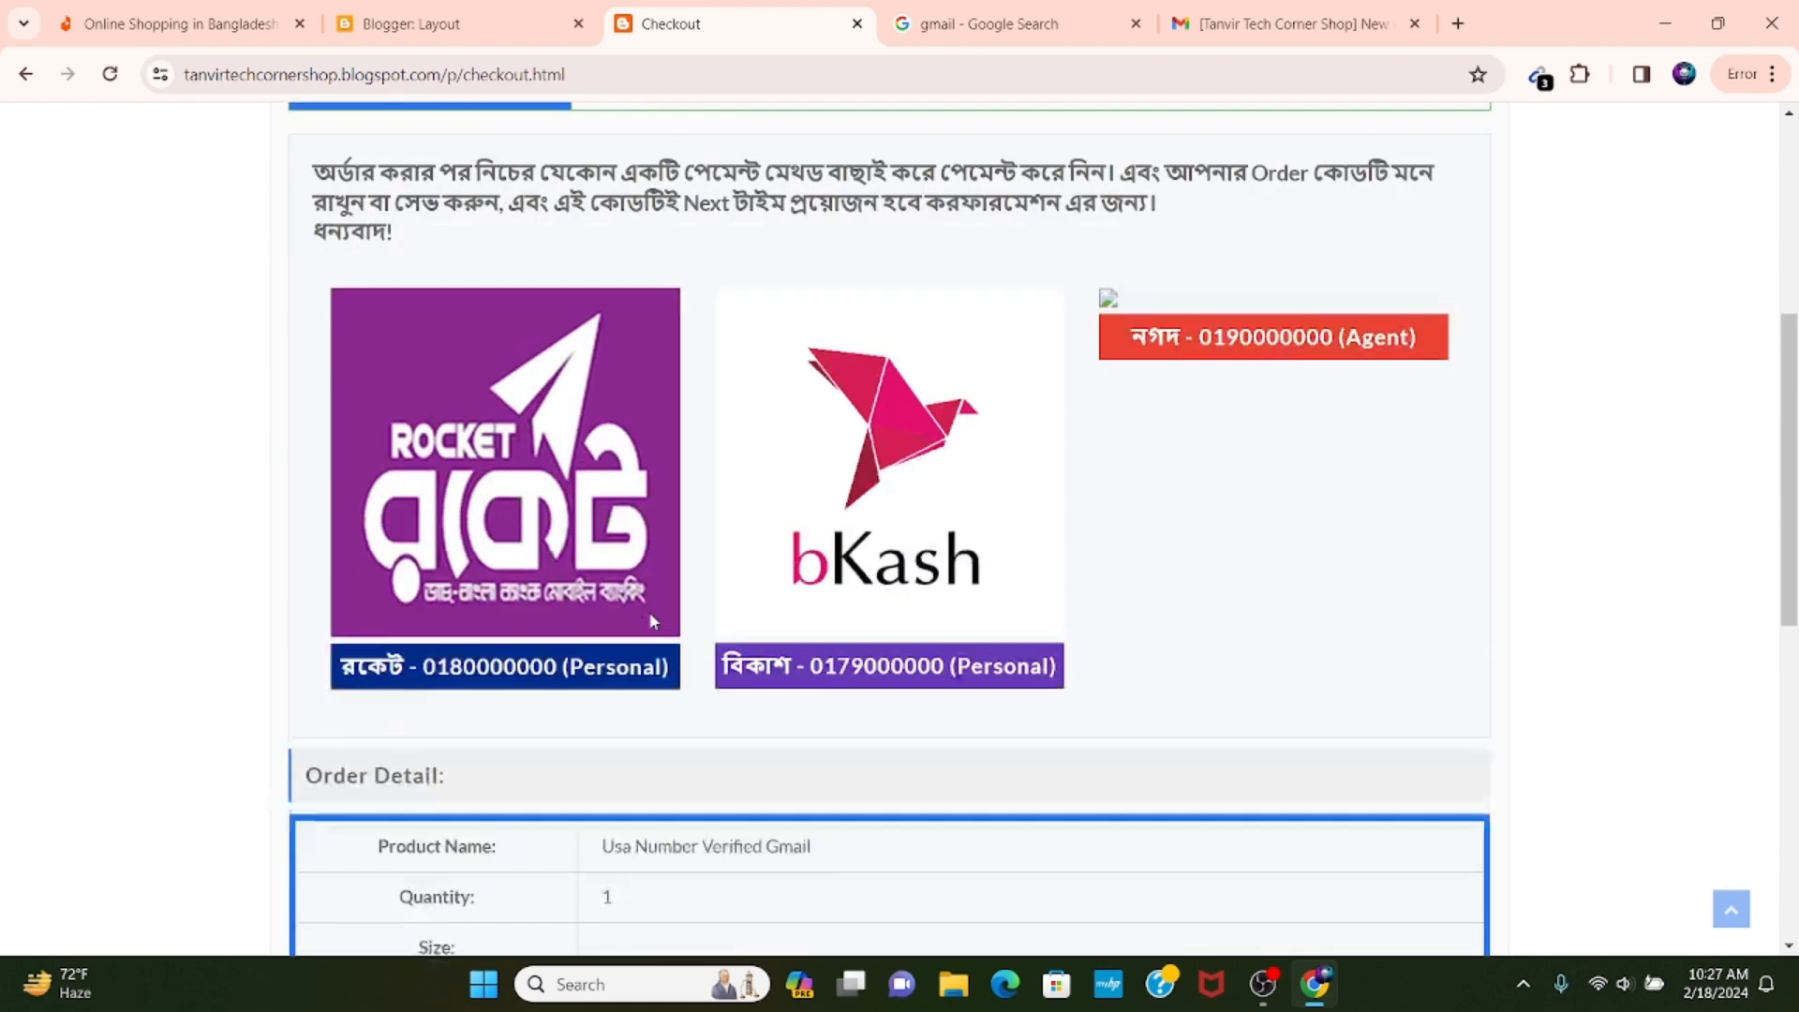
{"action": "scroll", "coordinate": [648, 610], "scroll_direction": "down", "scroll_amount": 4}
{"action": "scroll", "coordinate": [651, 618], "scroll_direction": "down", "scroll_amount": 2}
{"action": "left_click_drag", "start_coordinate": [386, 498], "coordinate": [808, 543]}
Switch to Gmail and review the full new order message, from the sender line to the product price.
{"action": "left_click", "coordinate": [1288, 23]}
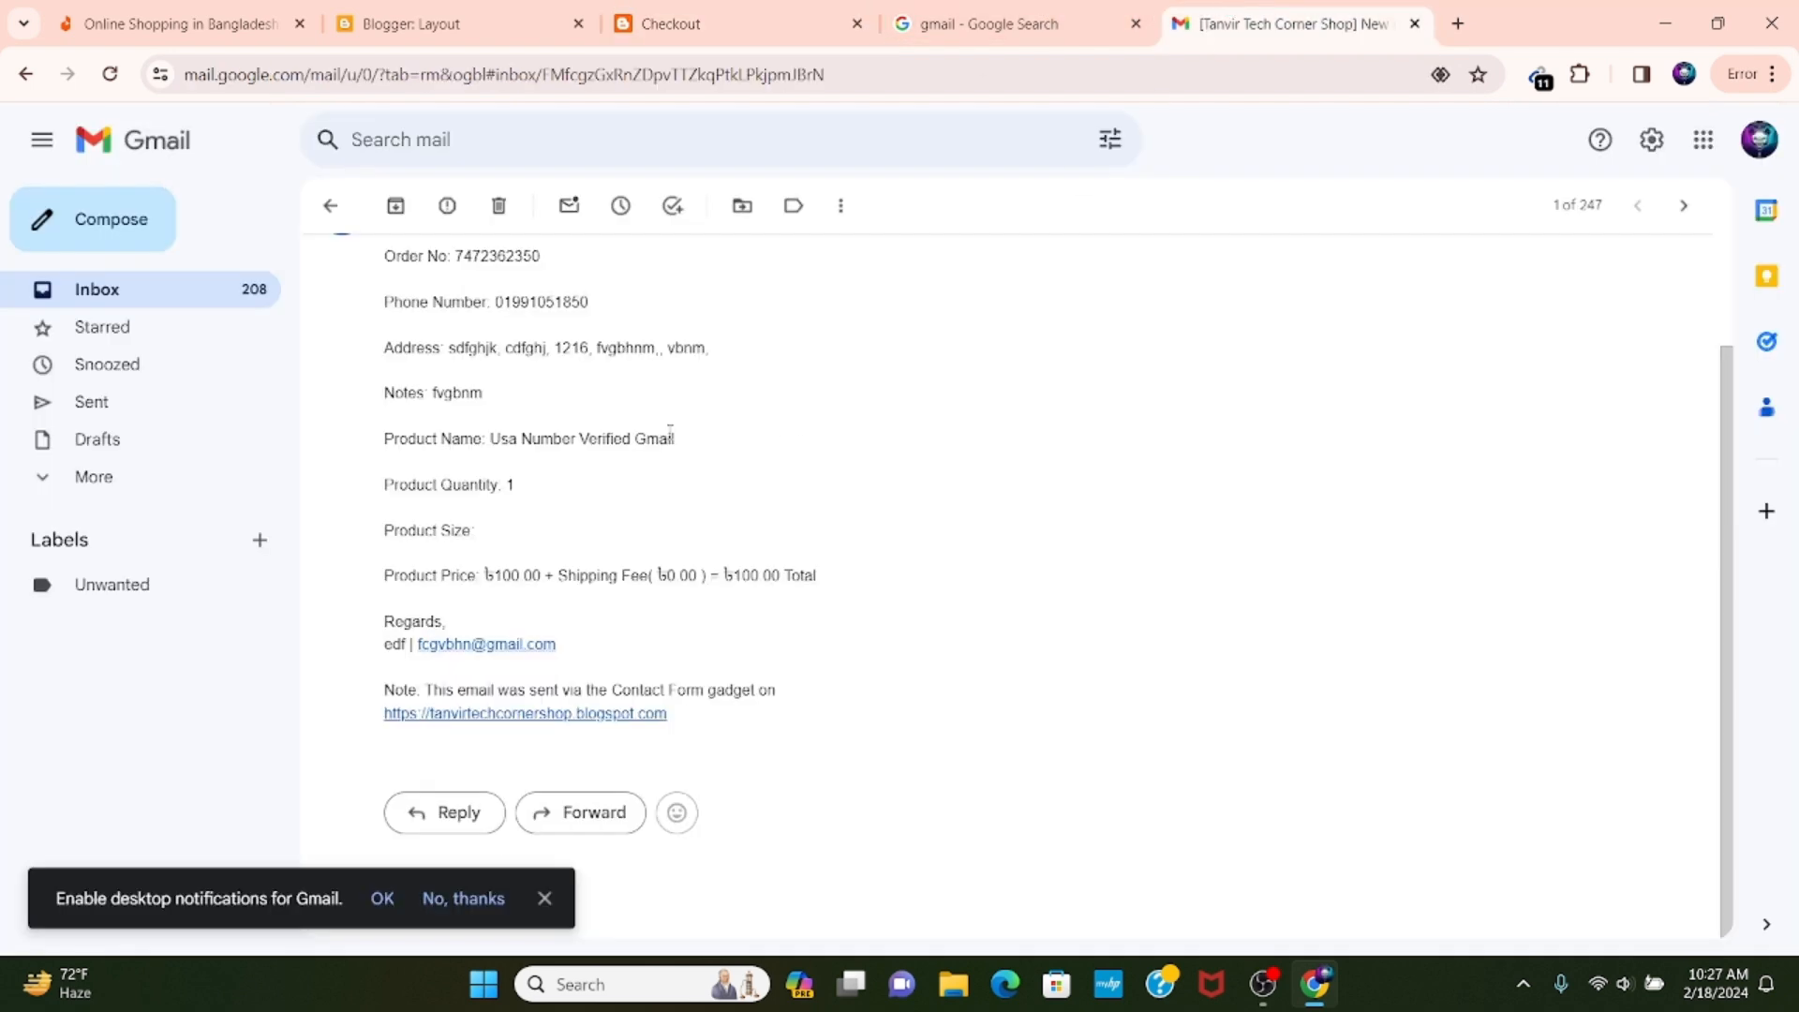
{"action": "scroll", "coordinate": [405, 298], "scroll_direction": "up", "scroll_amount": 2}
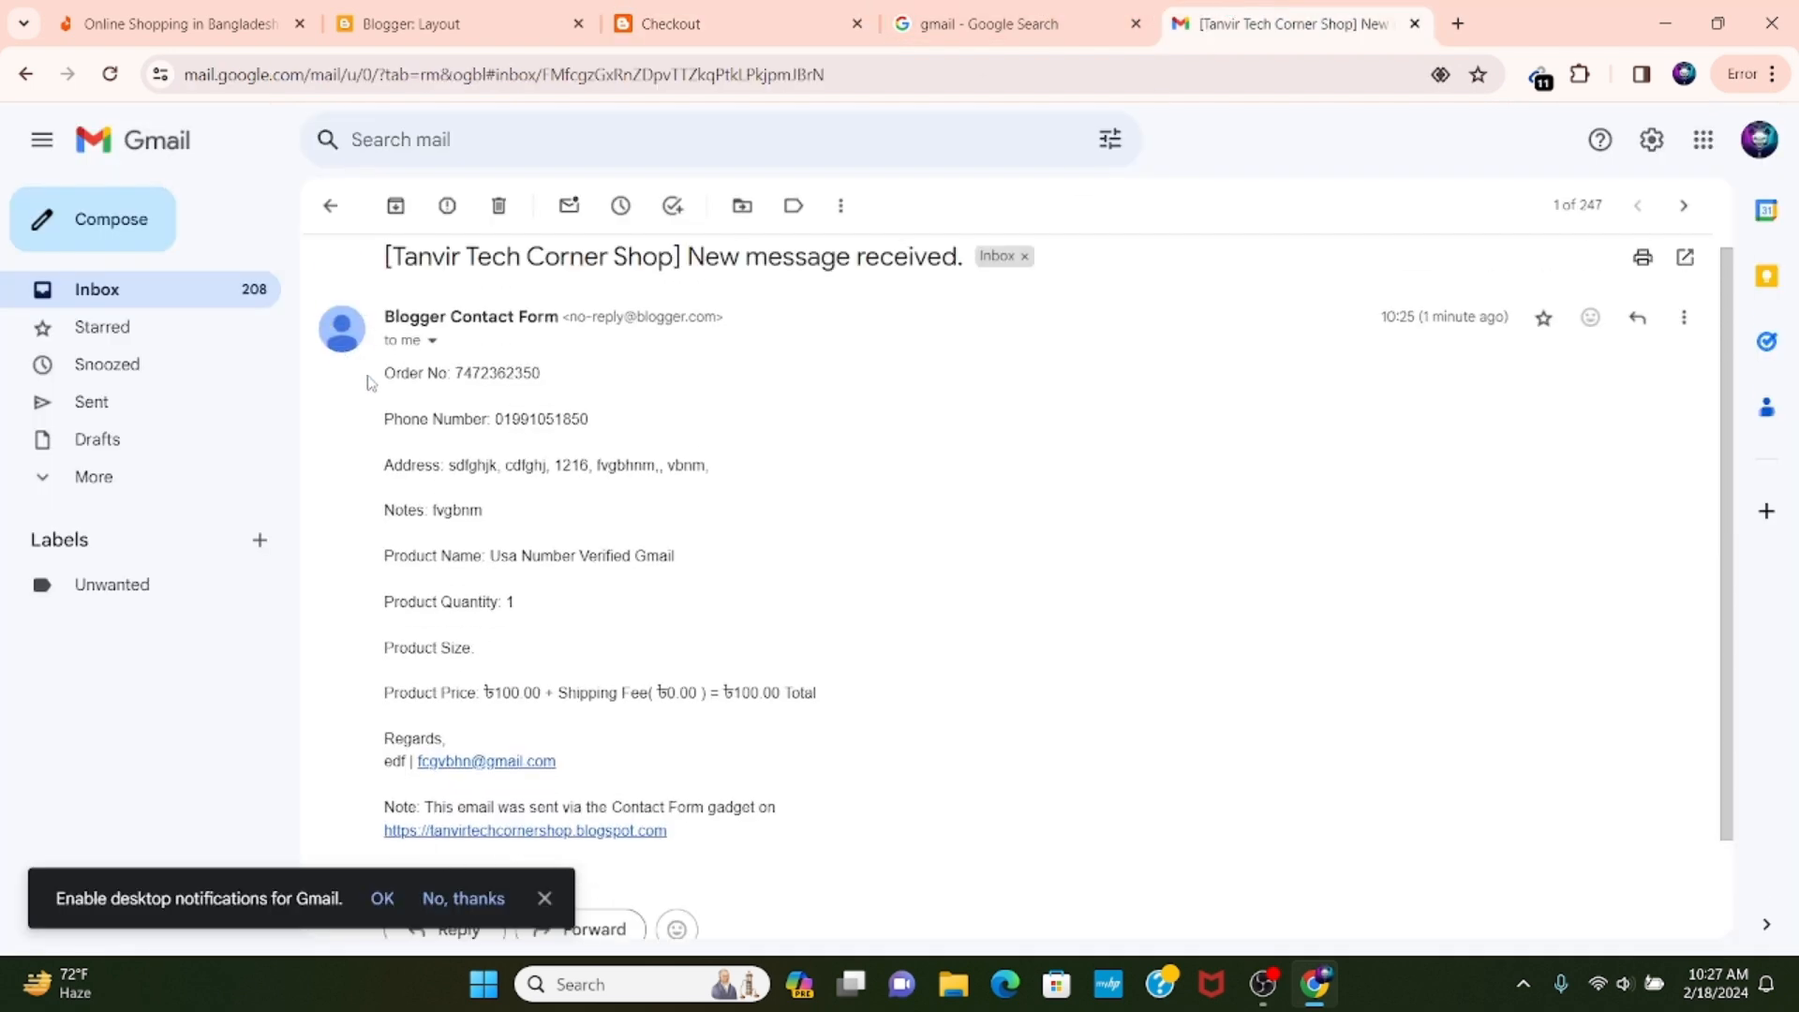
{"action": "left_click_drag", "start_coordinate": [374, 309], "coordinate": [859, 566]}
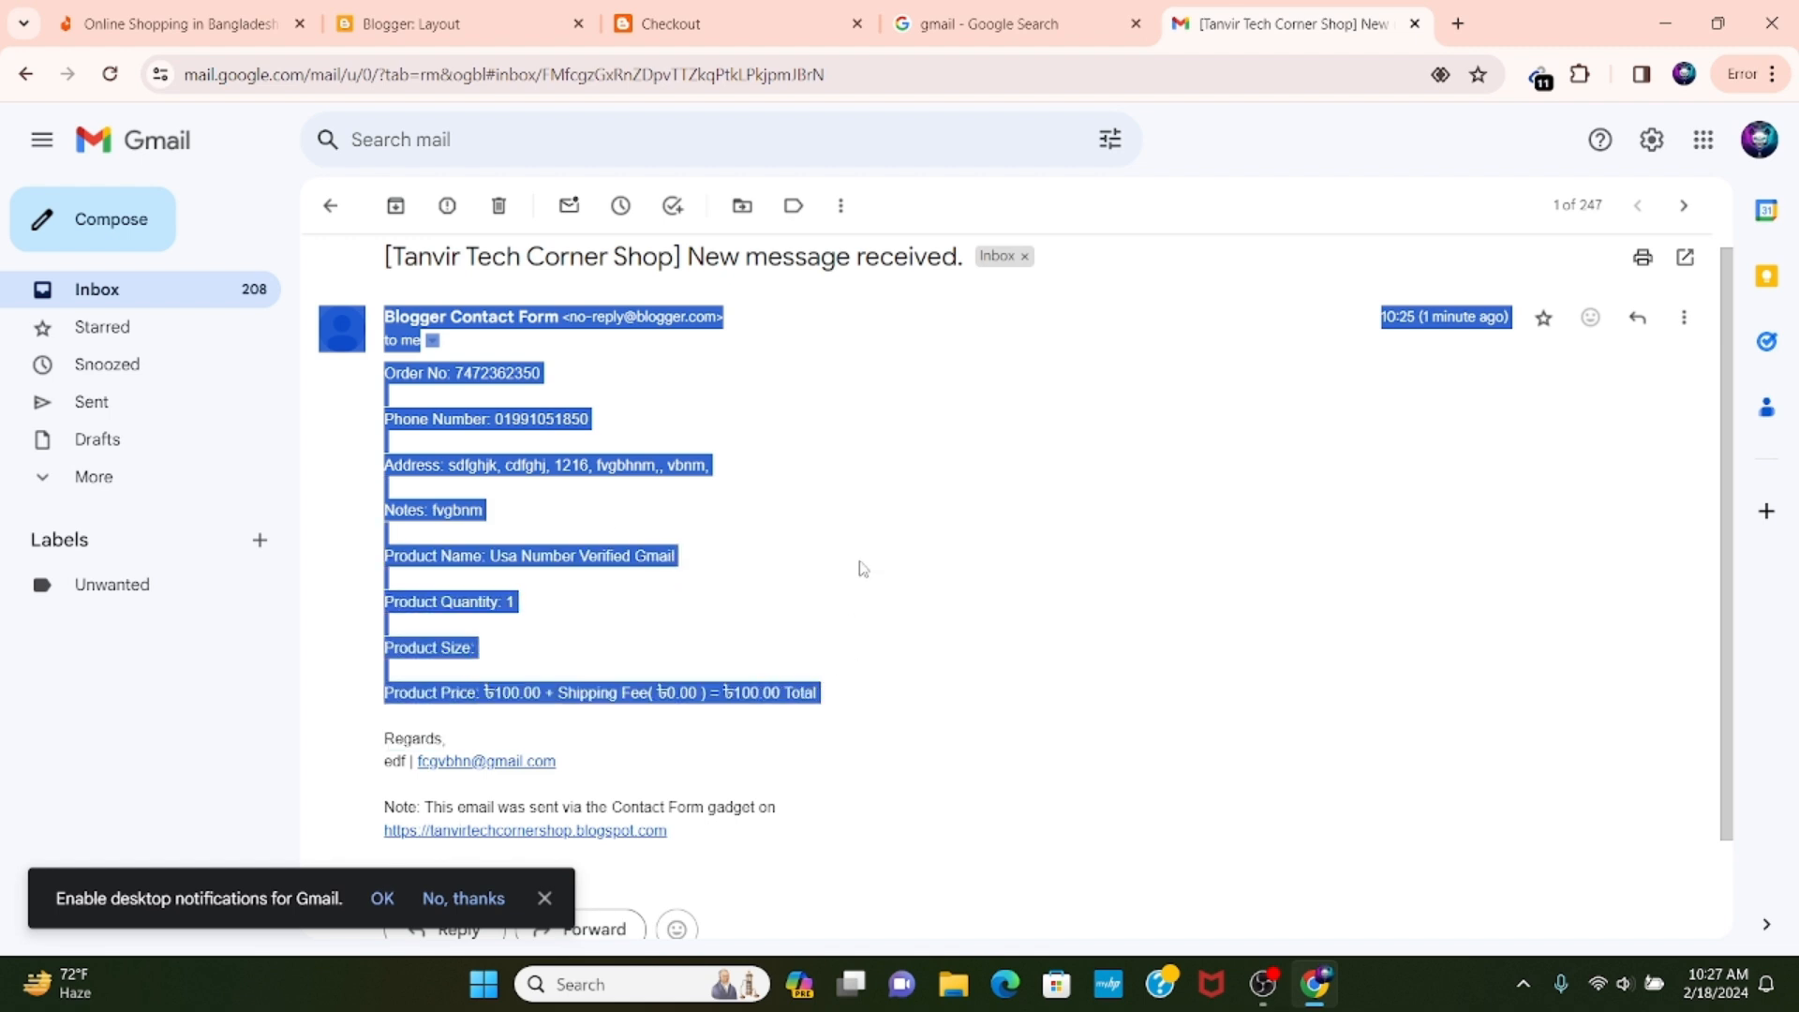
{"action": "left_click", "coordinate": [859, 566]}
{"action": "scroll", "coordinate": [763, 459], "scroll_direction": "up", "scroll_amount": 1}
Return to the shop's checkout confirmation page and examine the payment method in the order summary.
{"action": "left_click", "coordinate": [740, 24]}
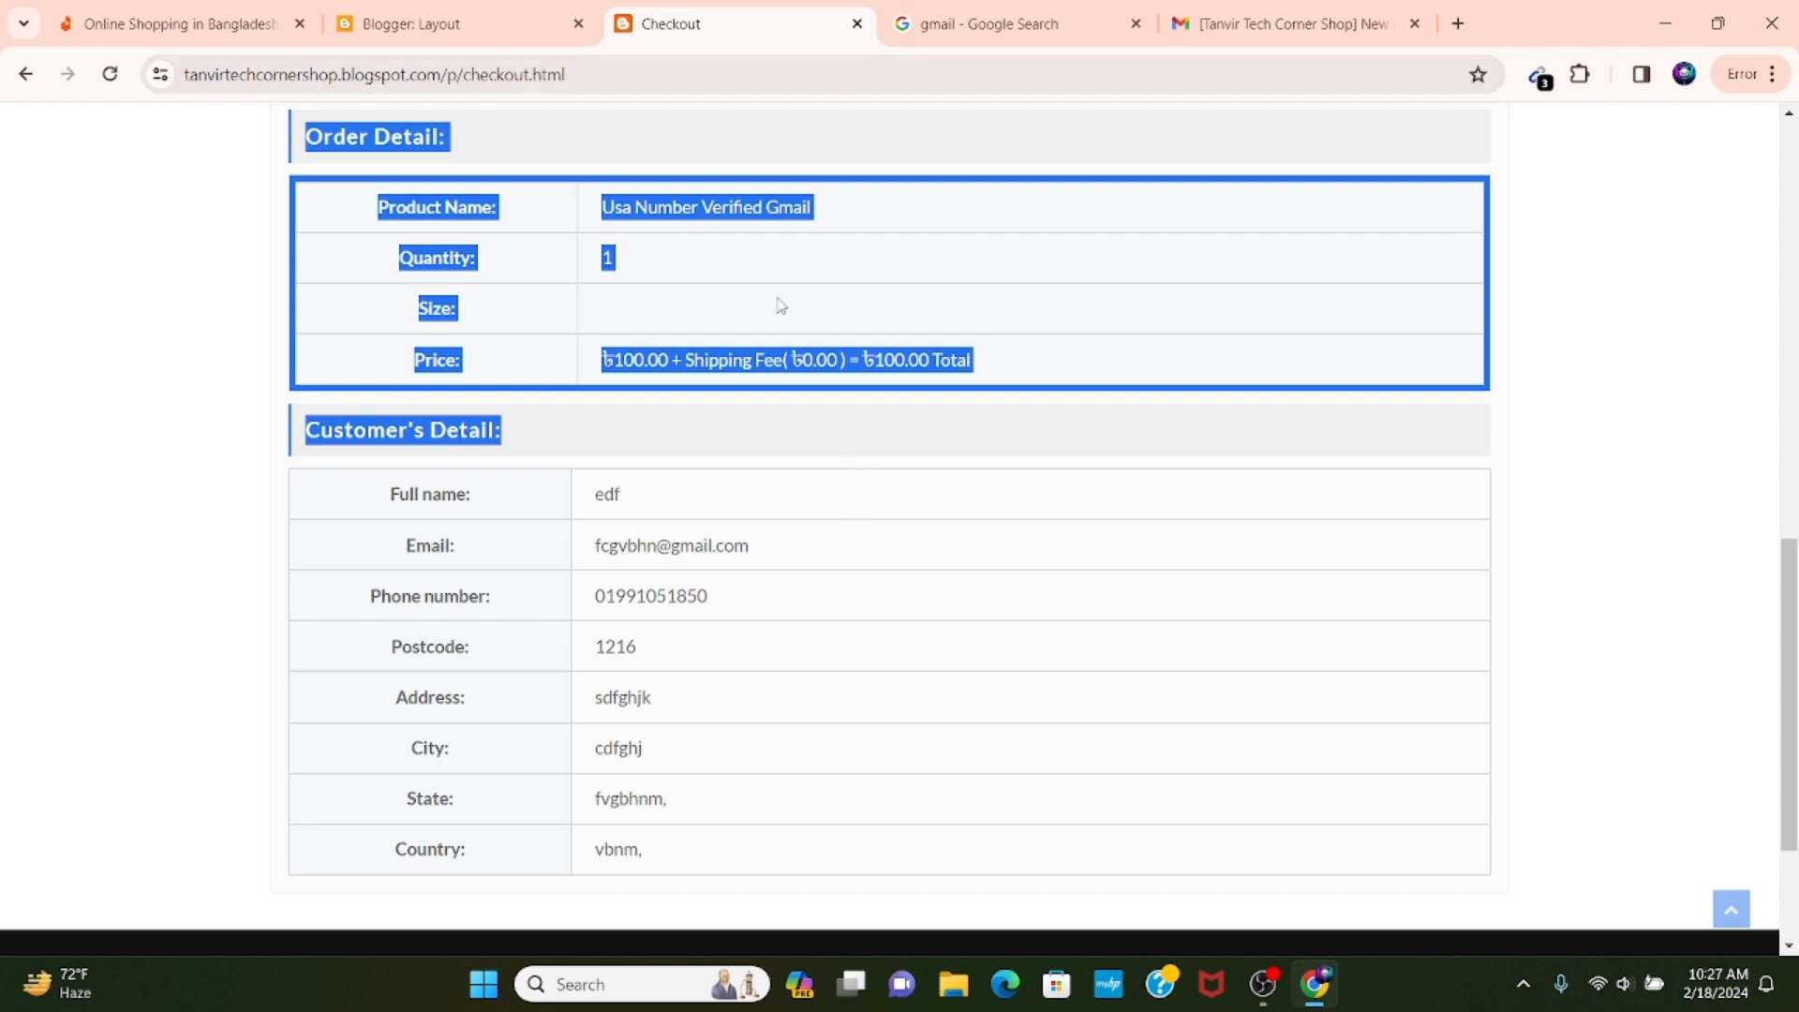
{"action": "left_click", "coordinate": [1215, 526]}
{"action": "scroll", "coordinate": [694, 501], "scroll_direction": "up", "scroll_amount": 12}
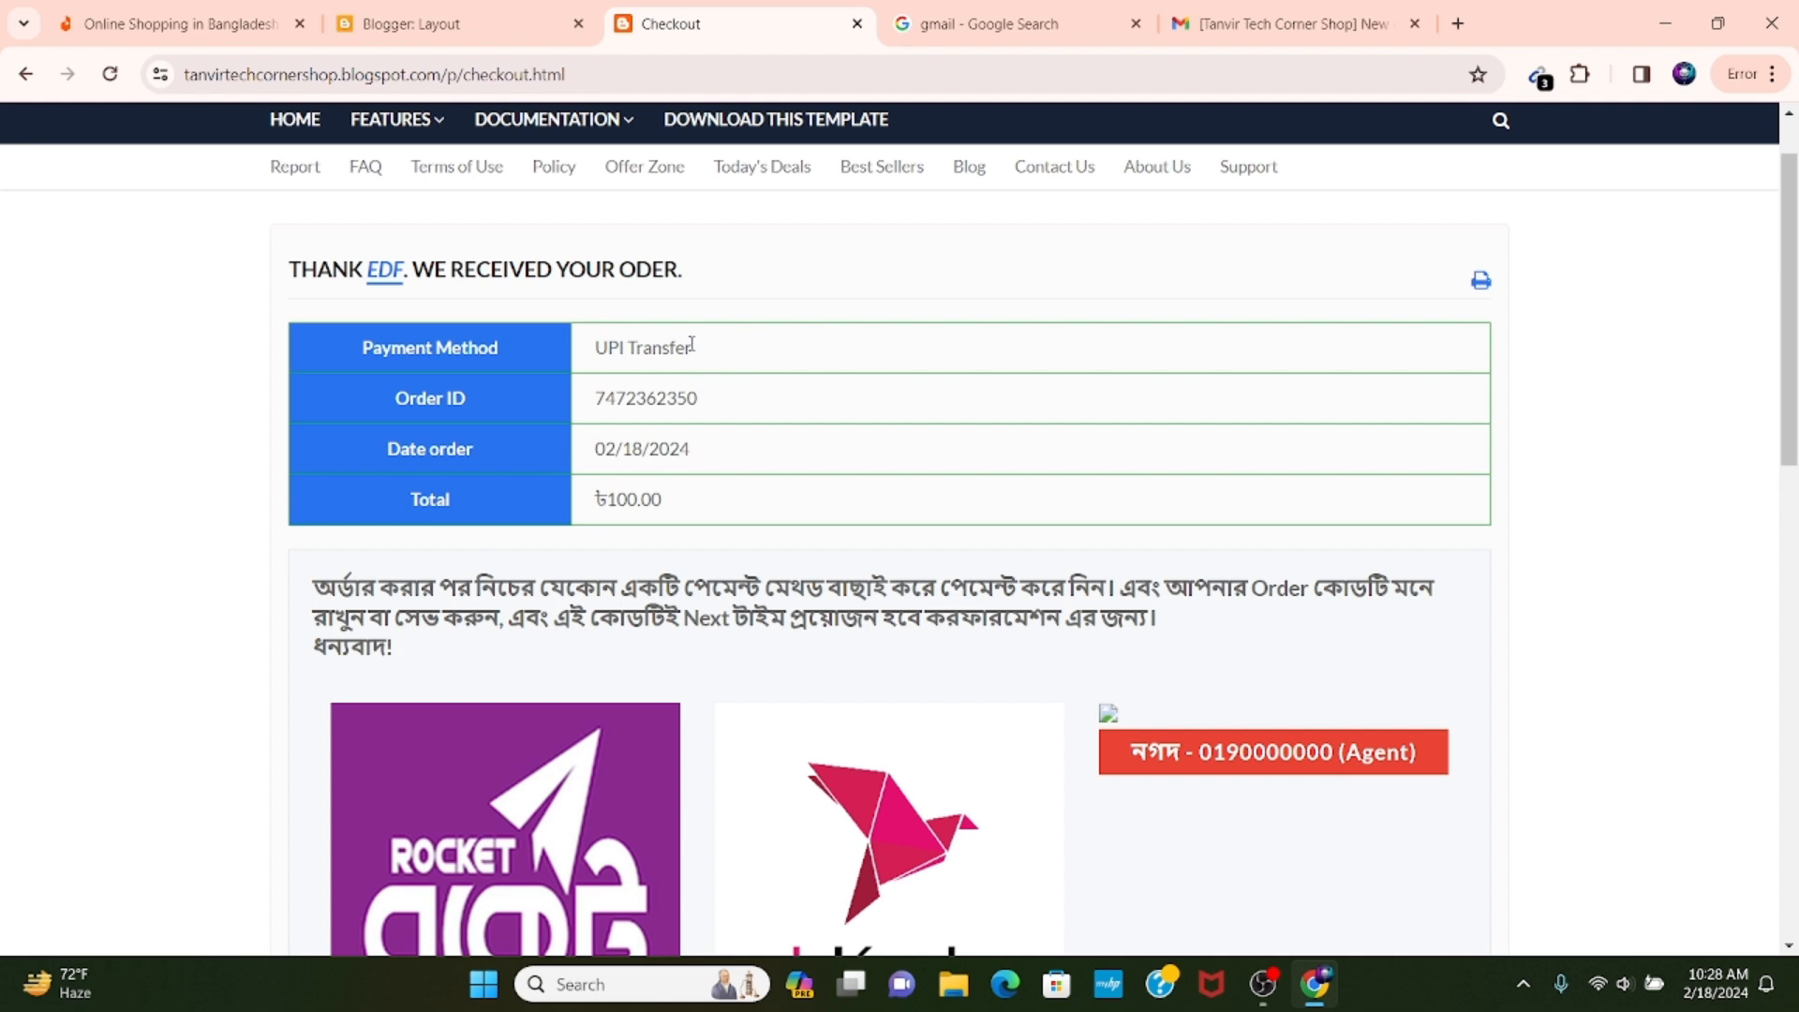
{"action": "left_click_drag", "start_coordinate": [694, 347], "coordinate": [595, 349]}
{"action": "left_click", "coordinate": [640, 339]}
{"action": "left_click_drag", "start_coordinate": [709, 353], "coordinate": [562, 351]}
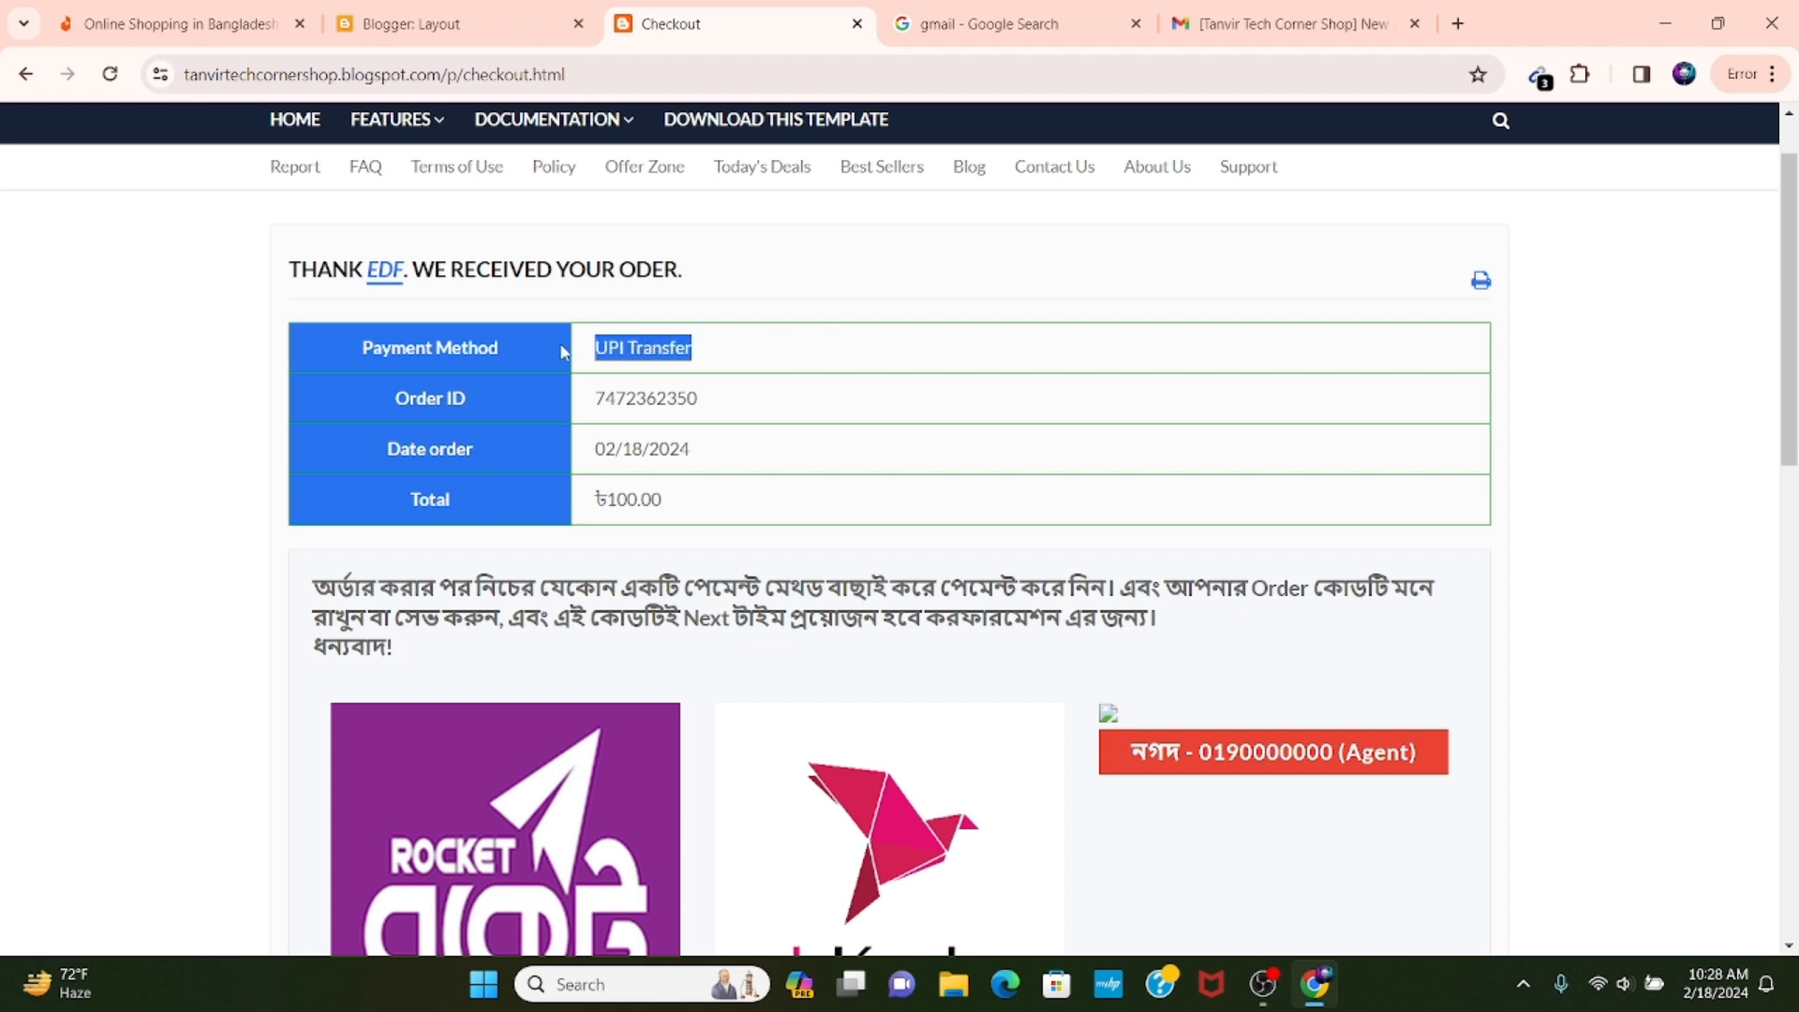
{"action": "left_click", "coordinate": [653, 348]}
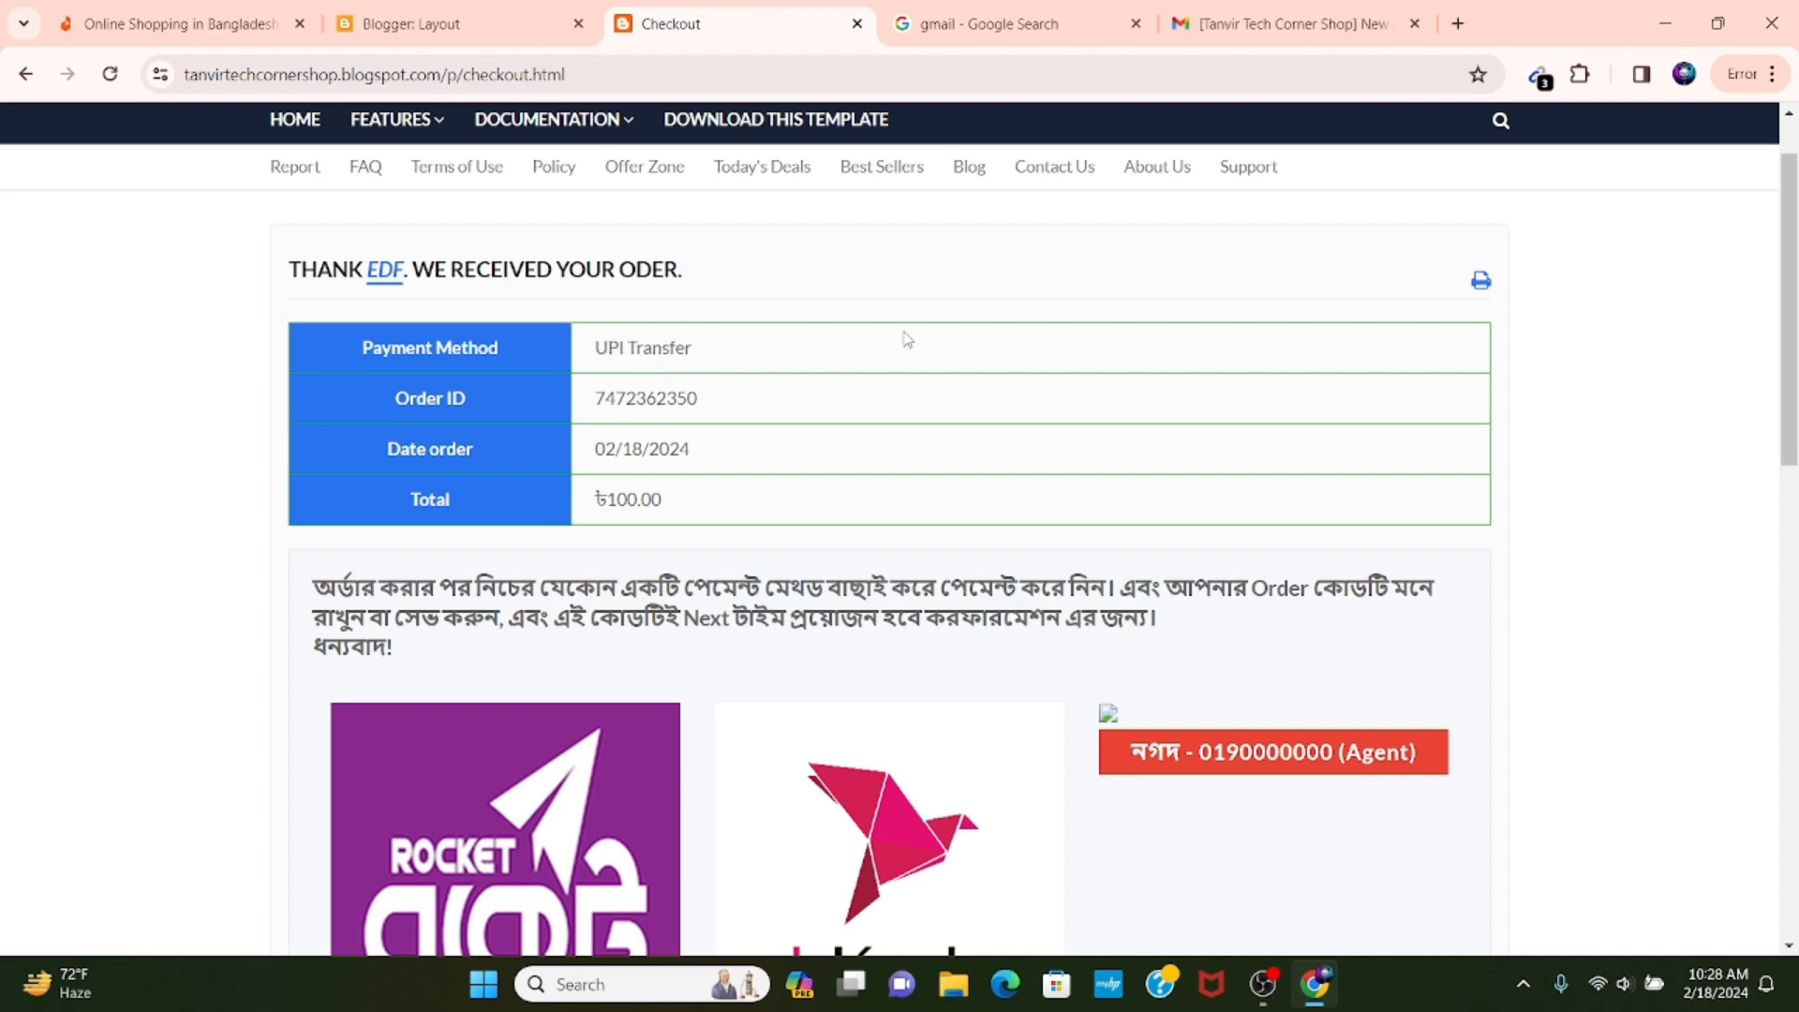
{"action": "scroll", "coordinate": [743, 385], "scroll_direction": "down", "scroll_amount": 5}
{"action": "scroll", "coordinate": [680, 409], "scroll_direction": "up", "scroll_amount": 6}
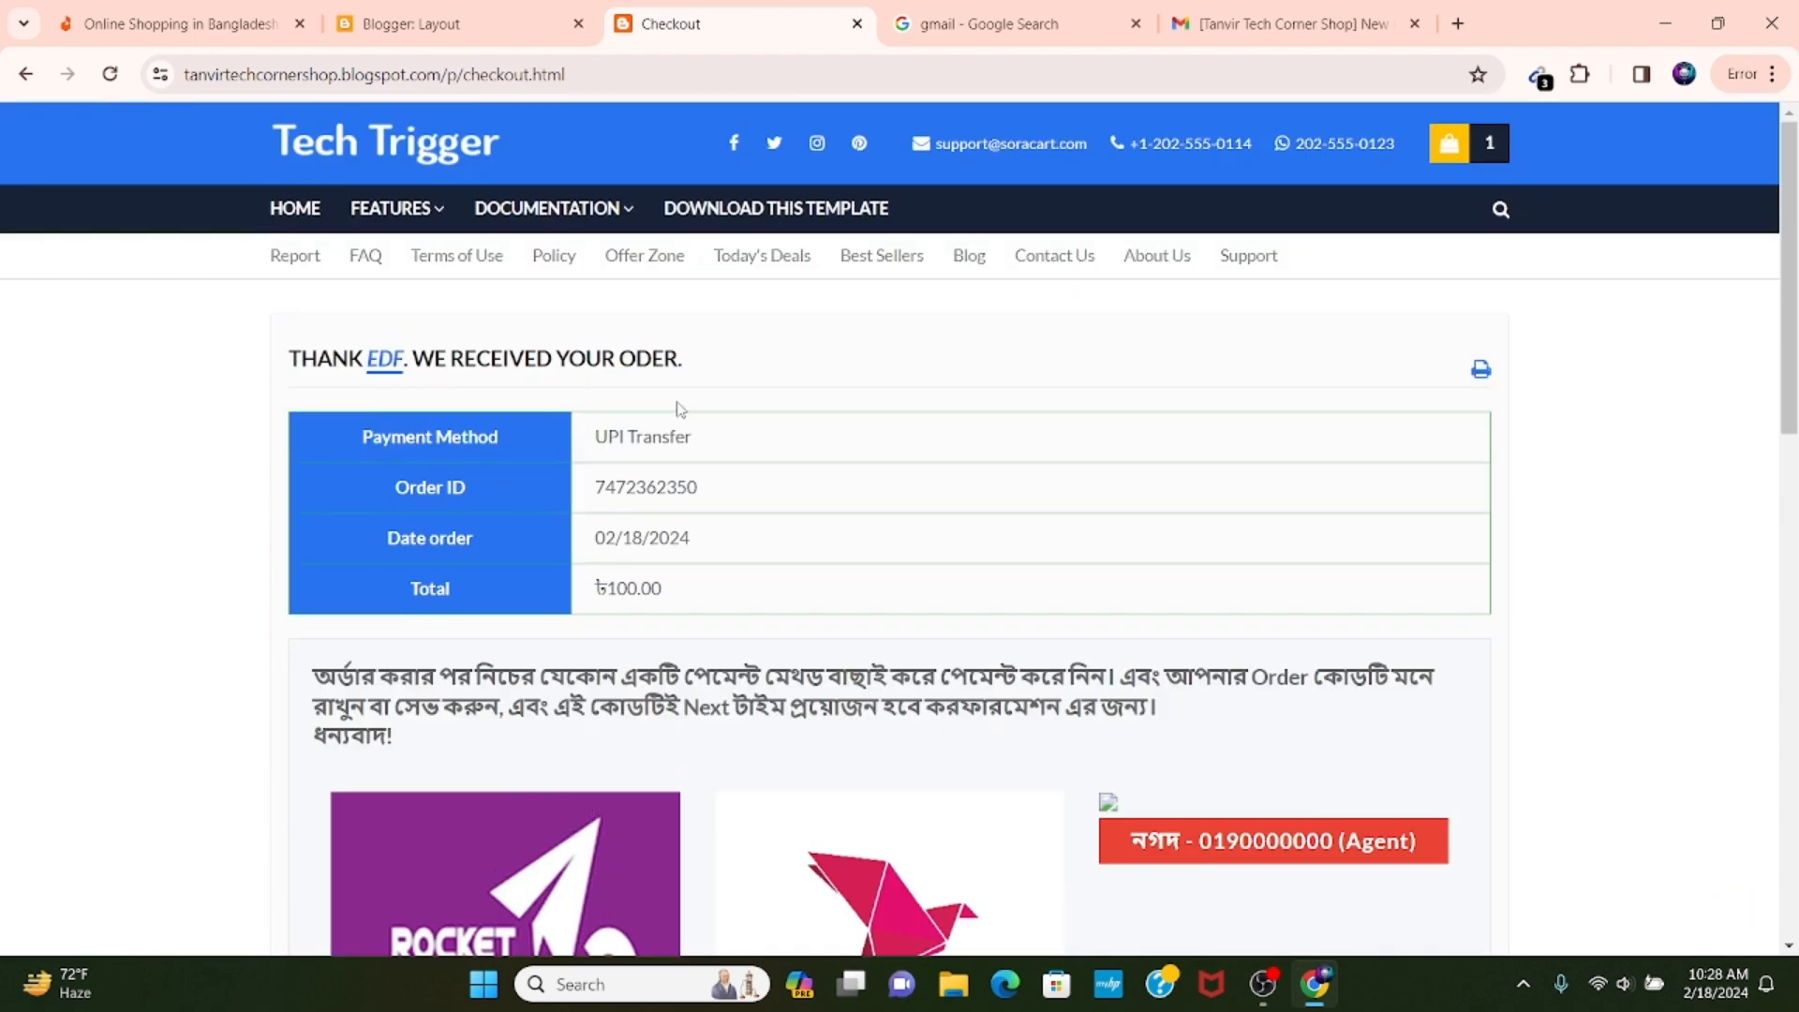